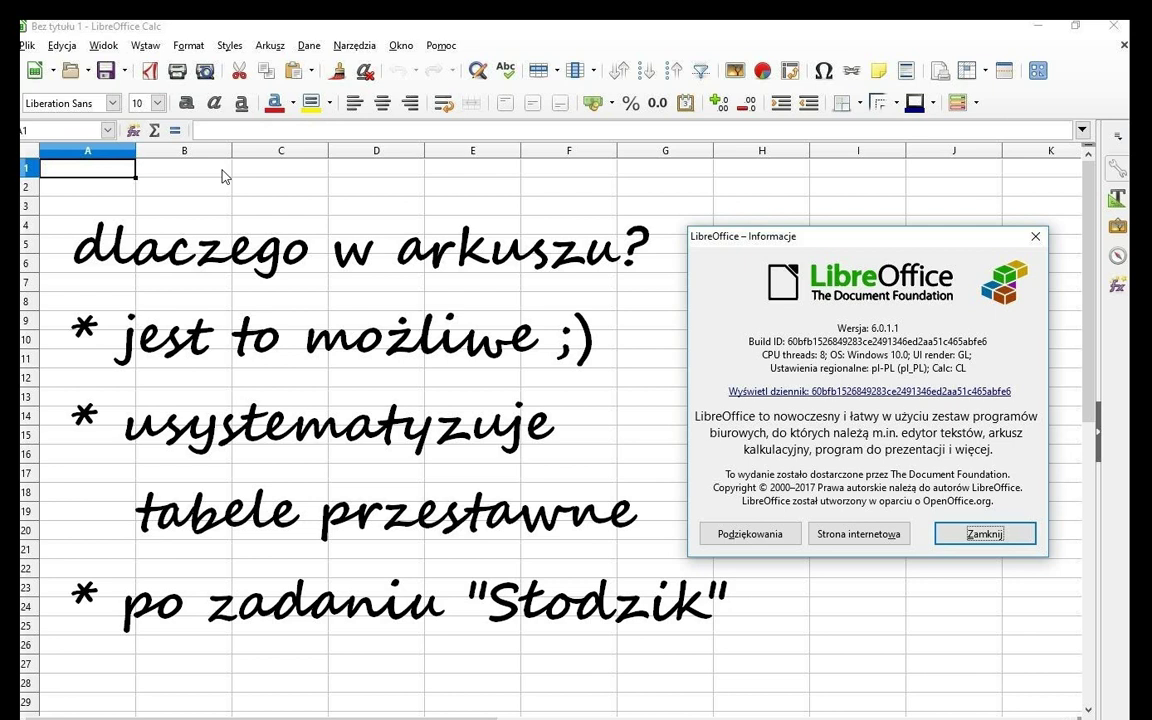
Step: Switch from IrfanView to the Opera window showing the zadanie5-baza.pdf task sheet
key(alt+Tab)
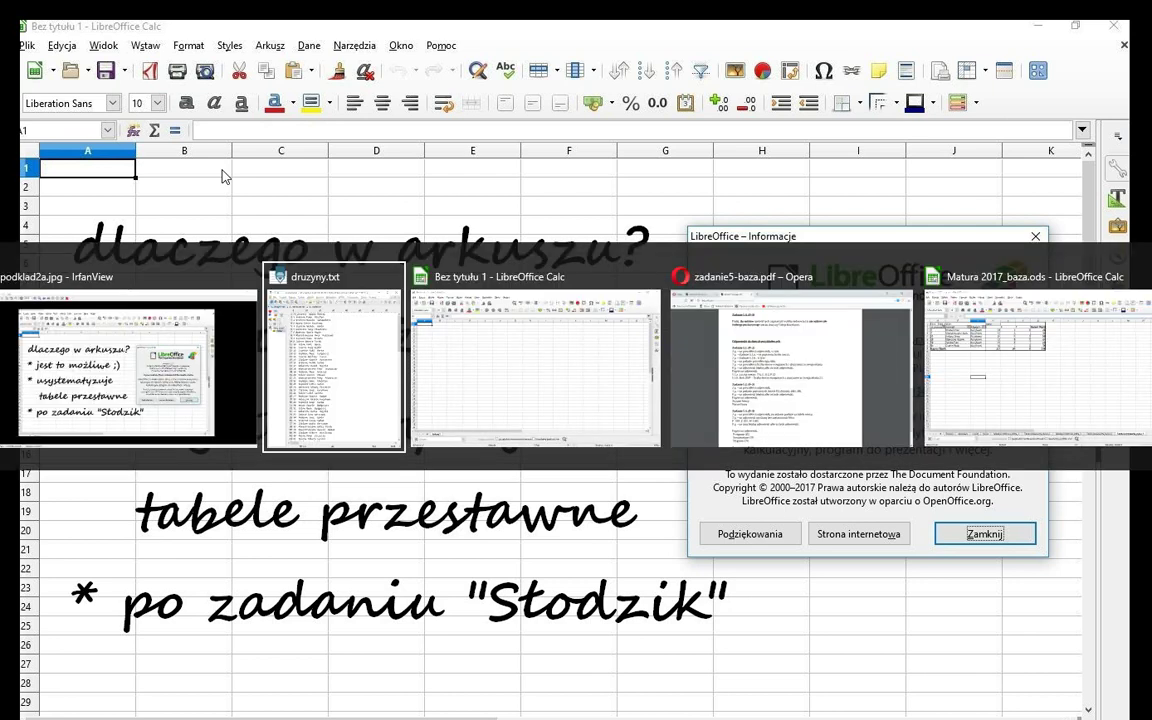
key(Tab)
key(Tab)
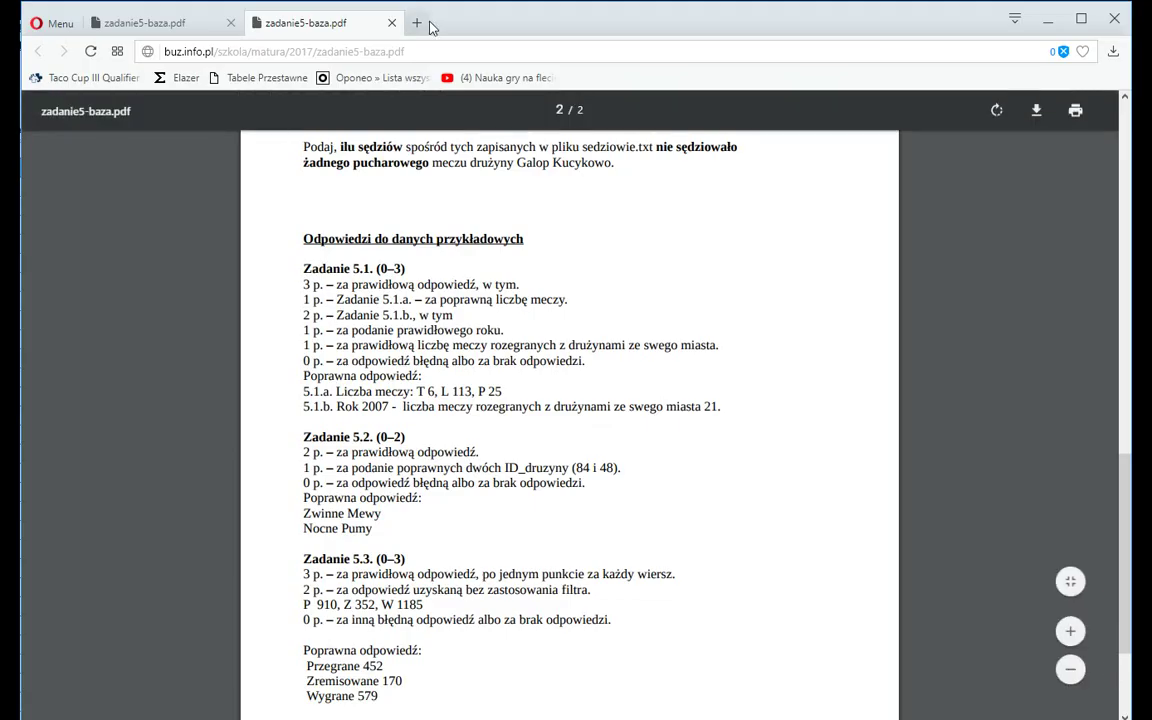
Step: Show the top of page 1 in the first zadanie5-baza.pdf copy, where the Zadanie 5 statement begins
click(128, 28)
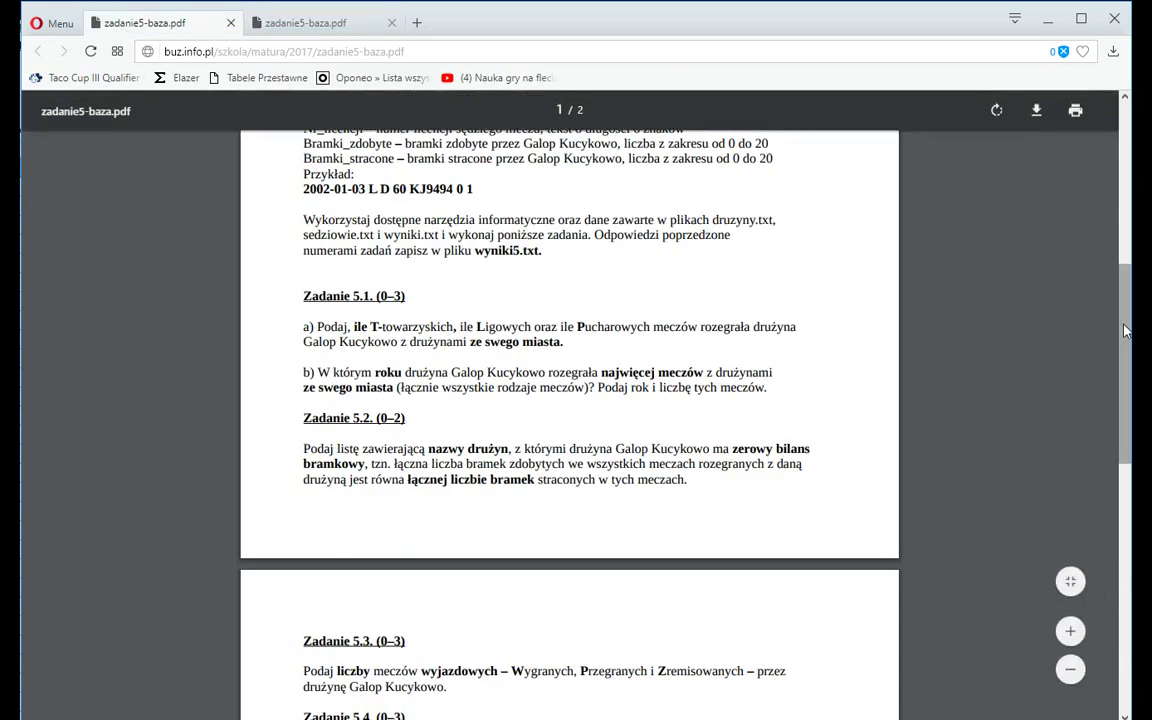
scroll(1108, 141, up, 5)
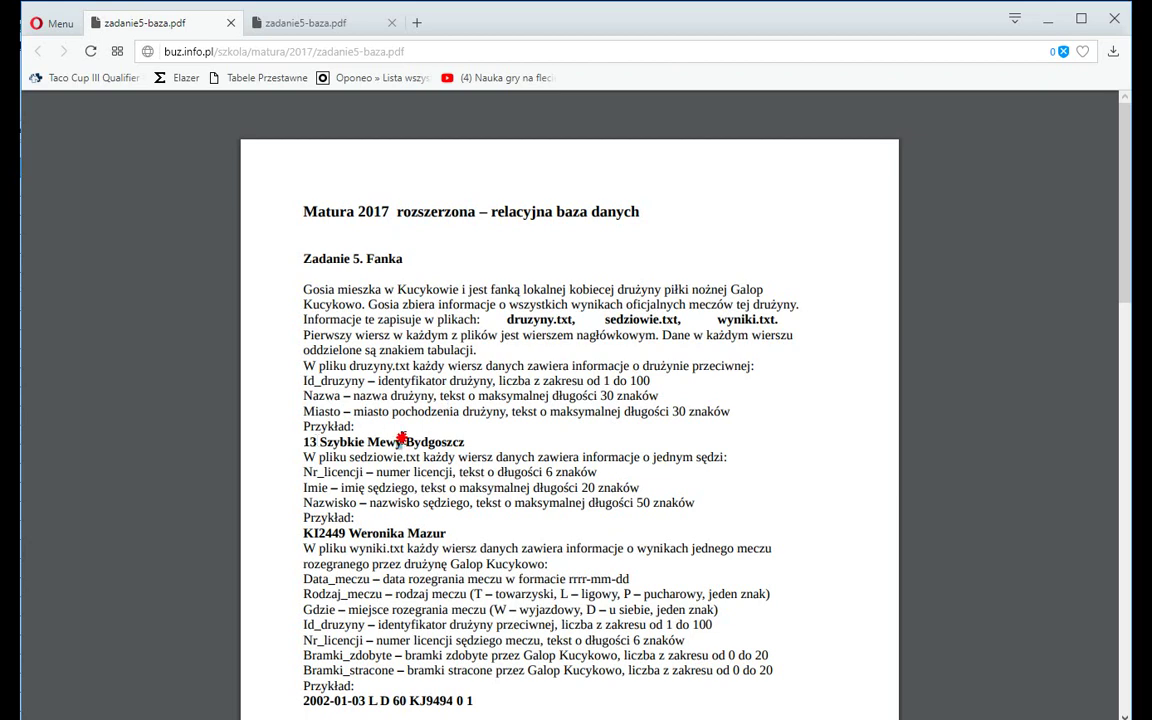
drag(397, 441, 465, 441)
click(472, 442)
drag(605, 322, 683, 320)
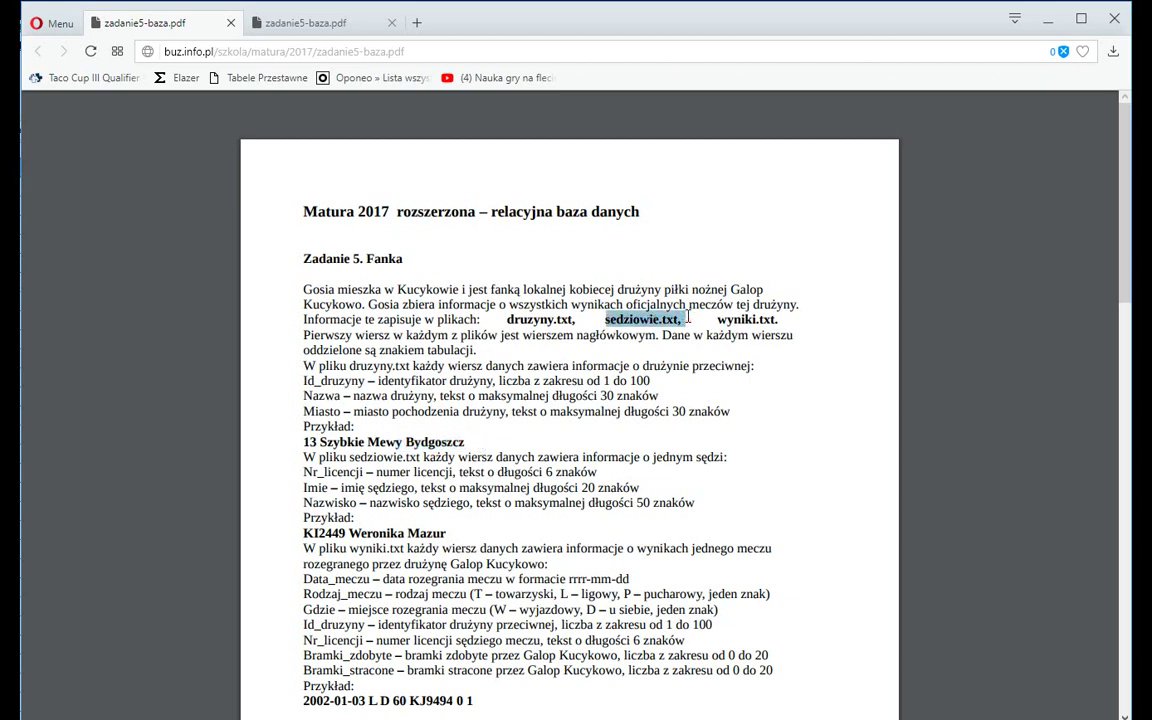
click(683, 320)
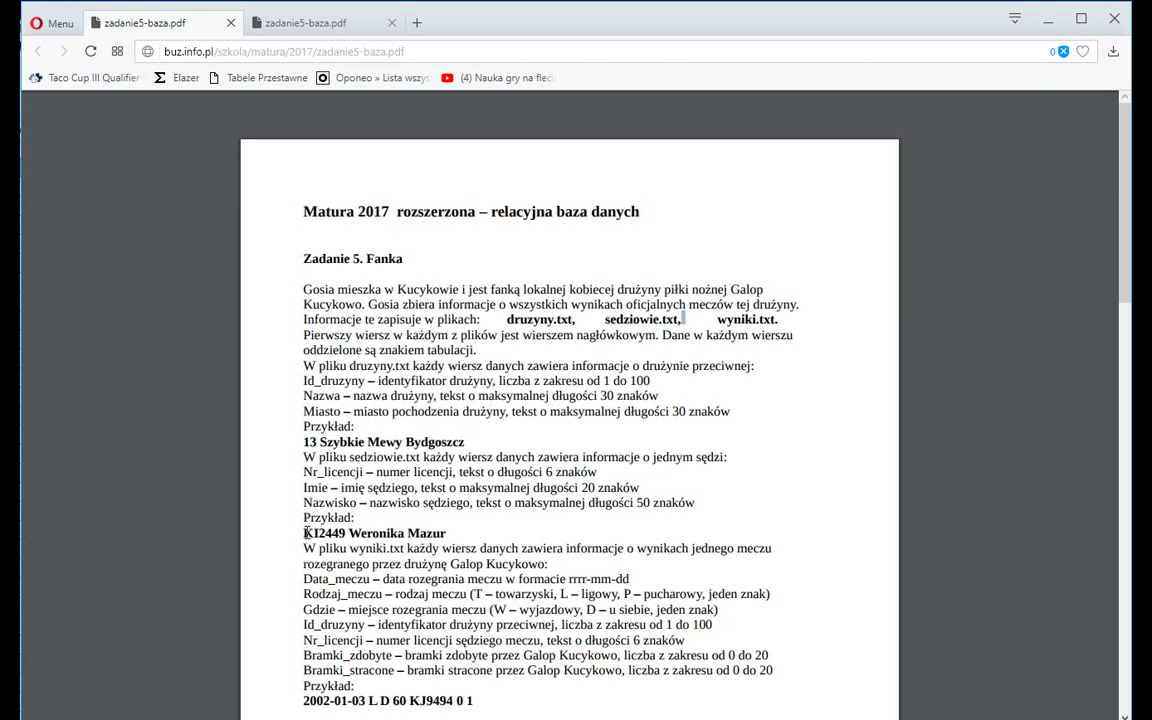
drag(305, 533, 357, 533)
drag(407, 533, 468, 532)
click(468, 532)
drag(716, 316, 778, 320)
click(778, 320)
scroll(558, 395, down, 3)
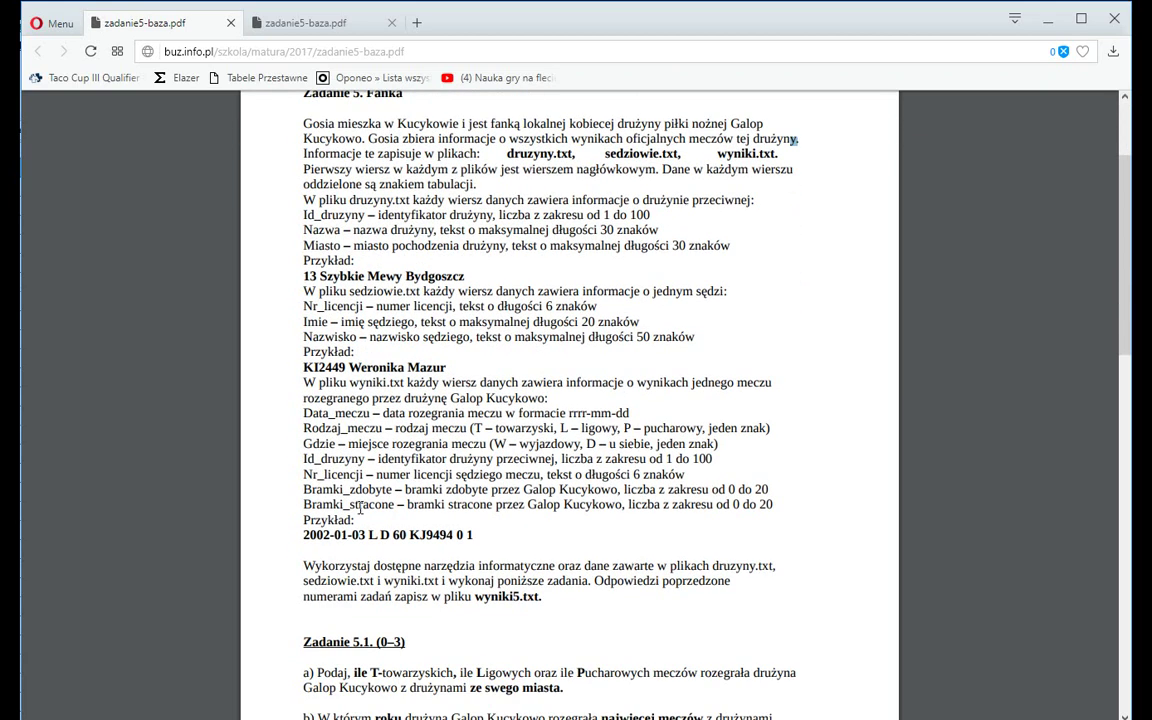
drag(305, 535, 369, 540)
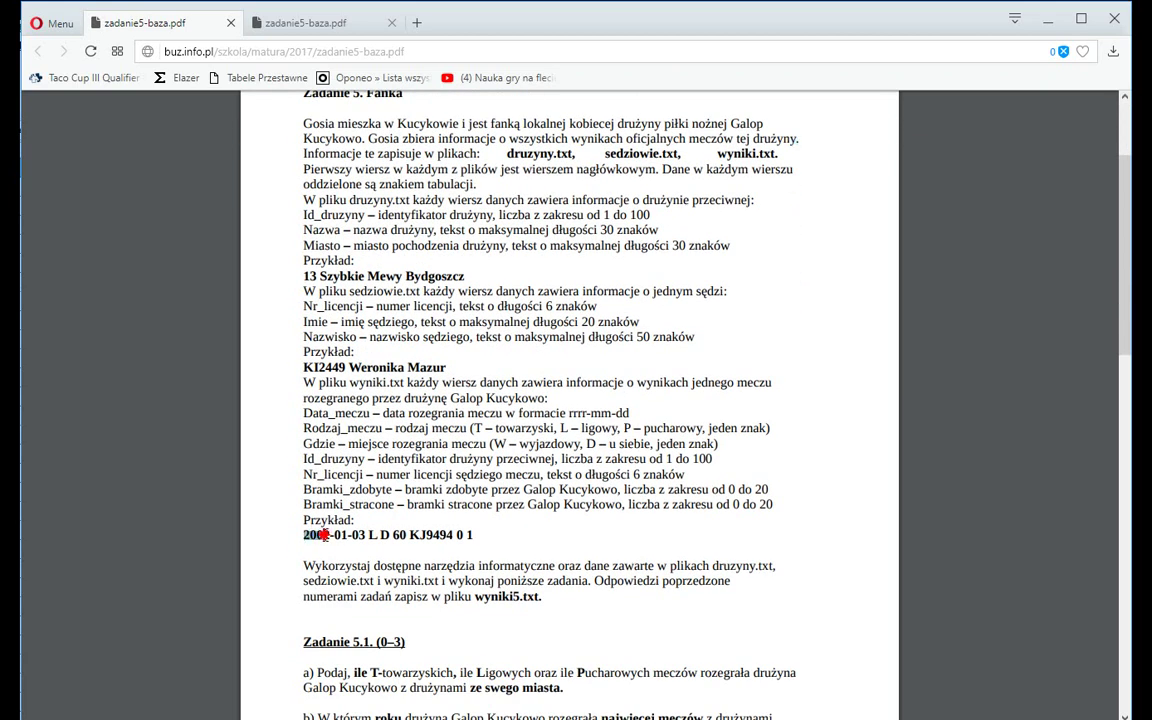
click(379, 536)
double_click(372, 535)
drag(408, 535, 446, 537)
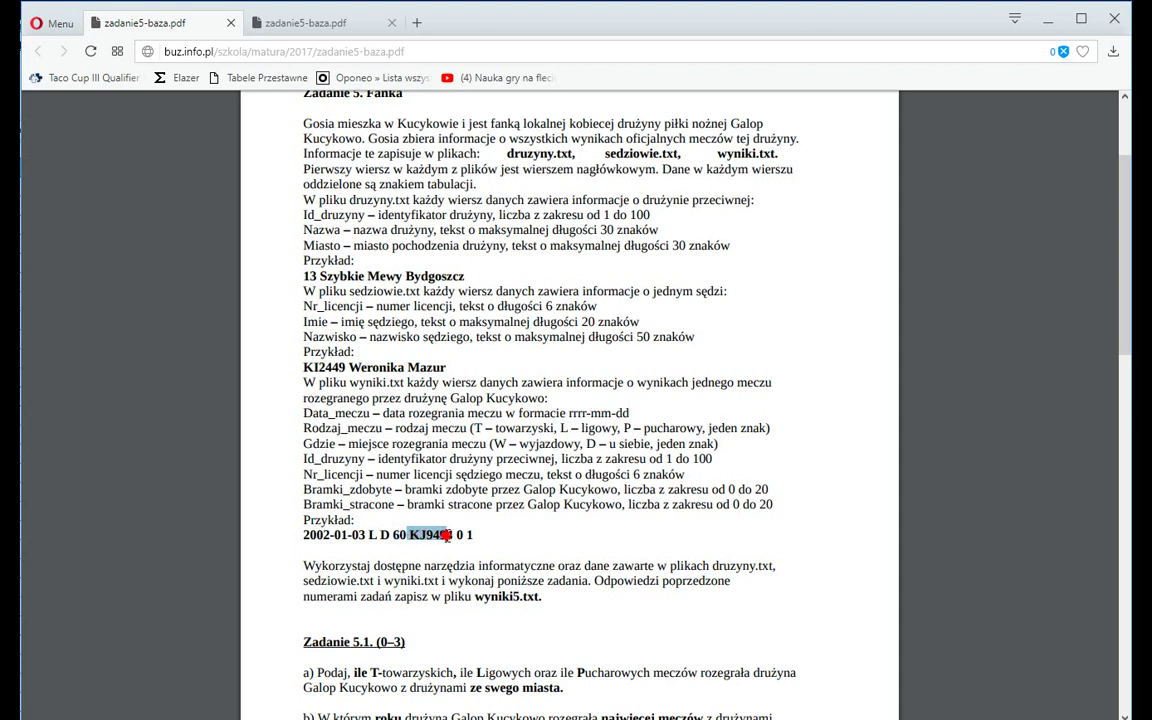
click(455, 538)
drag(452, 537, 464, 536)
Step: Copy all of druzyny.txt from PSPad and paste it into Arkusz1 of a new Calc workbook
key(alt+Tab)
key(alt+Tab)
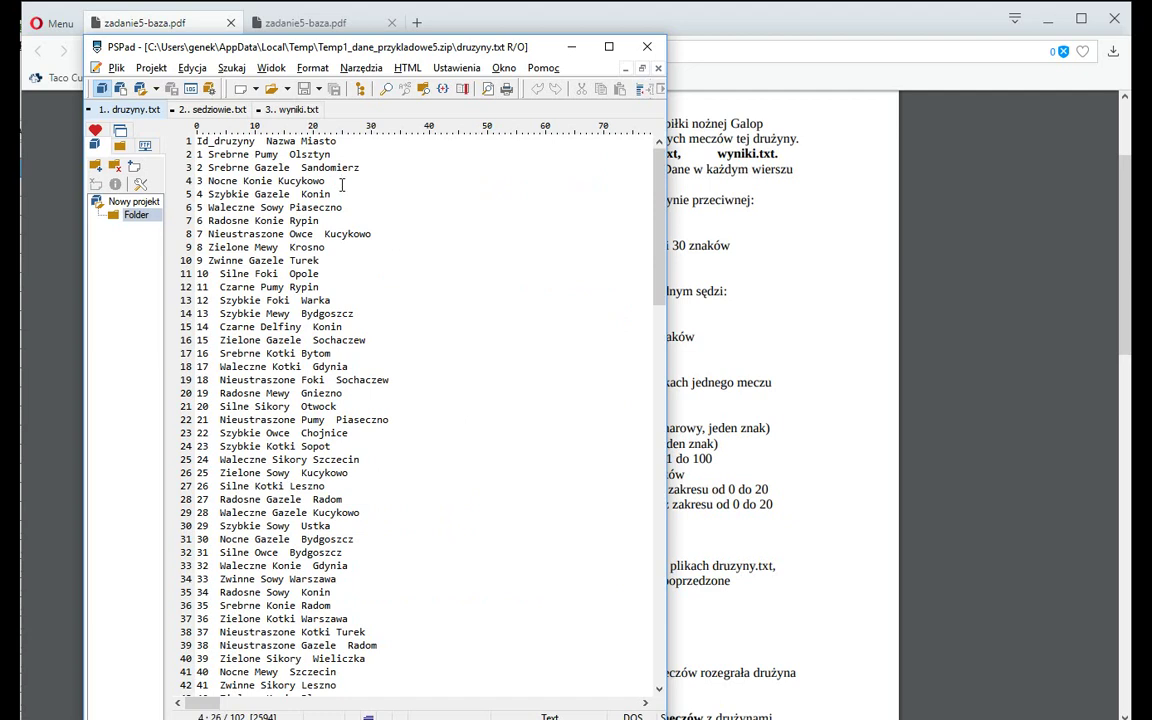
key(ctrl+a)
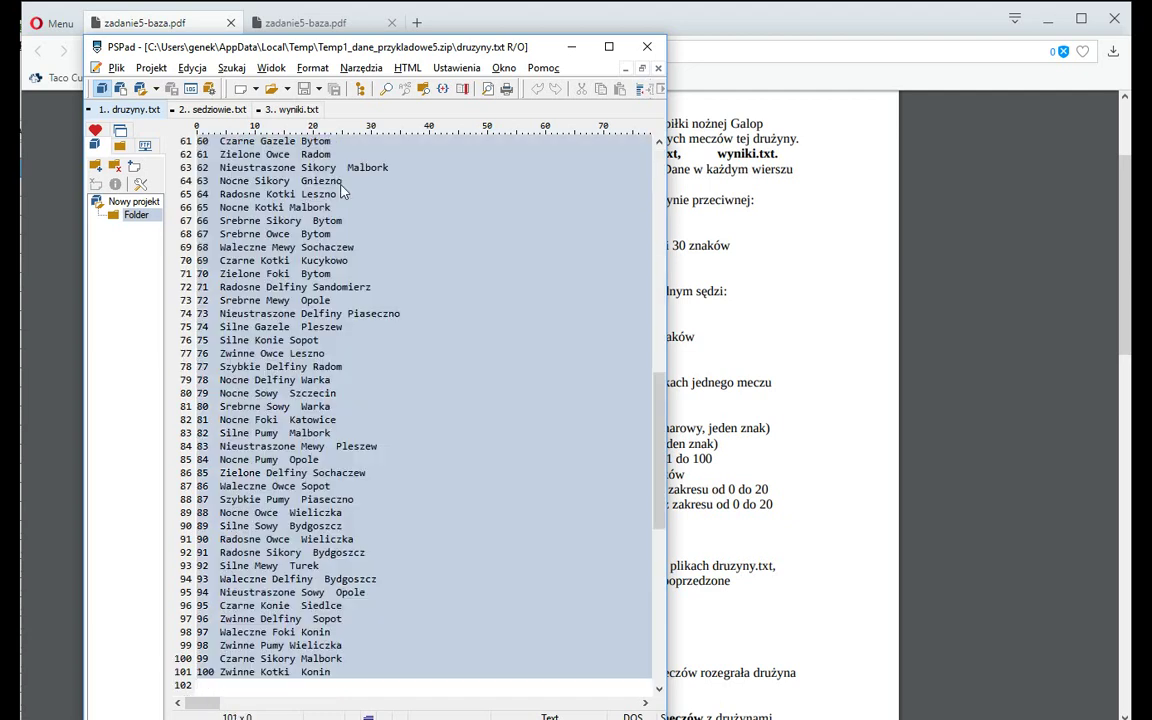
key(alt+Tab)
key(alt+Tab)
key(alt+Tab)
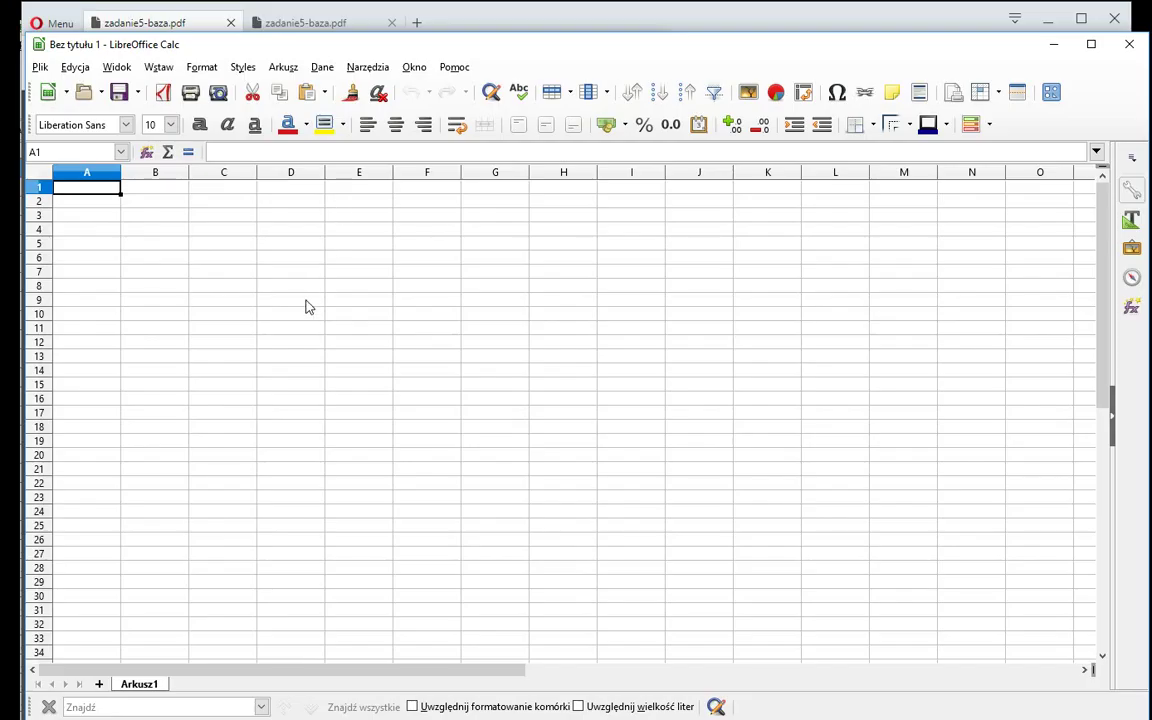
key(ctrl+v)
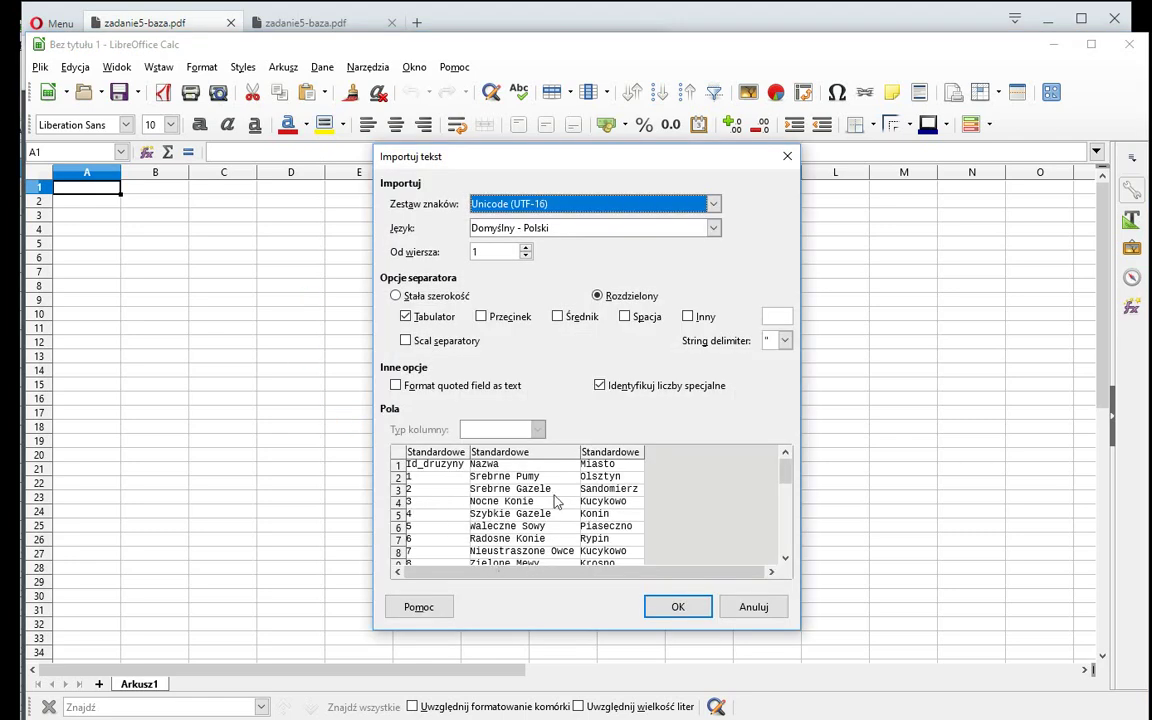
drag(785, 470, 782, 482)
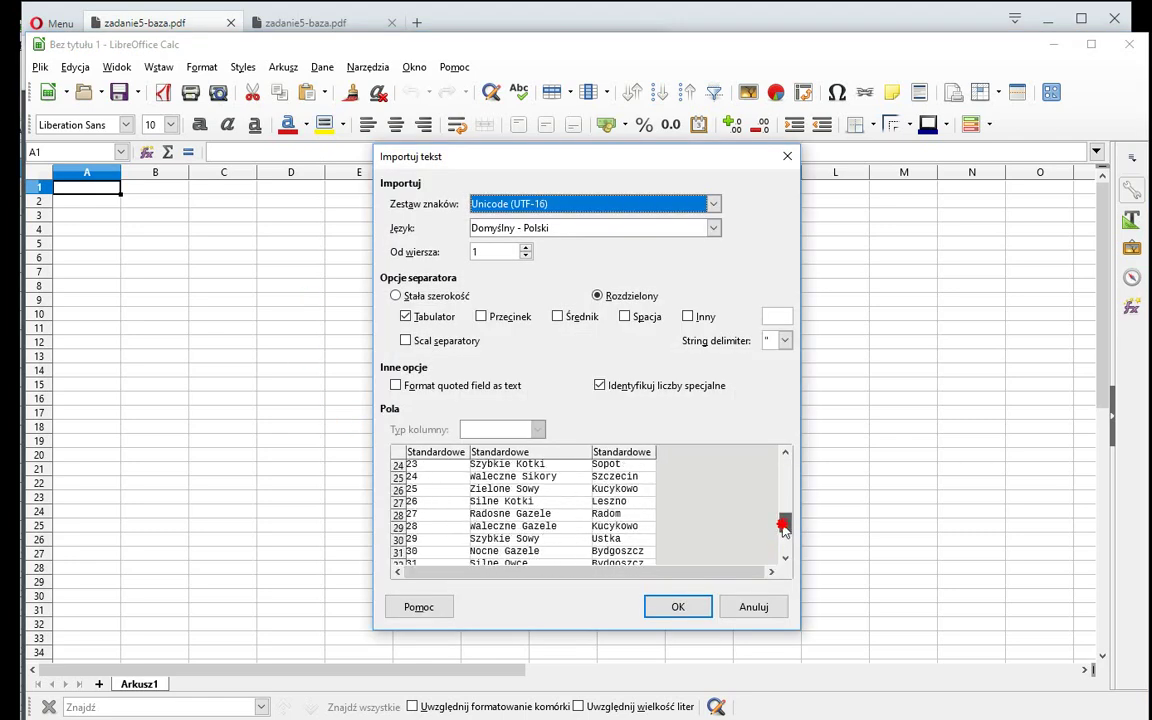
click(676, 606)
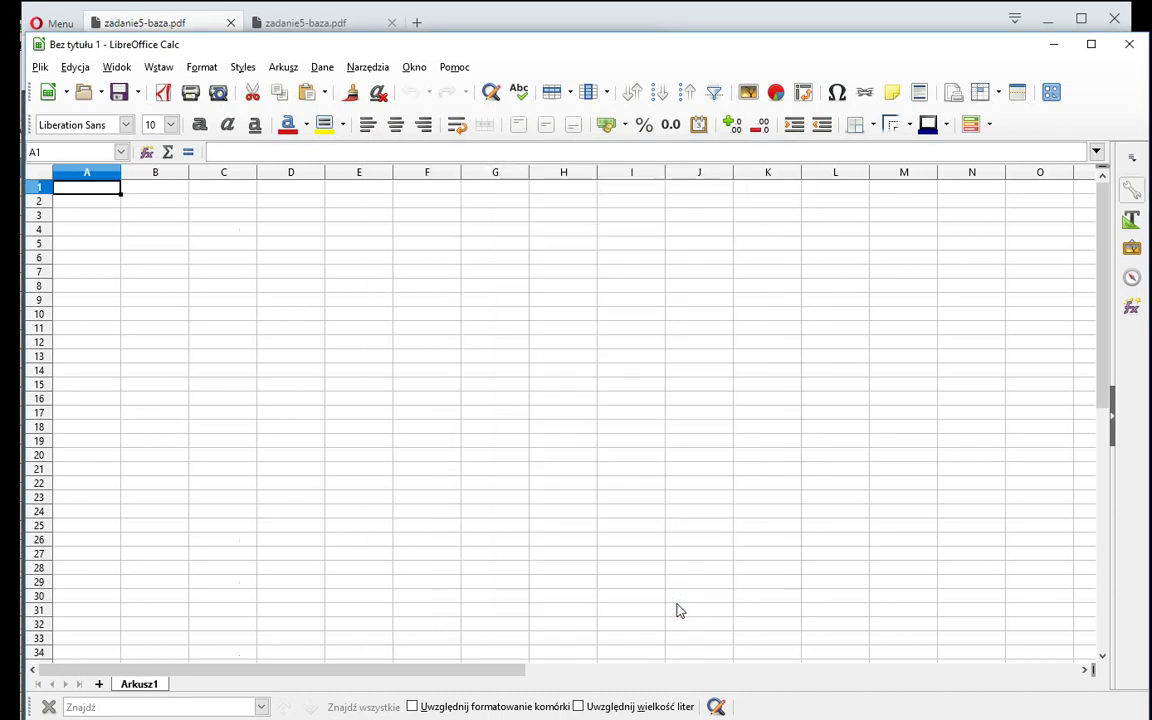
Step: Add Arkusz2, paste sedziowie.txt's referee data into it, then add a third sheet
click(99, 684)
key(alt+Tab)
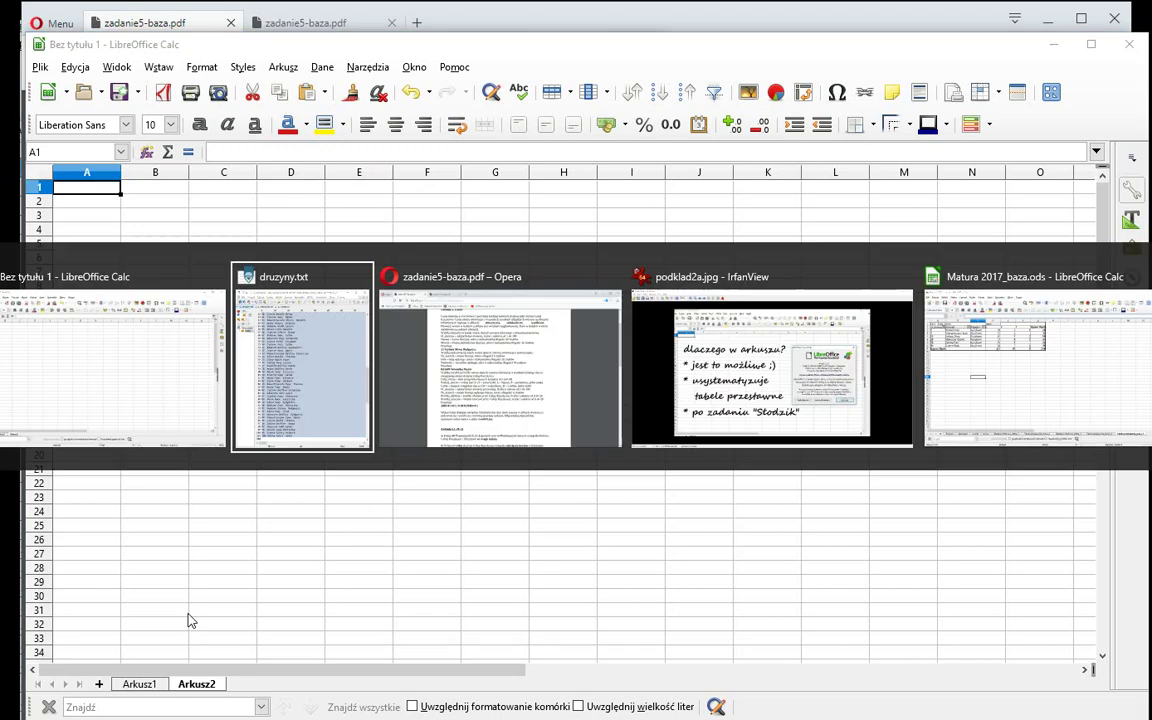
click(213, 109)
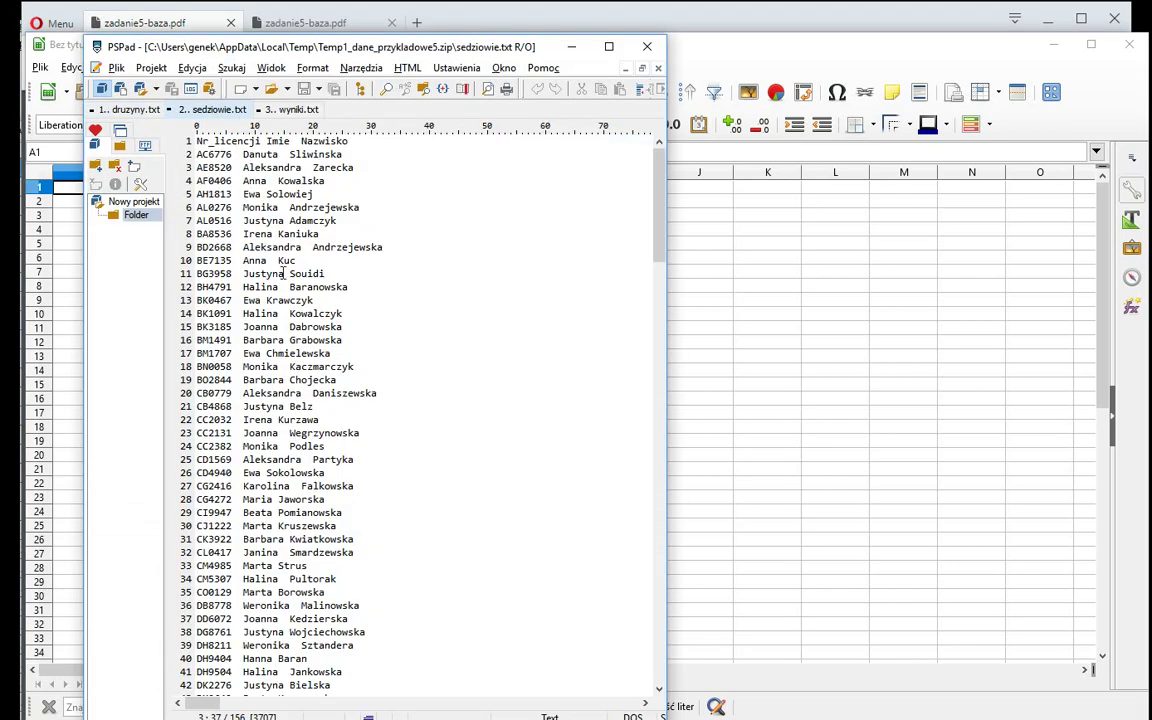
key(ctrl+a)
key(alt+Tab)
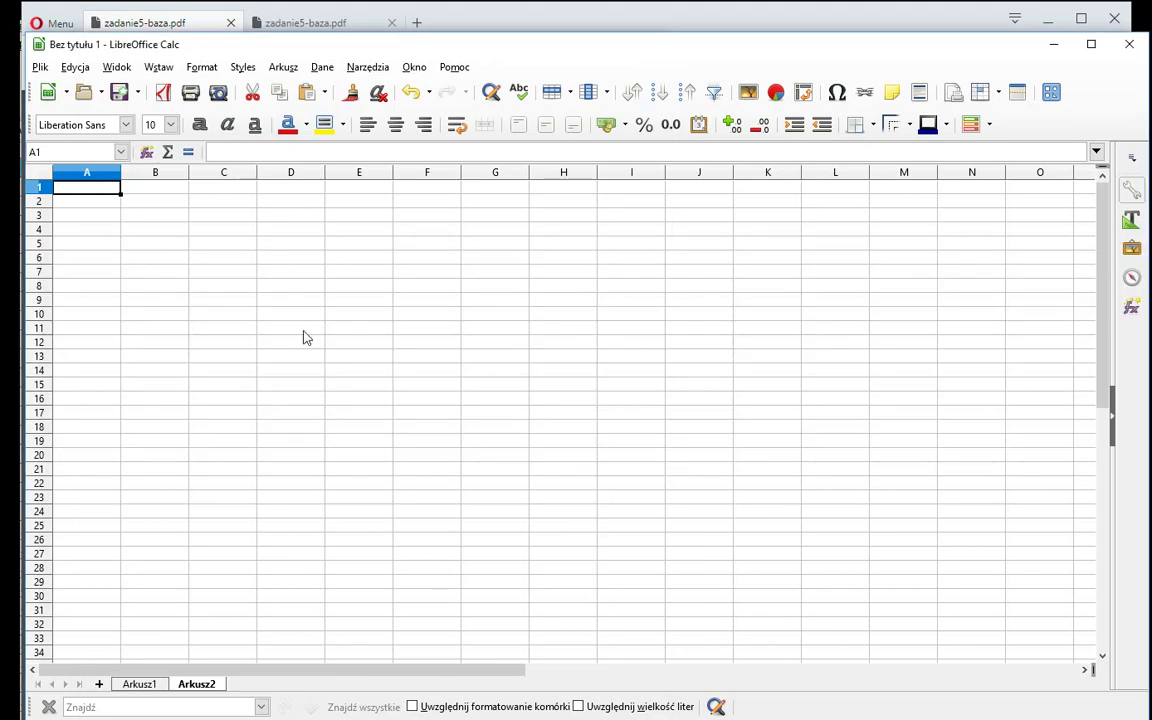
key(ctrl+v)
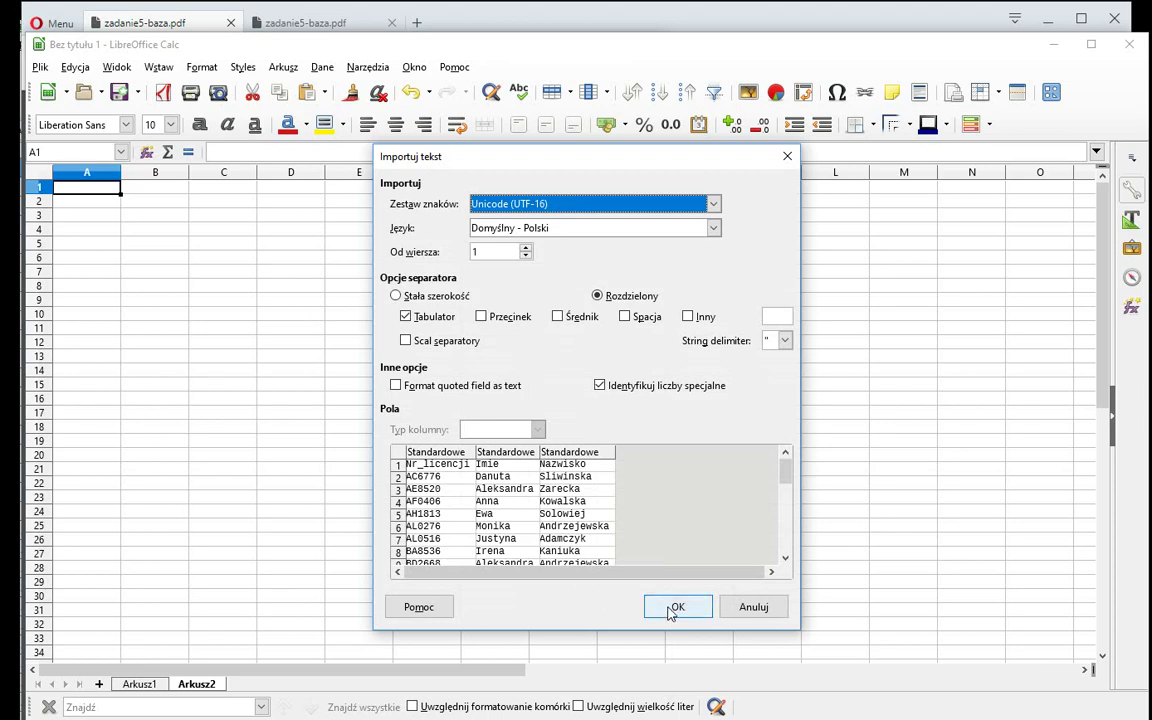
click(675, 607)
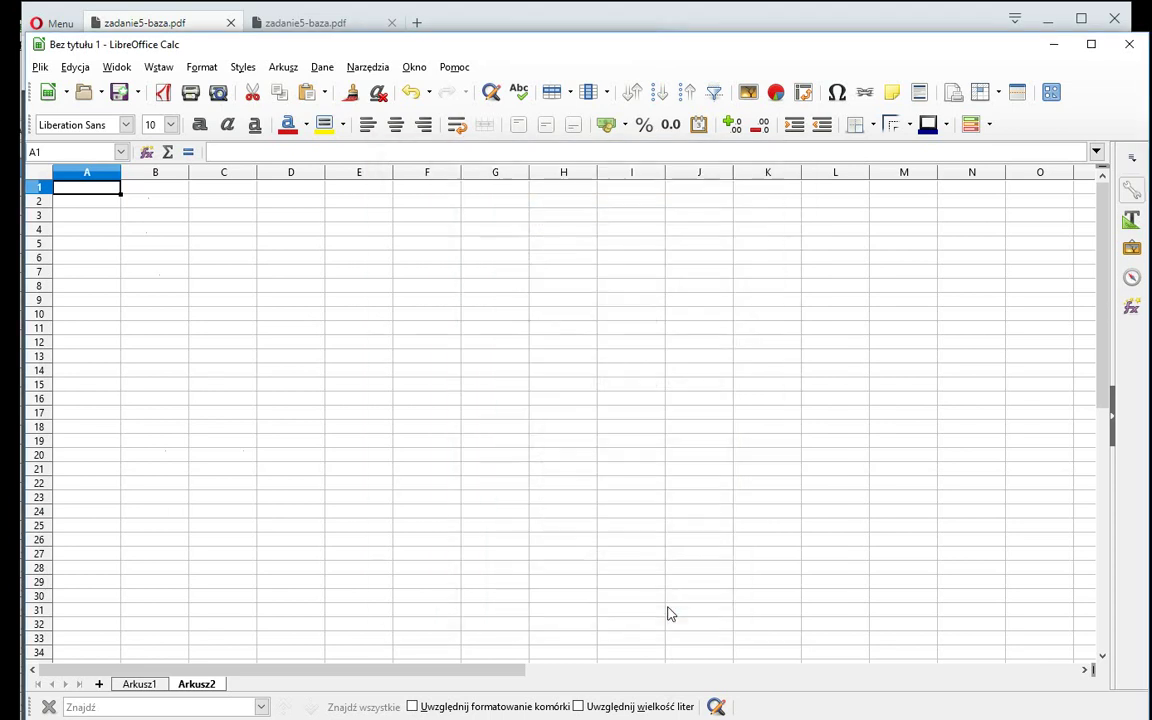
click(99, 684)
key(alt+Tab)
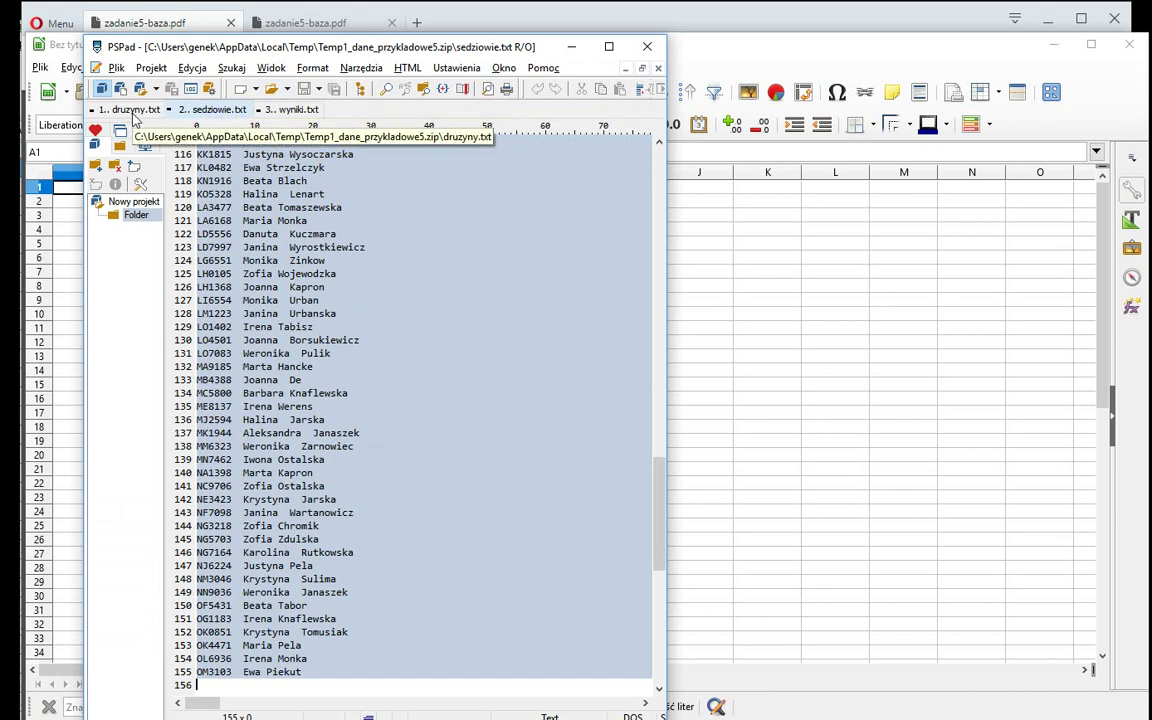
Step: Paste wyniki.txt into Arkusz3, importing the Data_meczu column as Data (RMD) dates
click(258, 109)
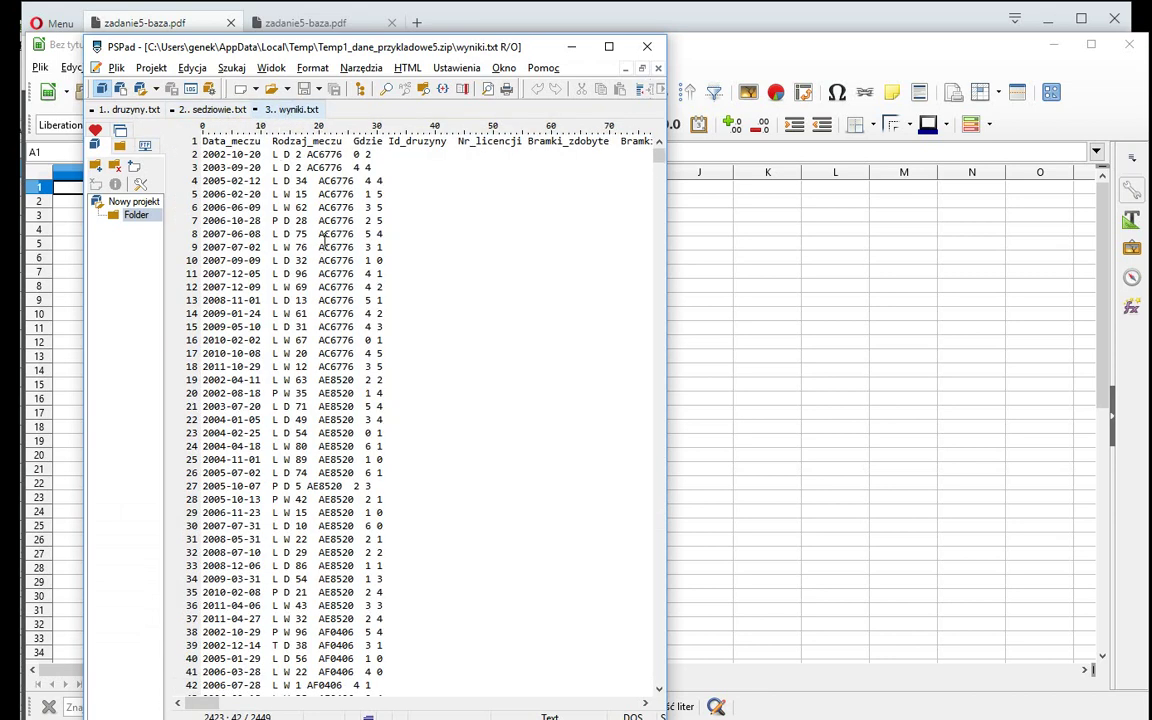
key(ctrl+a)
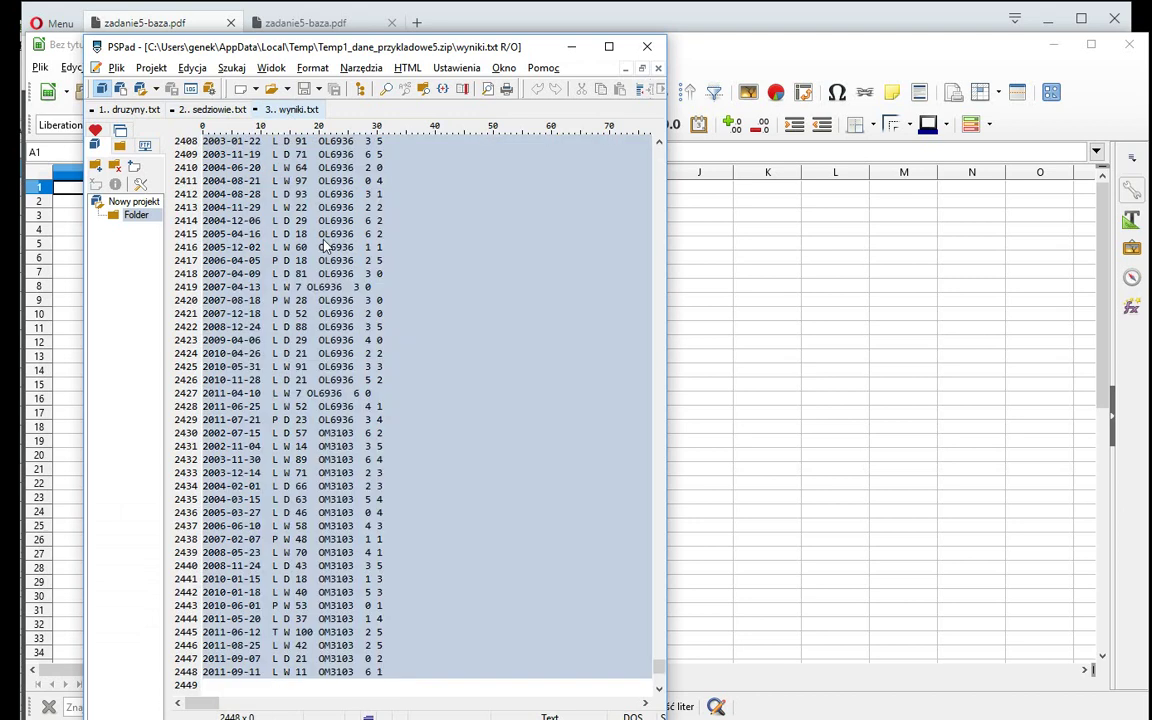
key(alt+Tab)
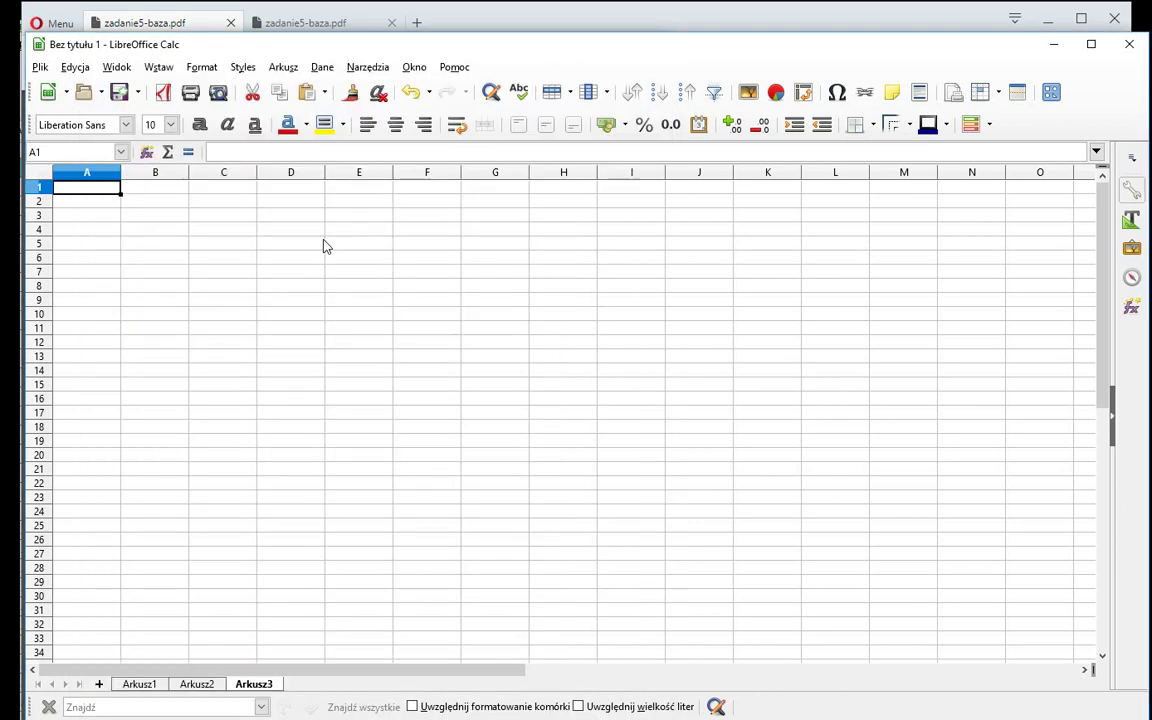
key(ctrl+v)
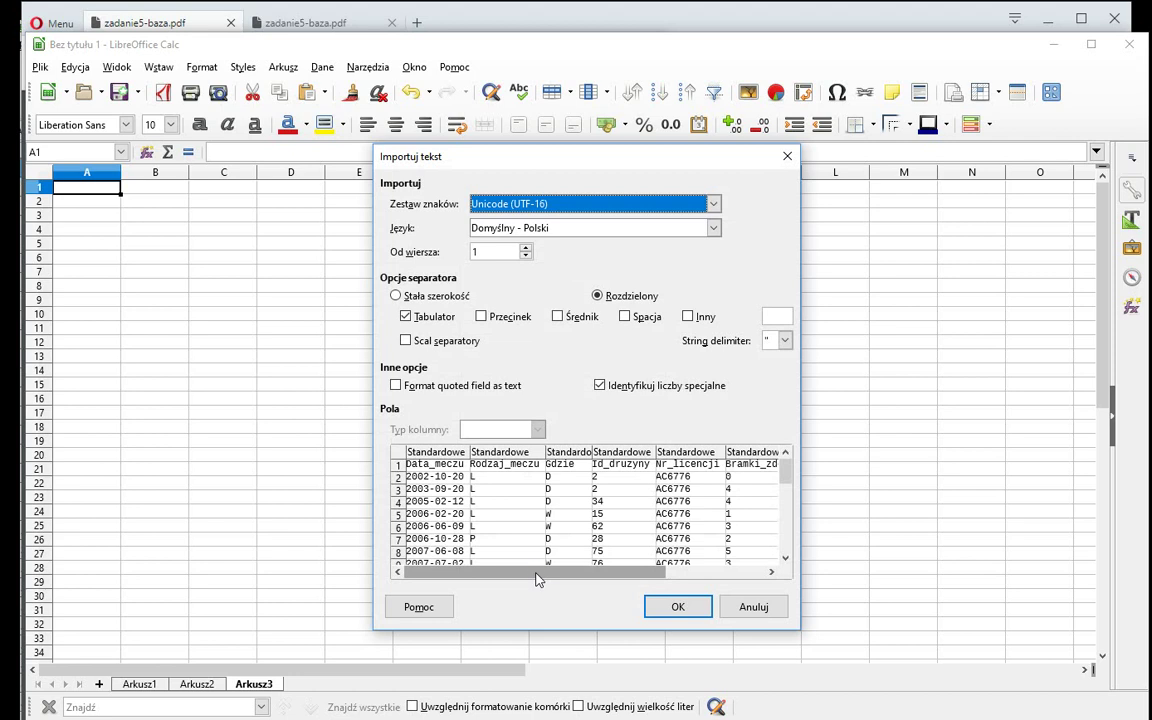
drag(537, 573, 652, 573)
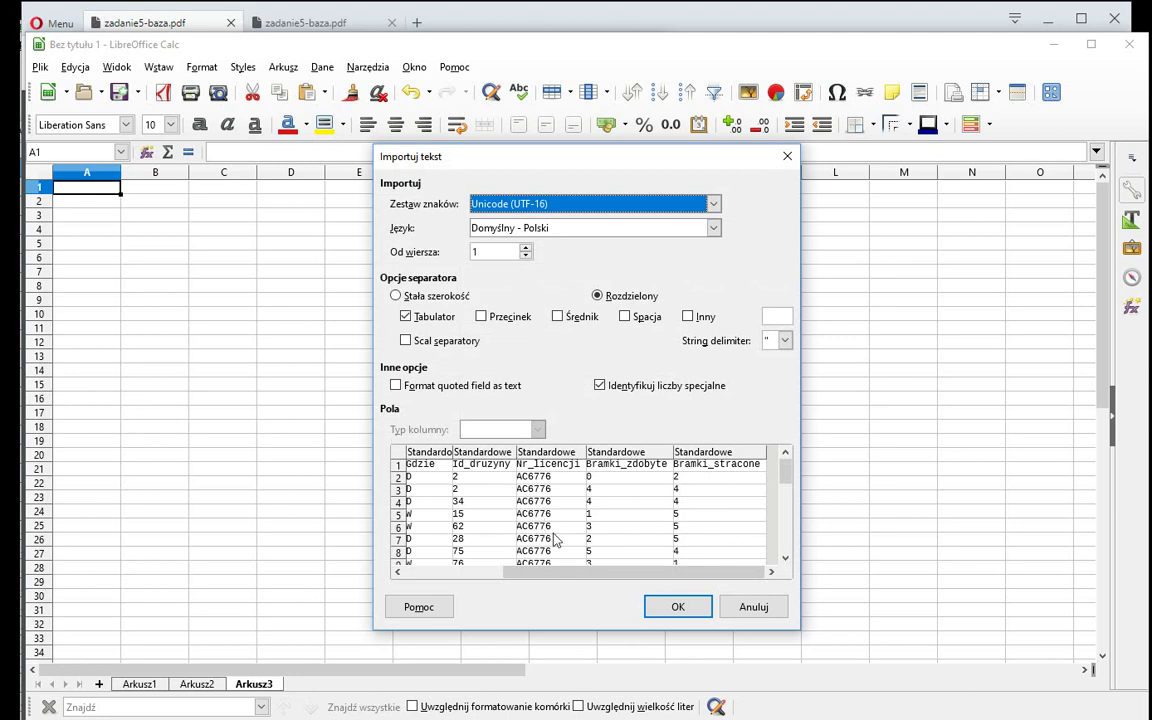
click(499, 573)
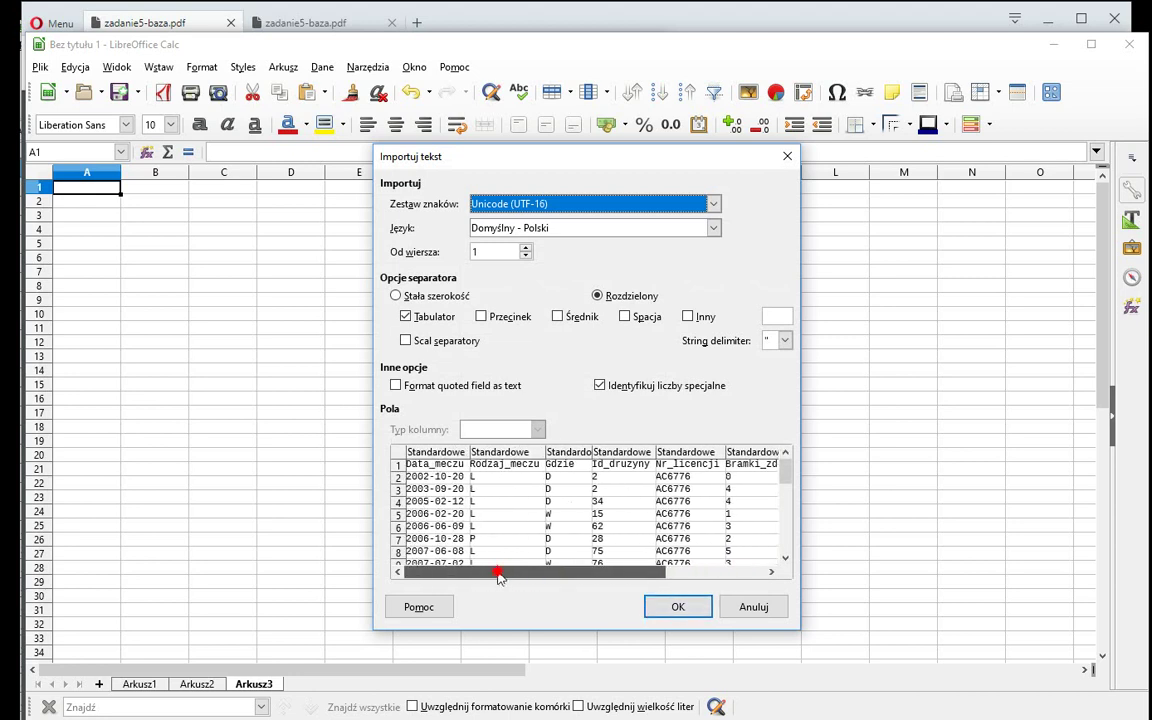
click(441, 505)
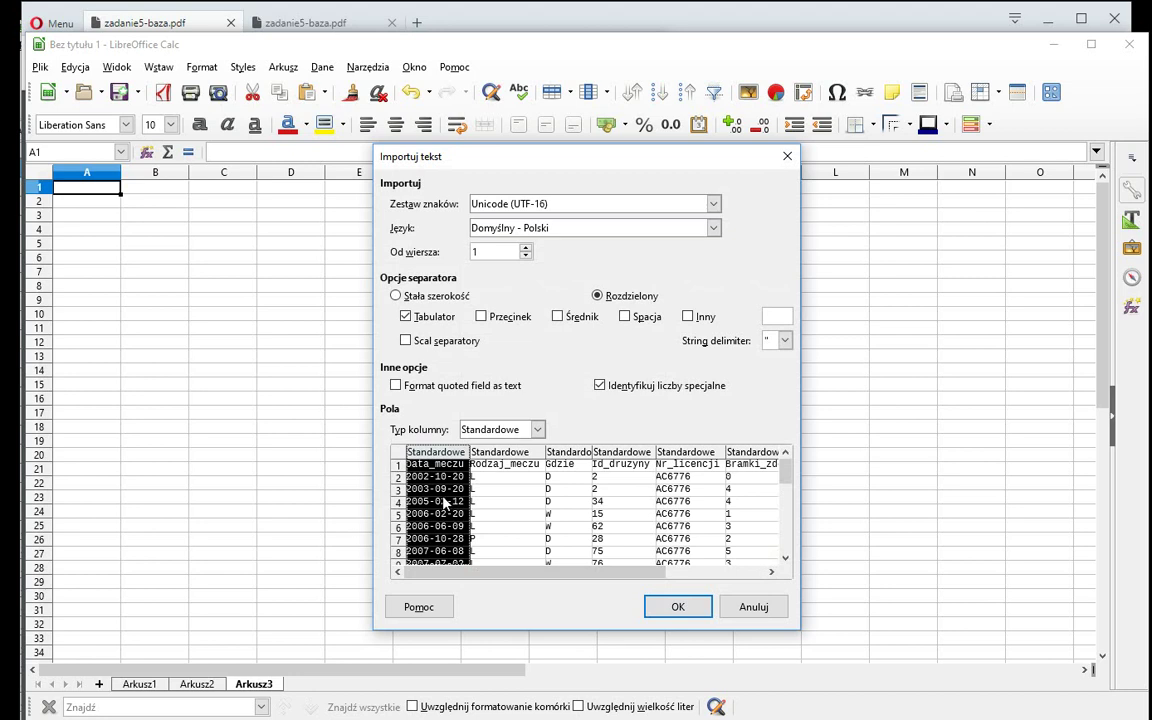
click(537, 430)
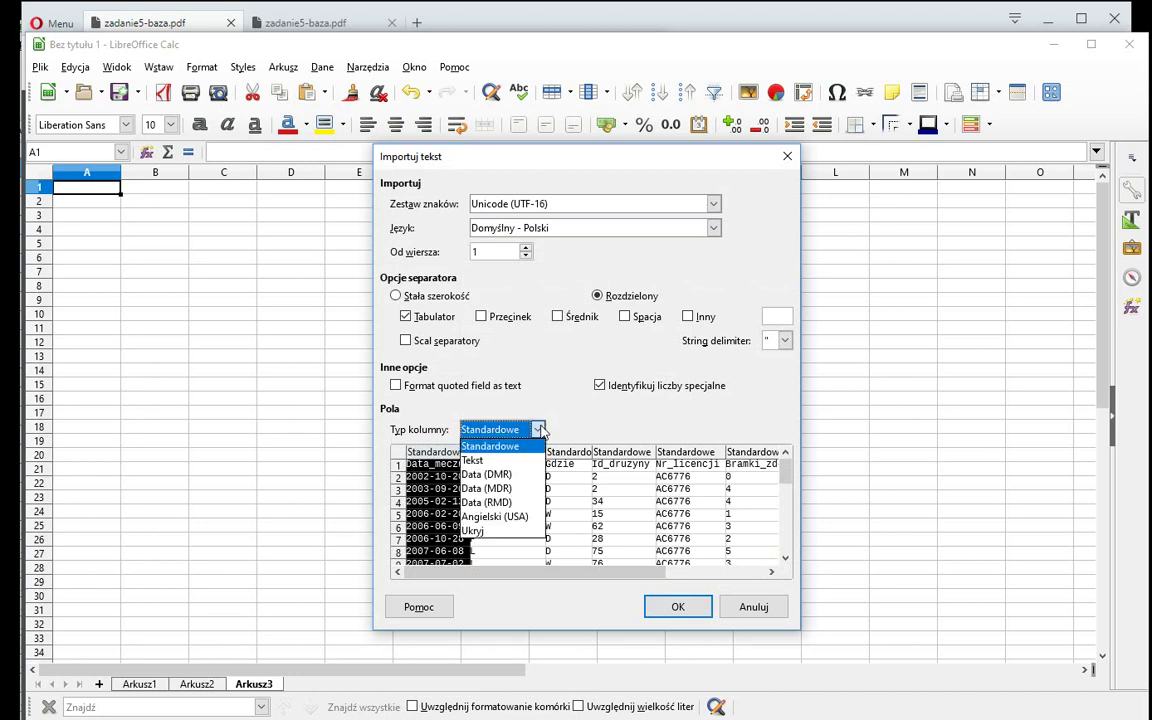
click(487, 502)
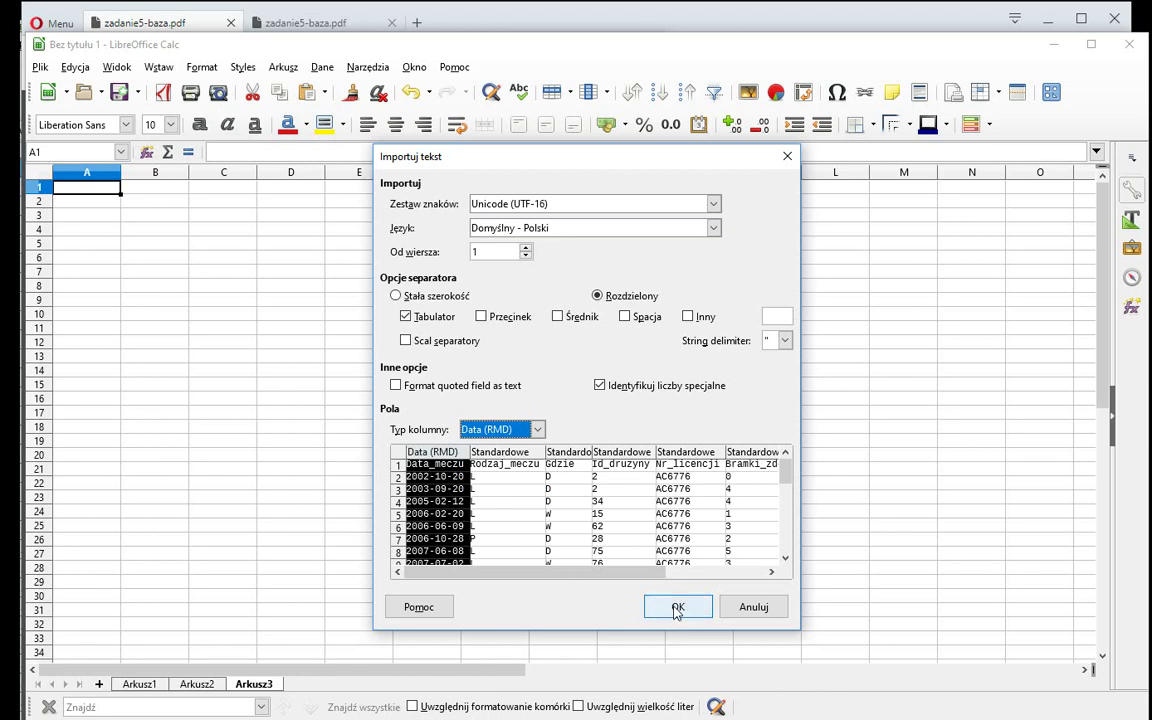
click(673, 607)
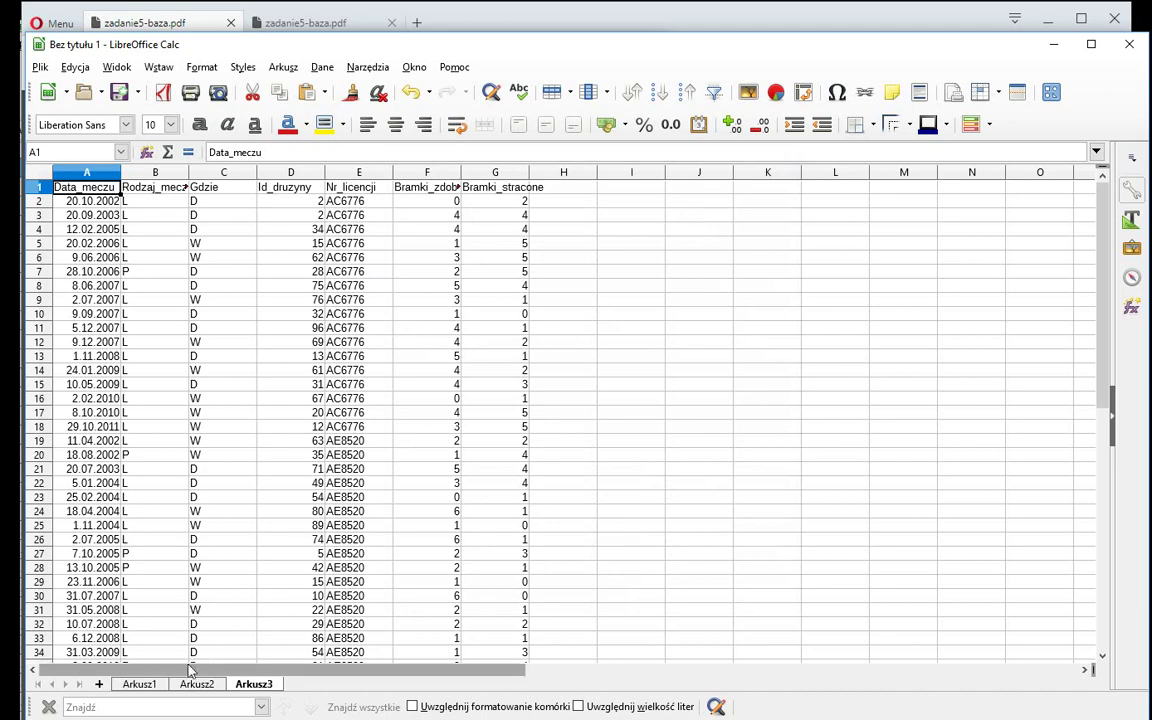
Step: Rename sheet Arkusz3 to mecze
right_click(271, 692)
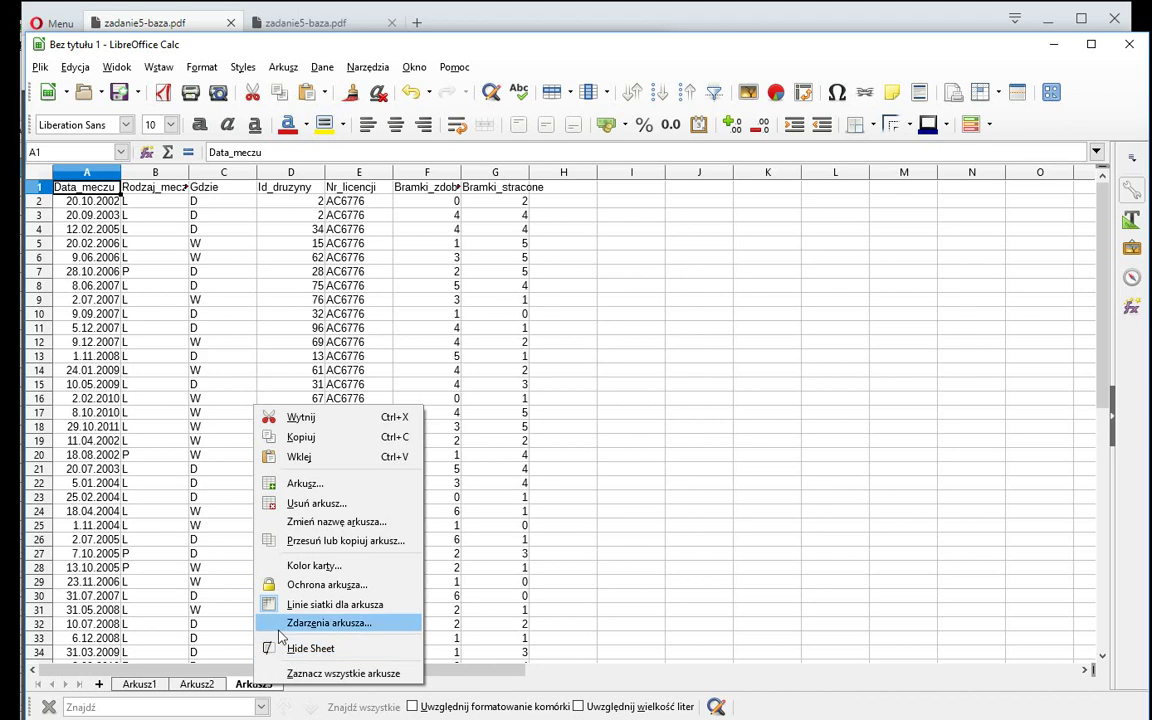
click(336, 521)
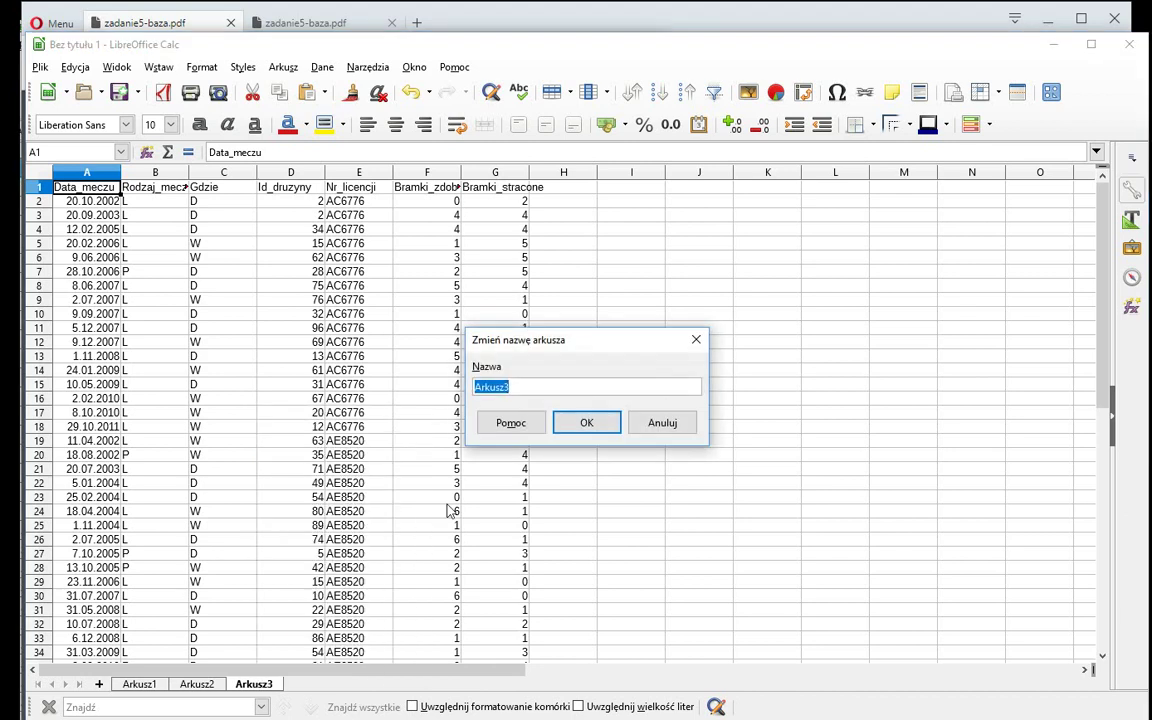
text(mecze)
key(Return)
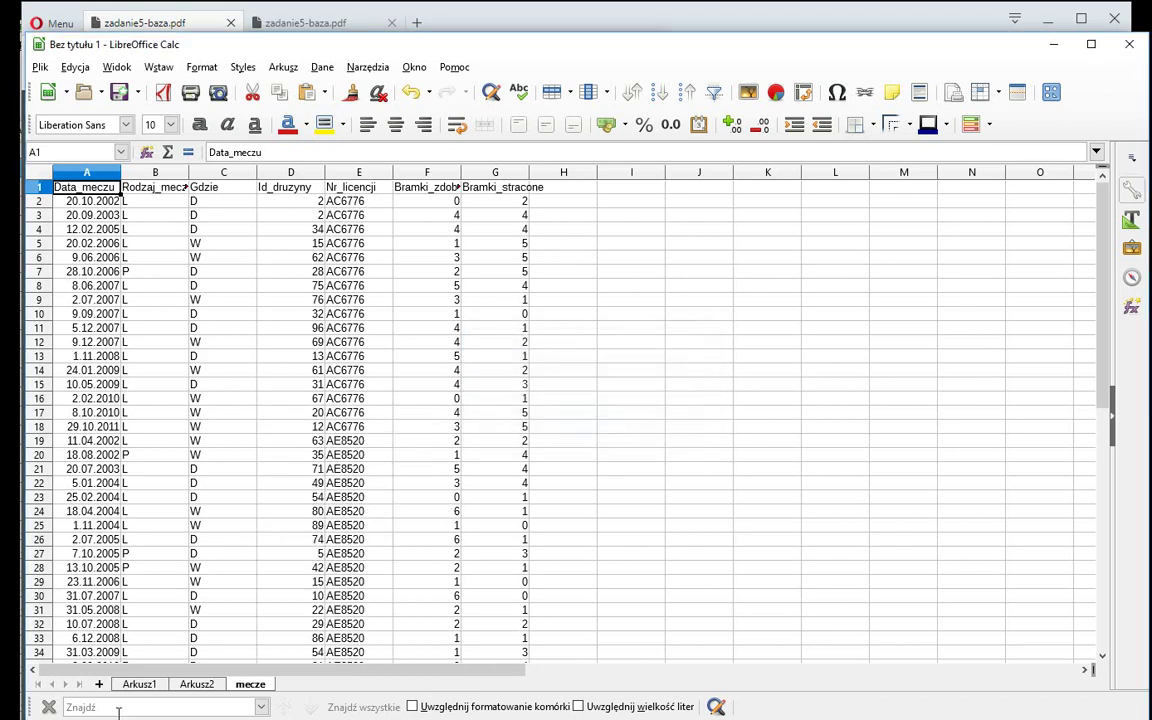
Step: Rename sheet Arkusz2 to sedziowie
click(197, 684)
right_click(197, 684)
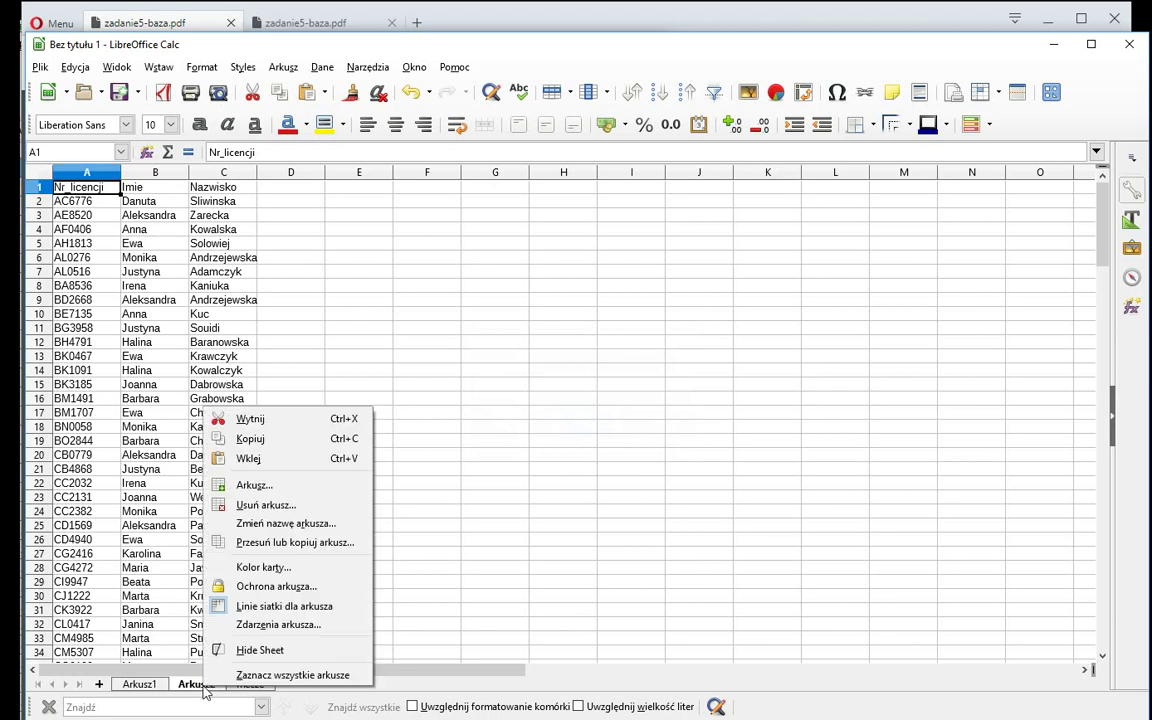
click(288, 528)
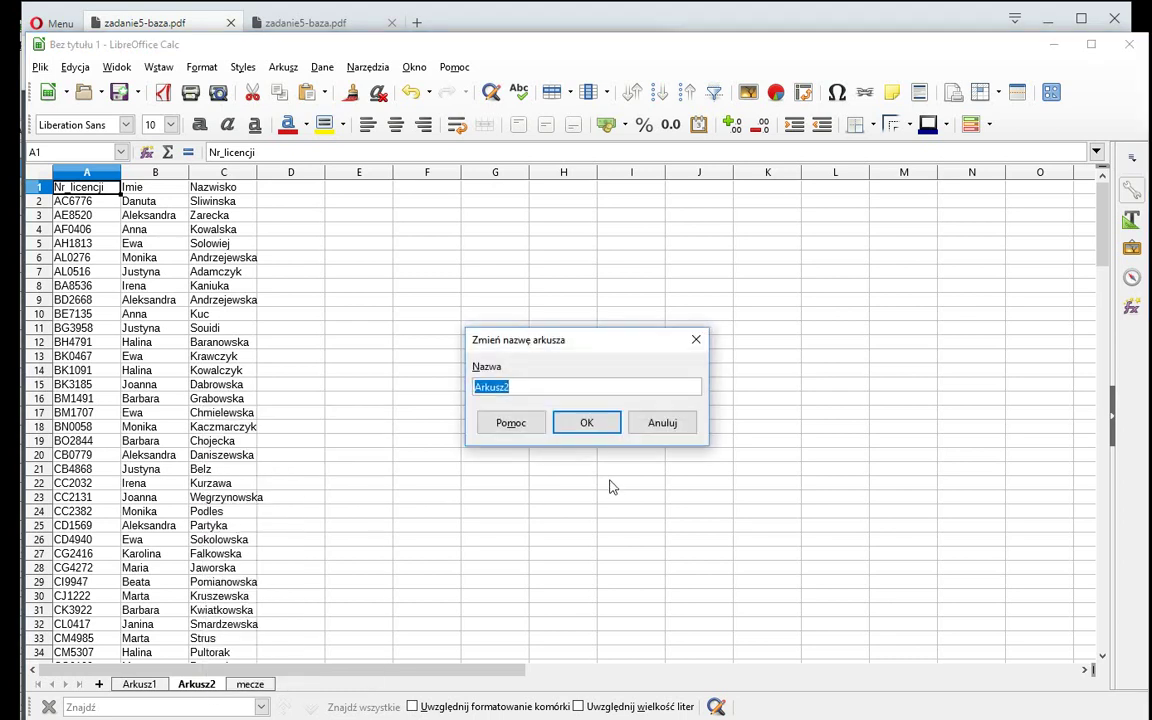
text(sedziow)
text(ie)
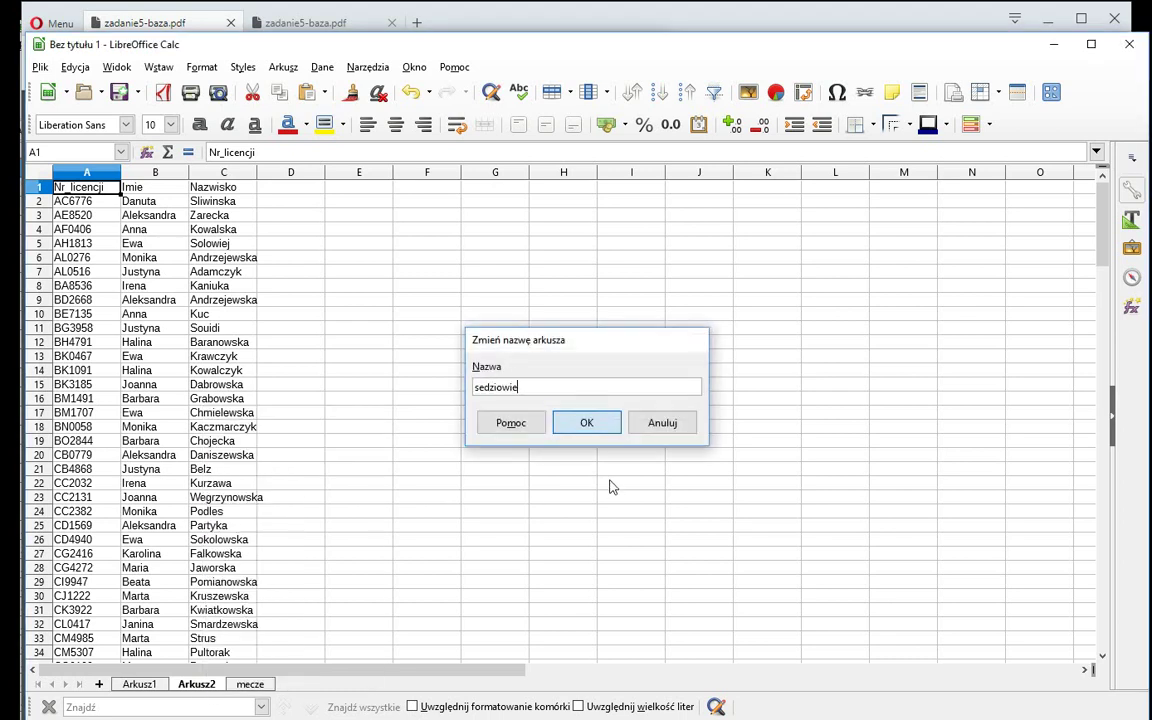
key(Return)
Step: Rename sheet Arkusz1 to druzyny
click(139, 684)
right_click(137, 686)
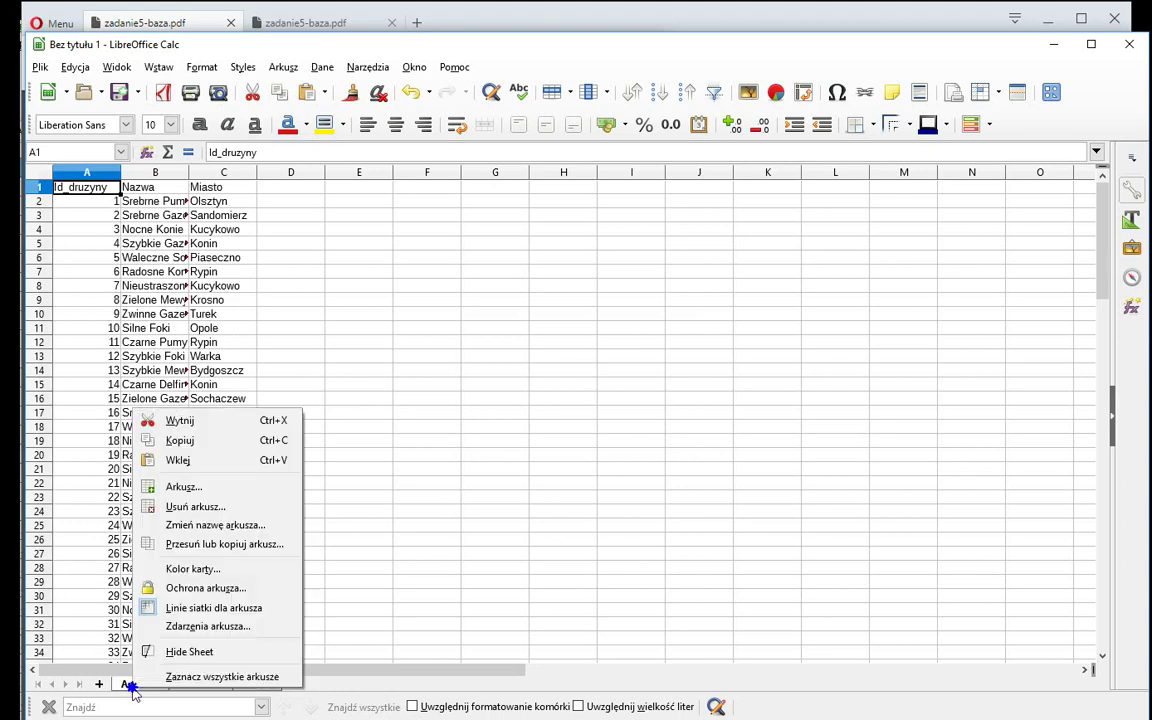
click(220, 525)
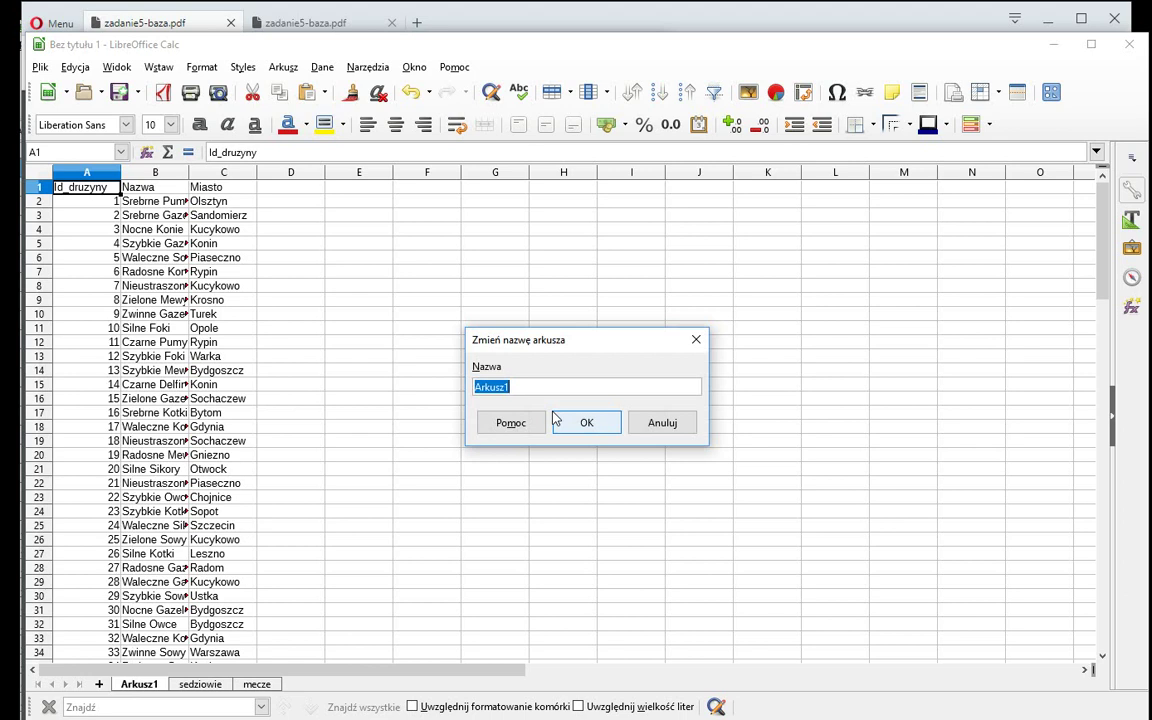
text(druzyny)
click(556, 420)
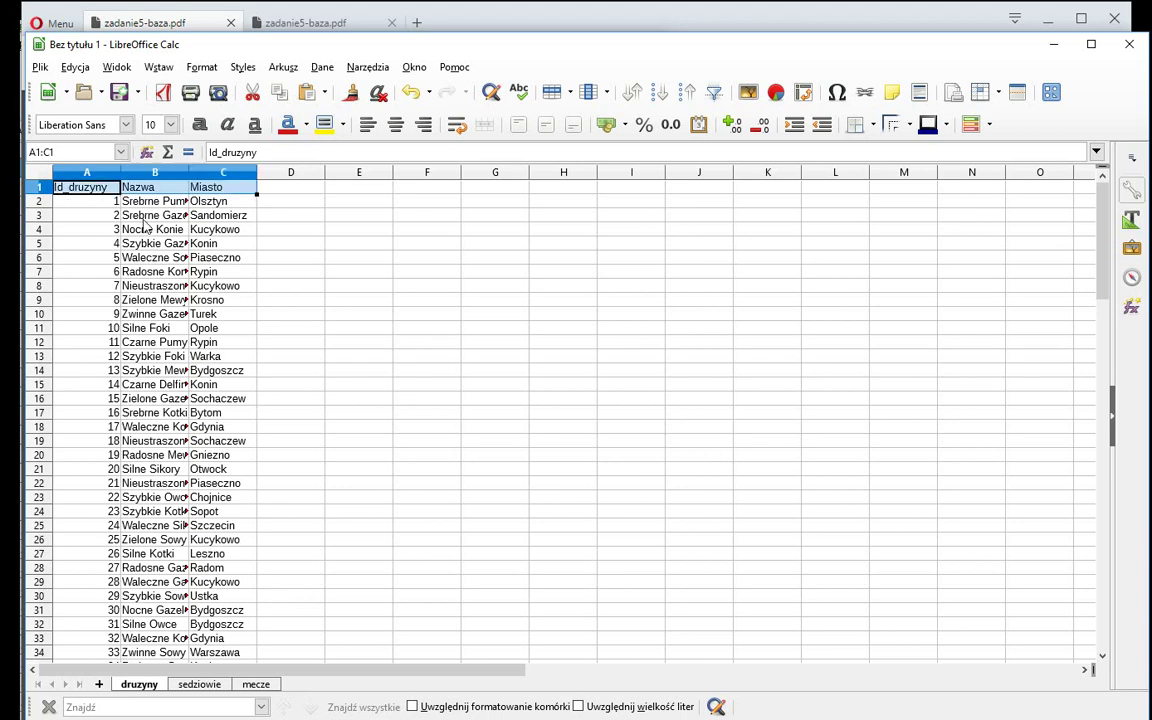
Step: Define a database range named druzyny over the team table A1:C101
key(ctrl+shift+End)
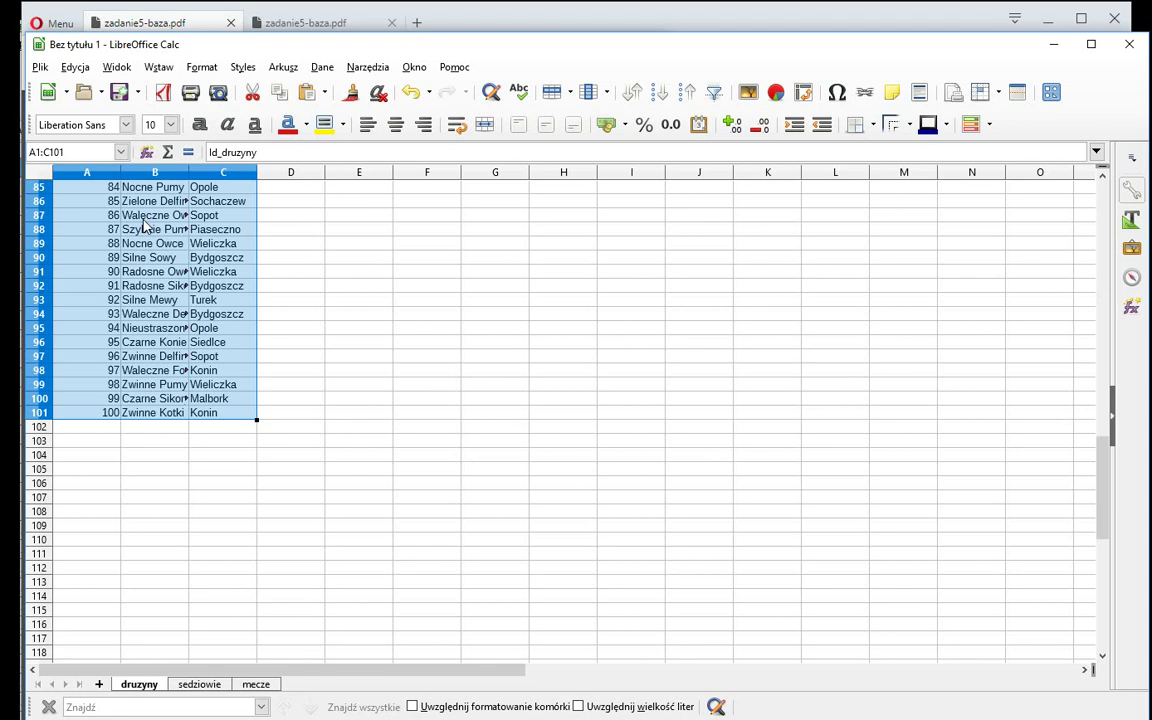
click(322, 67)
click(355, 193)
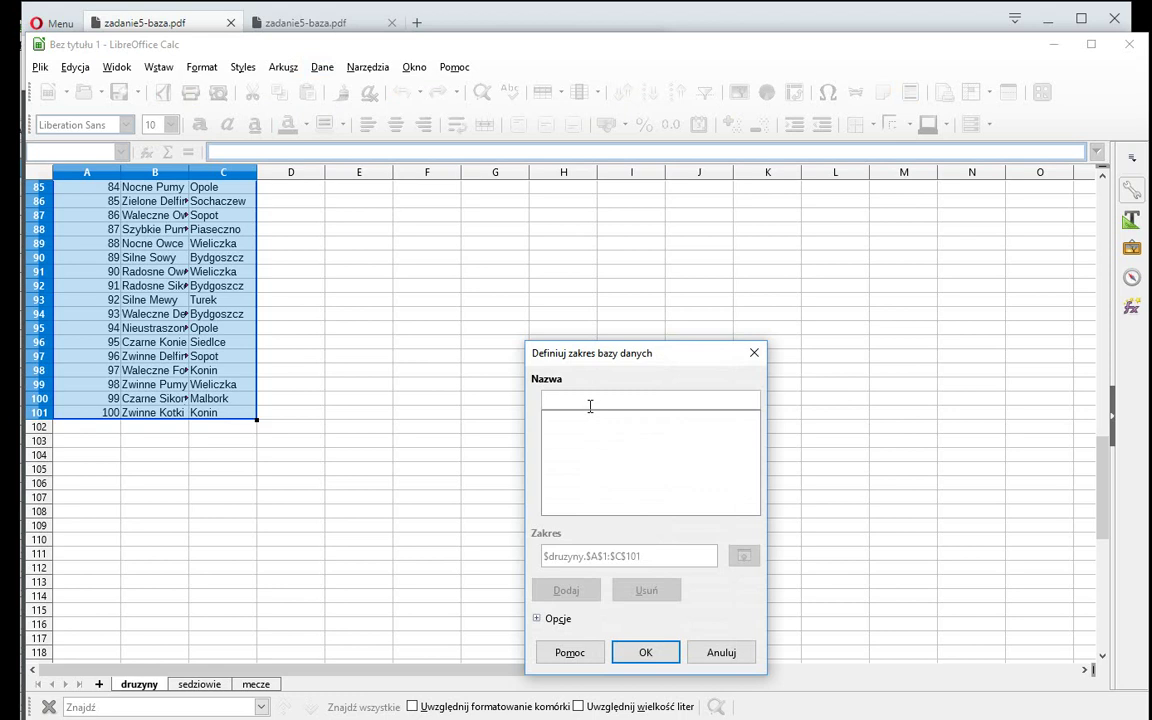
text(druz)
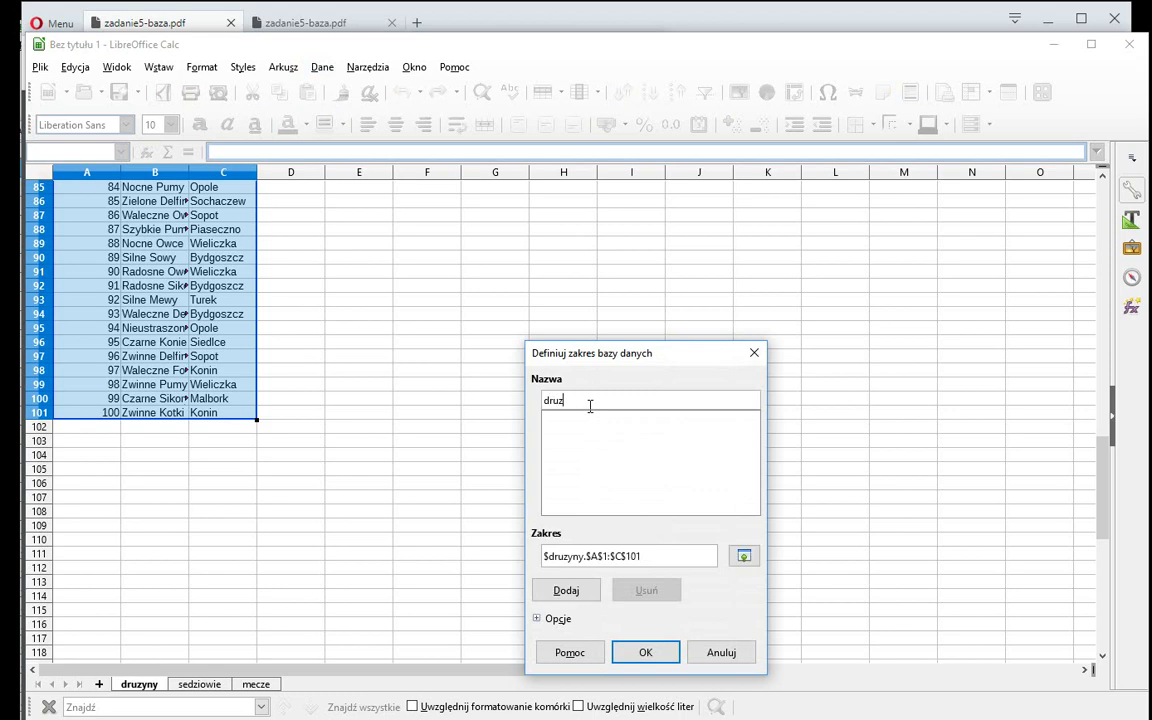
text(yny)
click(582, 592)
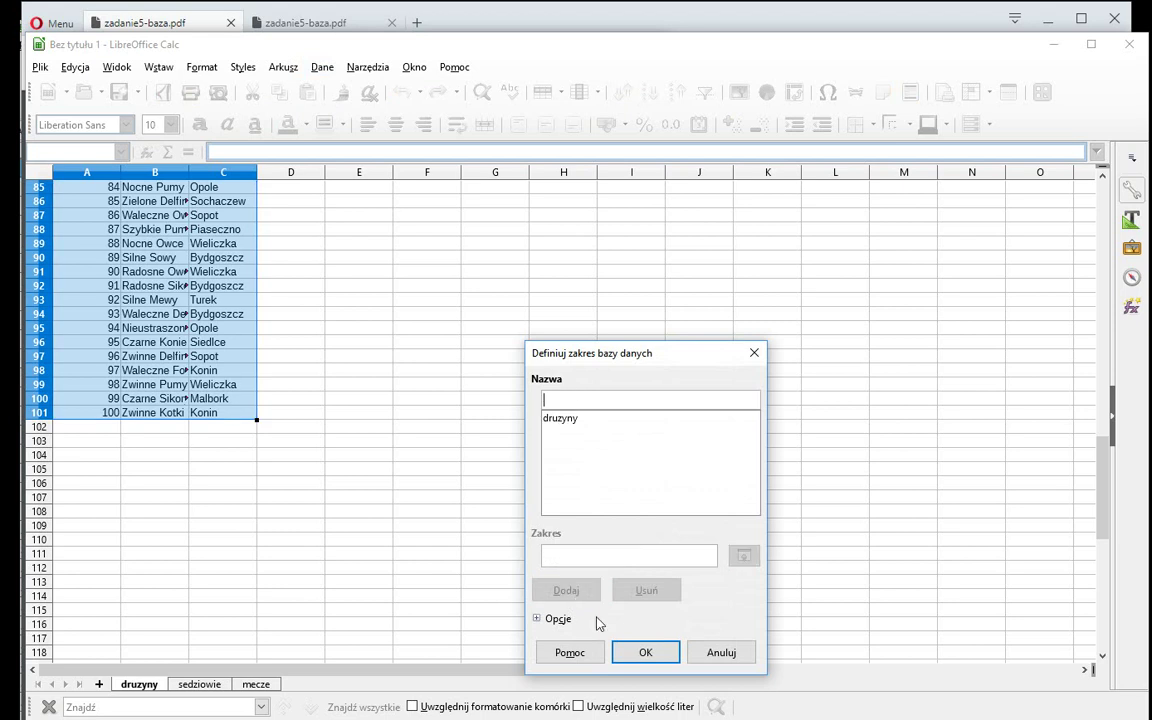
click(650, 655)
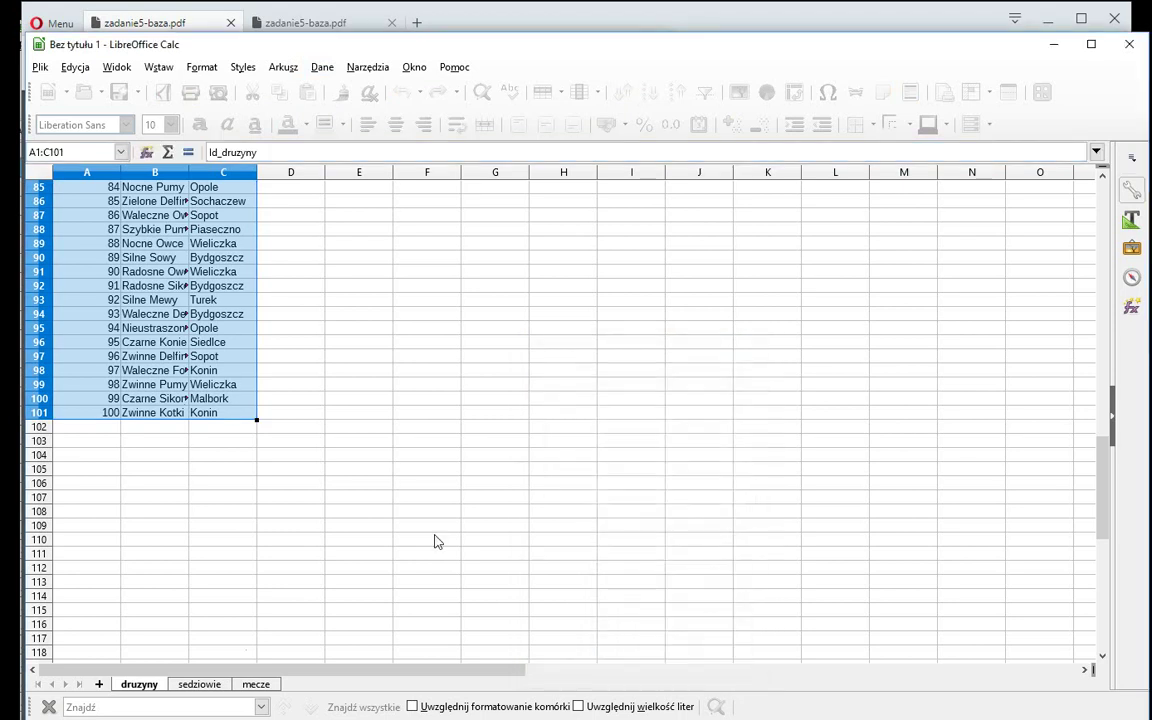
Step: Define a database range named sedziowie over the referee table A1:C155
click(199, 684)
key(ctrl+shift+Right)
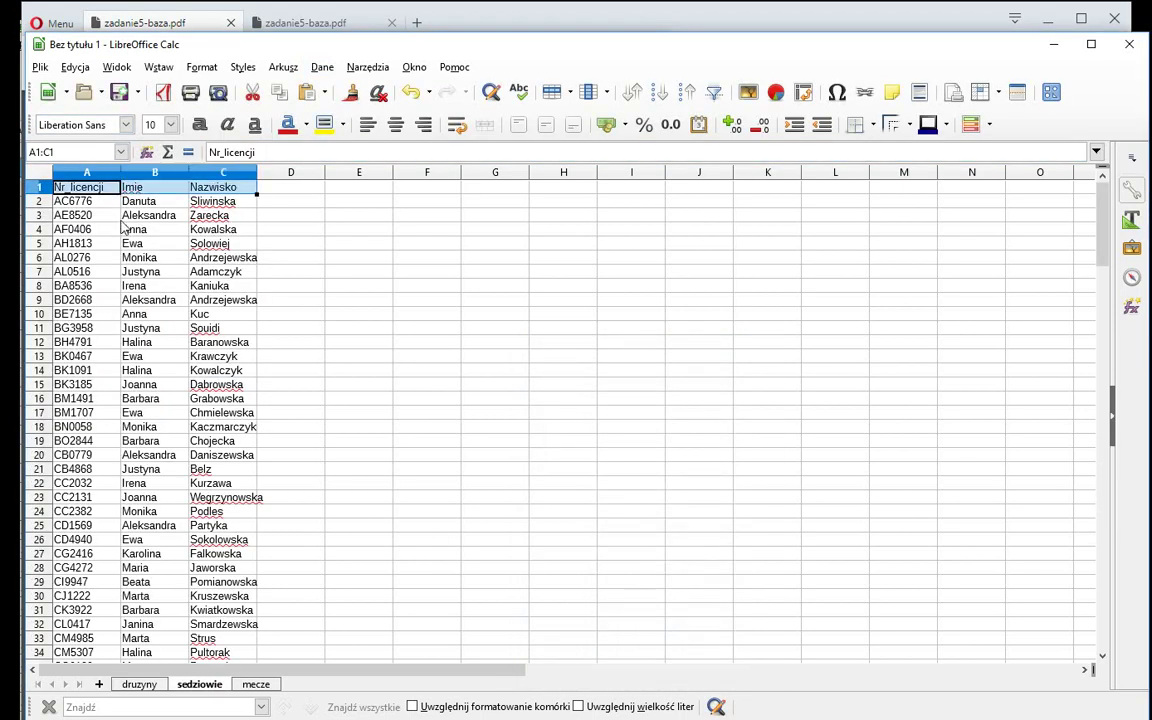
key(ctrl+shift+Down)
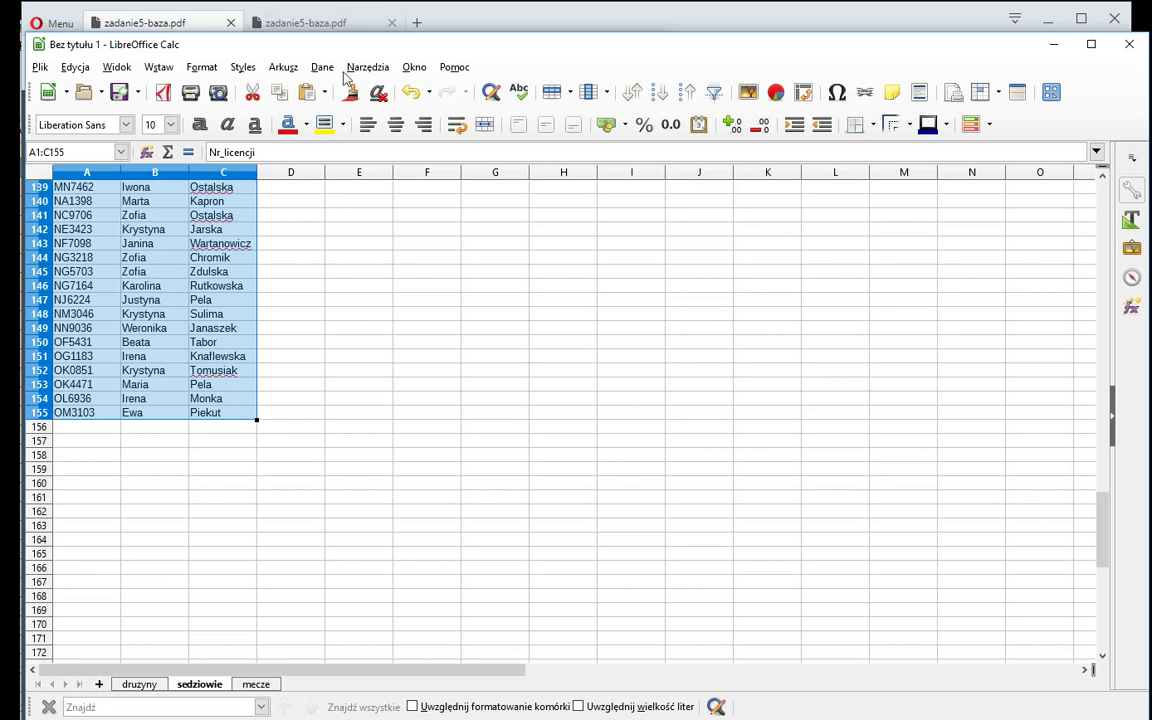
click(322, 67)
click(335, 197)
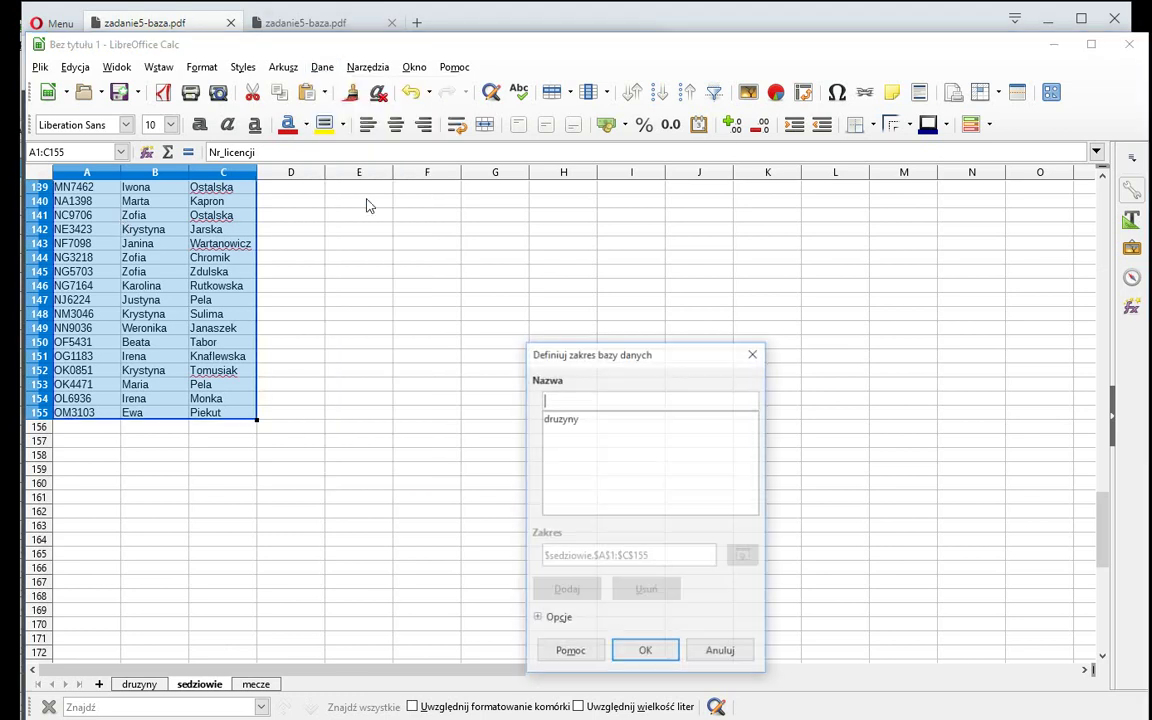
text(sedzi)
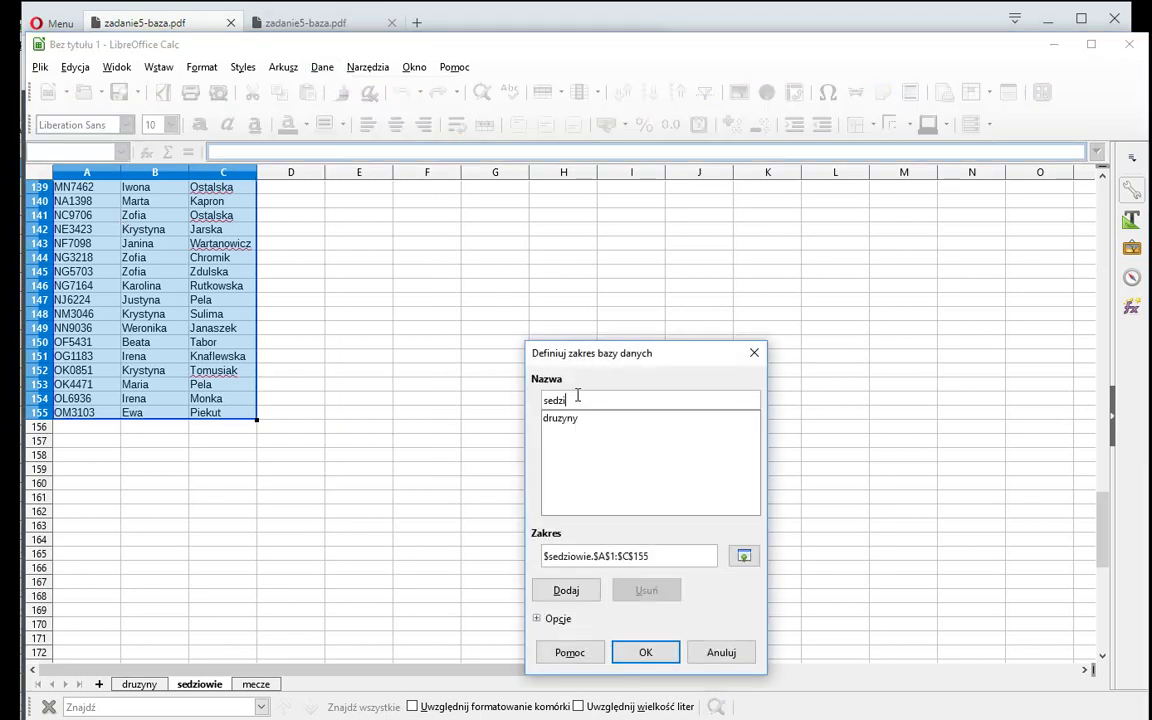
text(owie)
click(566, 590)
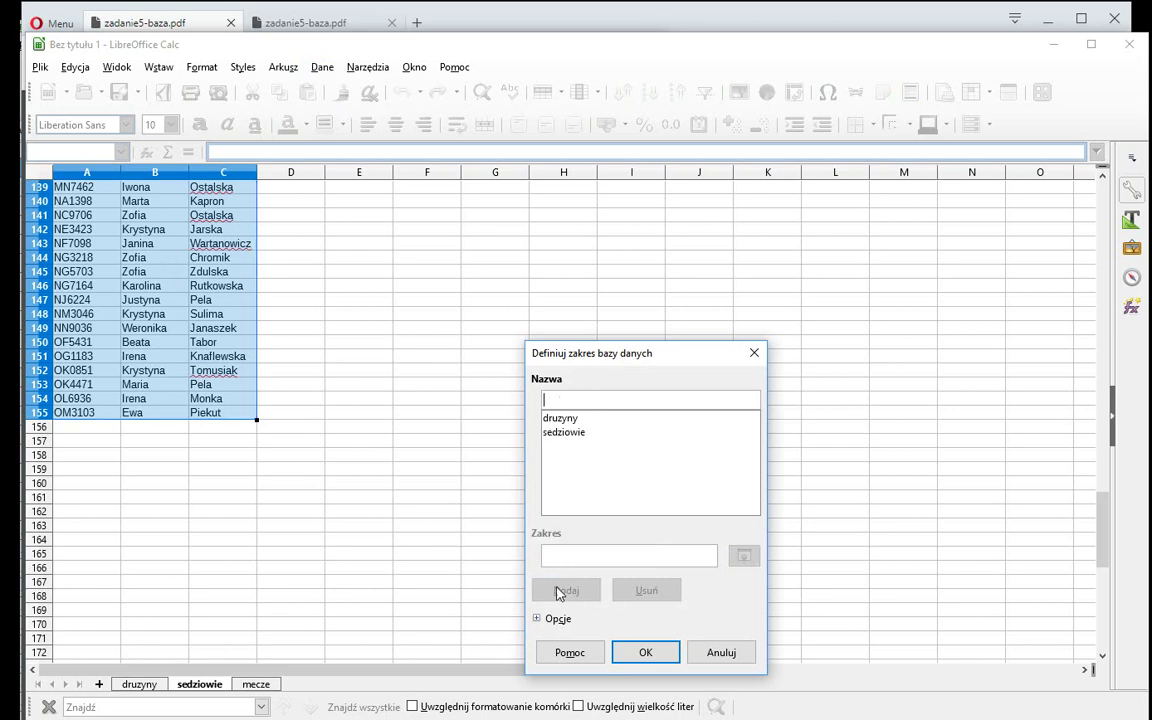
click(645, 652)
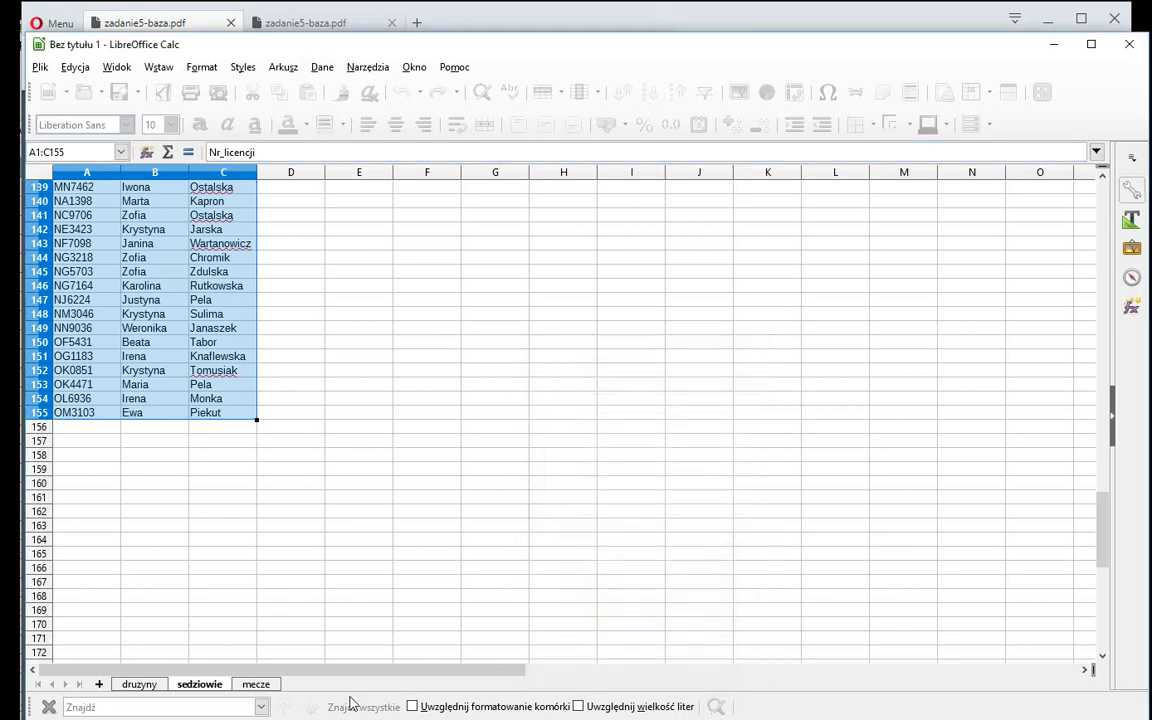
Step: Define a database range named mecze over the match table A1:G2448
click(256, 684)
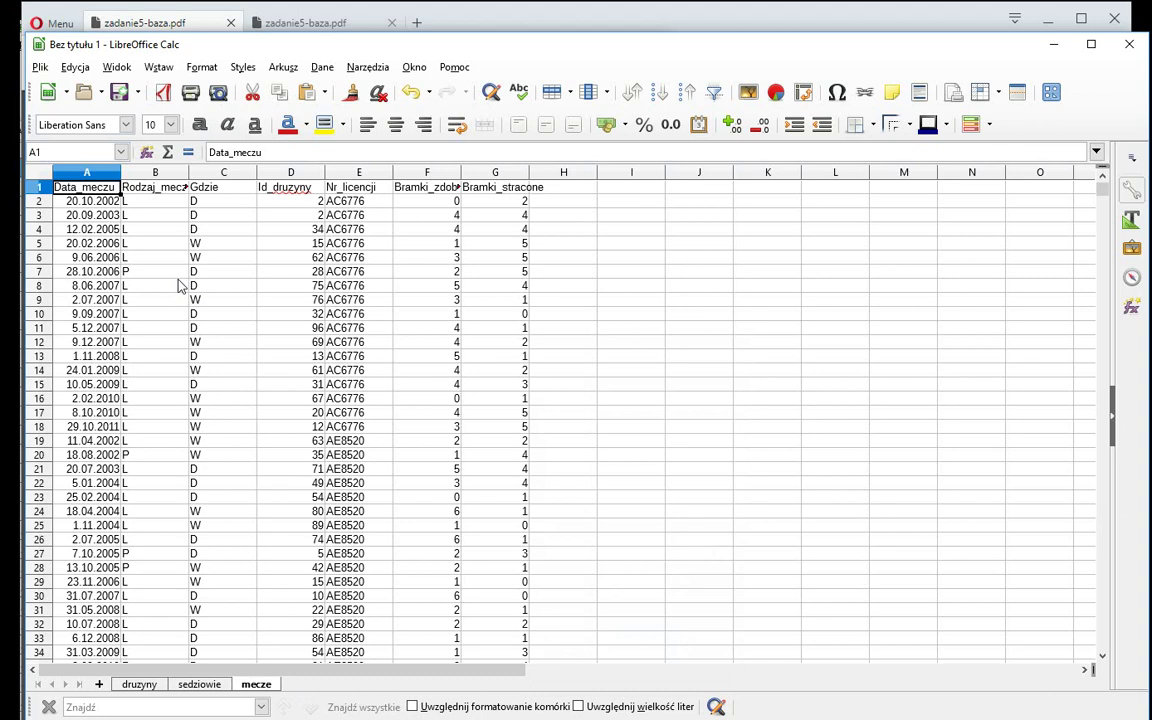
key(ctrl+shift+End)
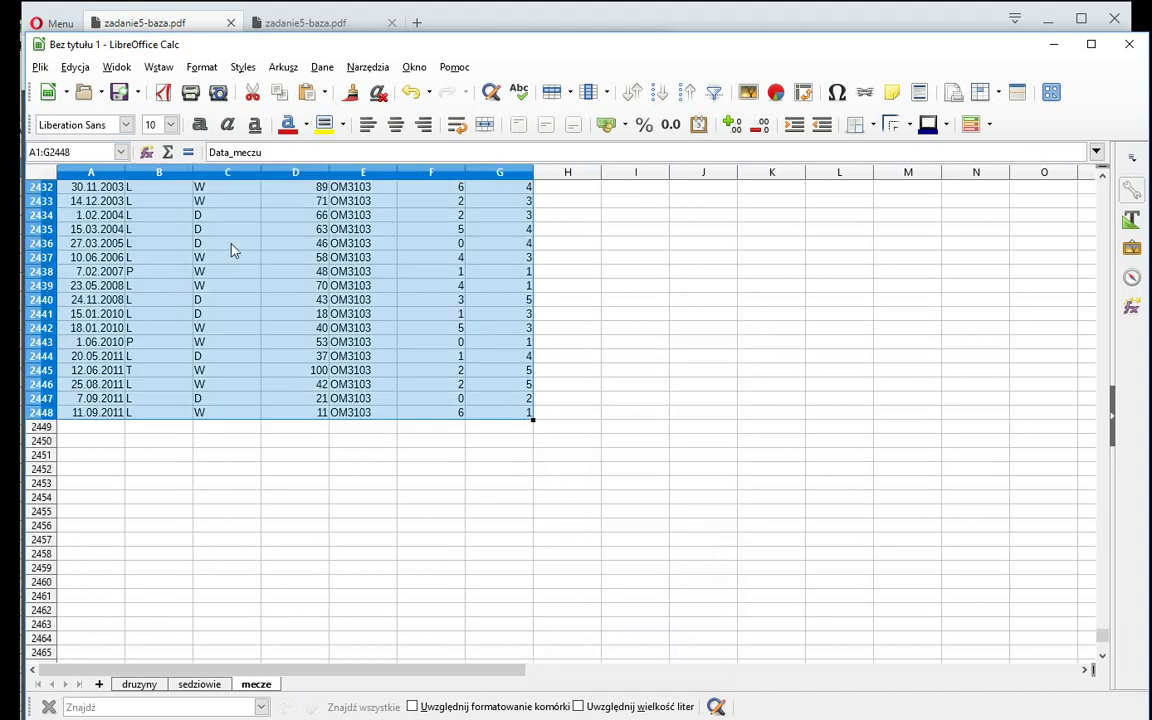
click(322, 67)
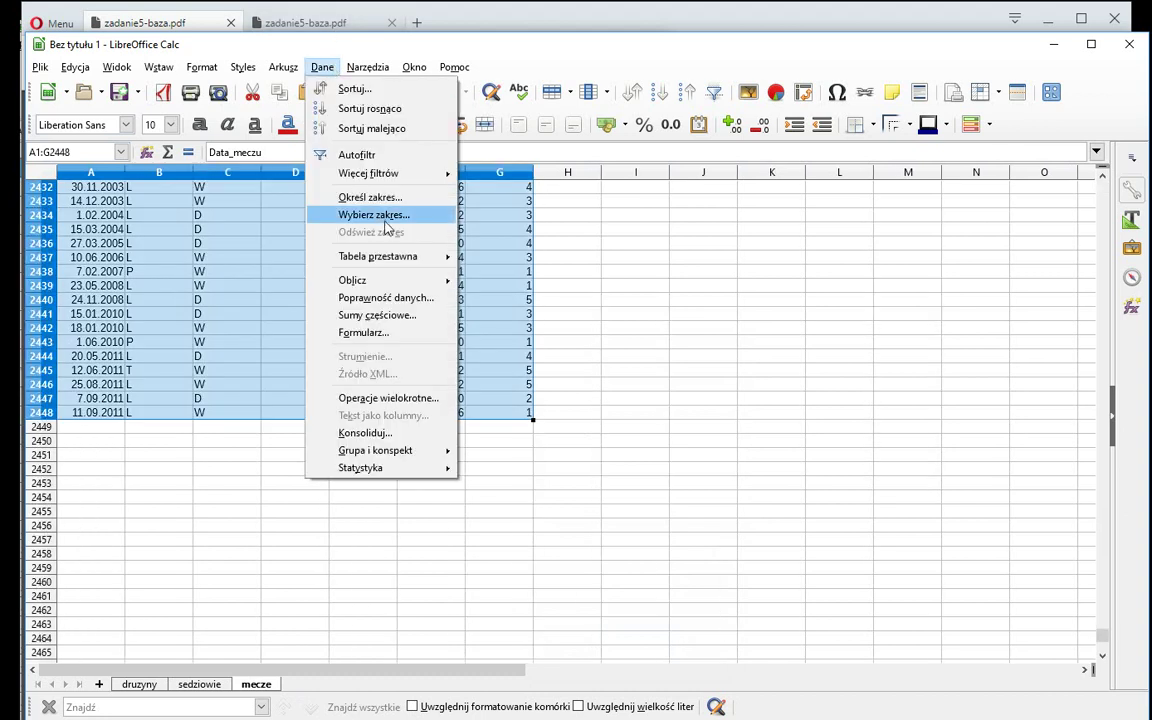
click(367, 195)
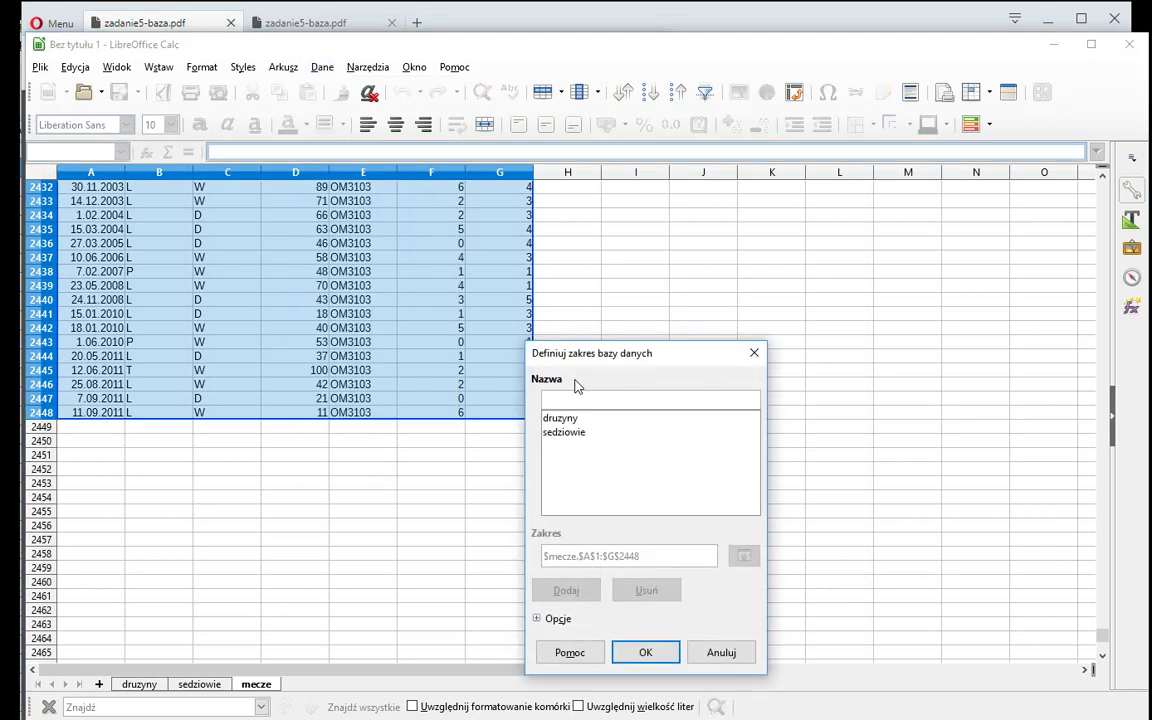
click(589, 400)
text(mecze)
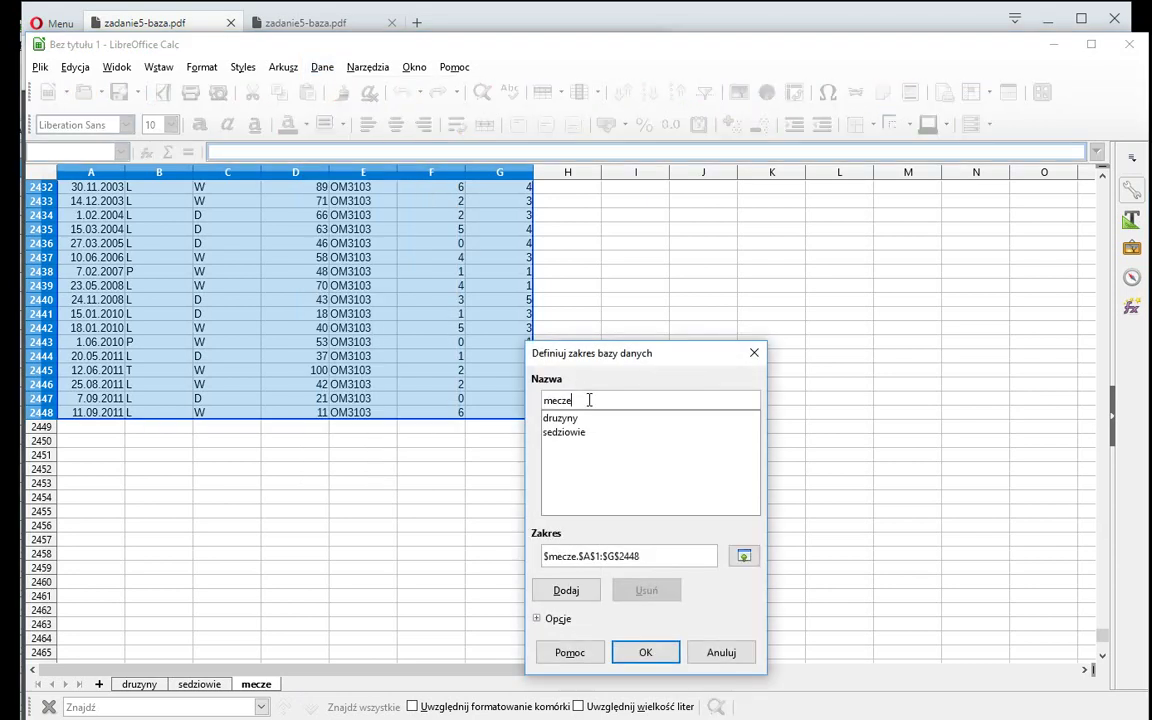
click(566, 590)
click(645, 652)
Step: Check cells G2448 and E2441 near the table's end, then add a new empty sheet
click(444, 455)
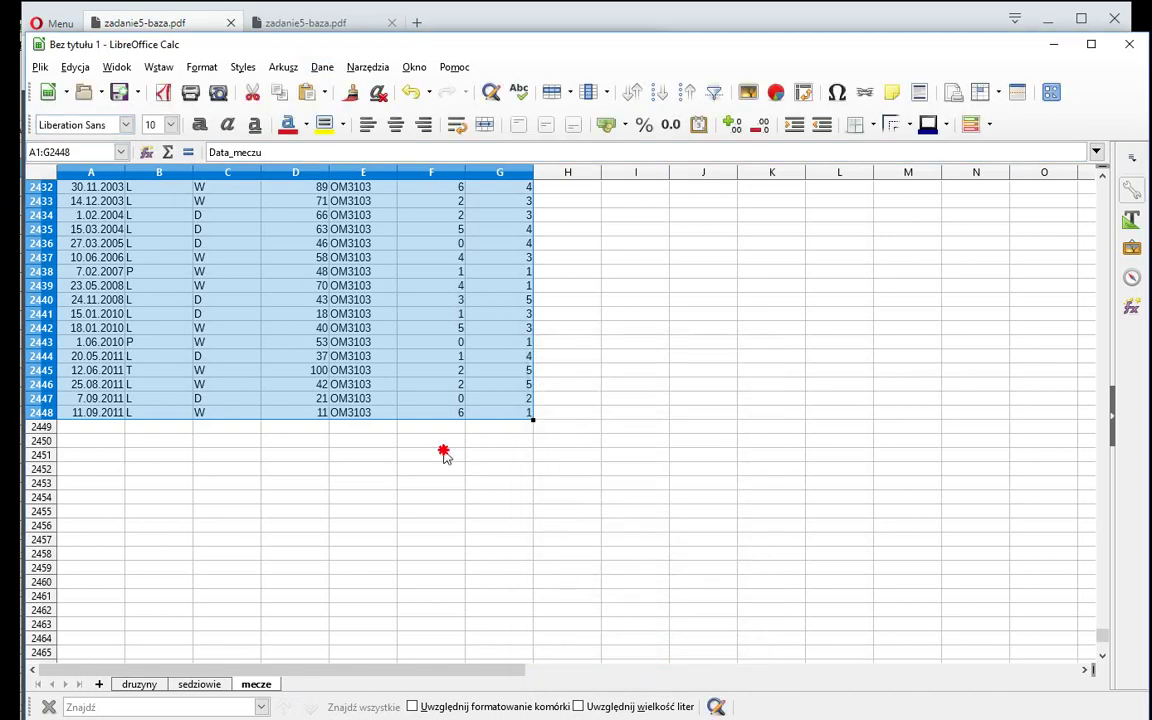
click(497, 414)
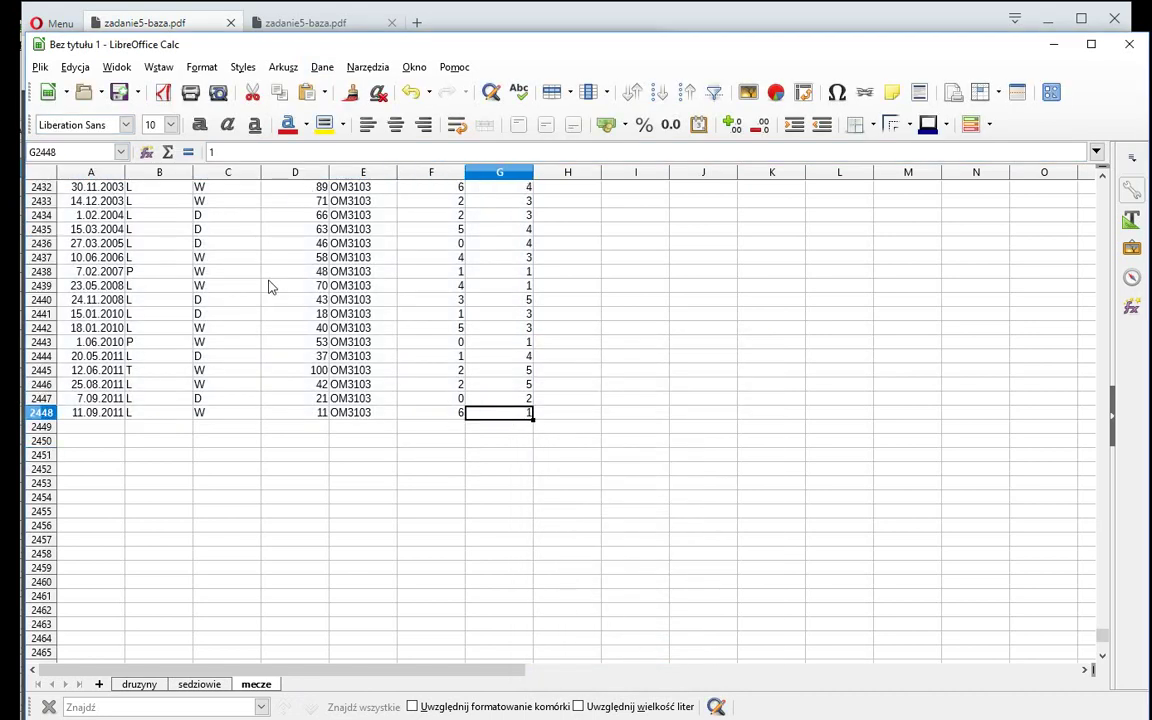
click(340, 315)
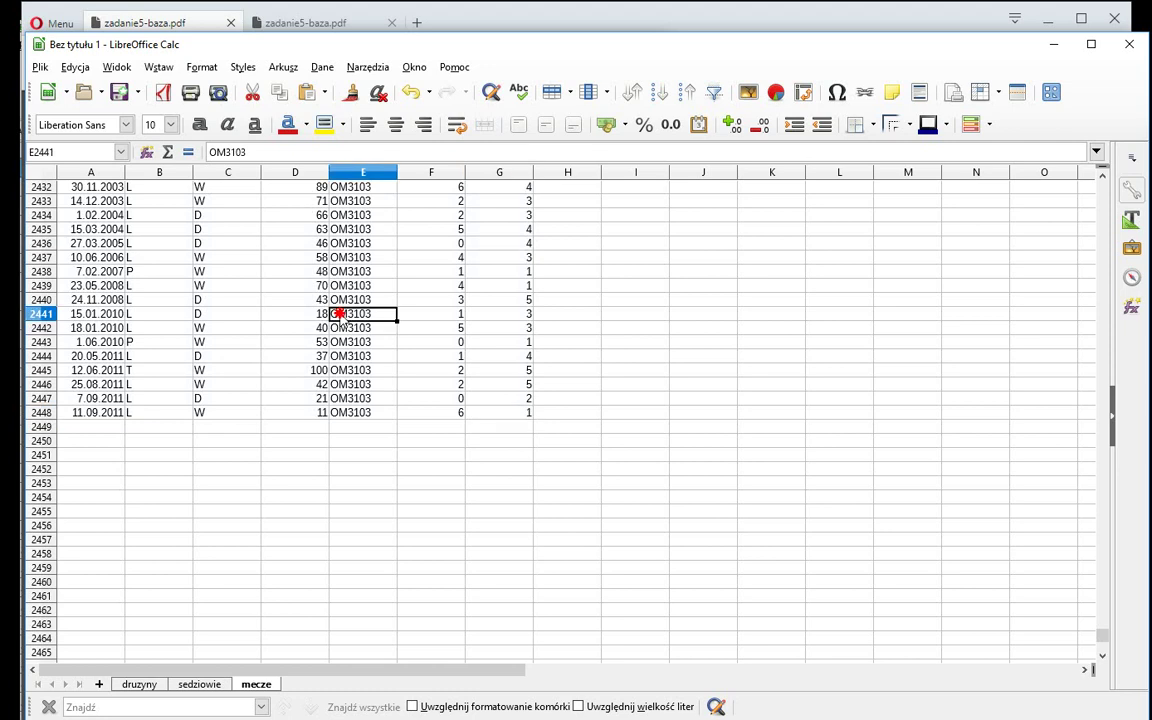
click(99, 684)
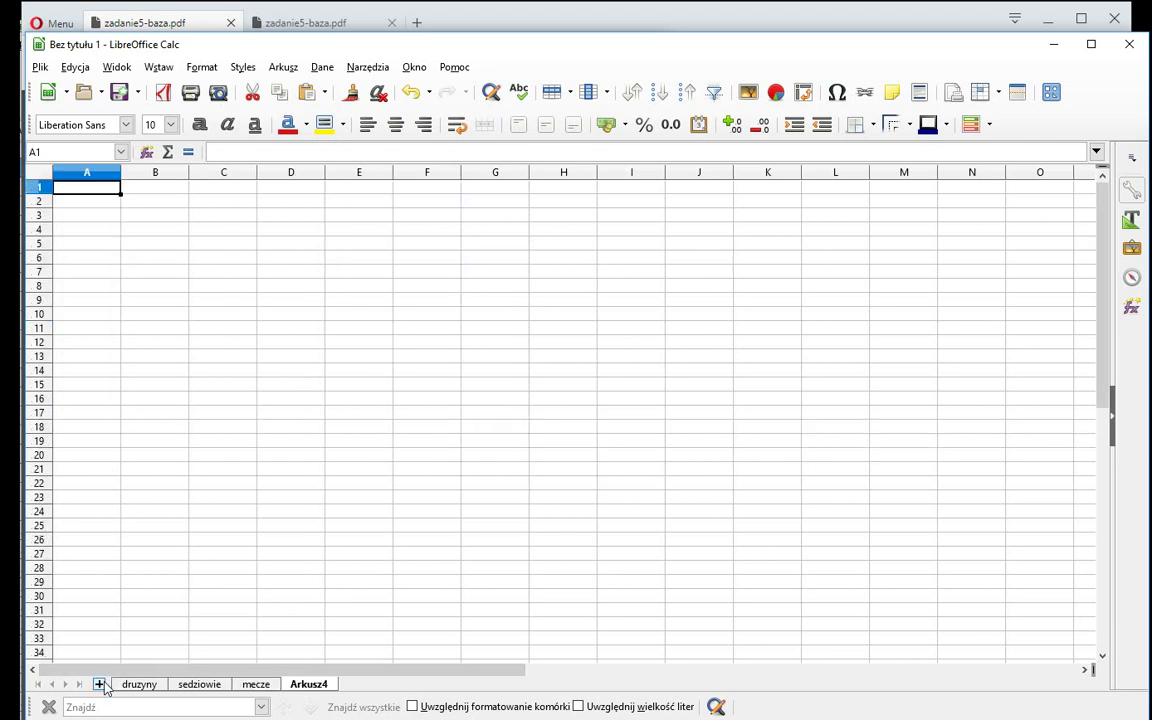
Step: Rename the new Arkusz4 sheet to 'pelne dane'
right_click(305, 686)
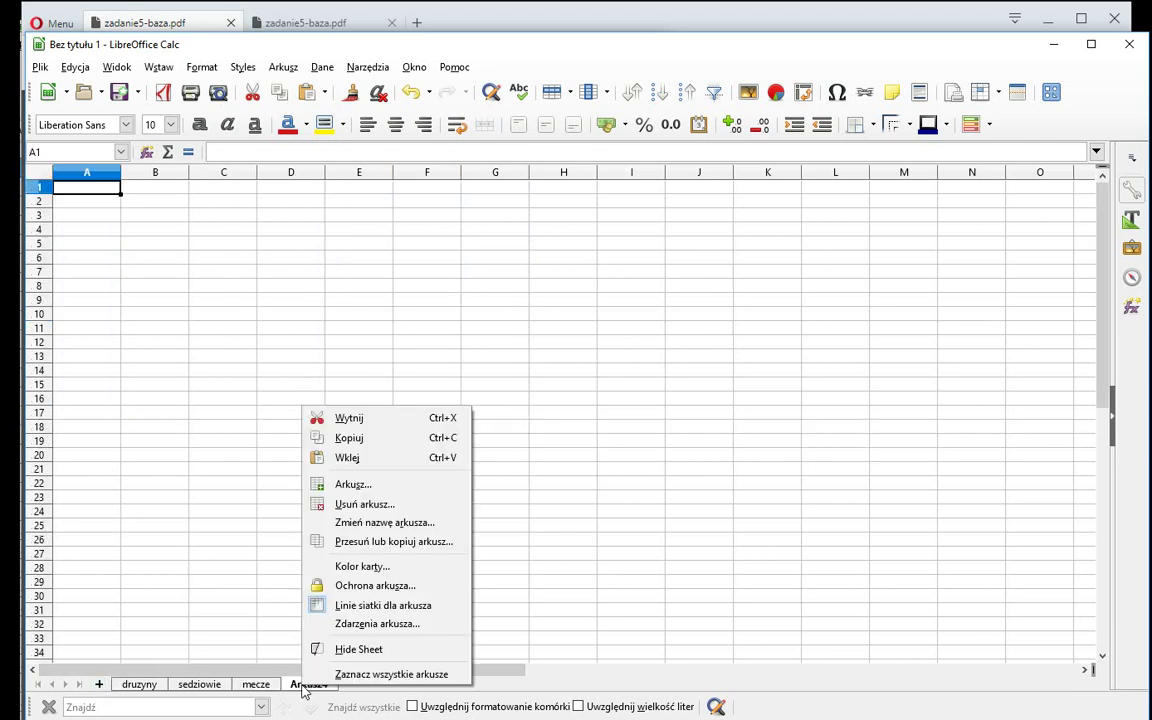
click(378, 530)
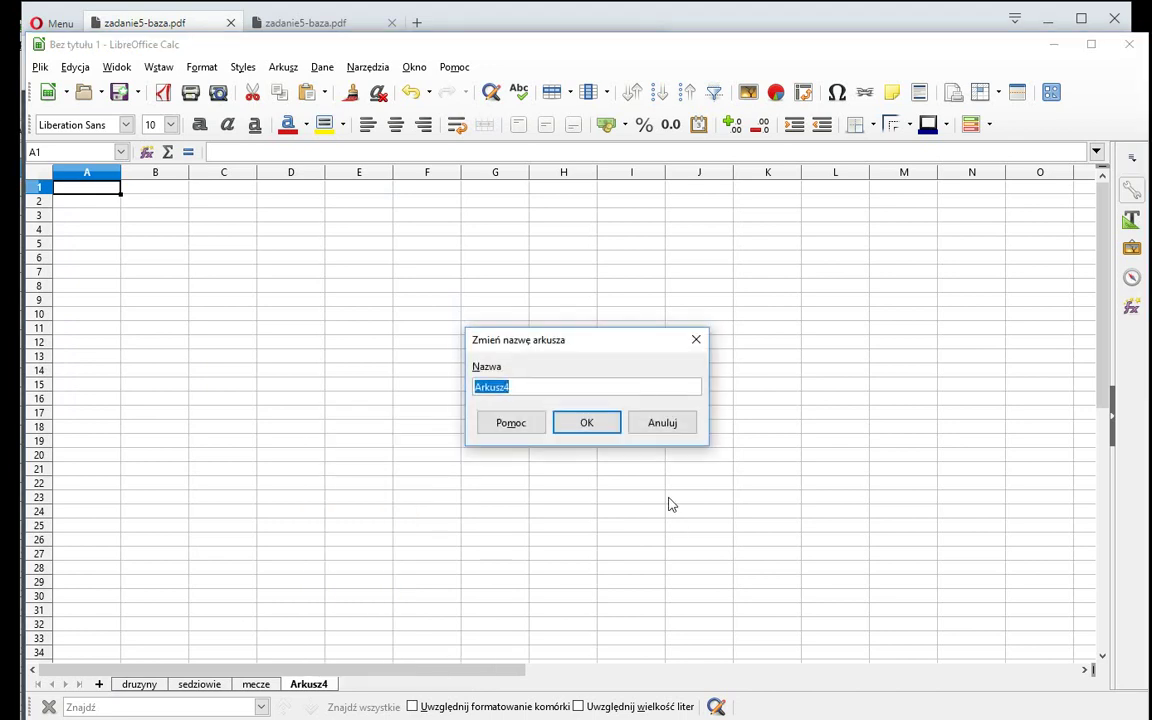
text(pelne dane)
key(Return)
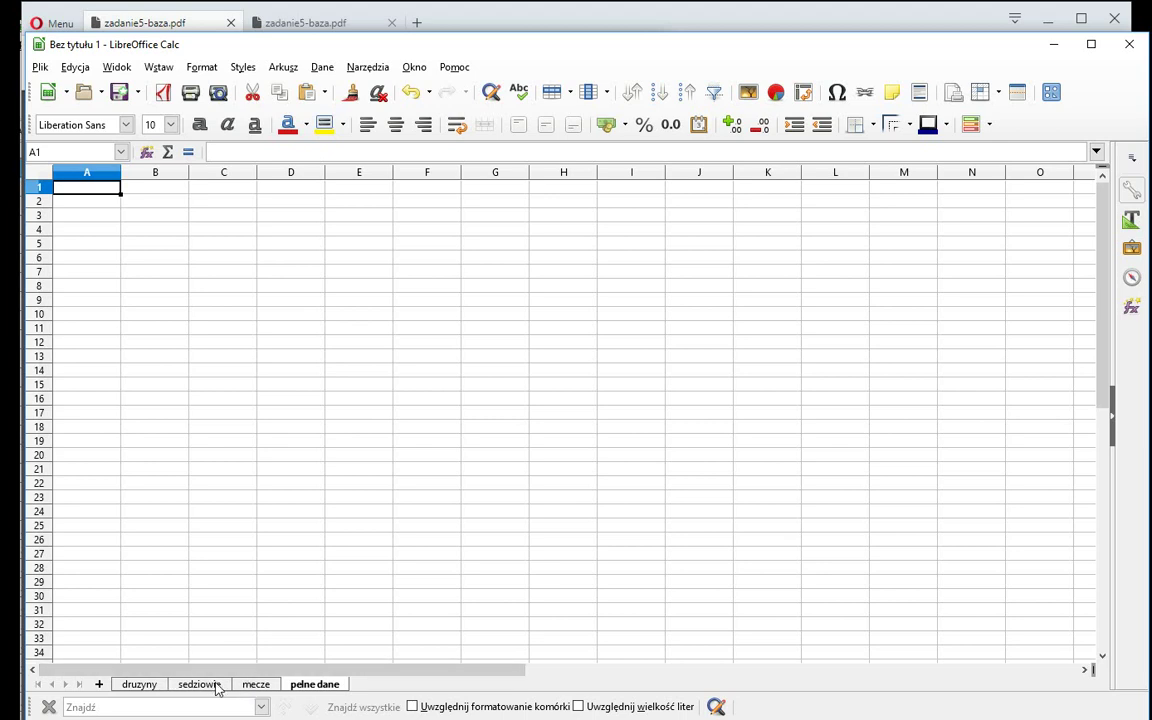
Step: Copy the full mecze table and paste it into A1 of pelne dane, then view druzyny
click(255, 684)
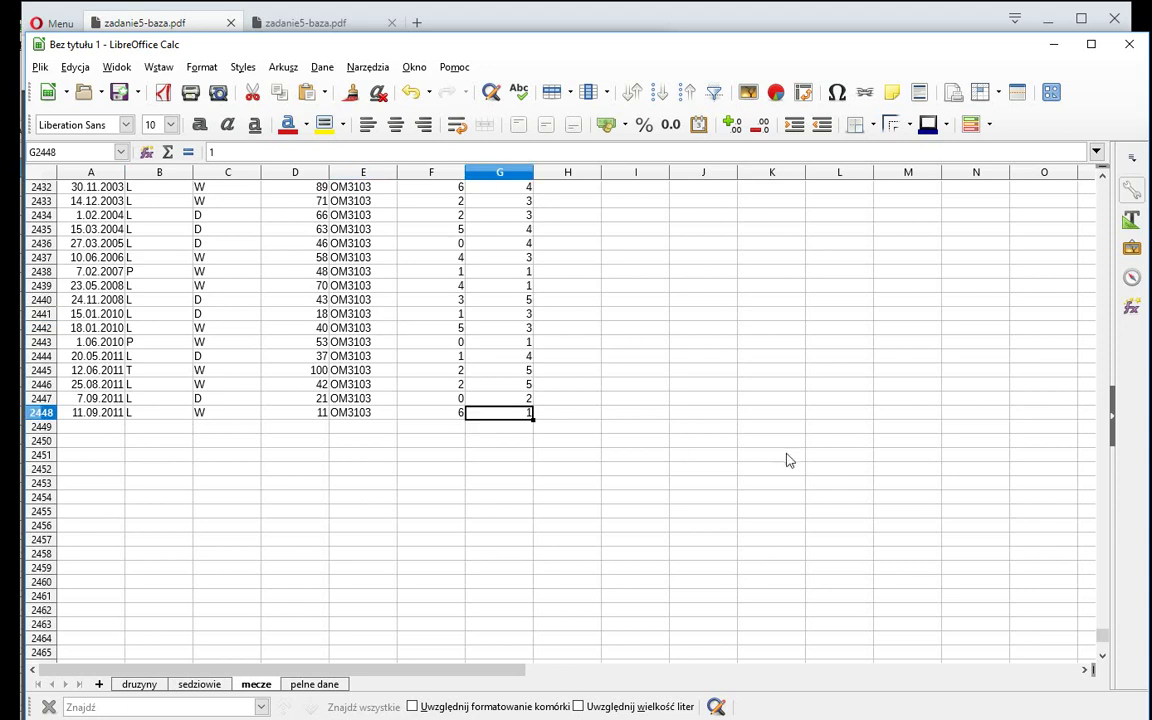
key(shift+Home)
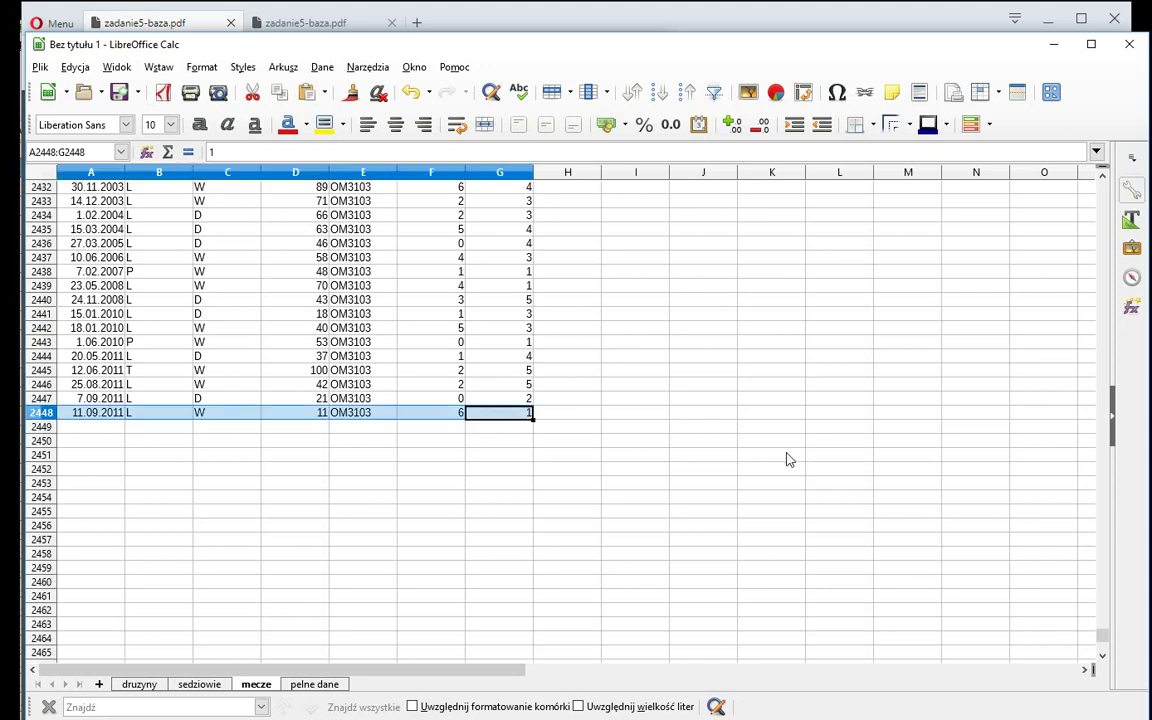
key(ctrl+shift+Home)
key(ctrl+c)
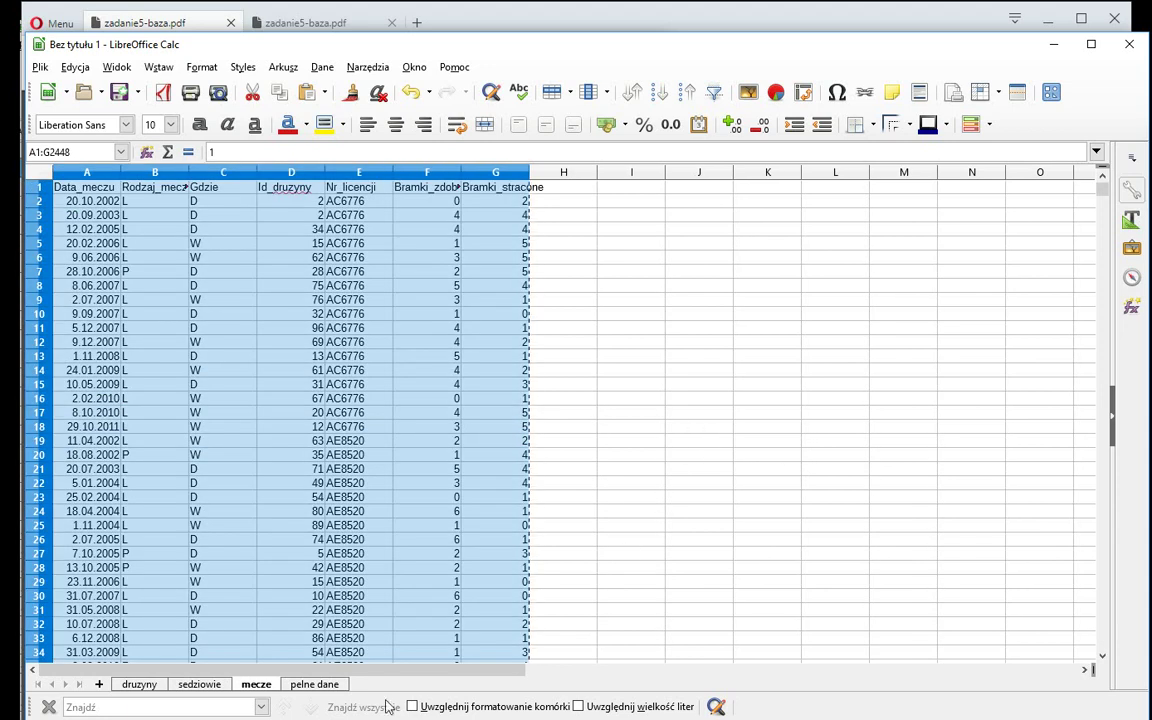
click(318, 684)
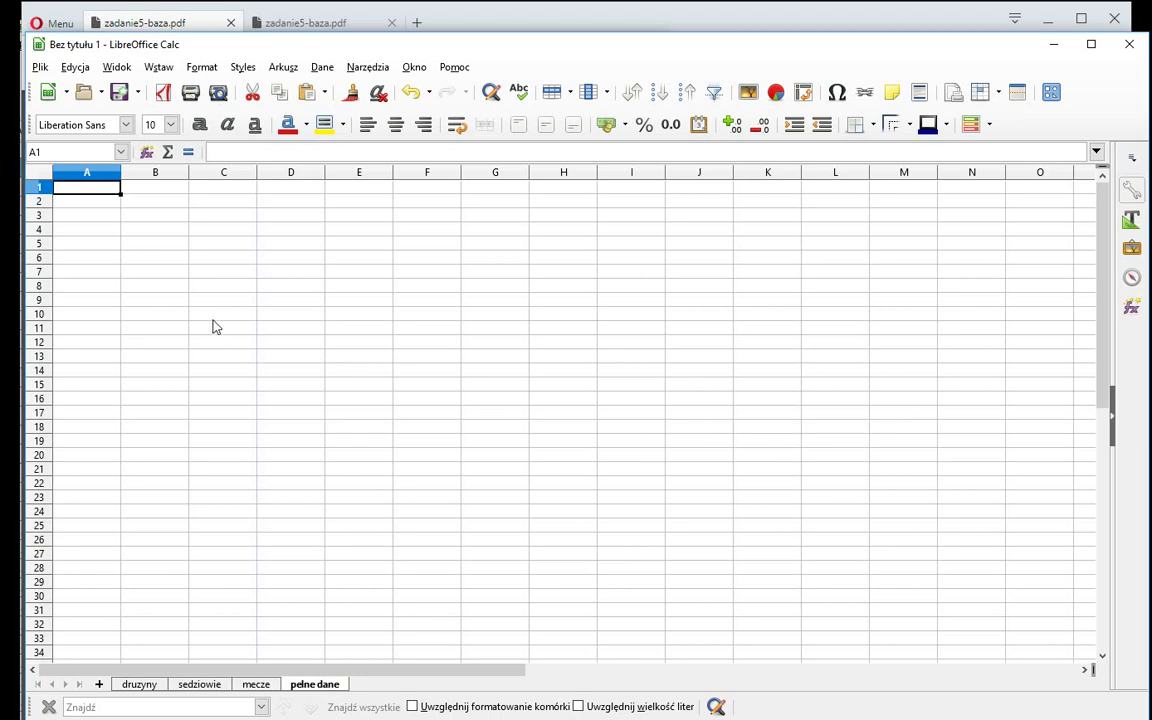
key(ctrl+v)
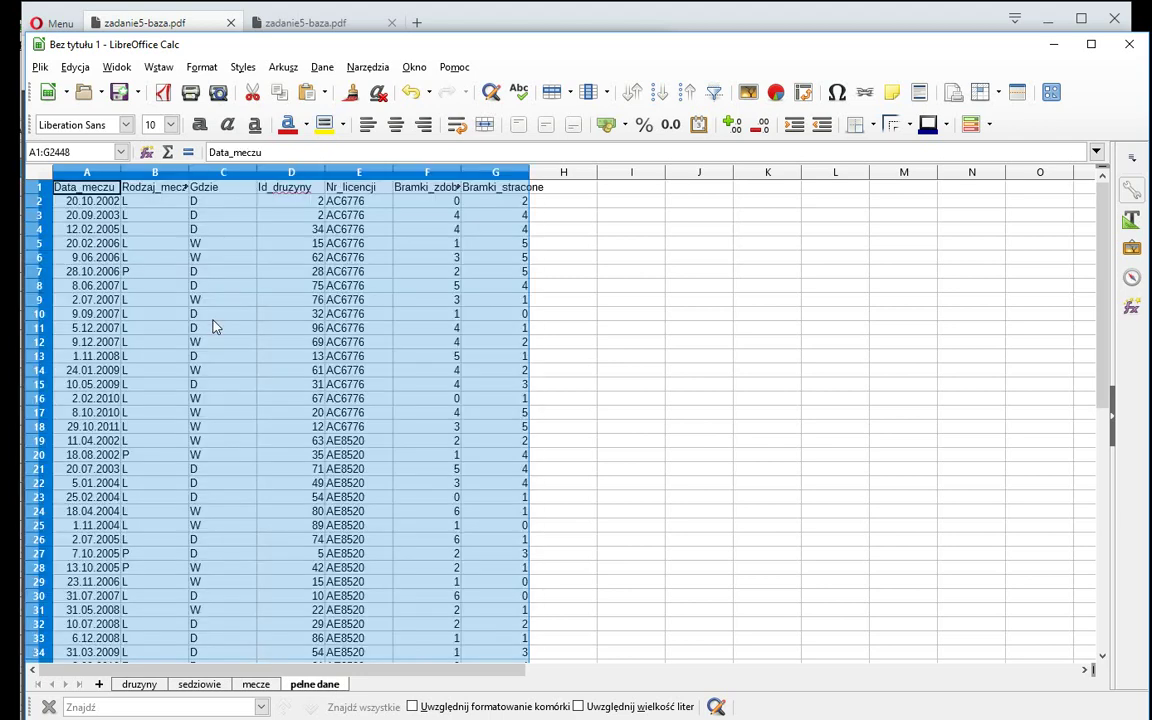
click(563, 190)
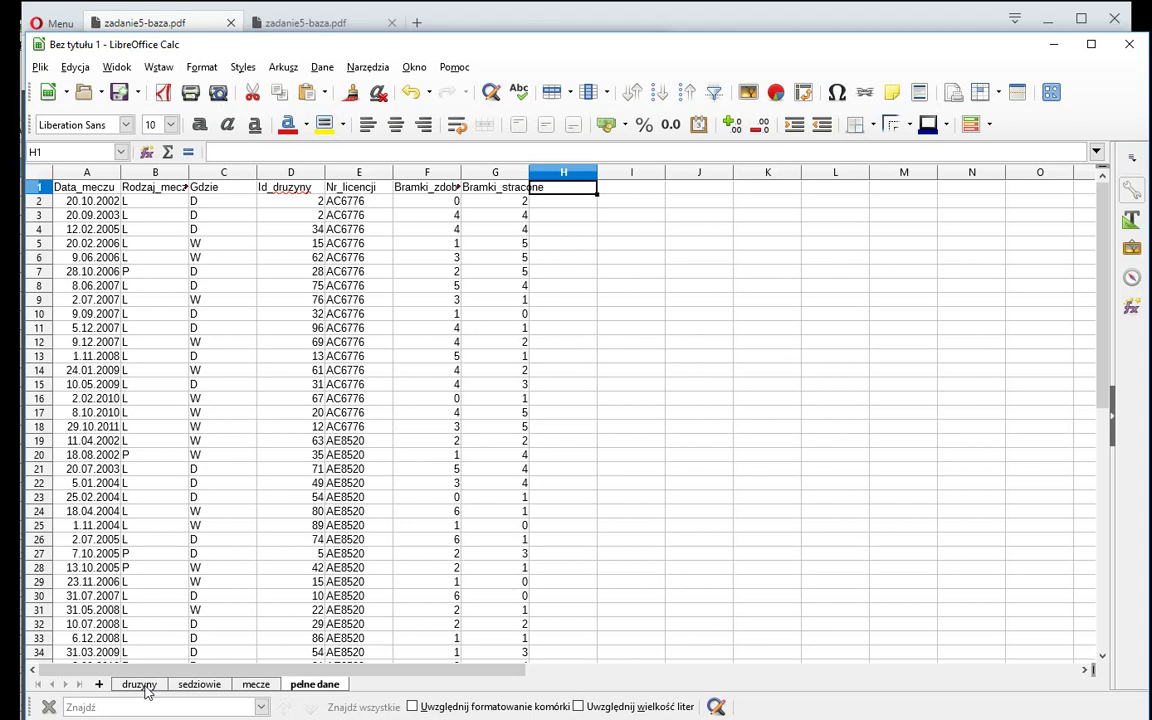
click(140, 685)
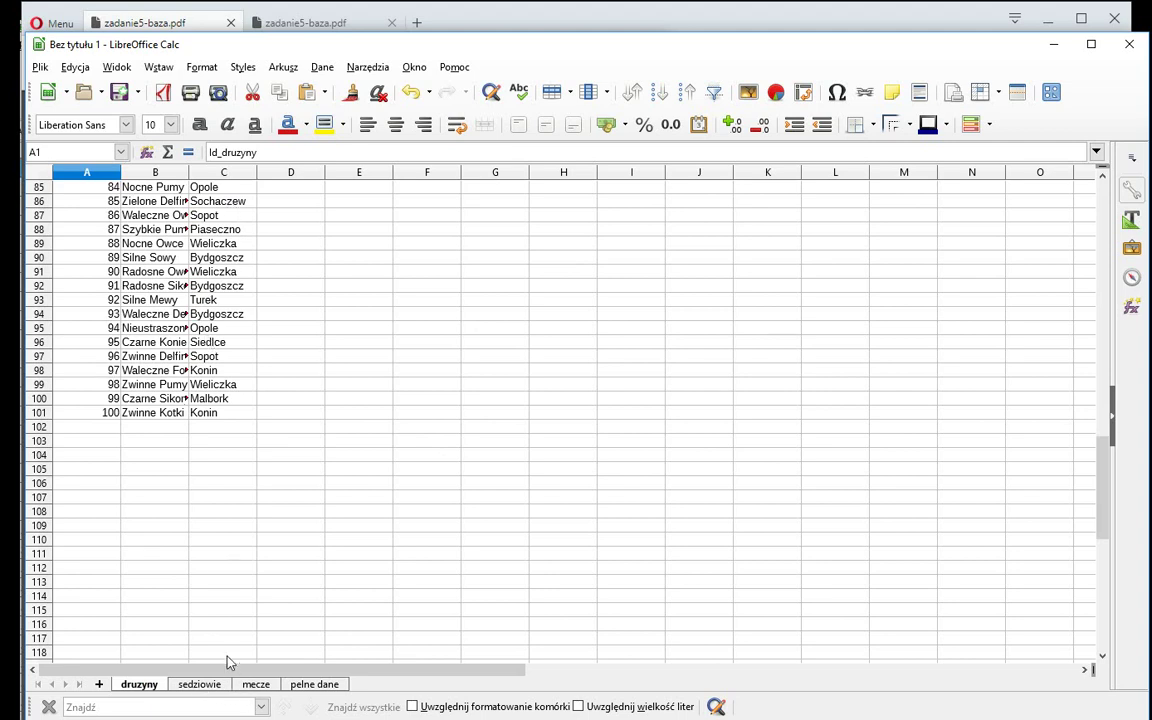
Step: Enter 2 in H1 of pelne dane, glancing at the sedziowie sheet's column layout
click(314, 686)
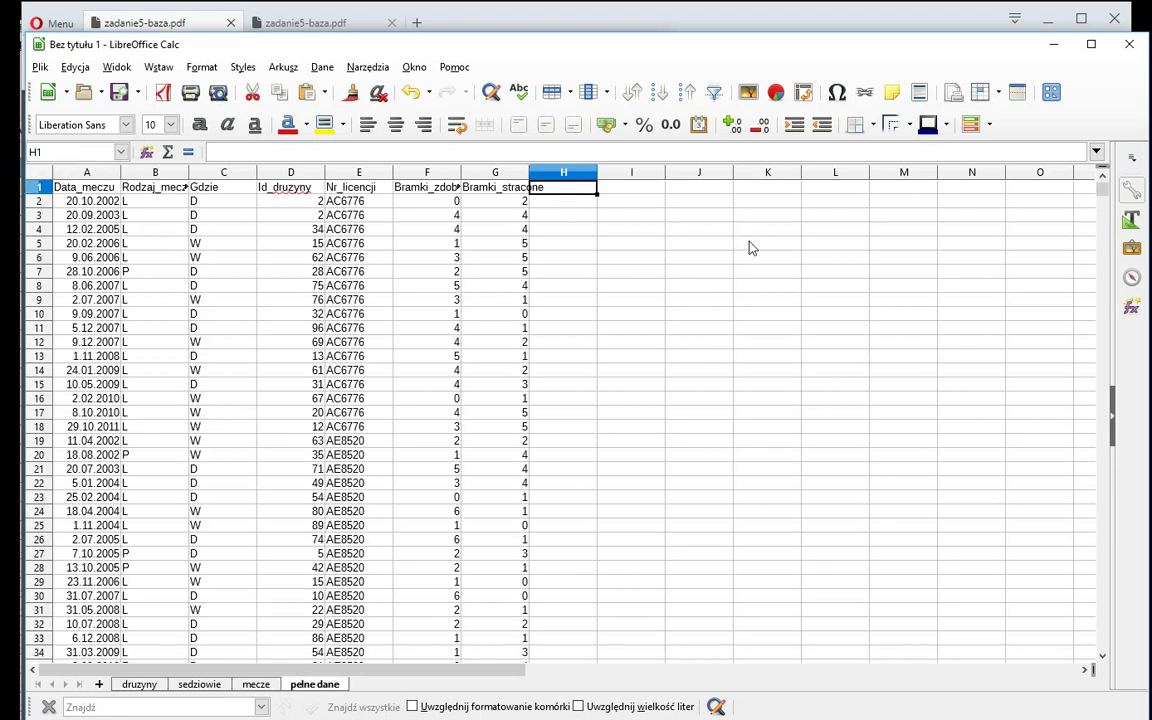
text(2)
key(Tab)
text(3)
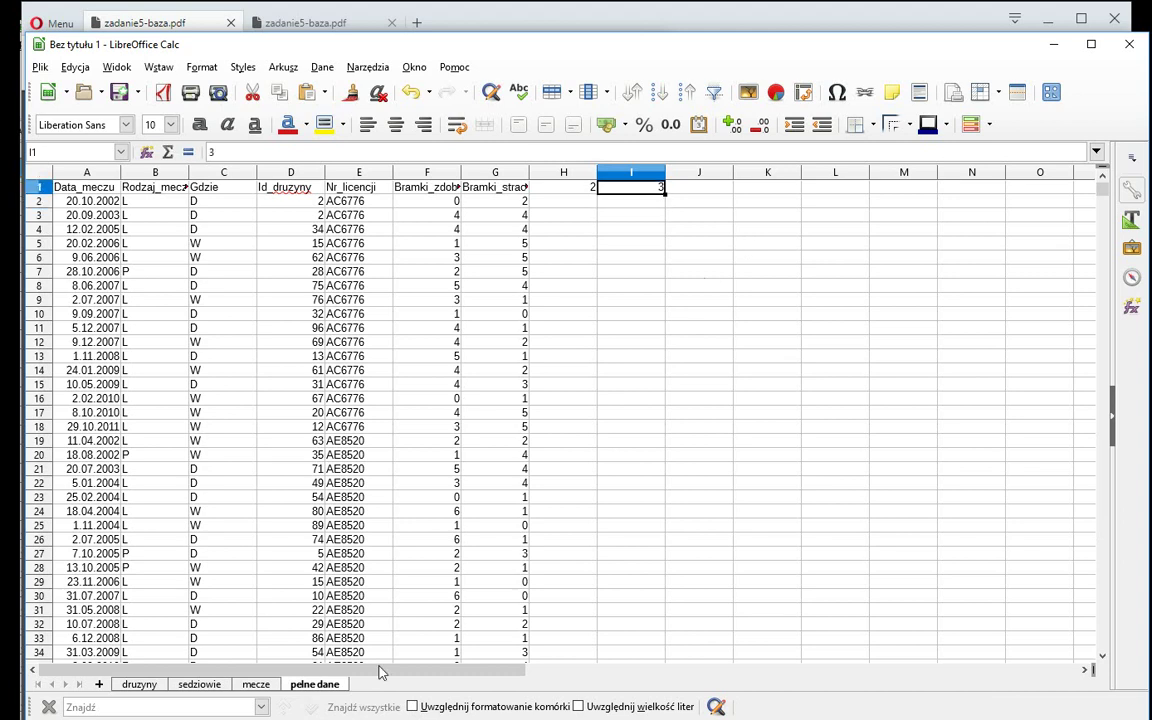
click(199, 684)
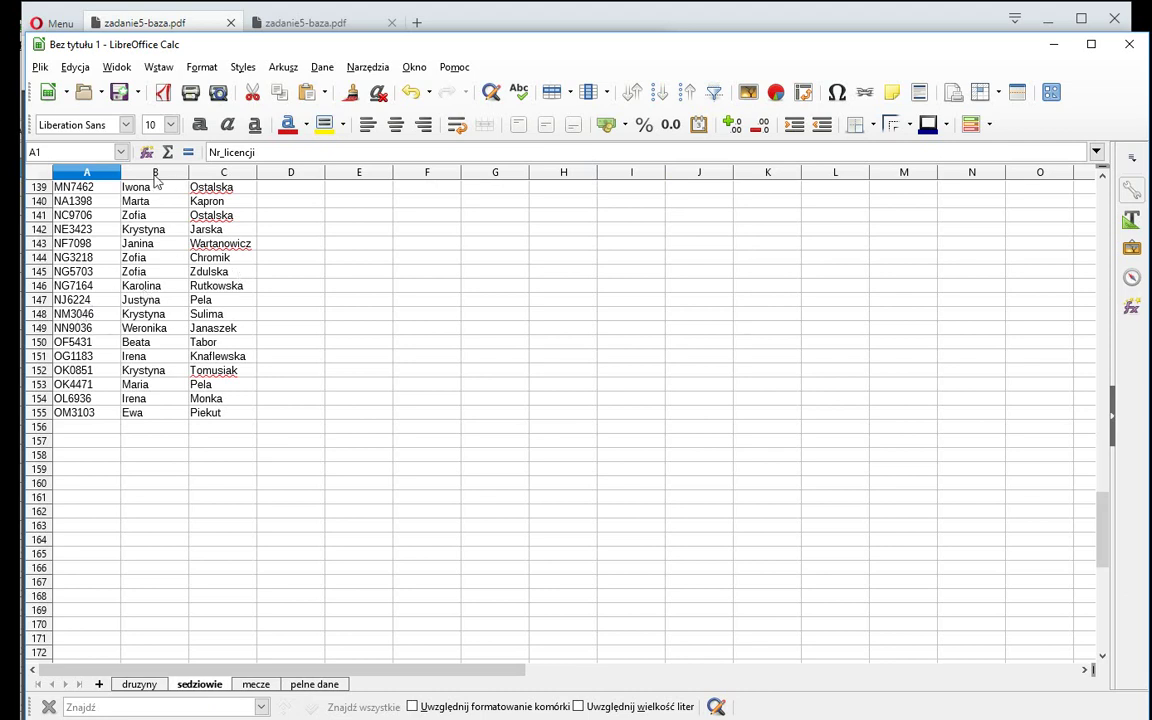
click(312, 684)
Step: Fill I1:K1 with 3, 2, 3 and move down to H2
text(3)
key(Tab)
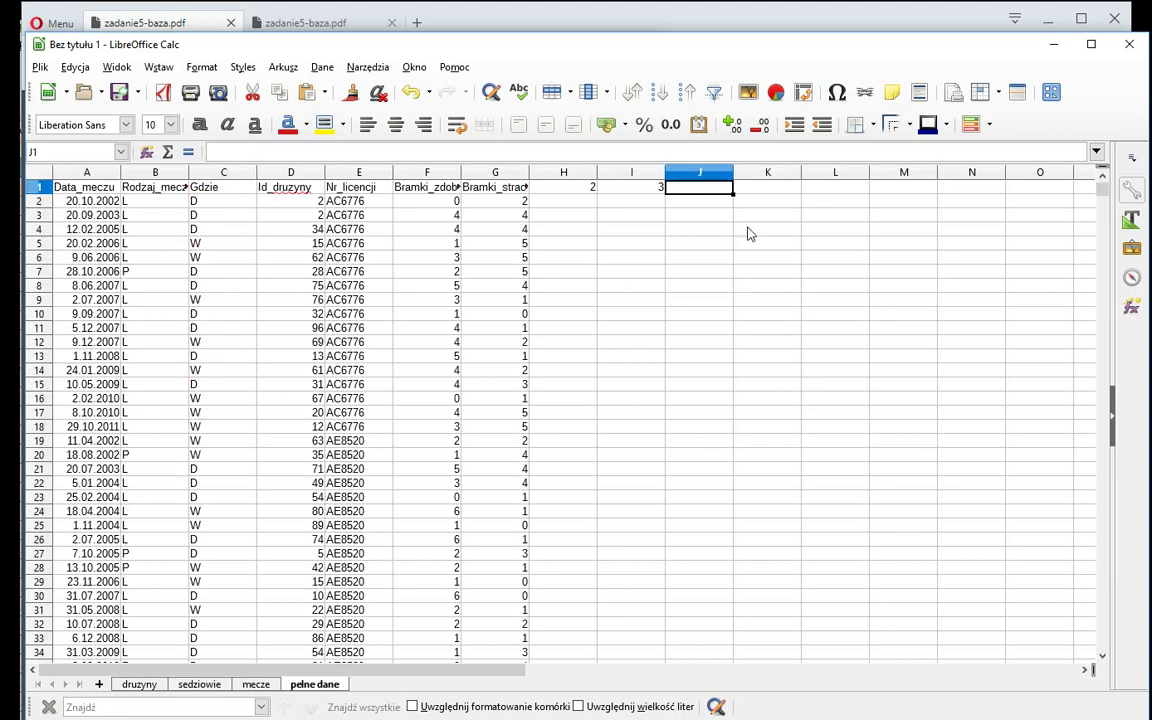
text(2)
key(Tab)
text(3)
key(Left)
key(Left)
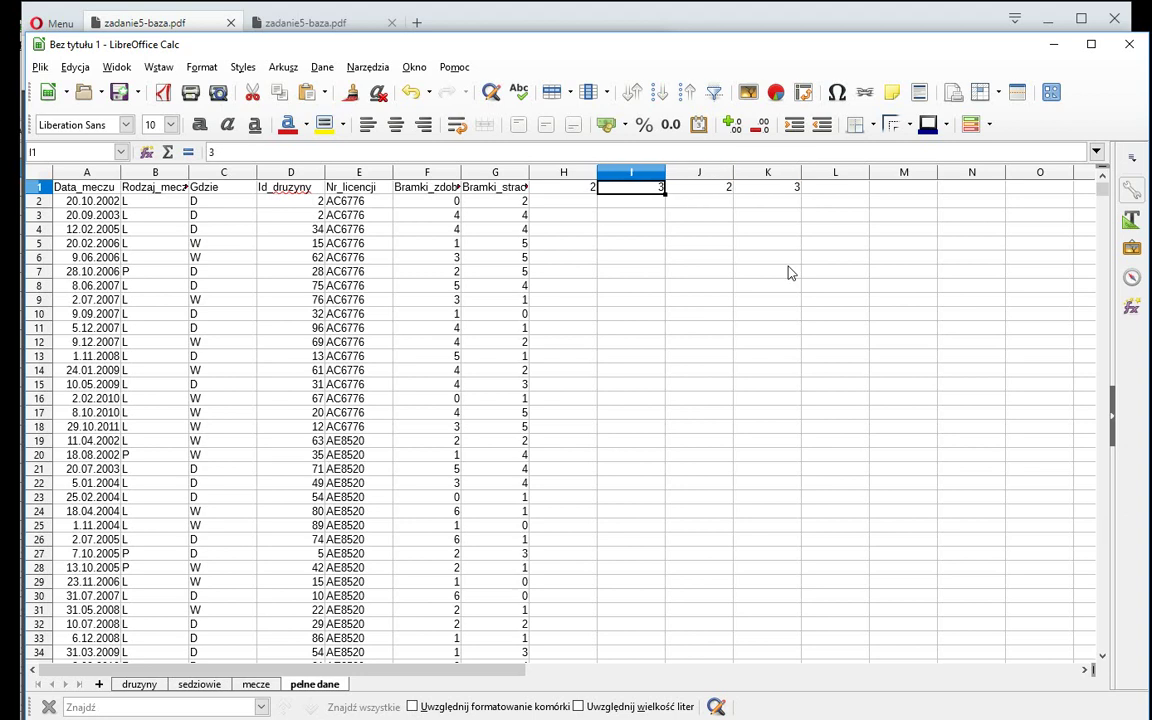
key(Left)
key(Right)
key(Right)
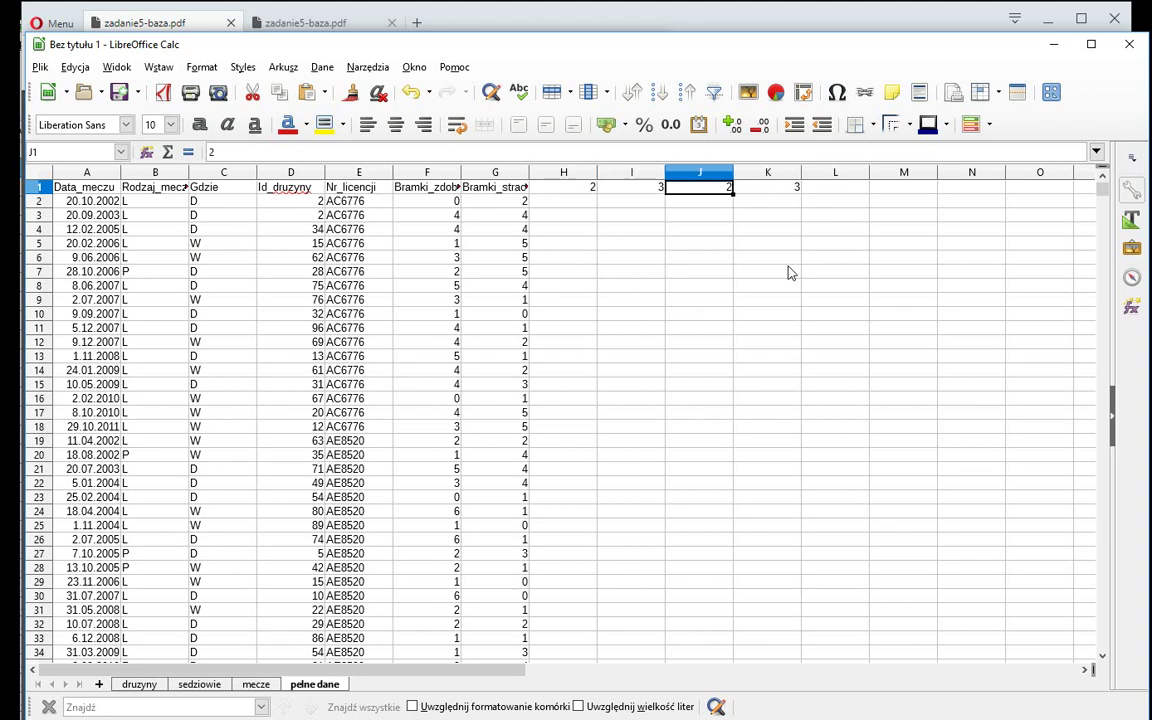
key(Right)
key(Left)
key(Left)
key(Left)
key(Down)
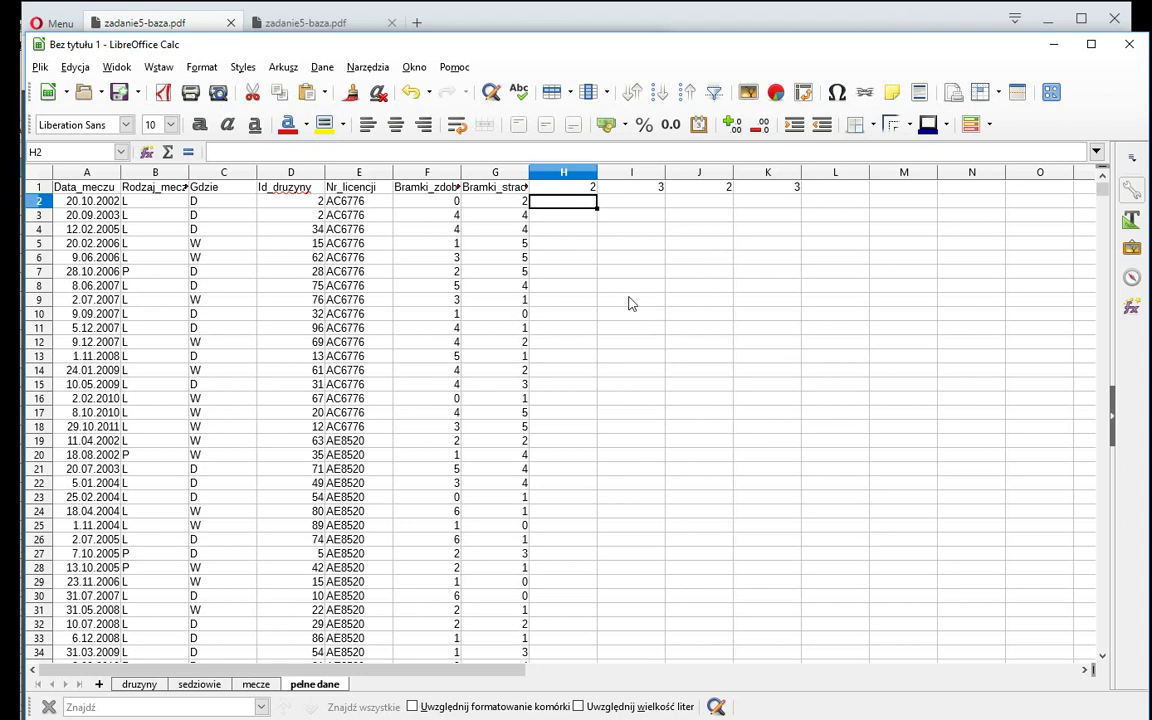
Step: Start H2's lookup as =wyszukaj.pionowo(D2;druzyny; with D2 as the key and druzyny as the range
text(=)
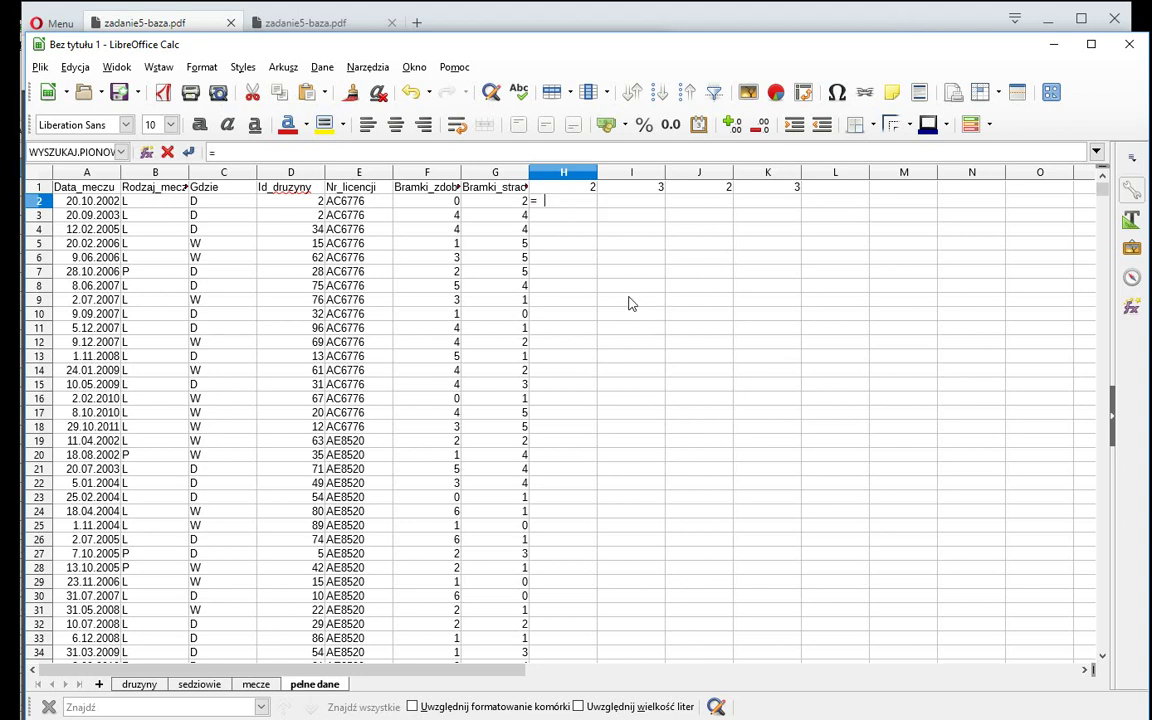
text(wyszukaj.)
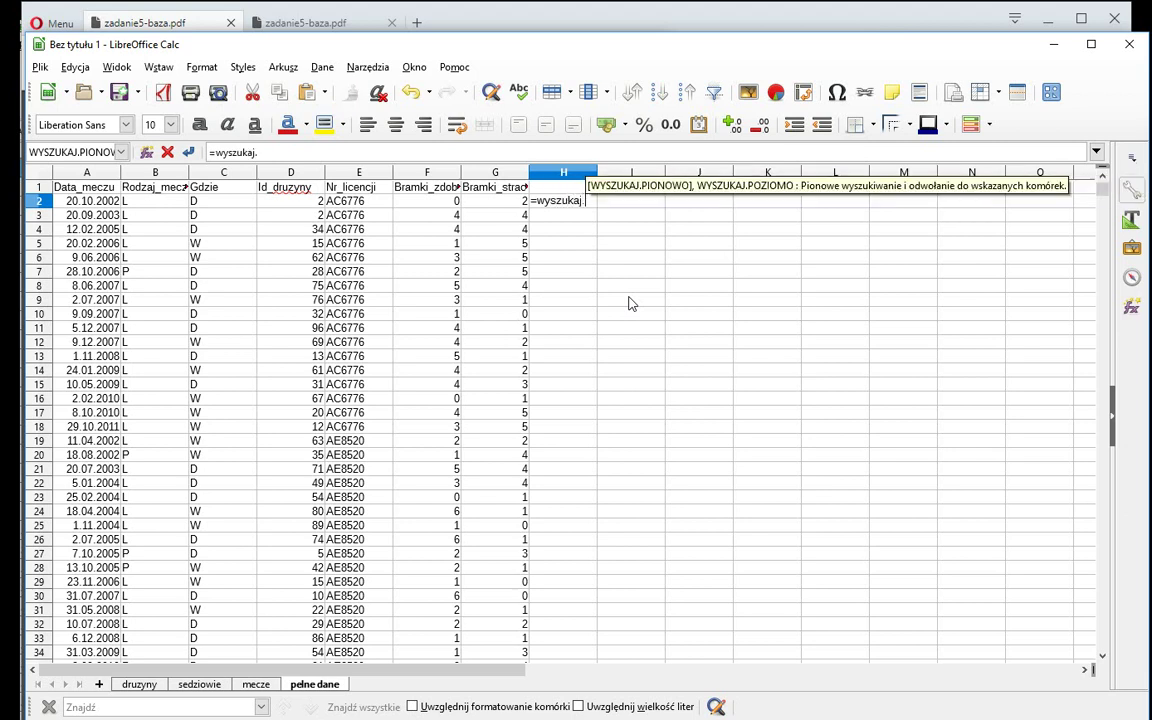
text(pionowo)
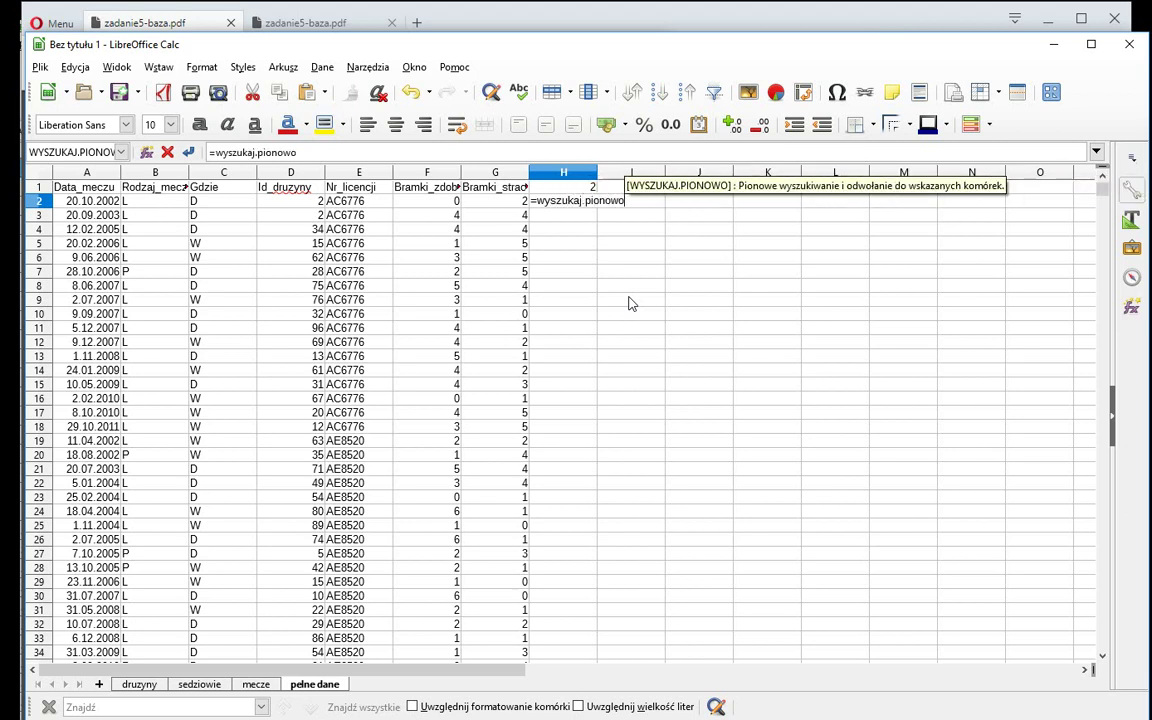
text(()
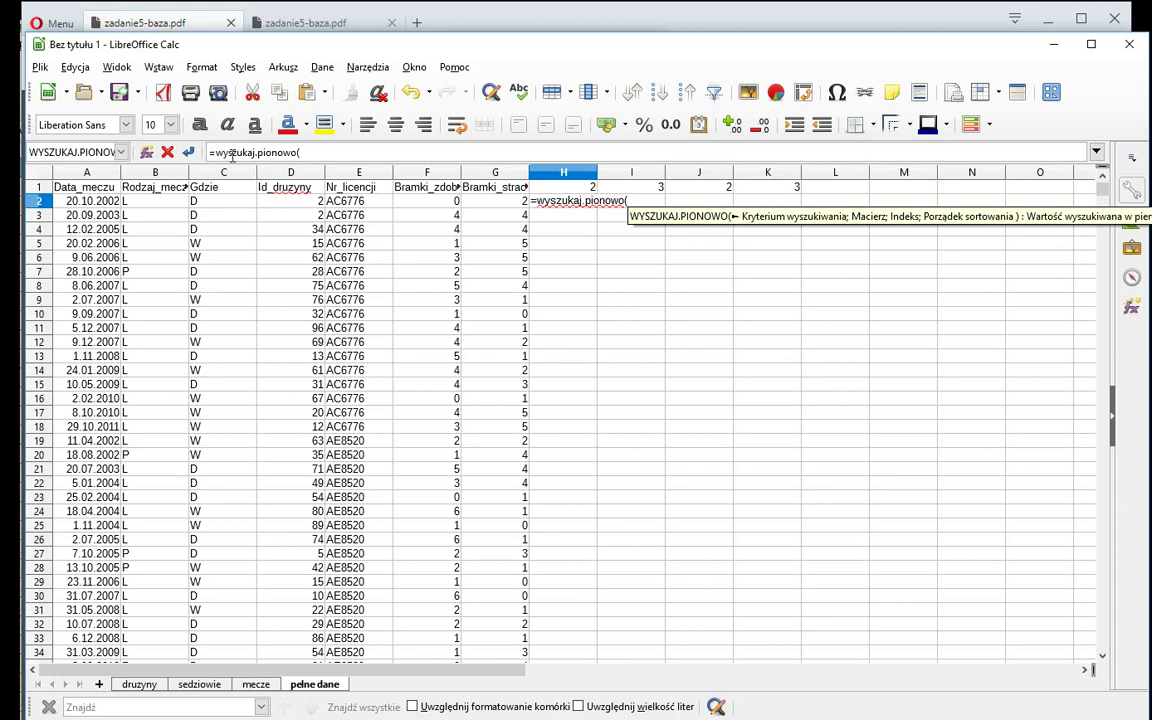
click(285, 203)
text(;)
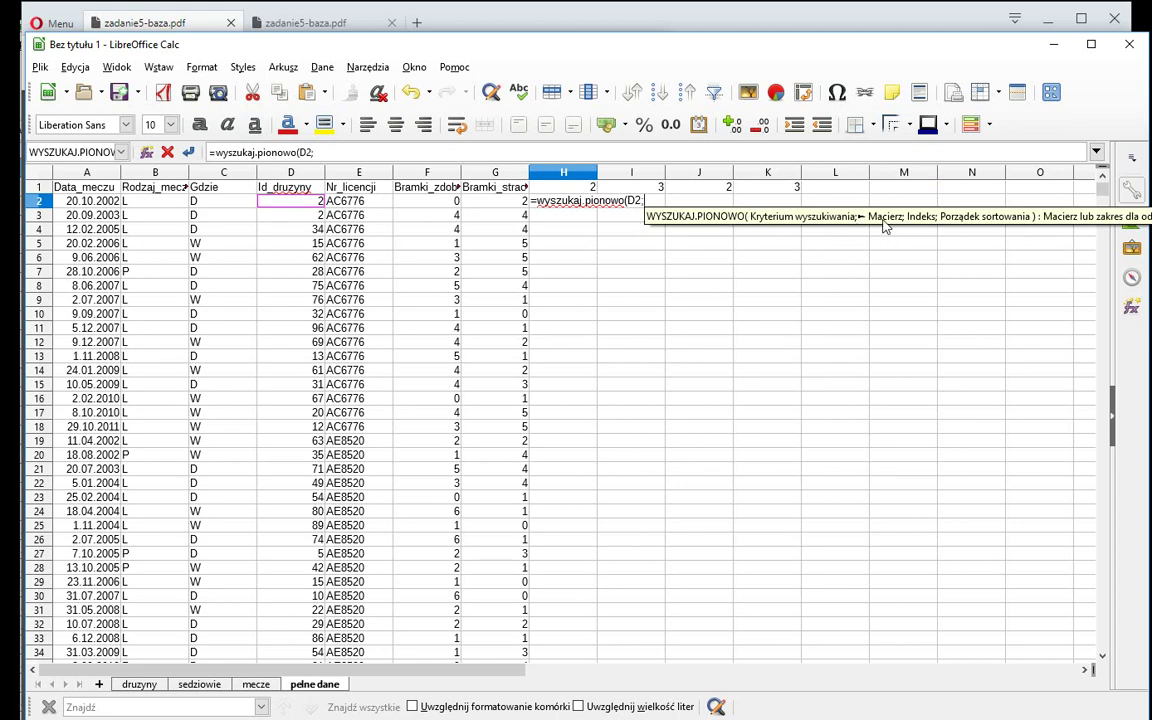
click(139, 684)
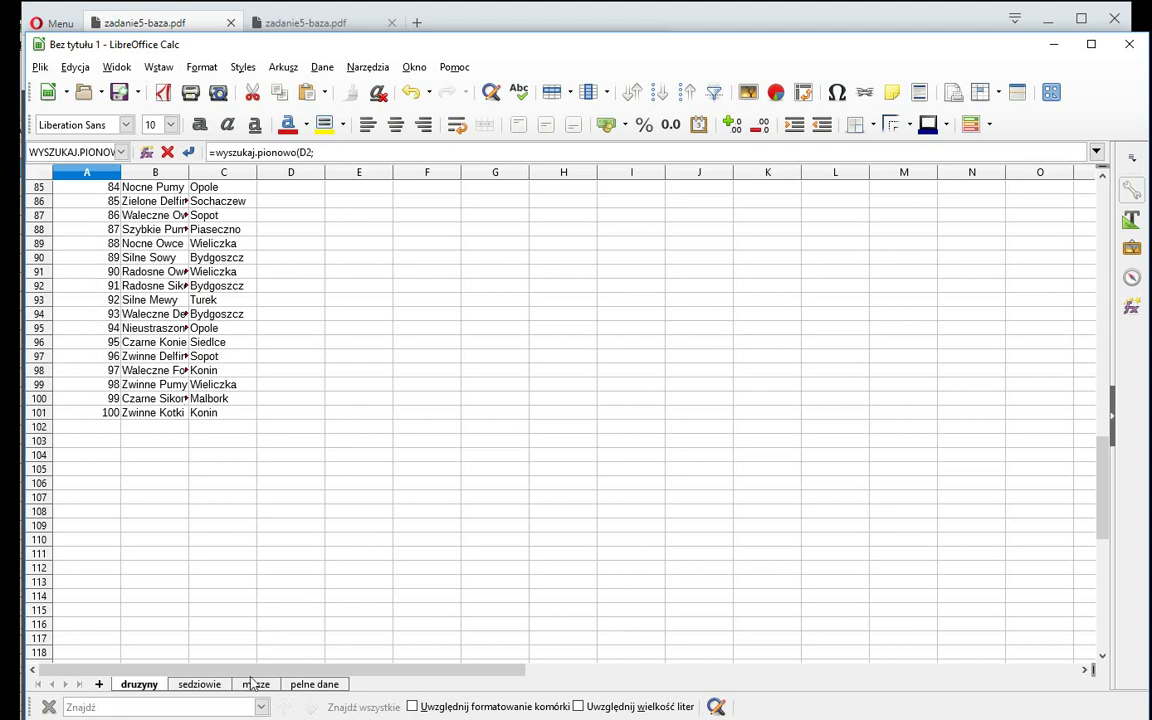
click(312, 684)
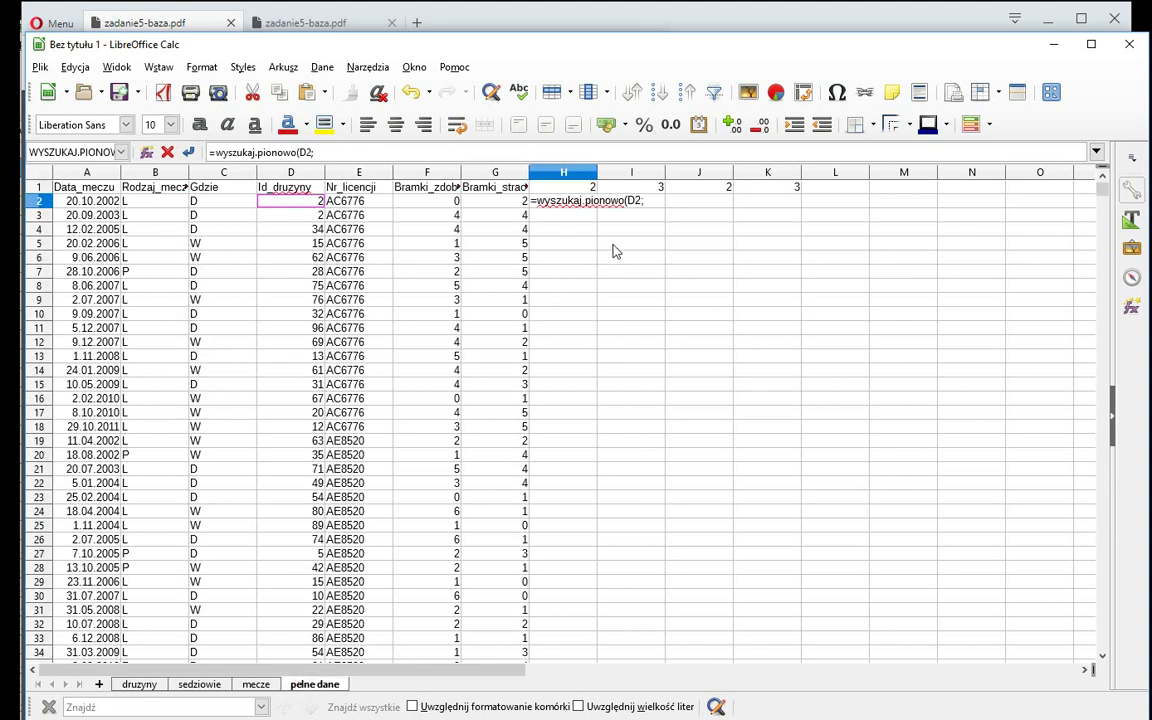
click(663, 200)
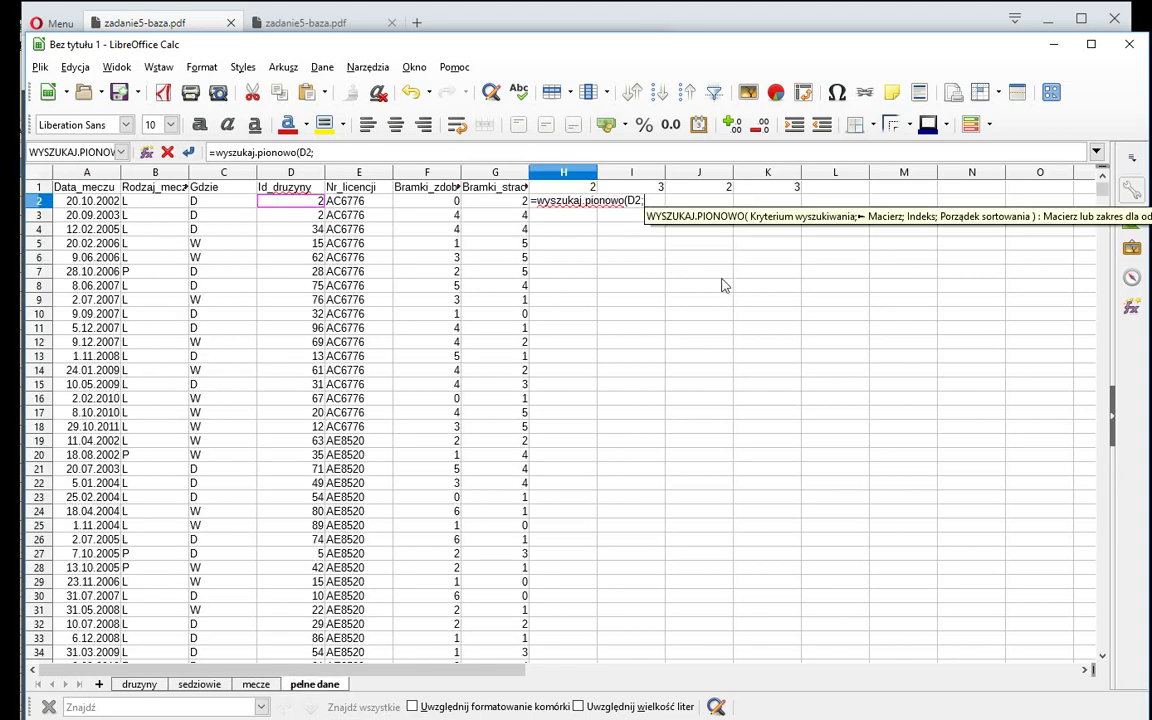
text(d)
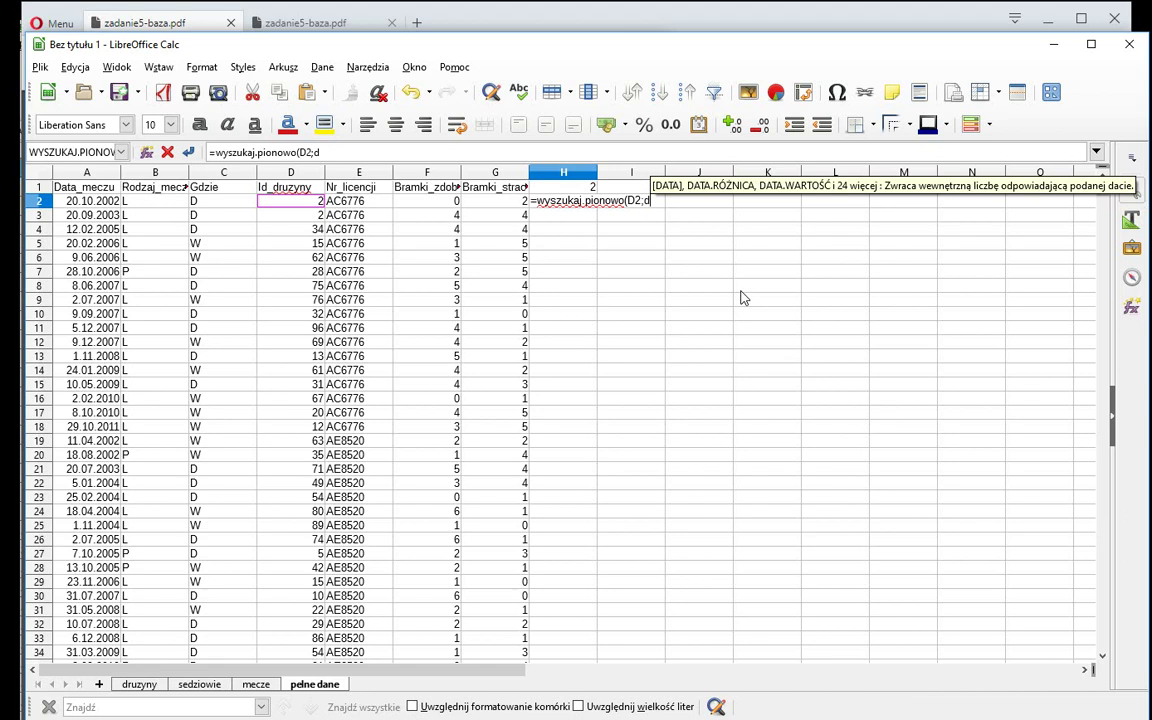
text(ruzyny)
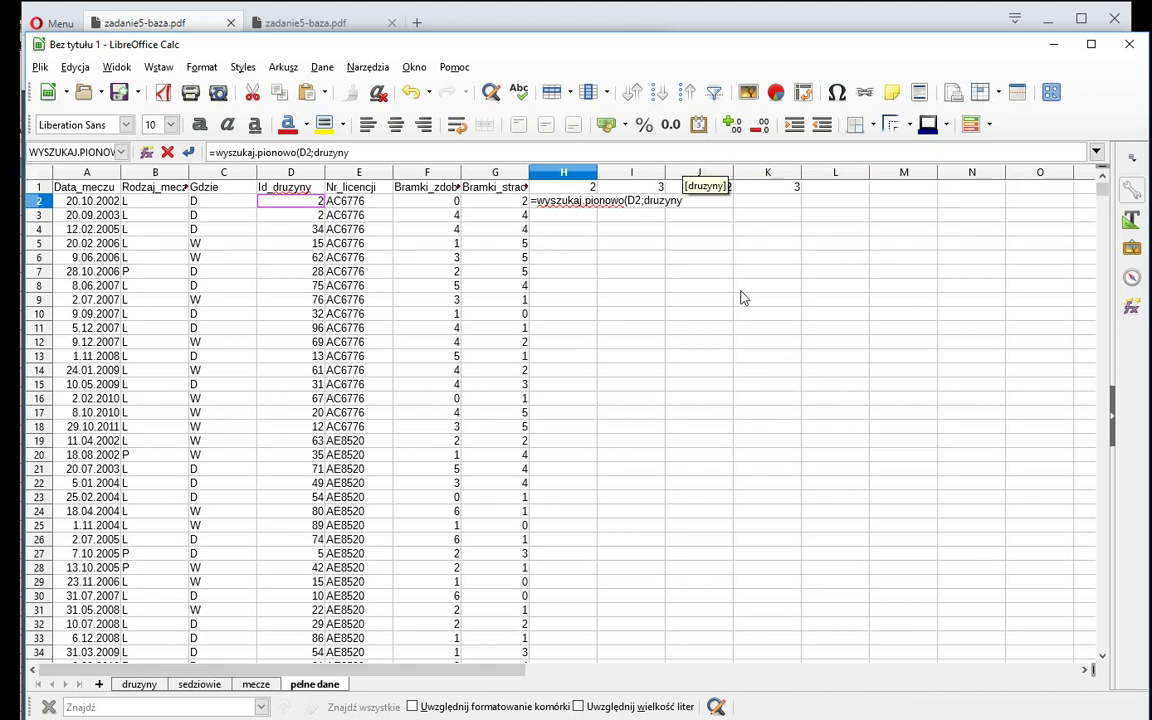
text(;)
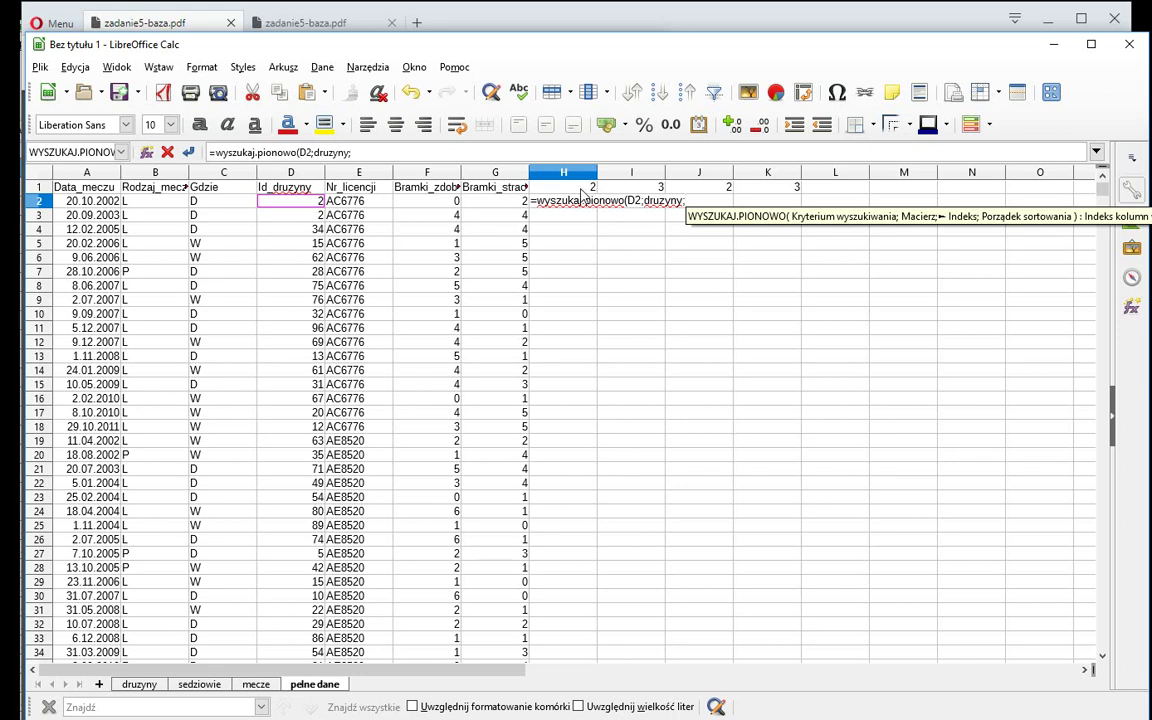
Step: Complete H2 as =WYSZUKAJ.PIONOWO($D2;druzyny;H$1;0), confirm it, then view the druzyny sheet
click(581, 190)
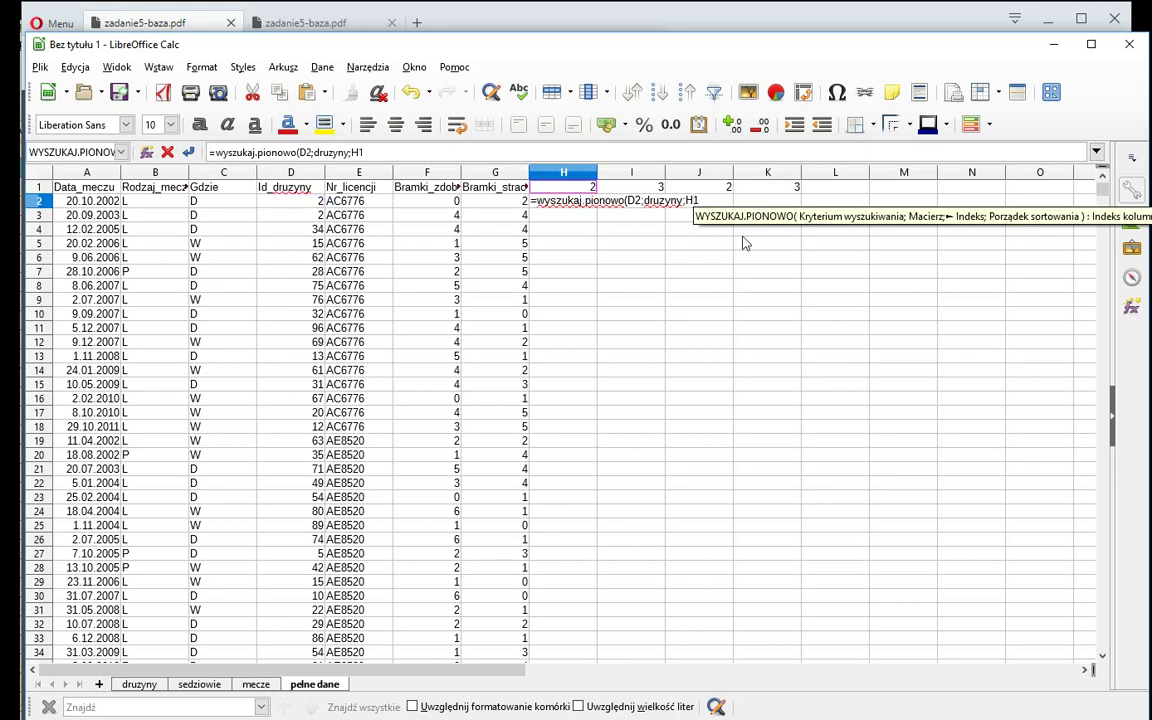
text($)
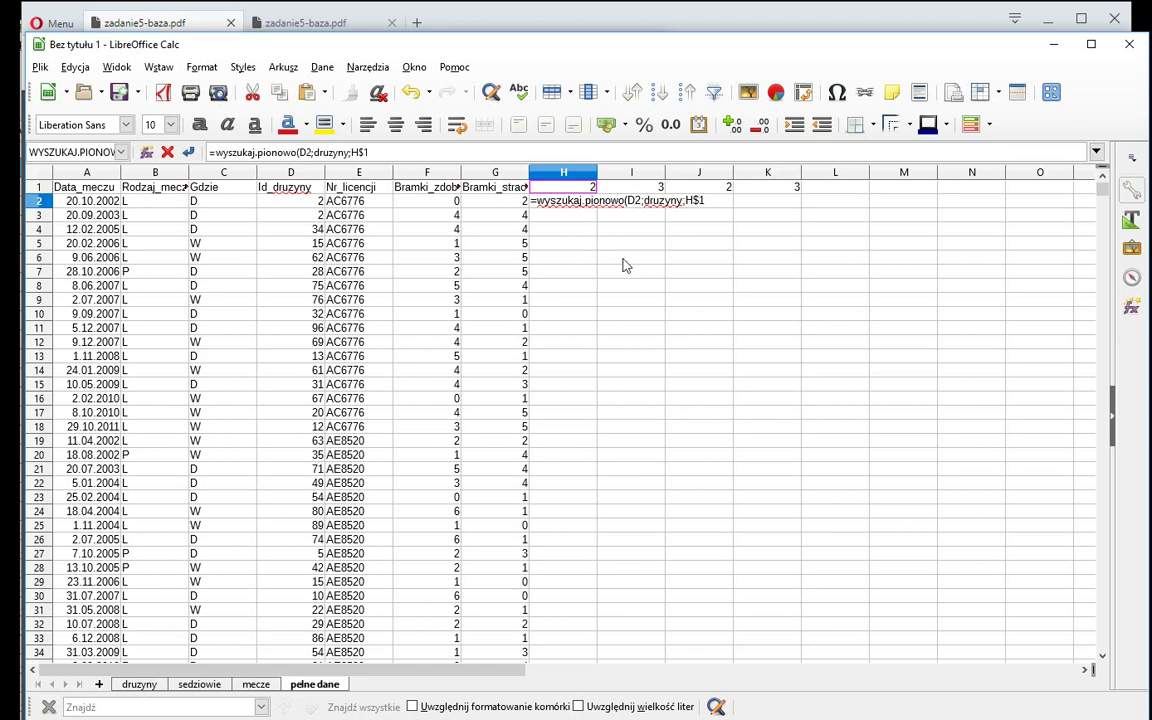
key(Left)
key(Left)
key(Left)
key(Left)
key(Left)
key(Left)
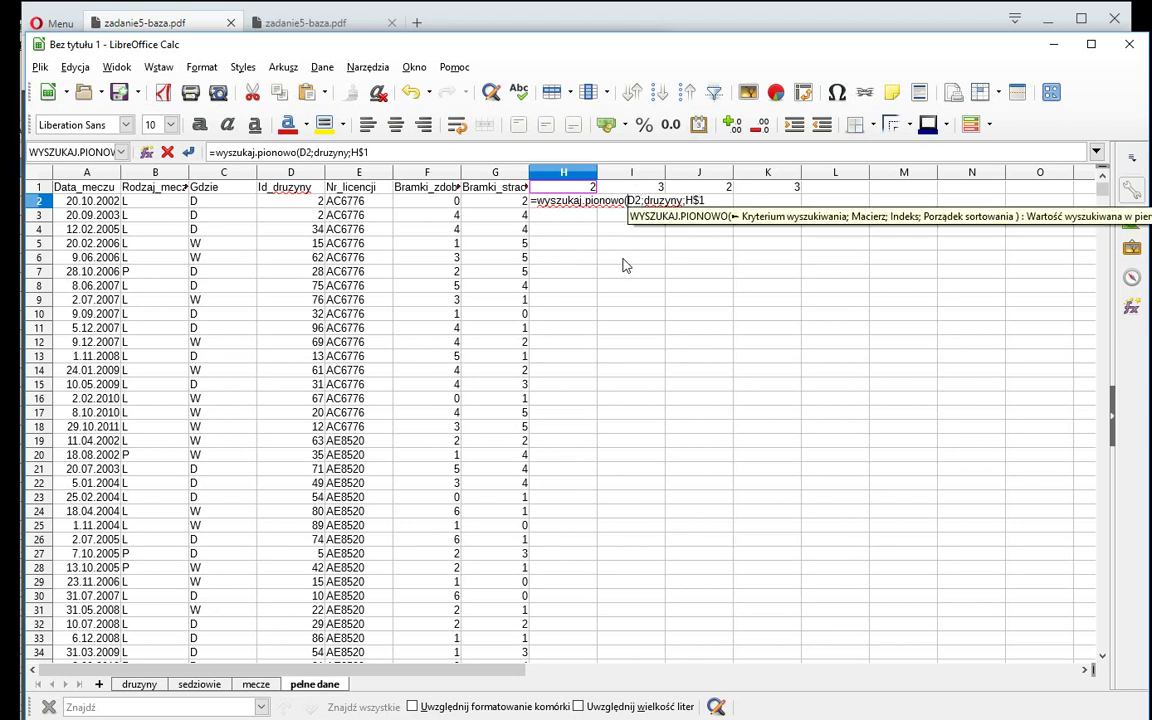
text($)
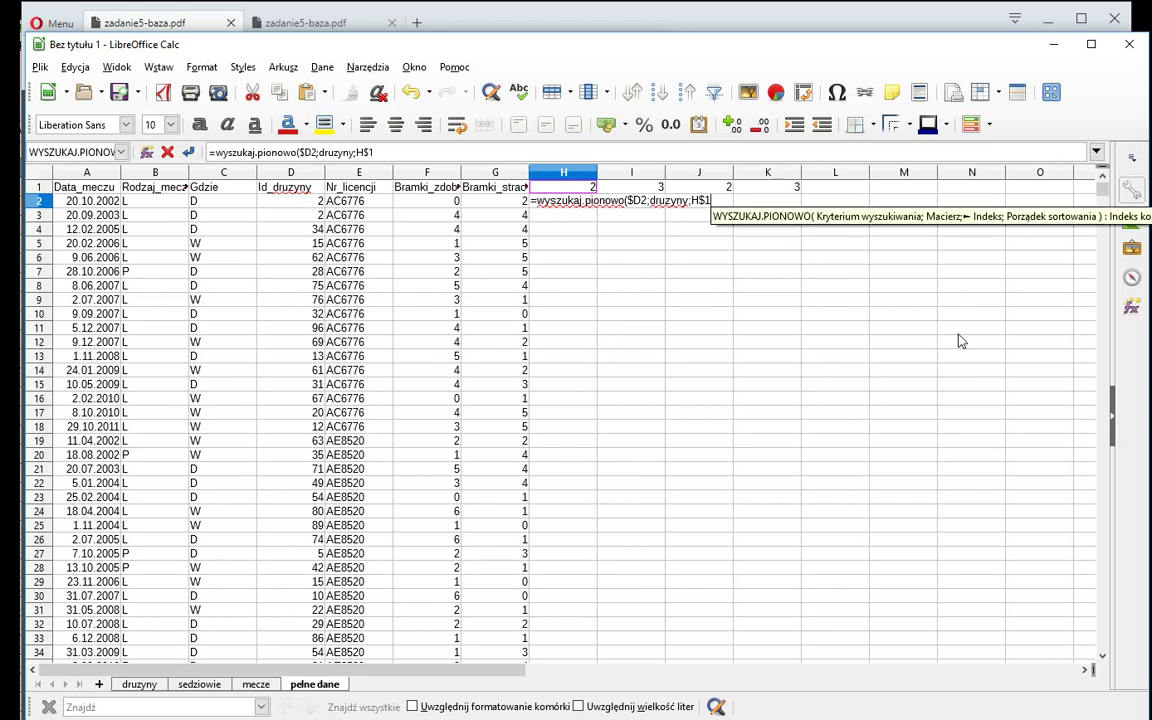
text())
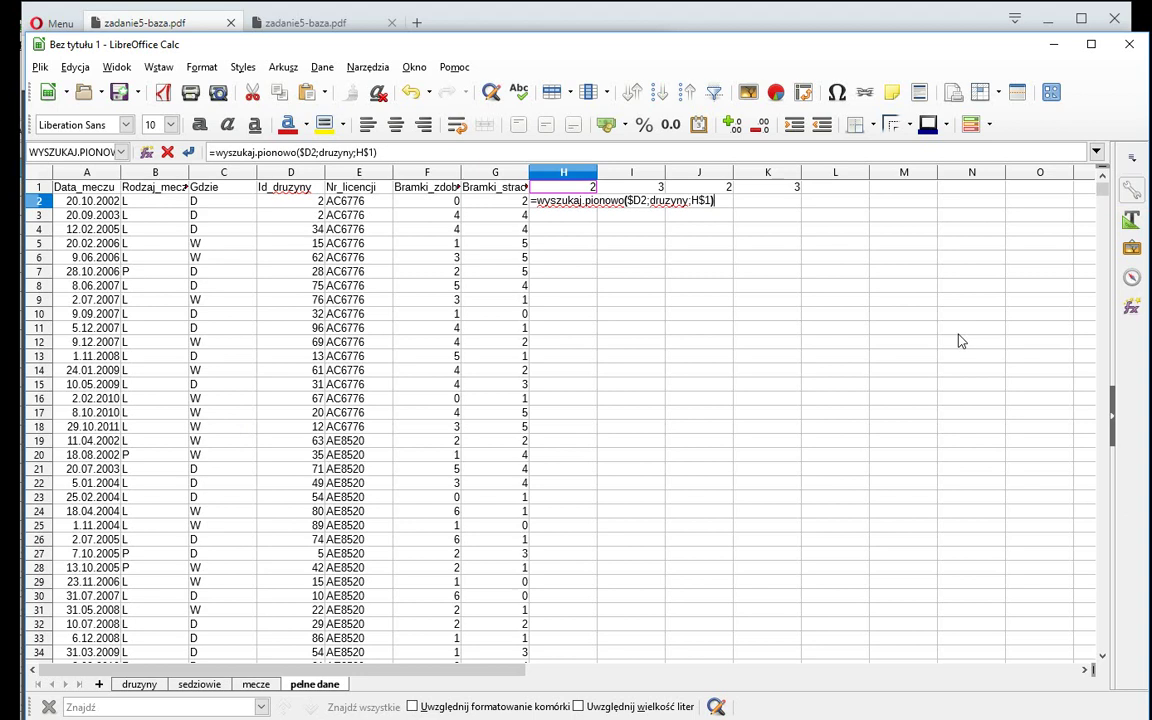
key(Left)
text(;)
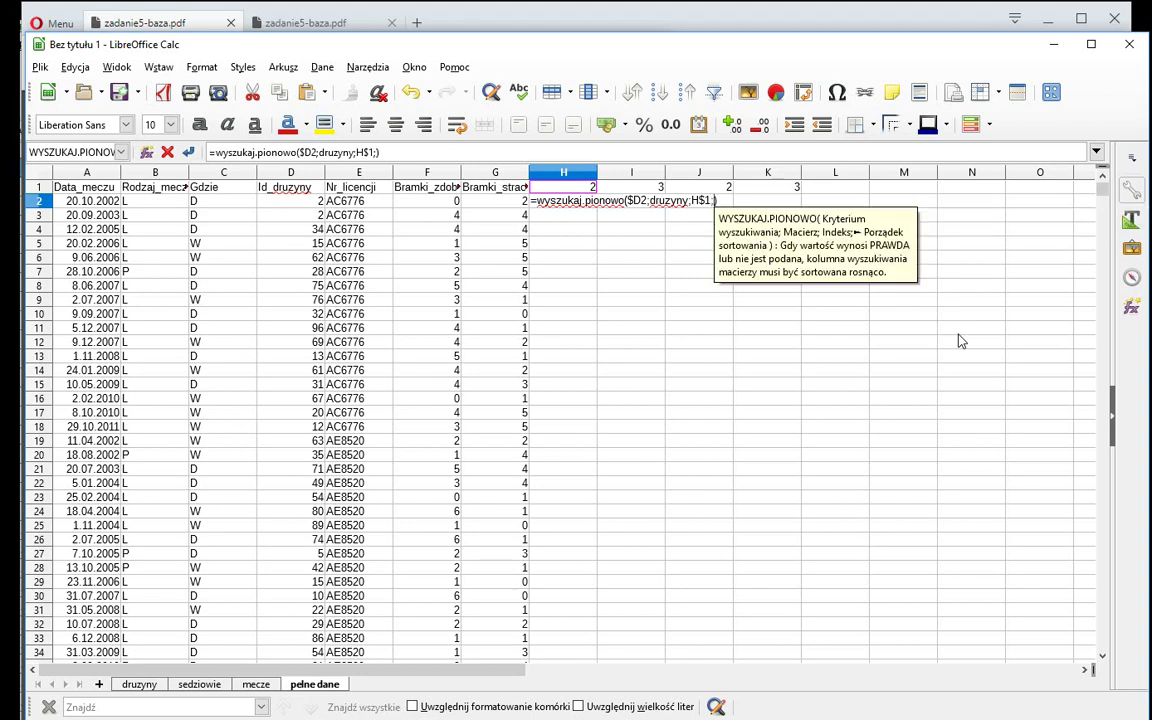
text(0)
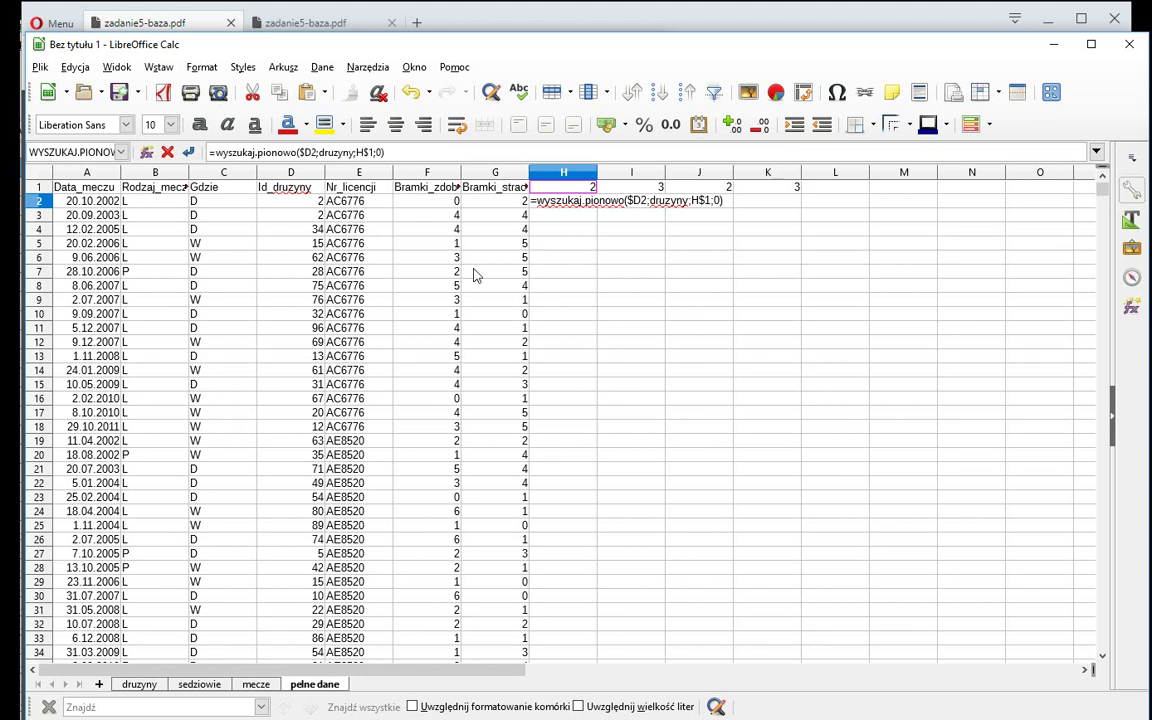
key(Return)
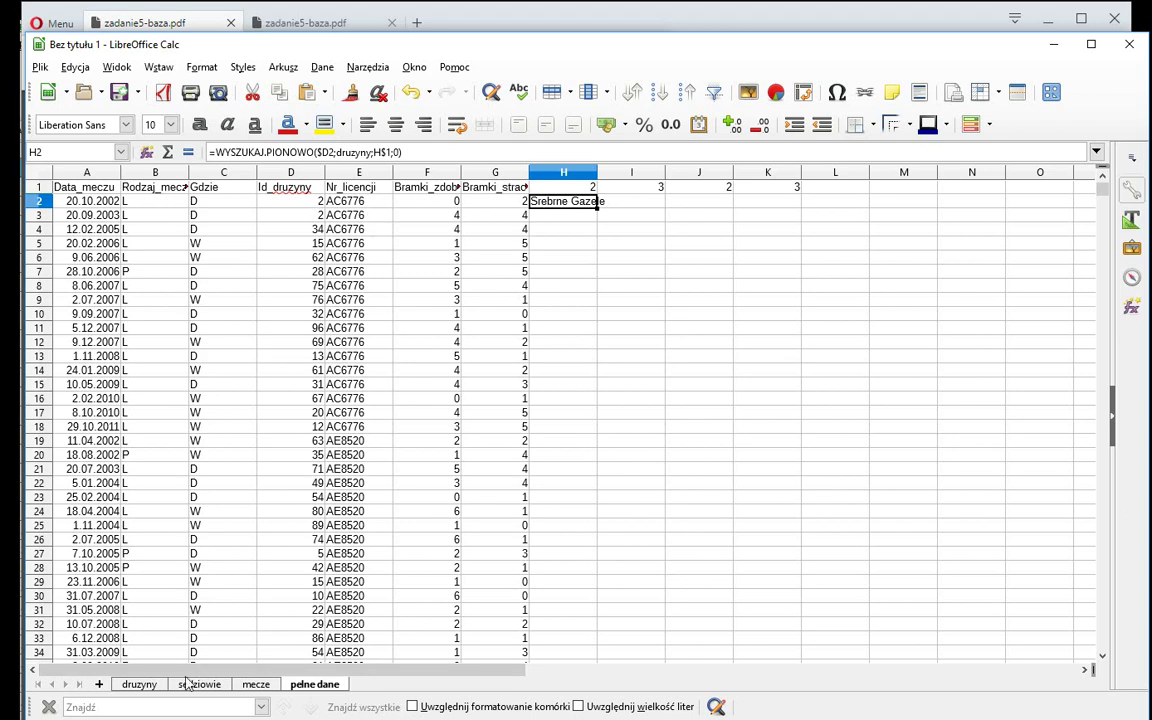
click(140, 684)
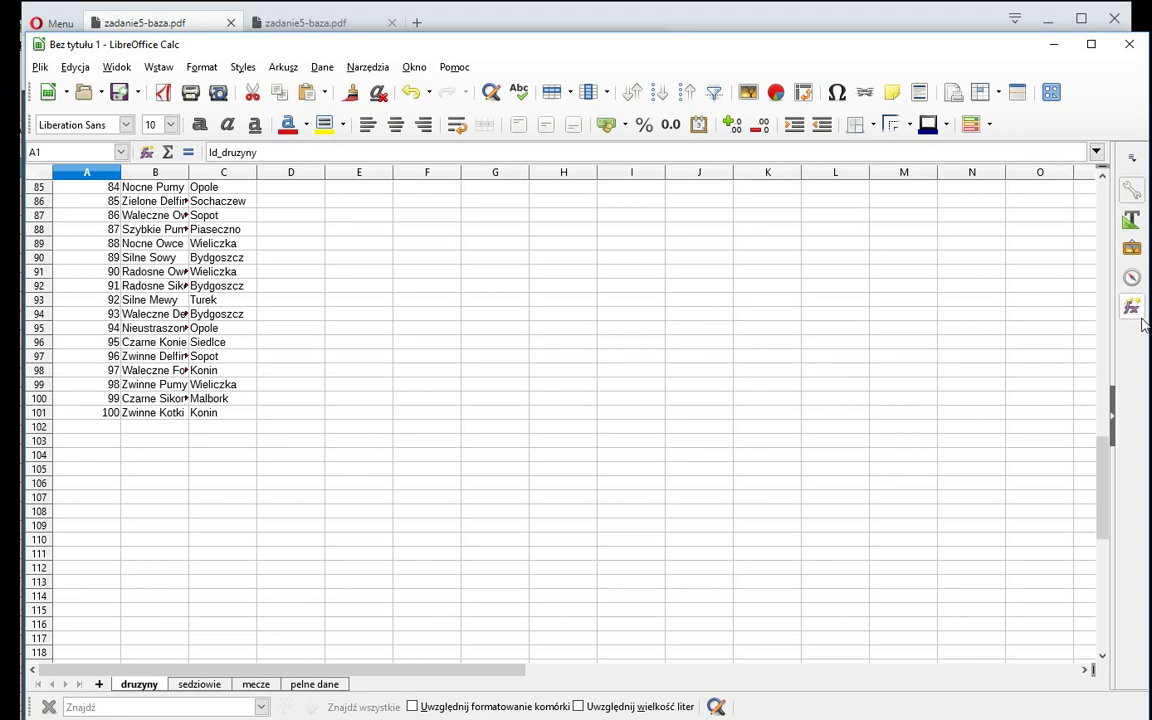
mouse_move(1101, 440)
mouse_down()
mouse_move(1078, 248)
mouse_move(460, 226)
mouse_up()
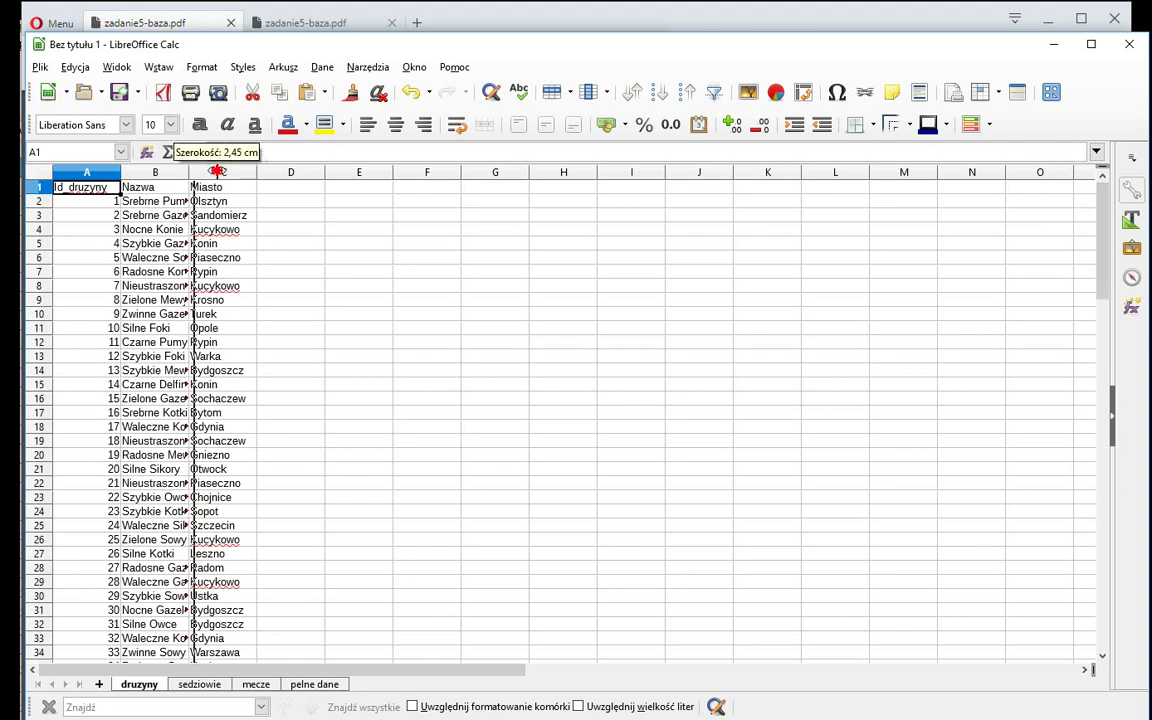
Step: Autofit column B on druzyny and copy the H2 lookup formula into I2 on pelne dane
double_click(188, 172)
key(ctrl+Page_Down)
key(ctrl+Page_Down)
key(ctrl+Page_Down)
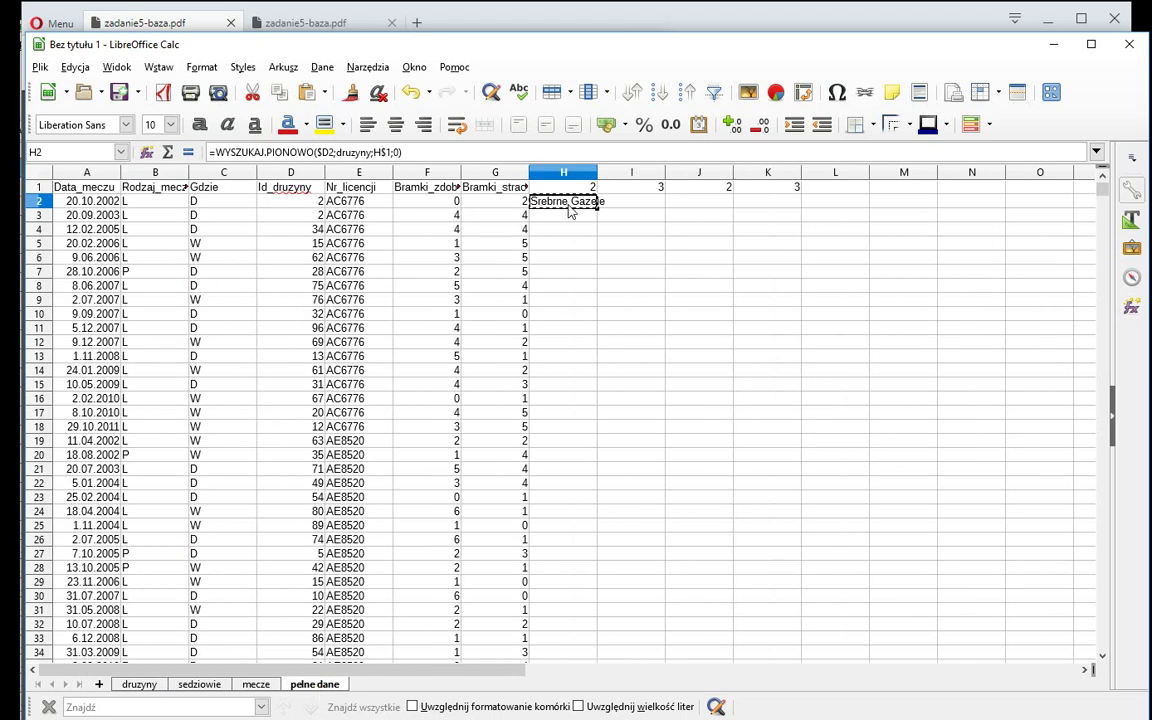
key(Right)
text(=WYSZUKAJ.PIONOWO($D2;druzyny;I$1;0))
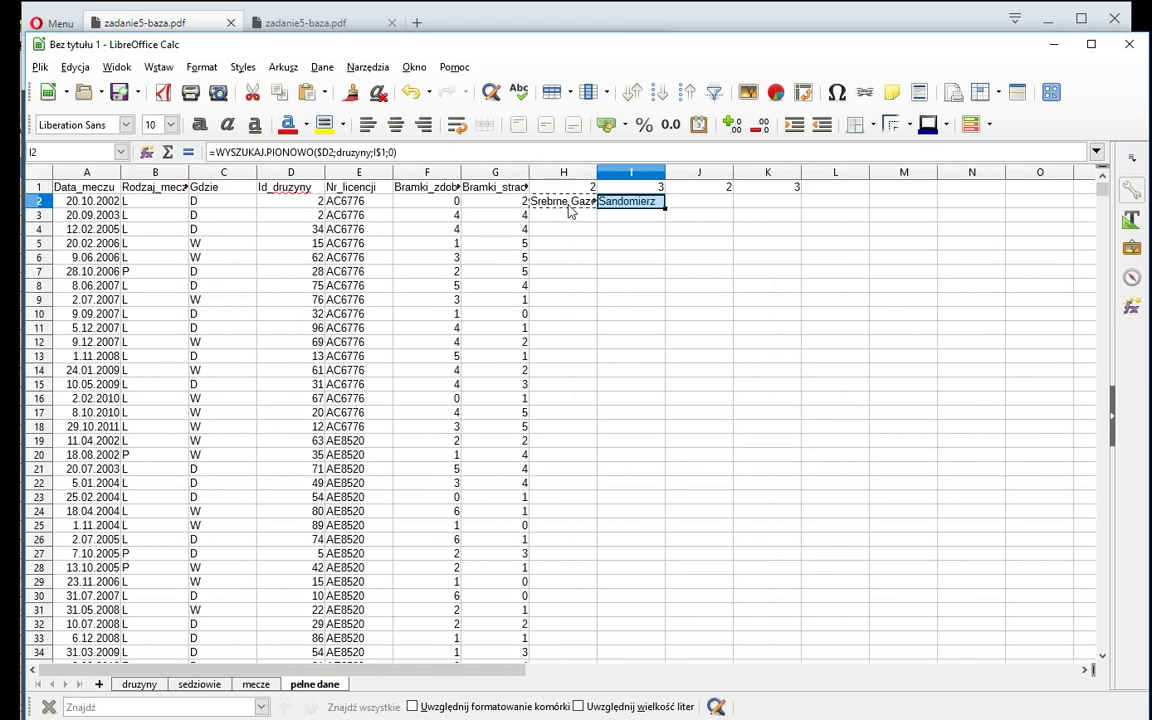
click(140, 684)
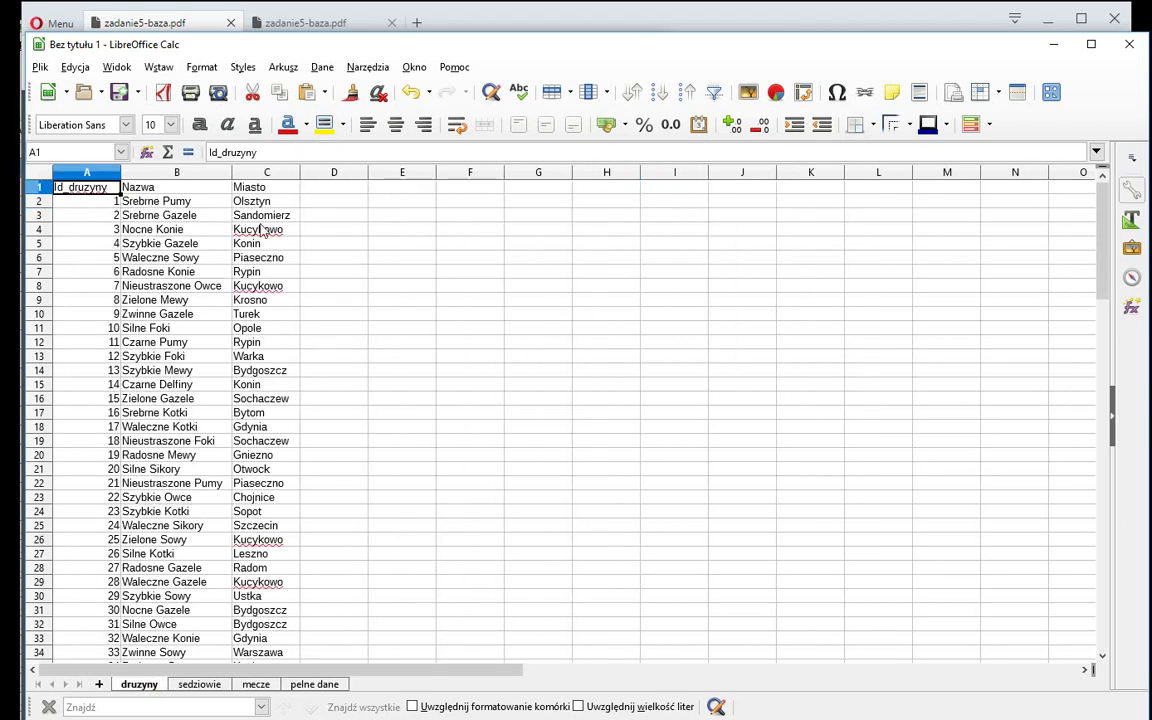
click(314, 684)
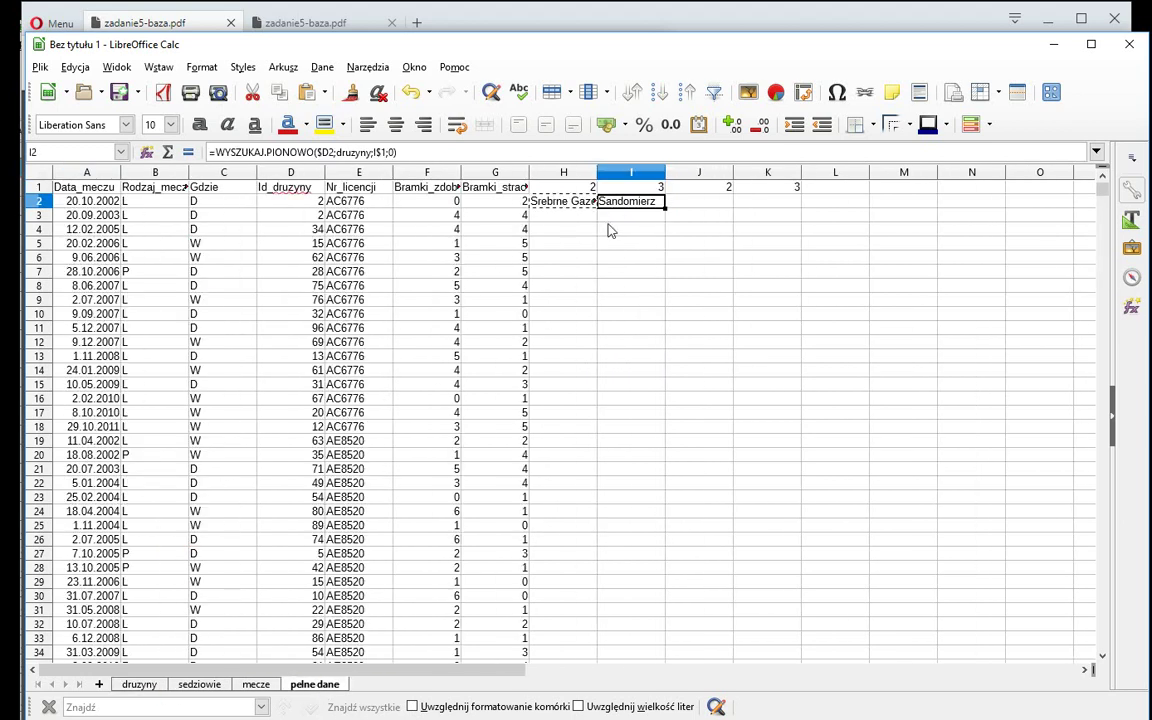
double_click(634, 203)
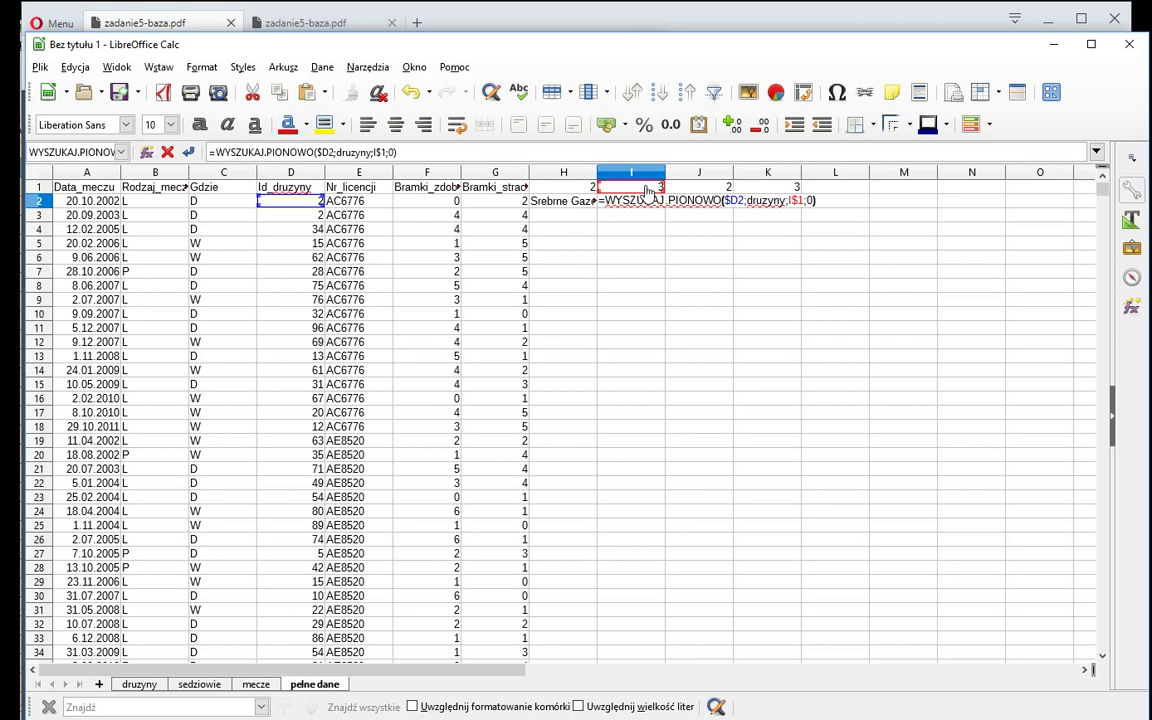
key(Return)
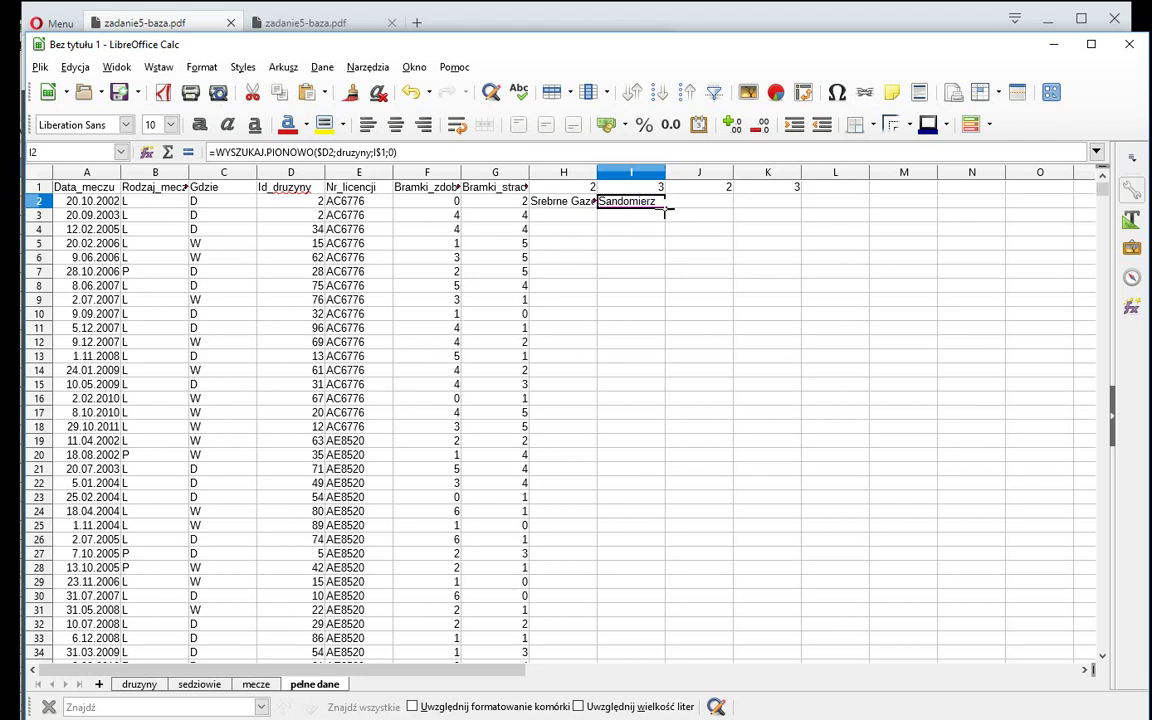
Step: Fill the H2:I2 lookup formulas down to the end of the match table
drag(665, 209, 597, 206)
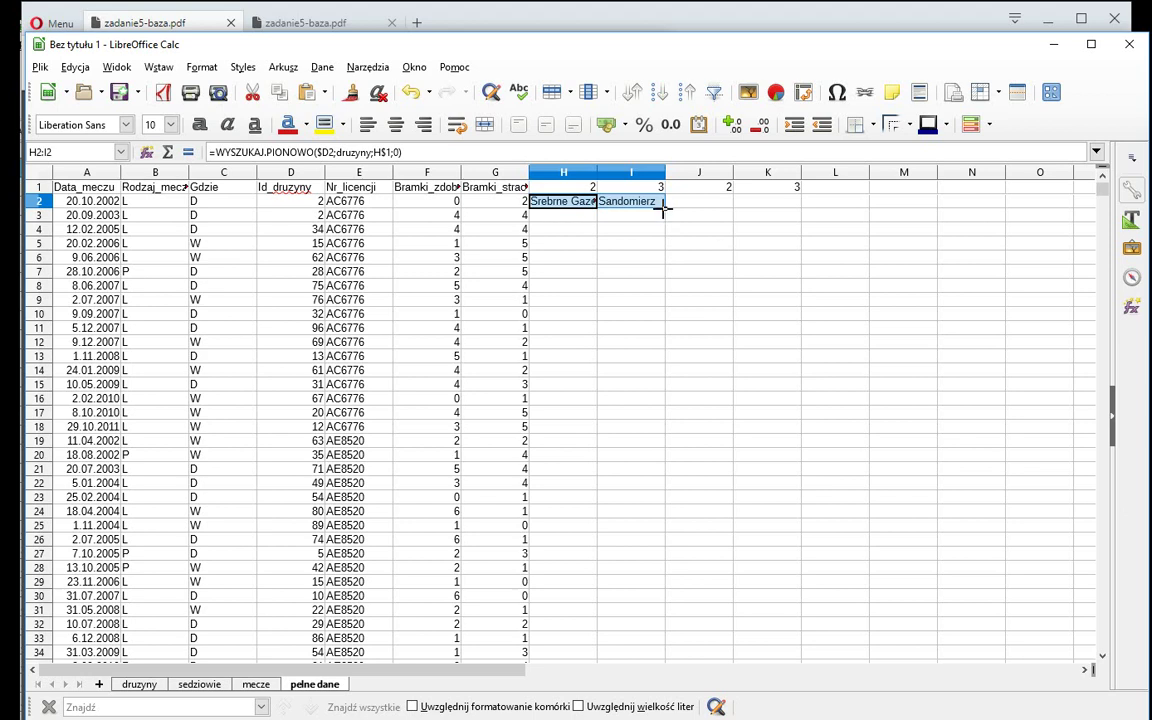
double_click(663, 207)
click(640, 271)
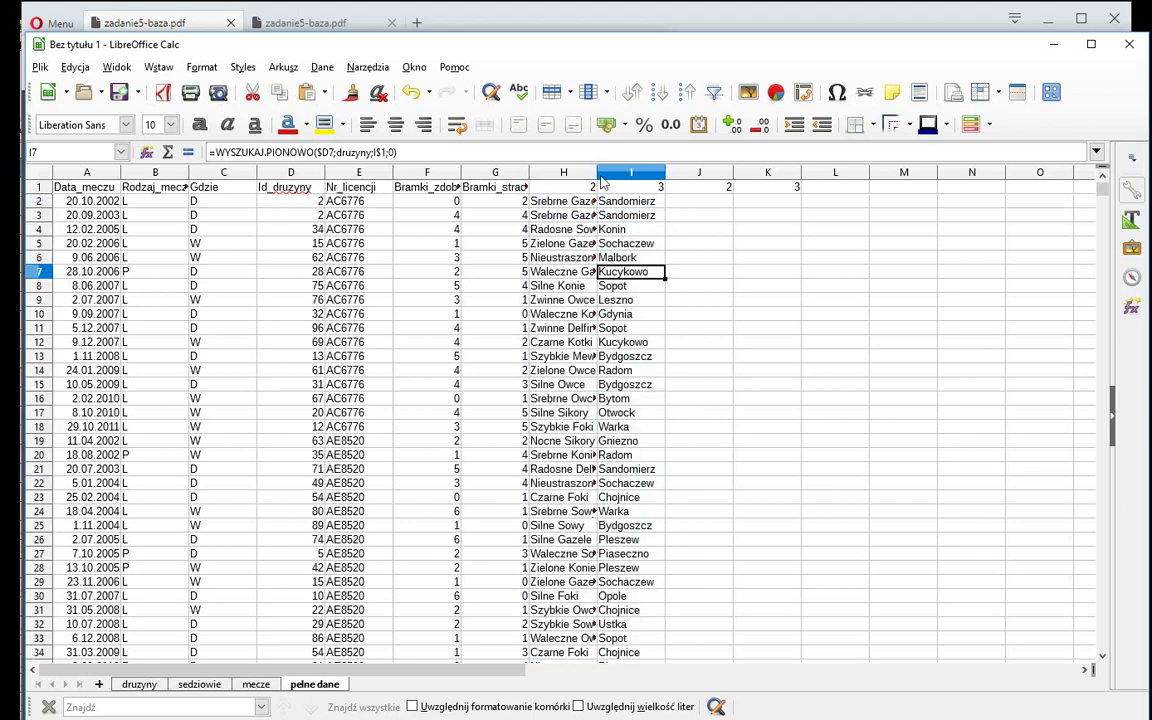
Step: Widen column H and copy the H2 lookup formula into J2
drag(597, 172, 624, 172)
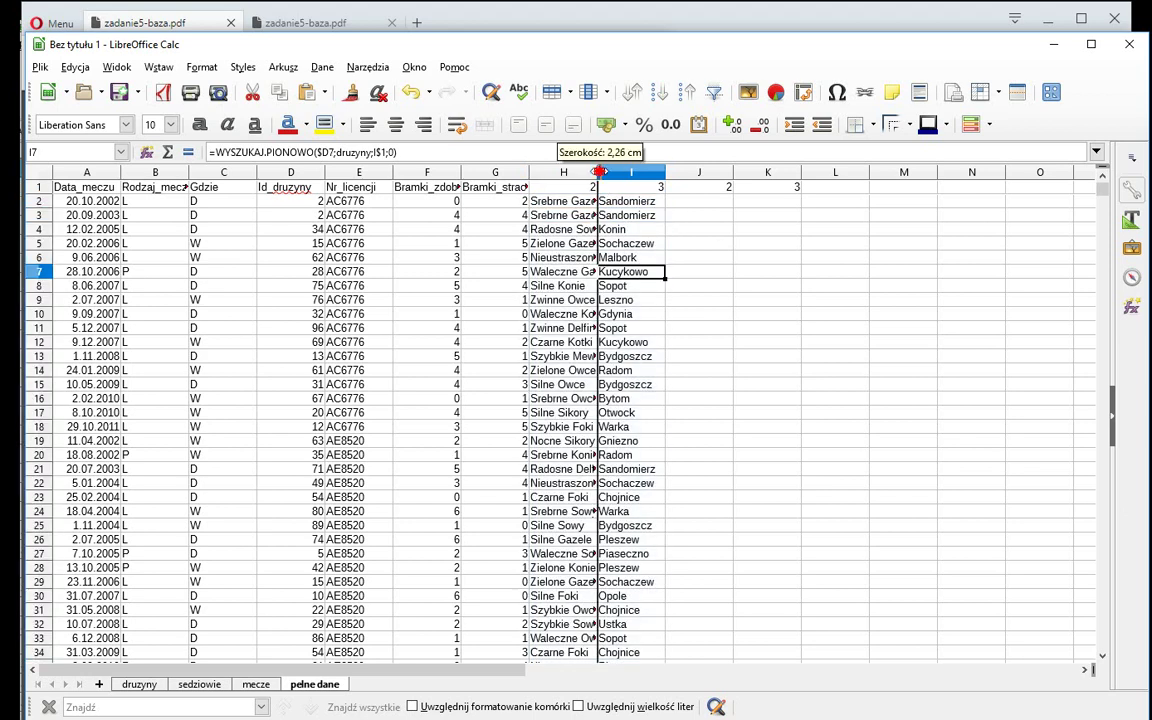
click(716, 205)
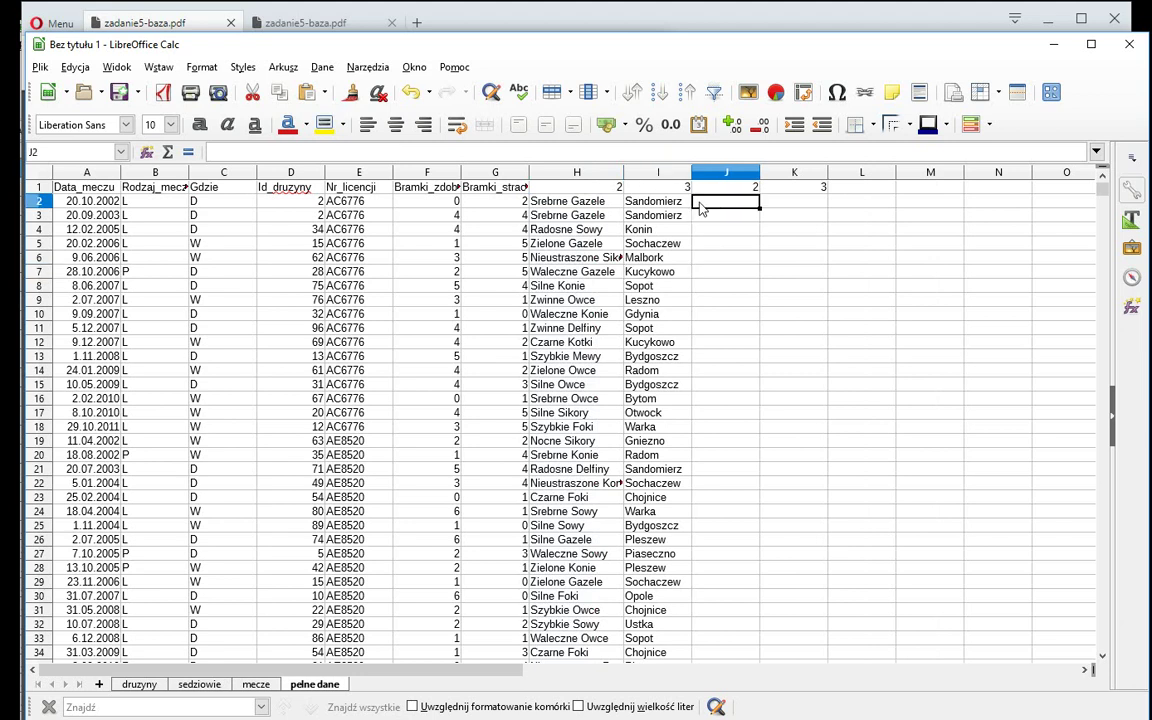
click(595, 203)
key(ctrl+c)
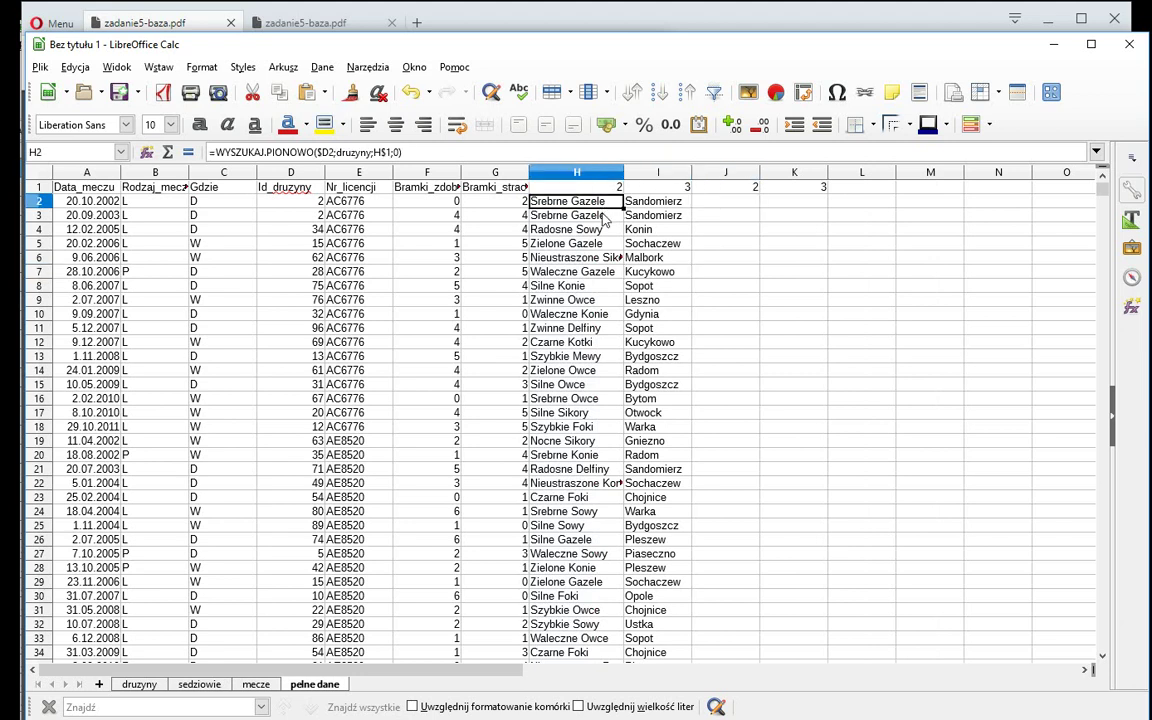
click(718, 204)
key(ctrl+v)
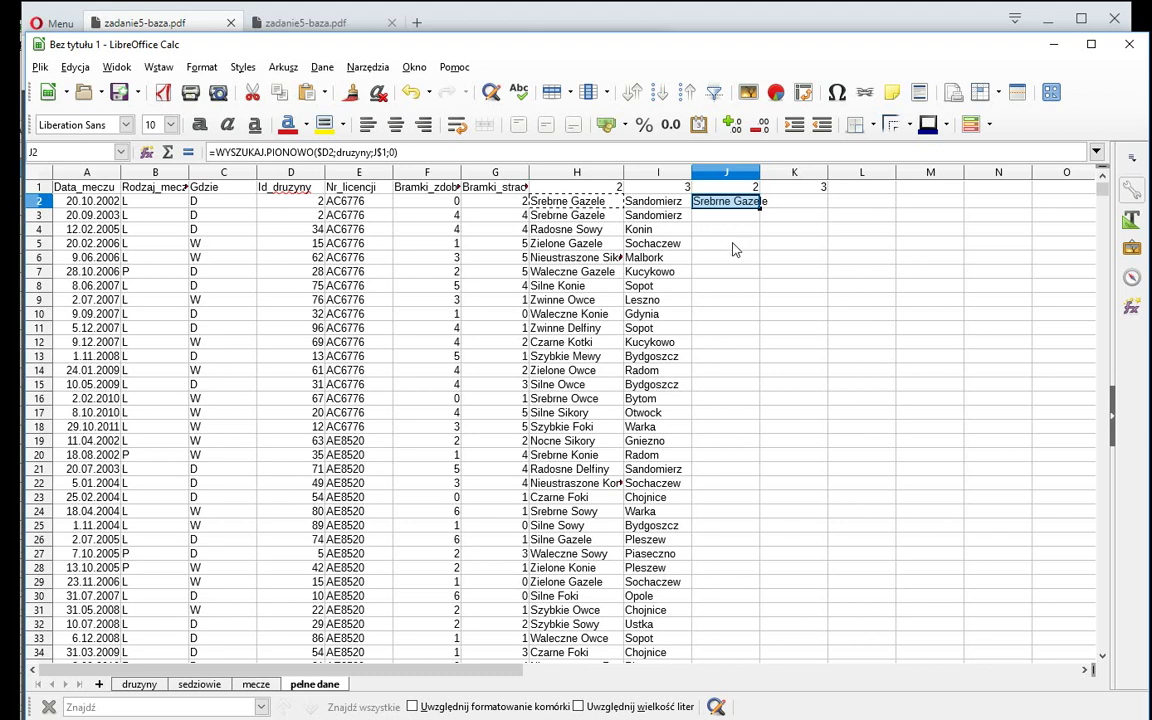
Step: Edit J2 to =WYSZUKAJ.PIONOWO($E2;sedziowie;J$1;0), returning the referee's first name
key(F2)
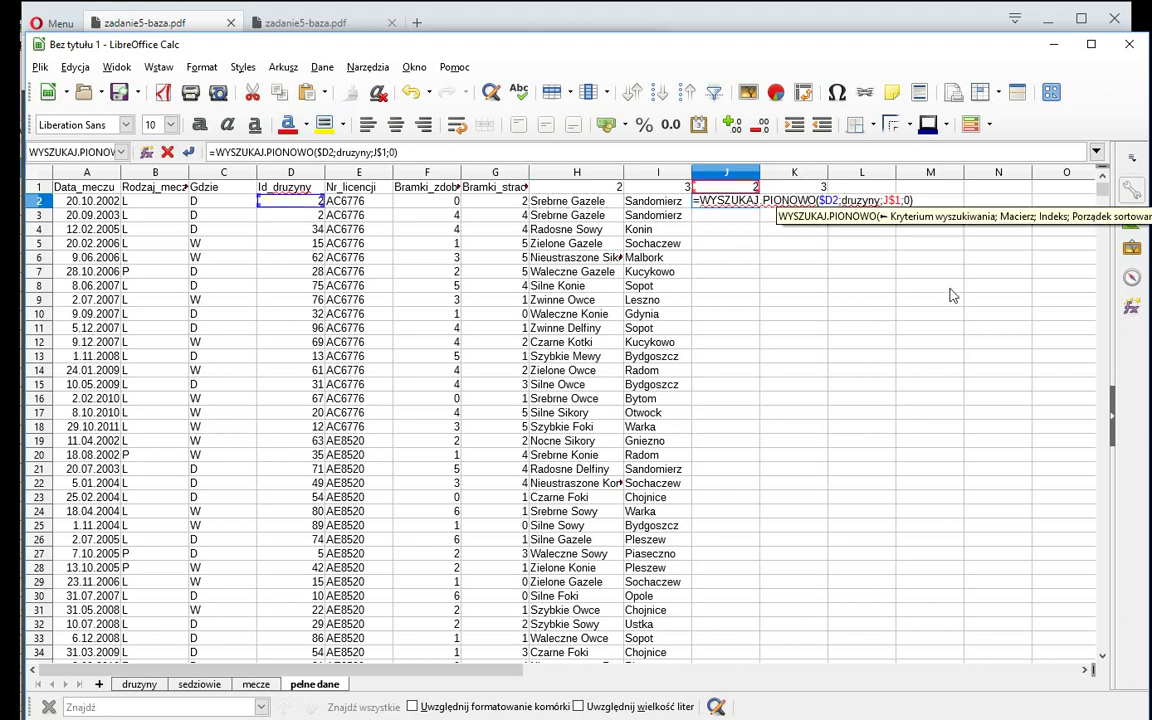
key(ctrl+shift+Left)
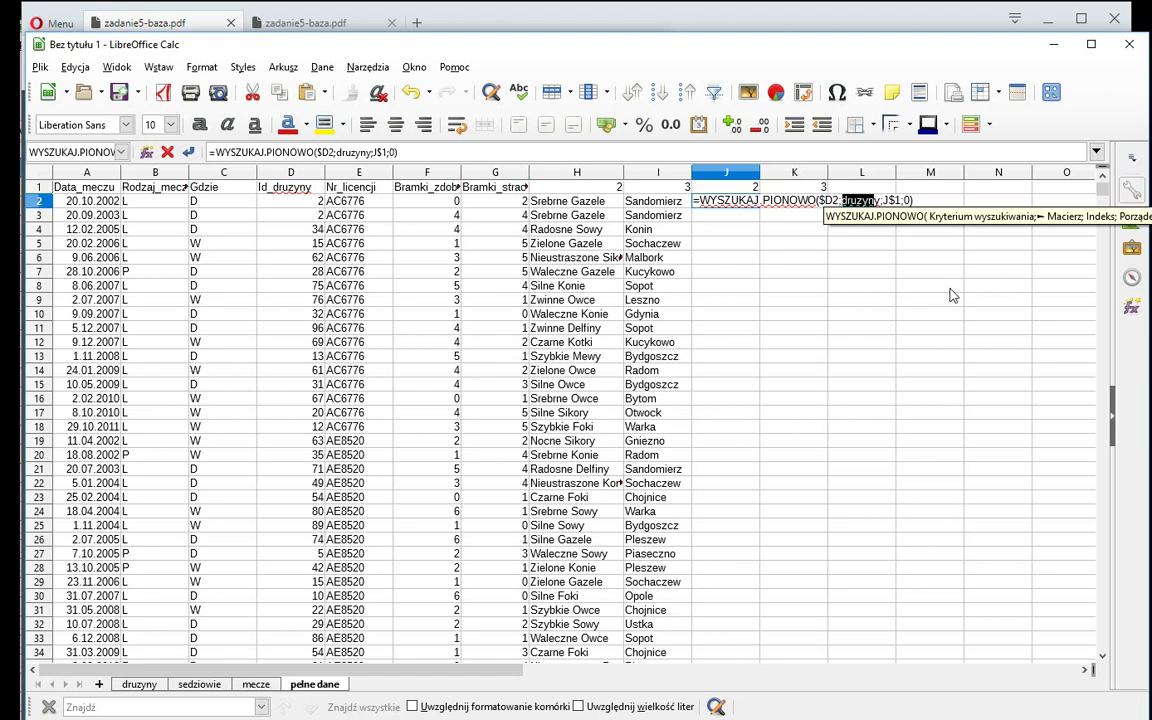
key(Delete)
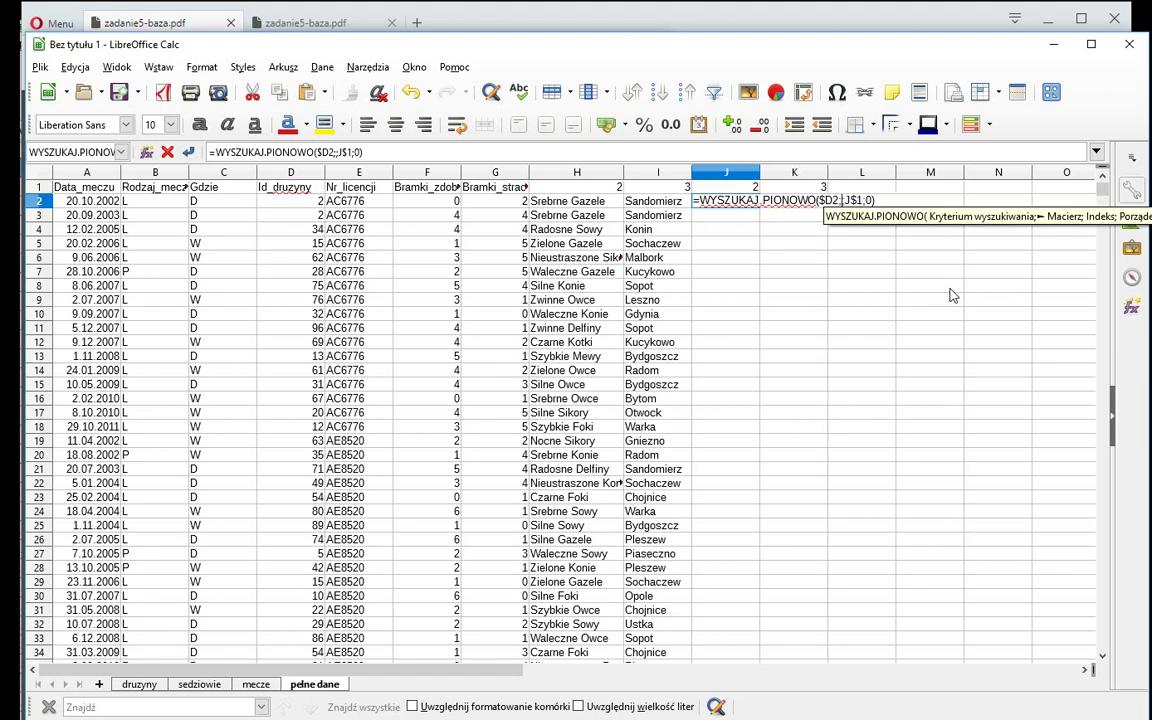
text(sedziowie)
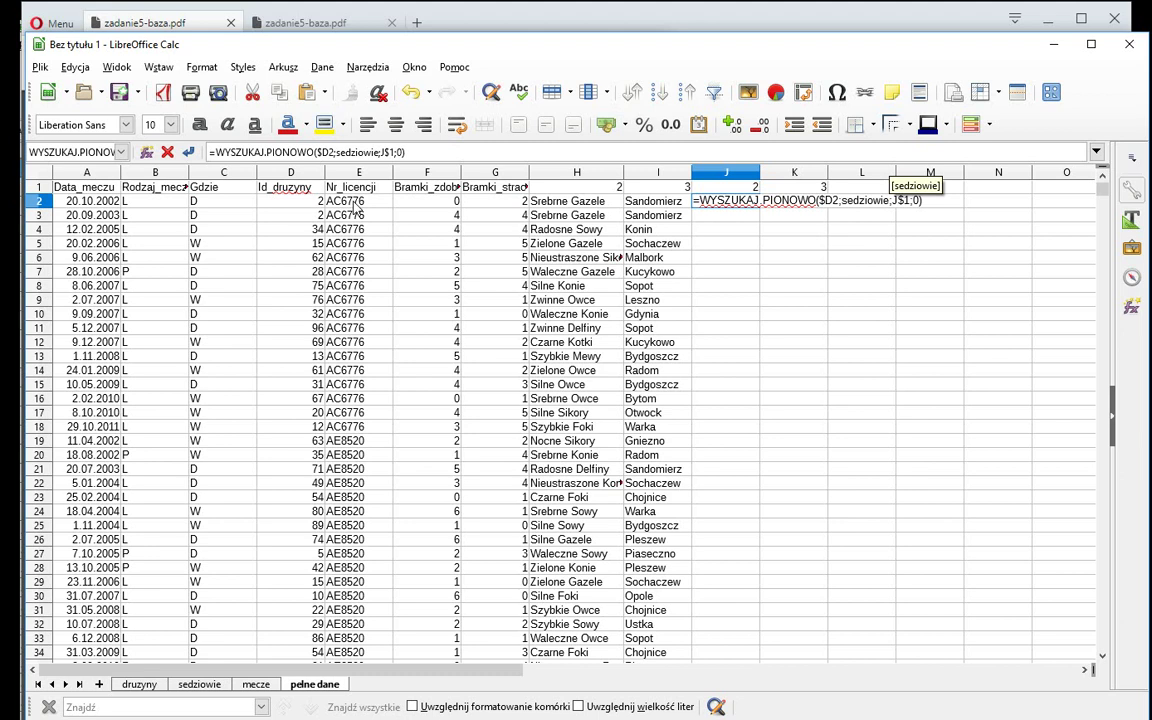
click(820, 200)
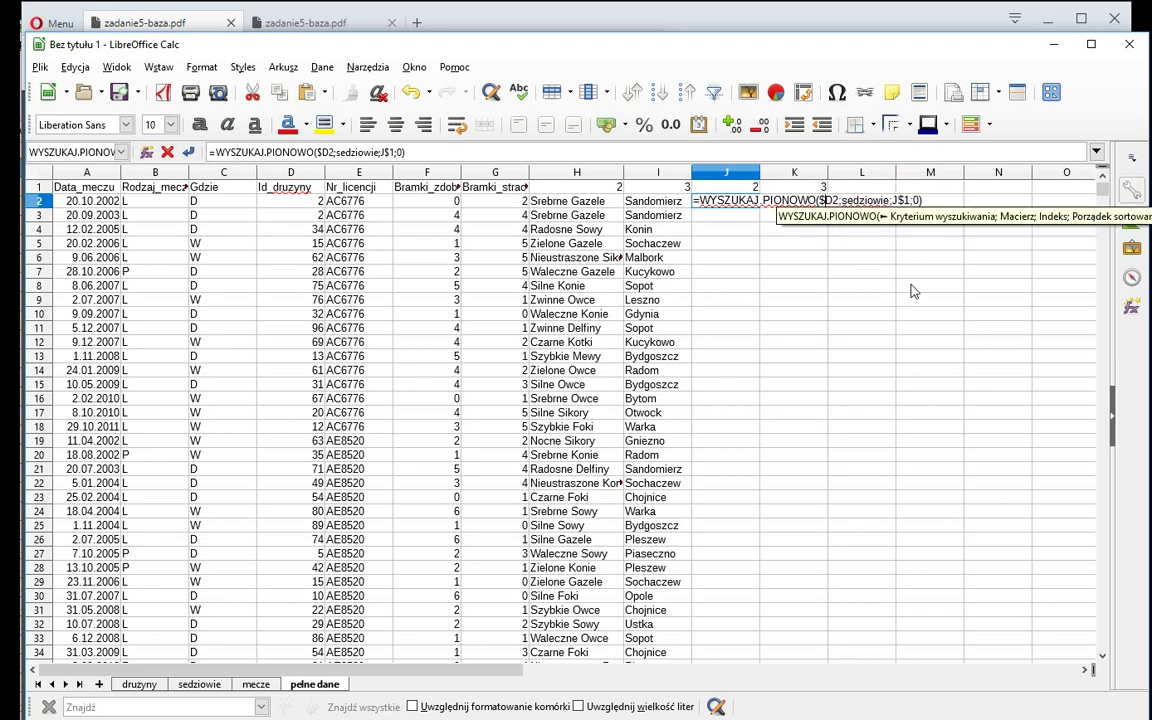
key(BackSpace)
text(e)
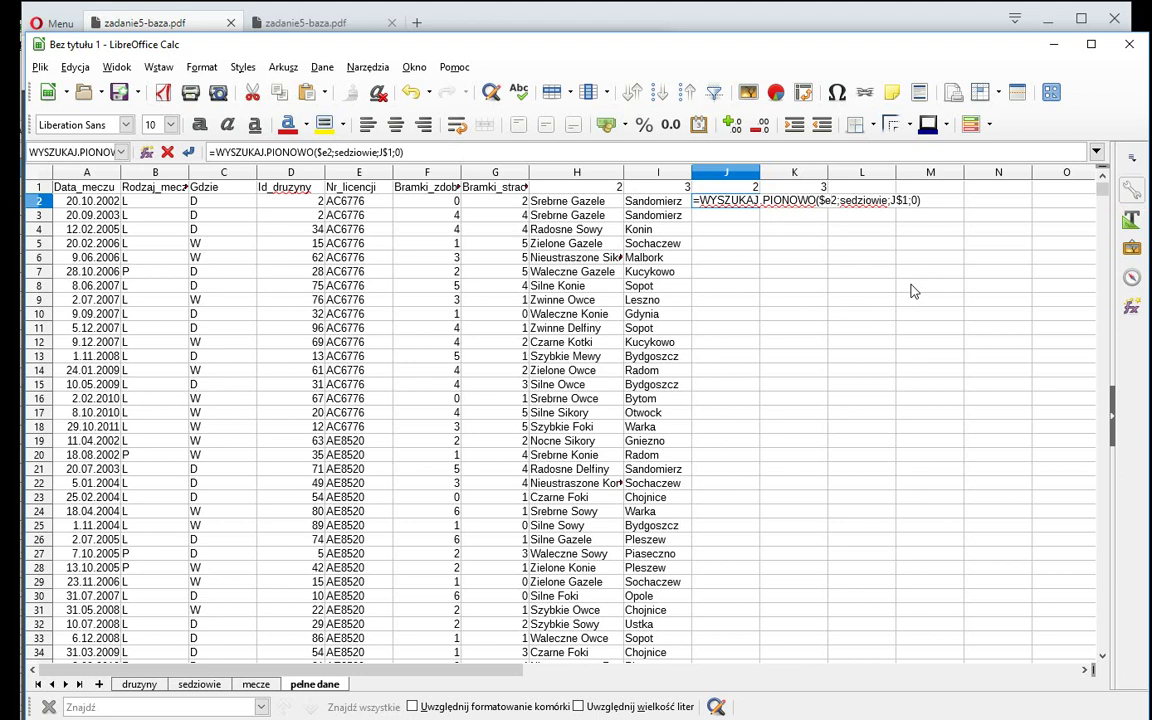
key(Return)
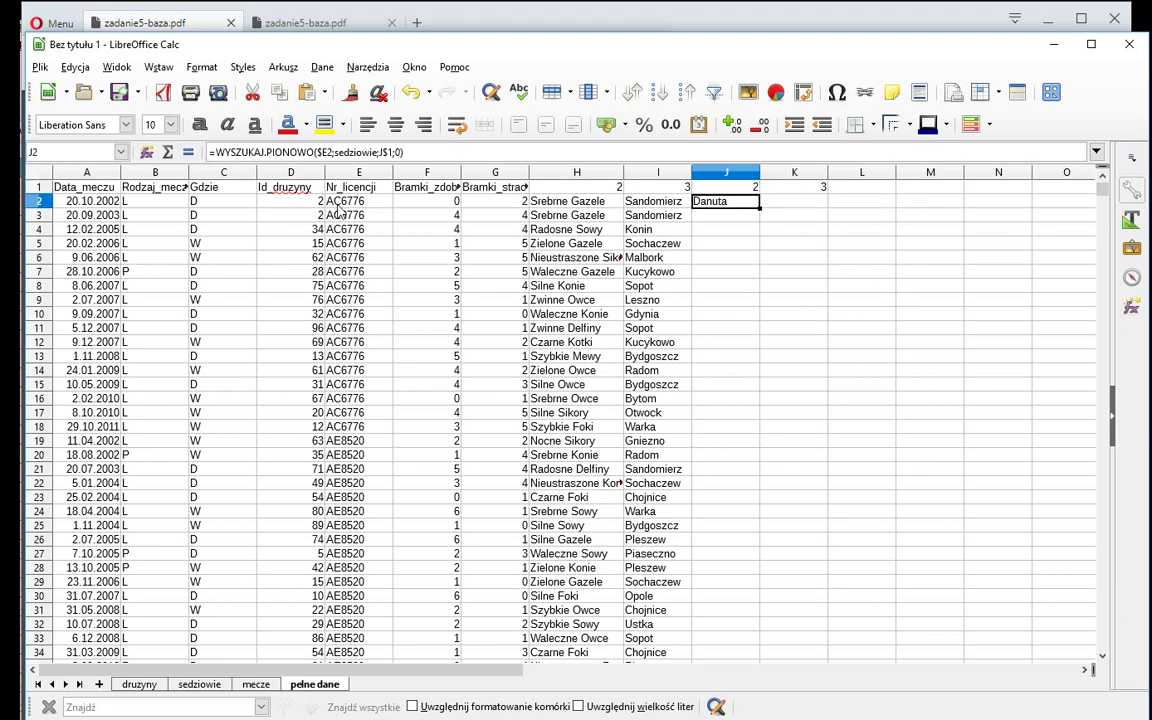
Step: Extend the referee lookup into K2 and check licence 776 on the referee sheet
drag(759, 207, 800, 205)
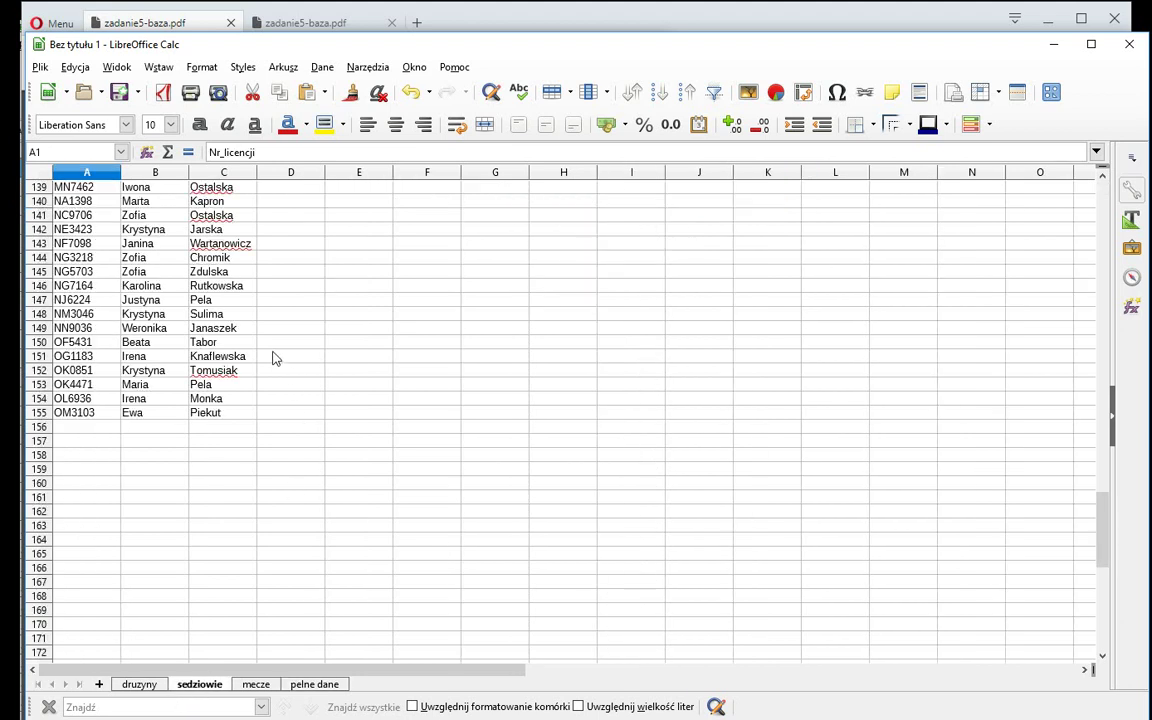
scroll(300, 321, up, 8)
scroll(303, 322, up, 9)
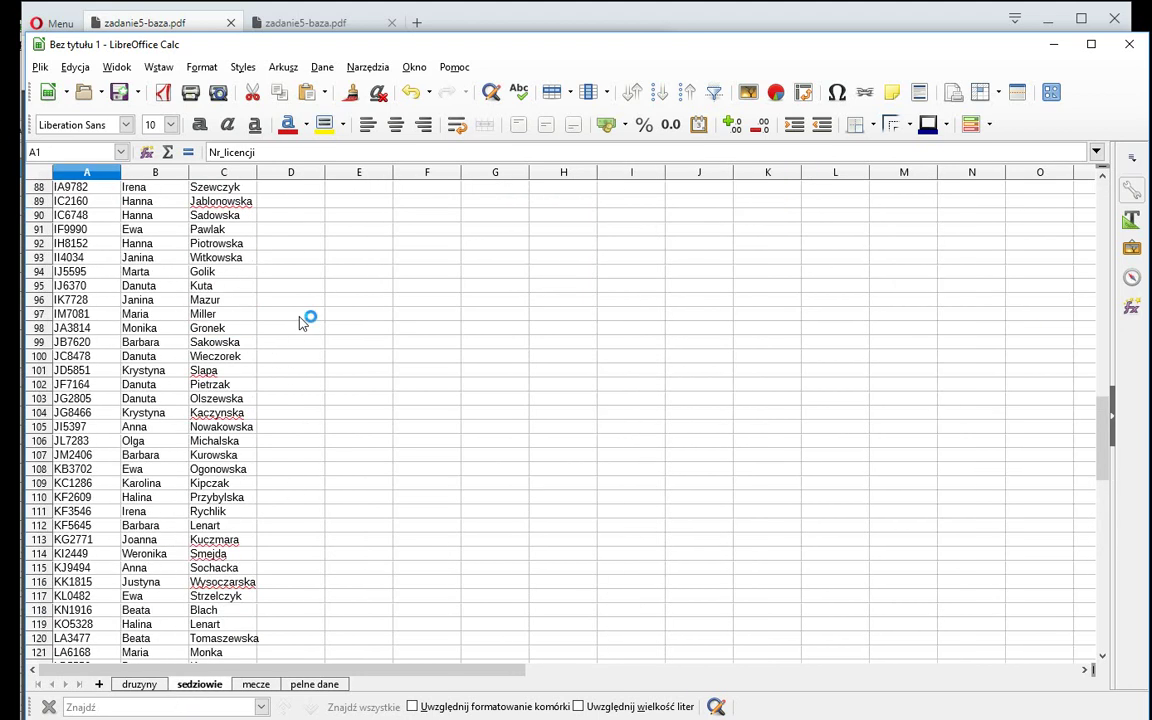
text(776)
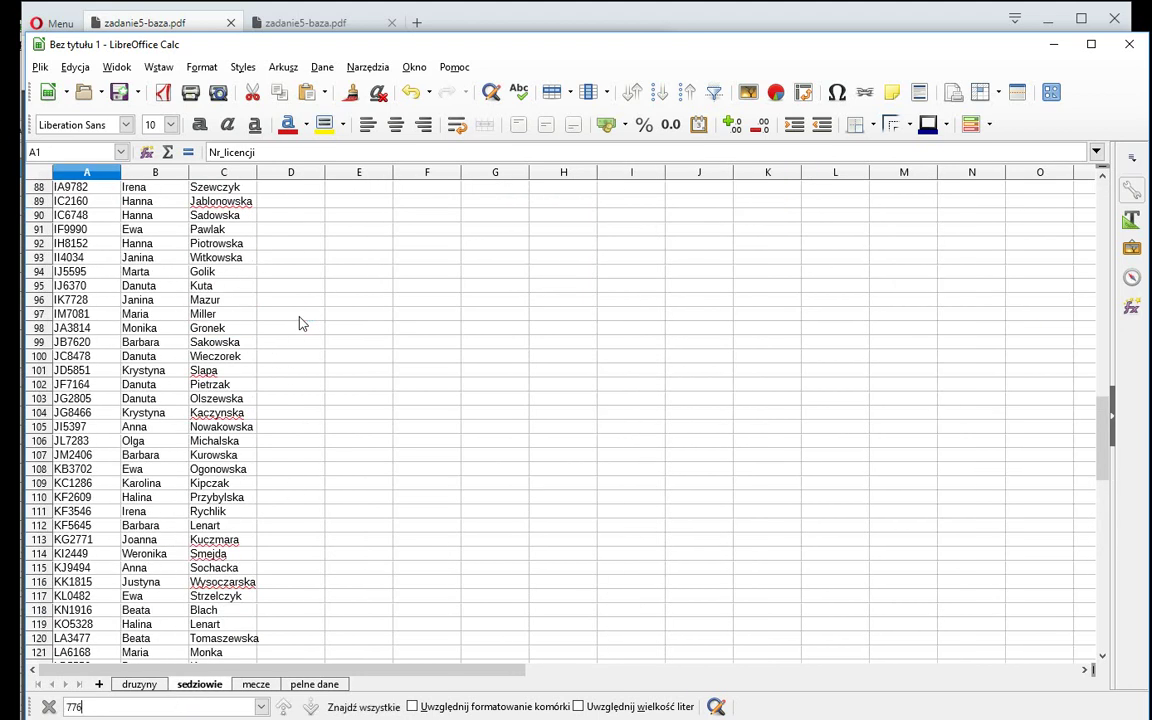
key(Return)
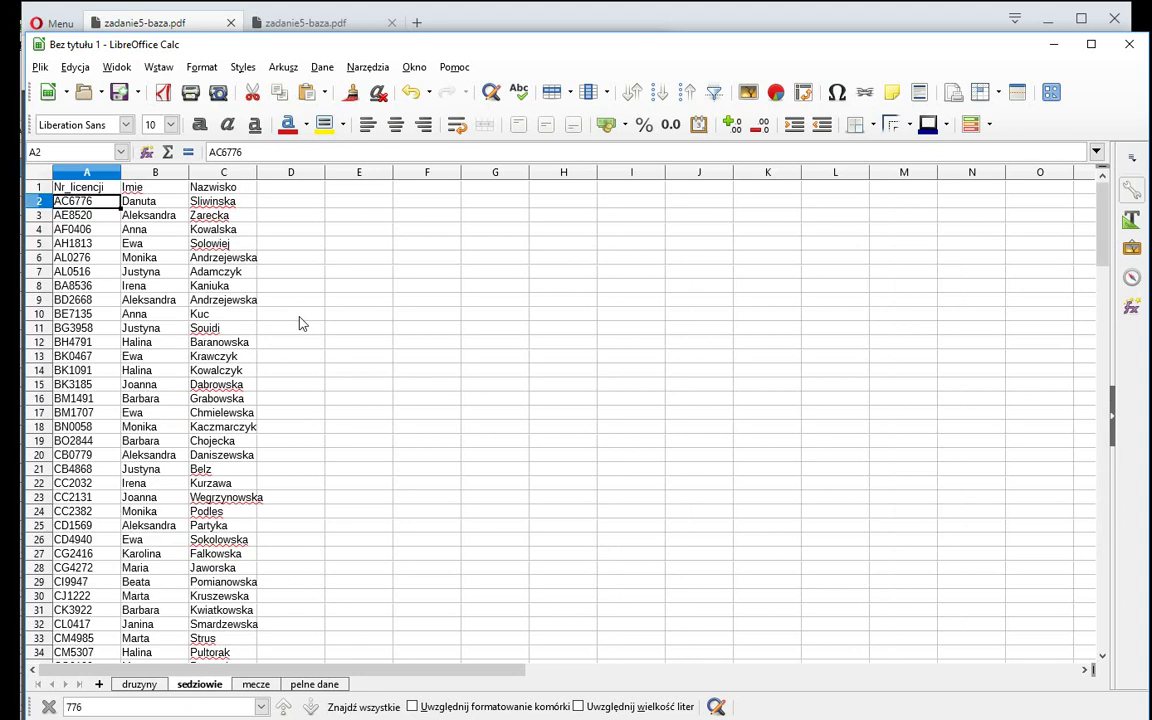
click(313, 684)
Step: Fill the J2:K2 referee lookups down both columns and spot-check the copied formulas in column K
drag(733, 203, 775, 203)
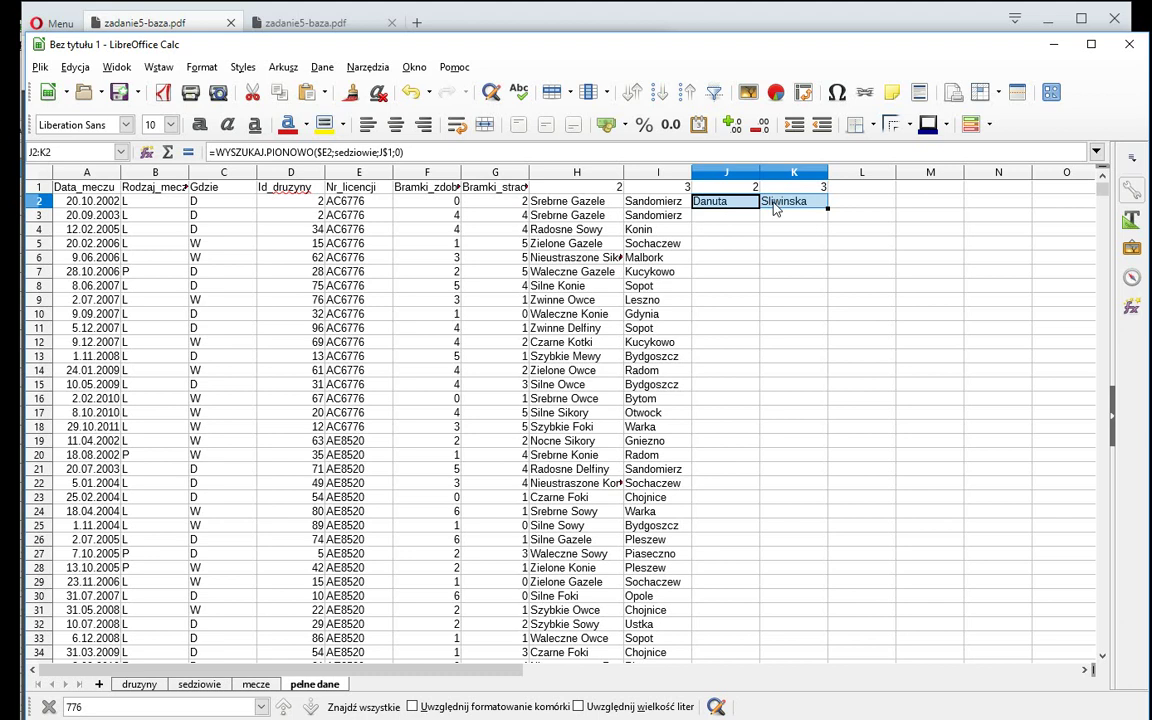
double_click(828, 208)
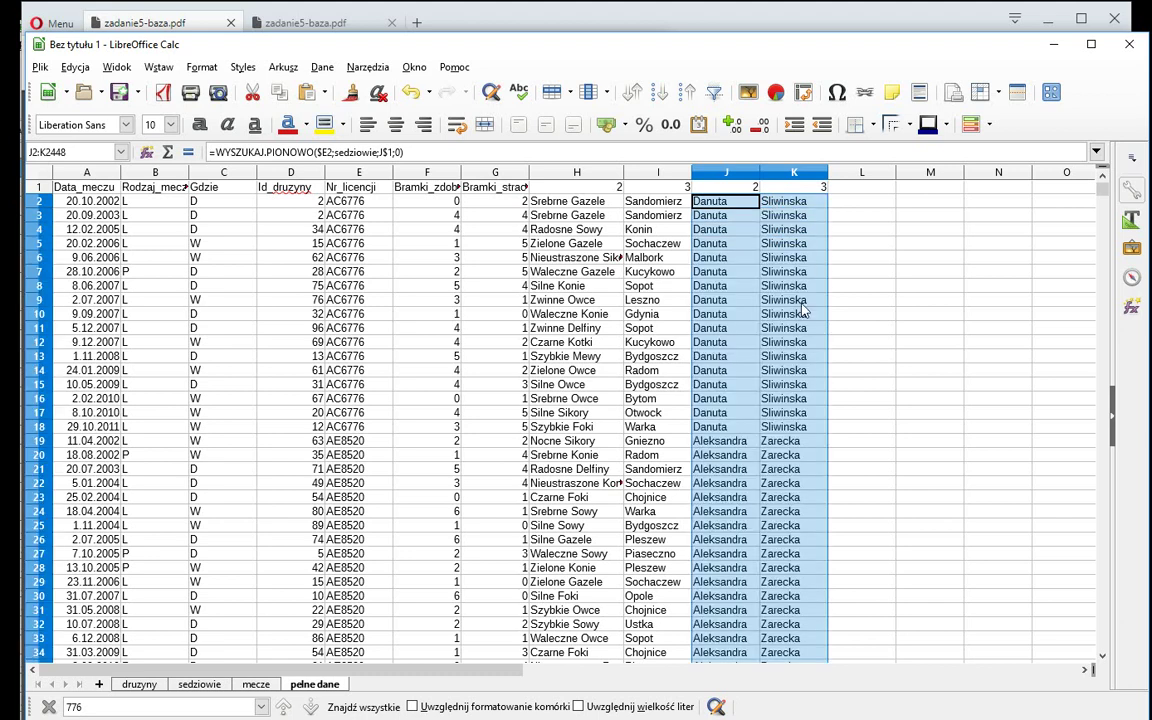
click(771, 345)
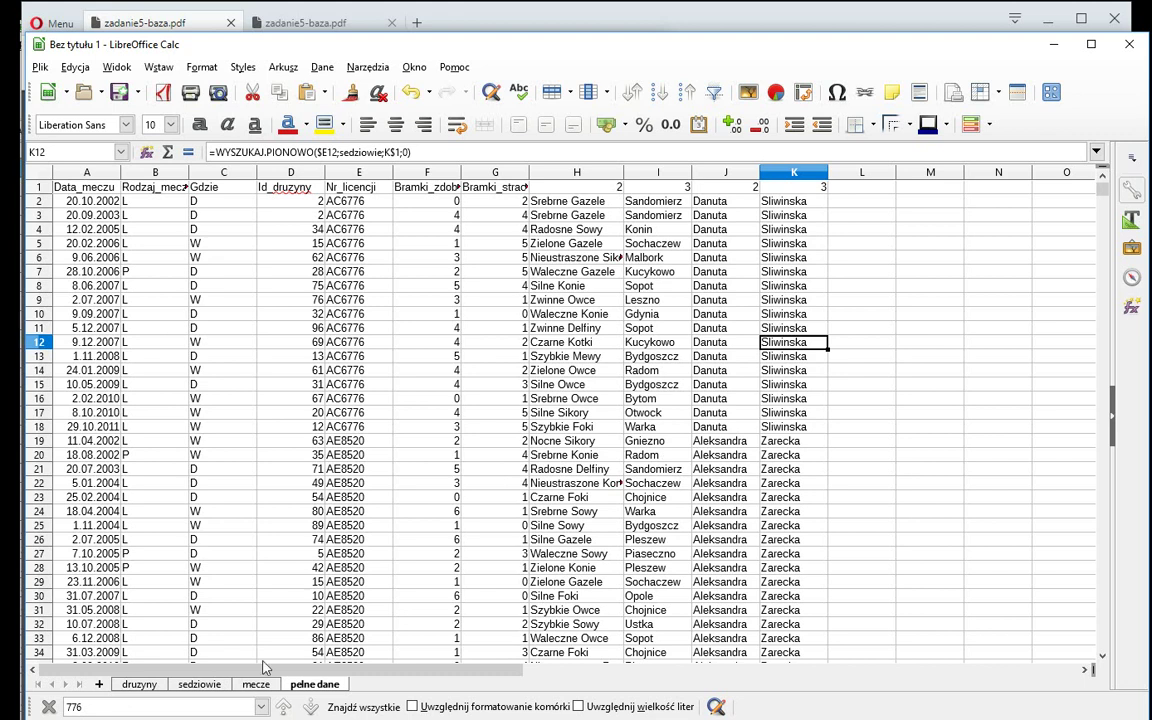
click(780, 246)
click(780, 256)
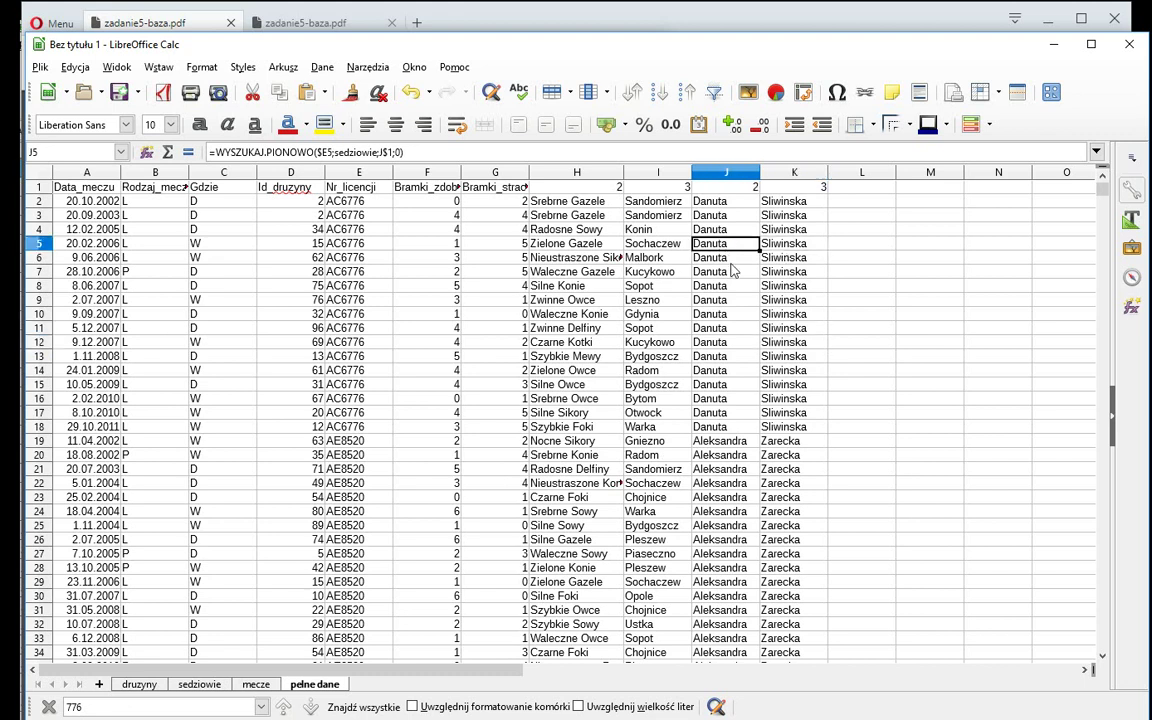
click(782, 315)
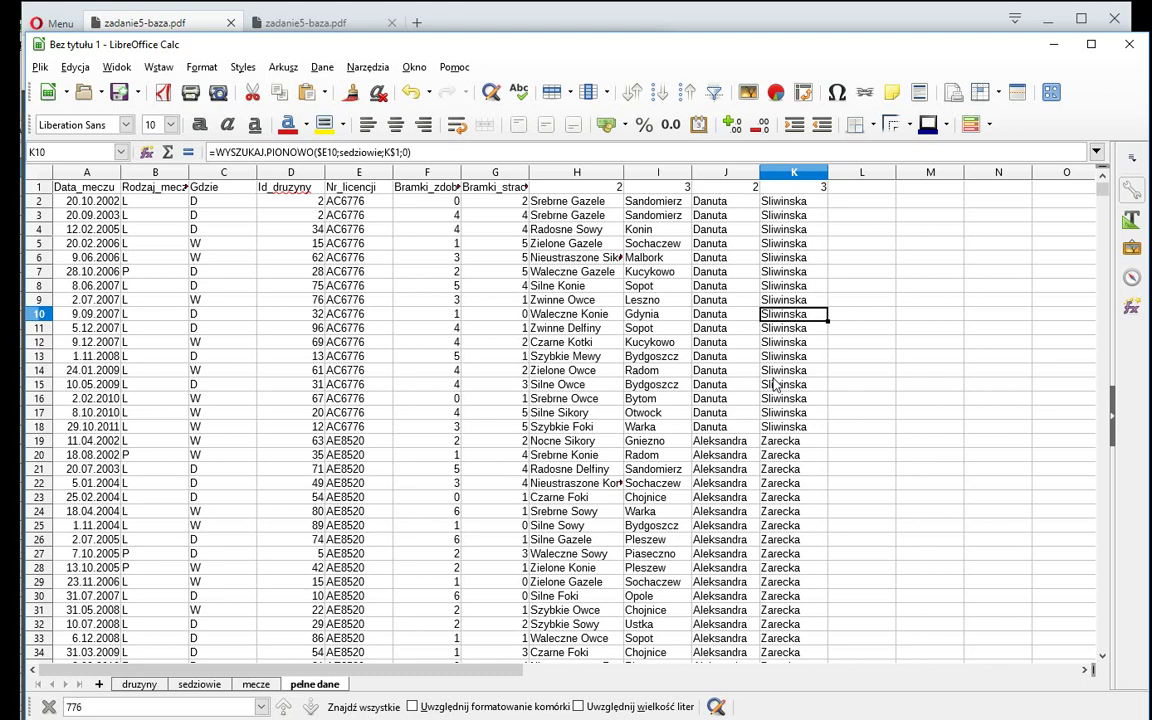
key(alt+Tab)
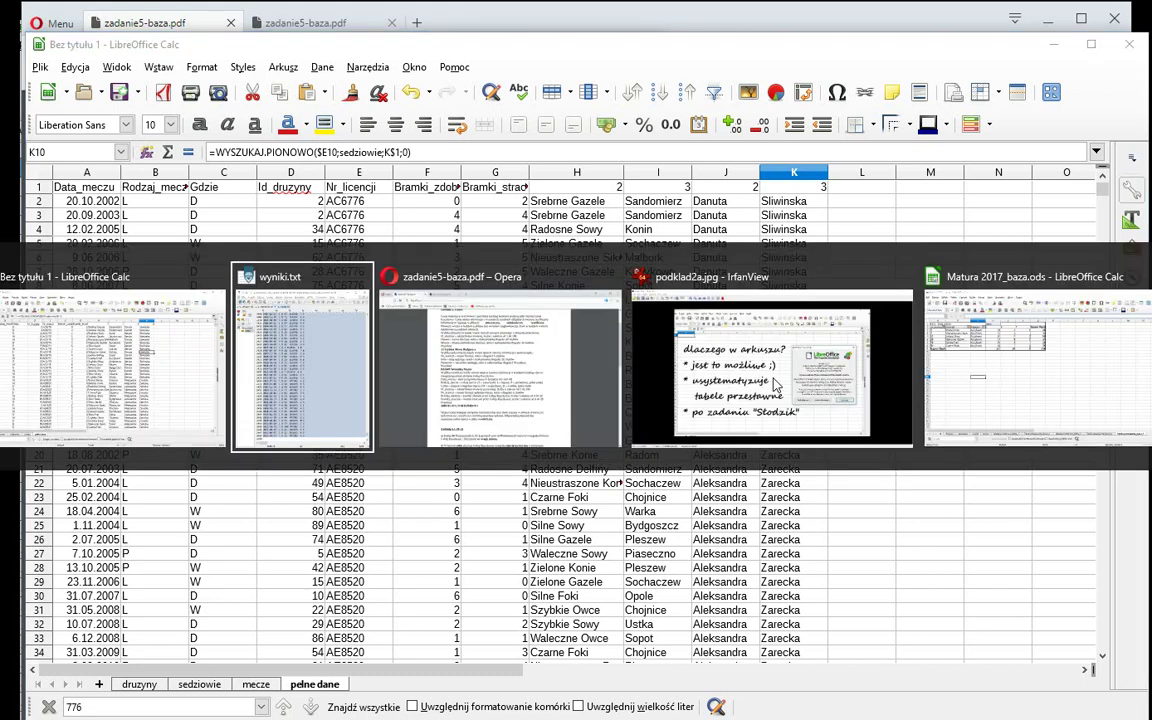
key(alt+Tab)
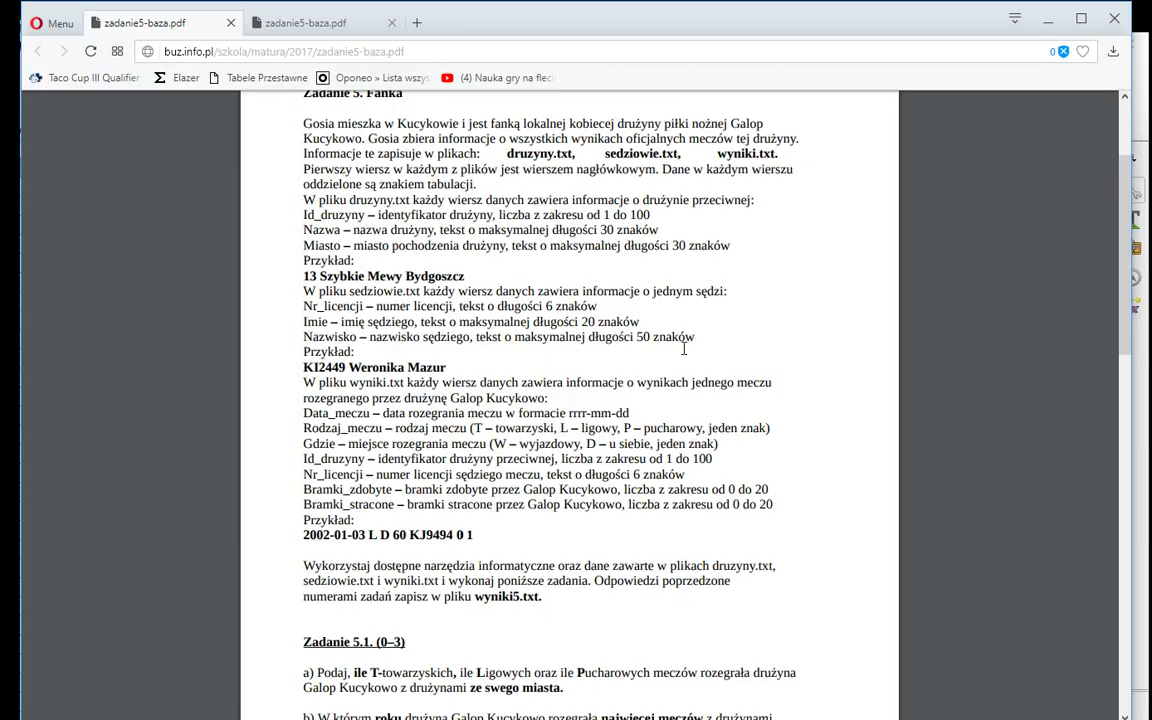
scroll(684, 348, down, 3)
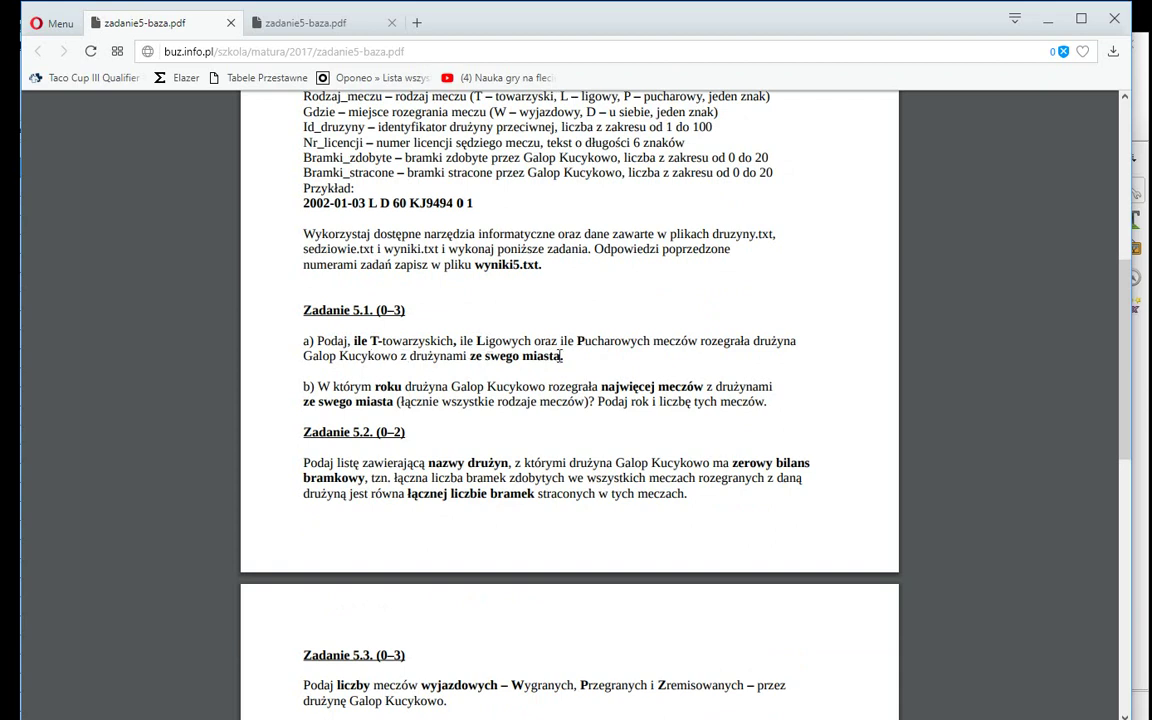
key(alt+Tab)
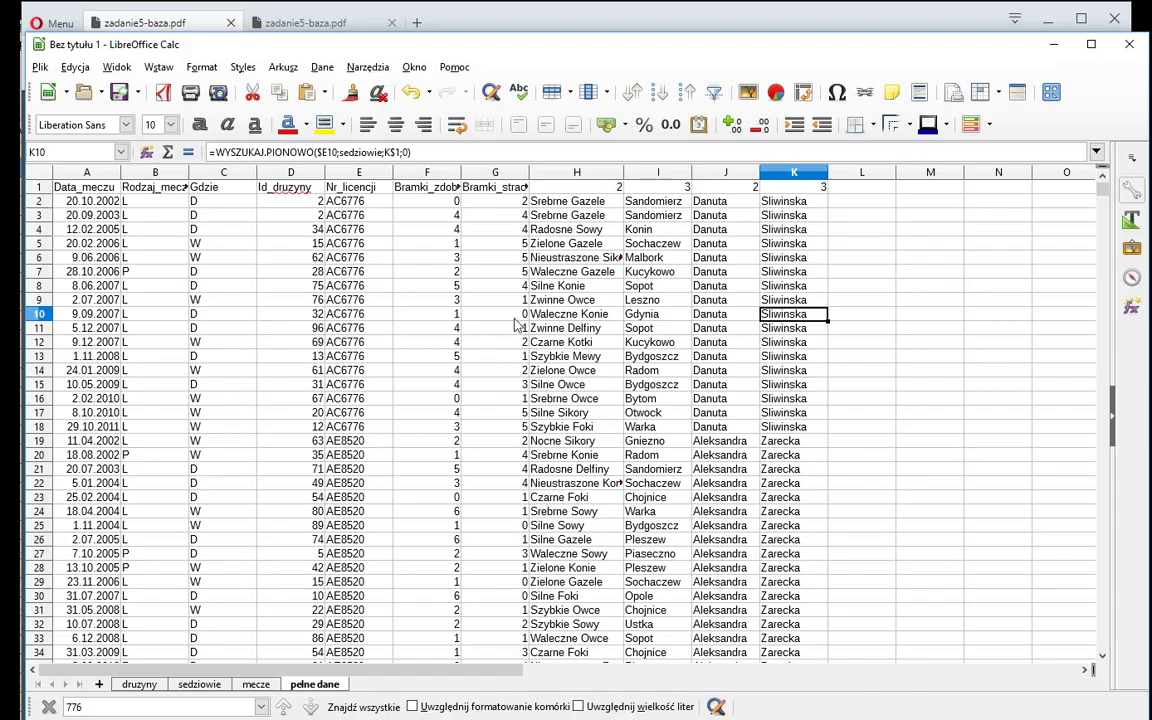
Step: Create a pivot table from the current pelne dane selection
click(497, 286)
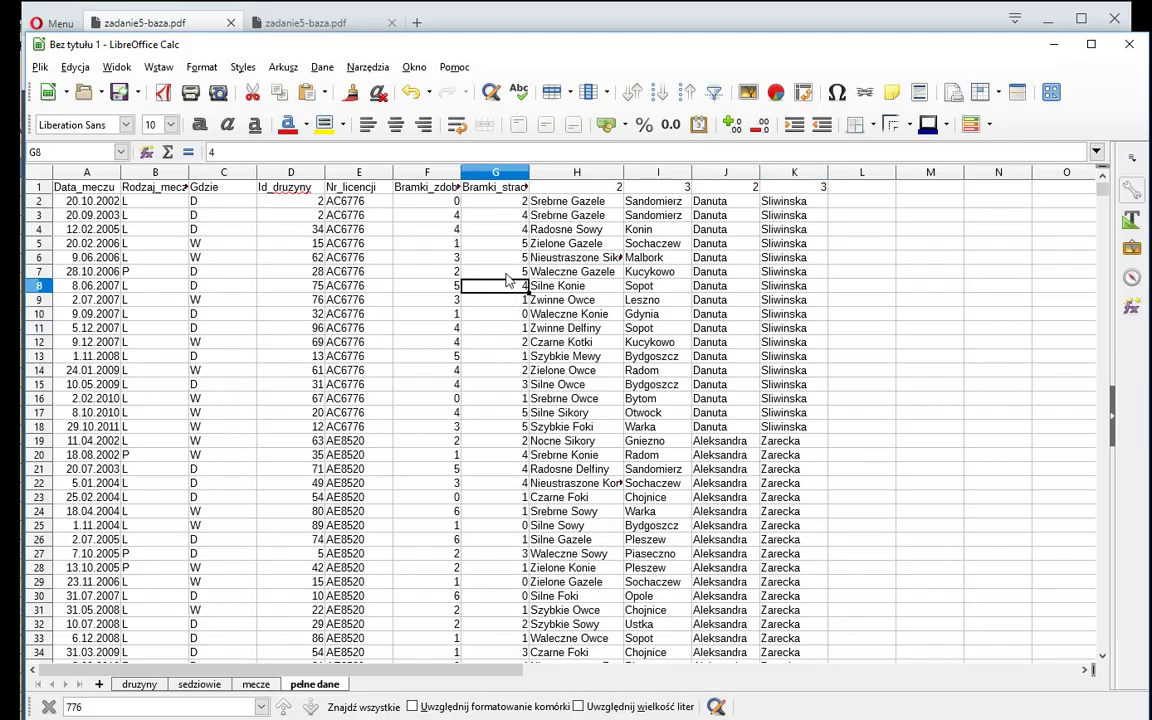
click(328, 71)
mouse_move(376, 257)
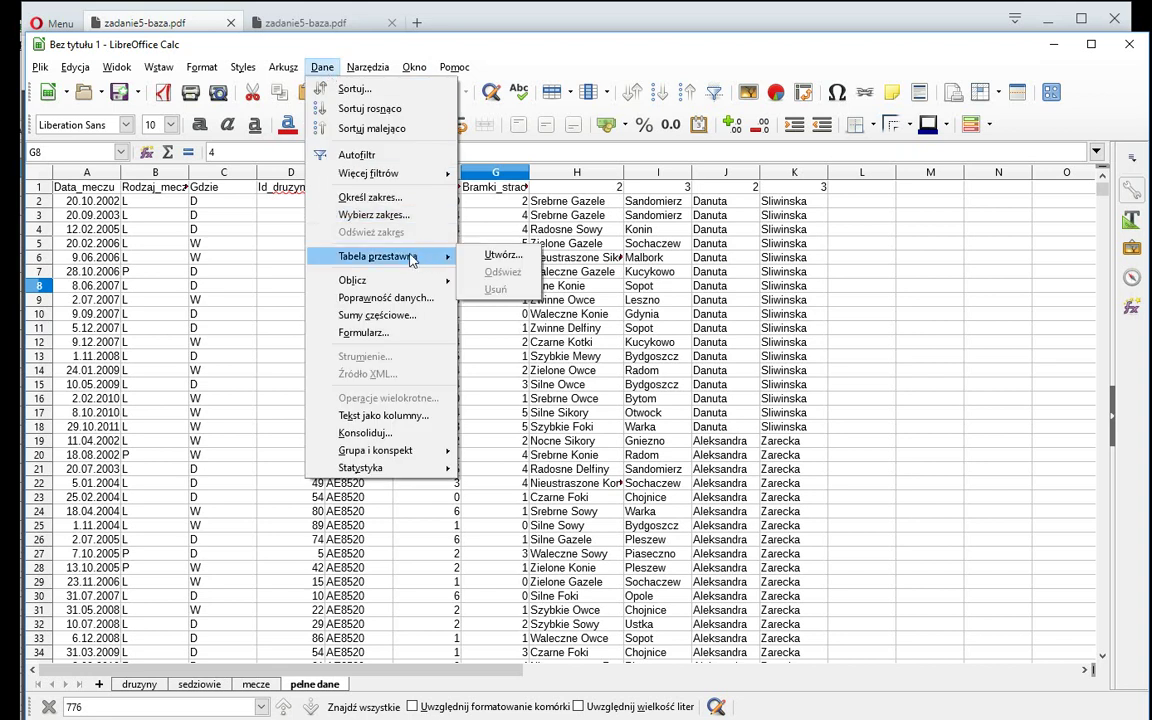
click(502, 255)
drag(595, 328, 750, 326)
click(735, 441)
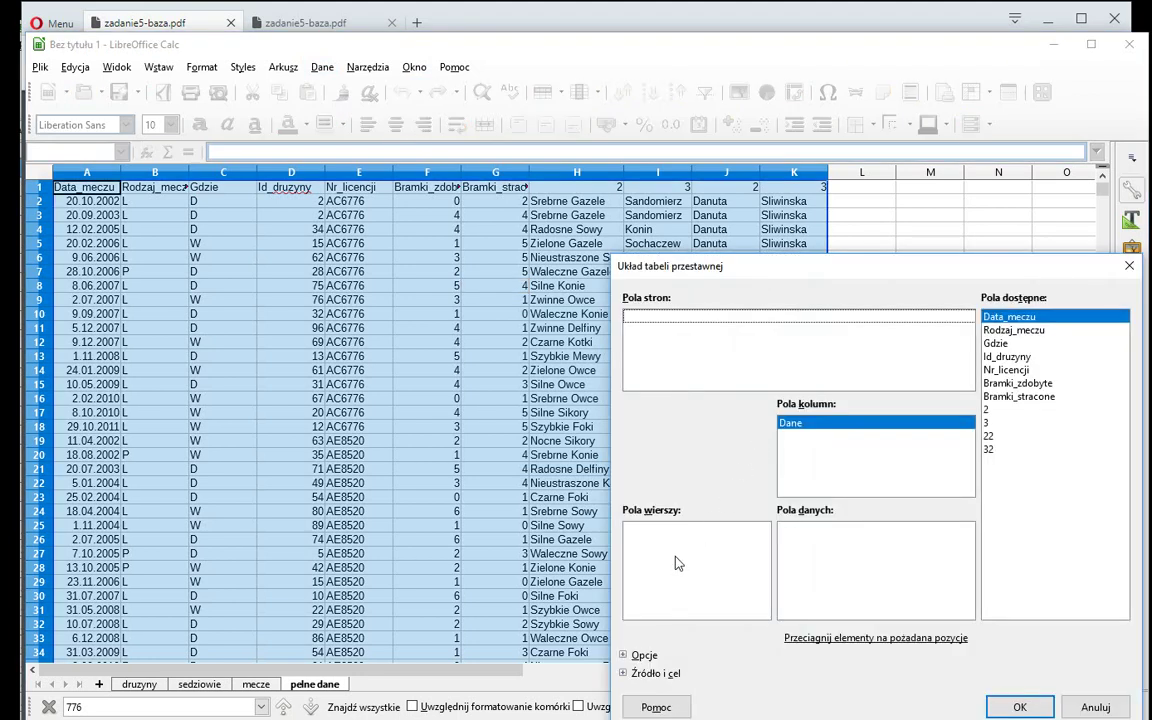
Step: Set Rodzaj_meczu as the row field and field 3 as the data field
click(1014, 330)
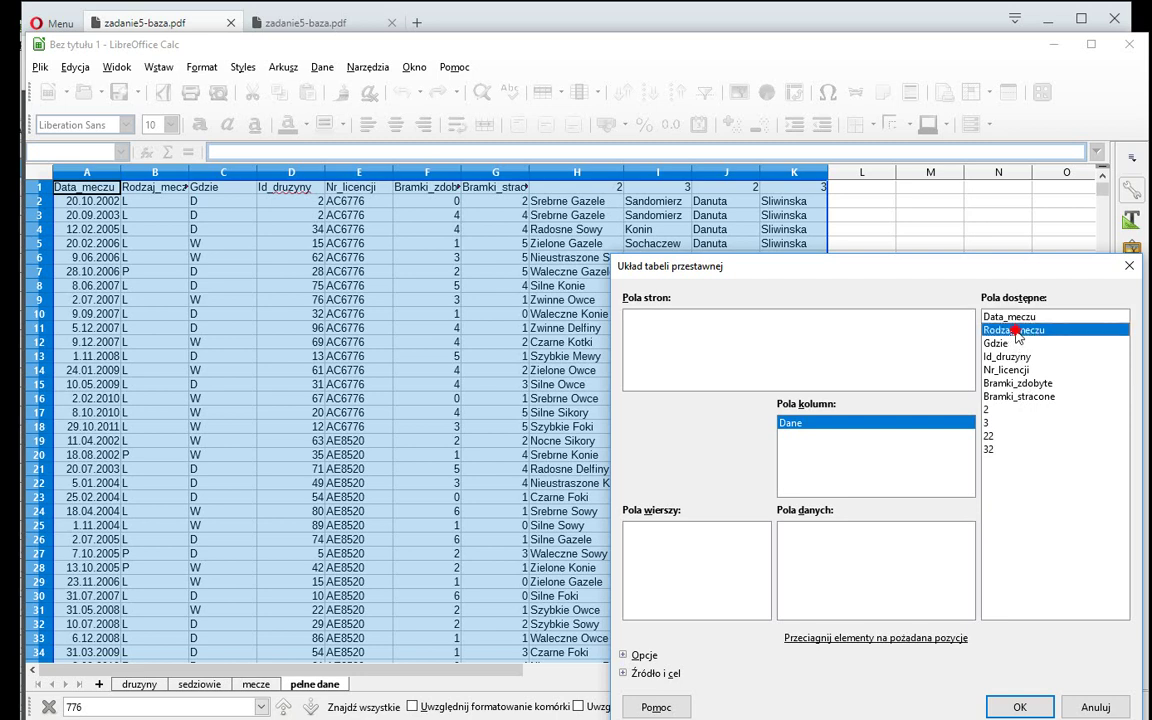
drag(1014, 330, 707, 553)
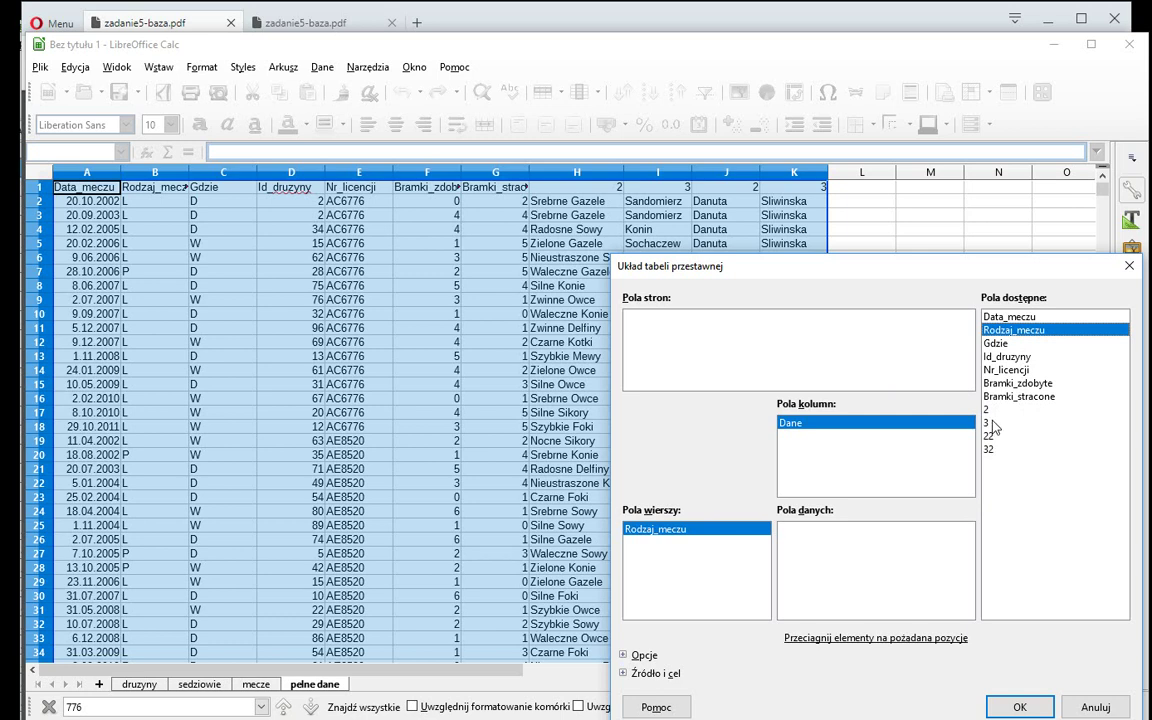
mouse_move(995, 426)
mouse_down()
mouse_move(836, 556)
mouse_move(830, 548)
mouse_up()
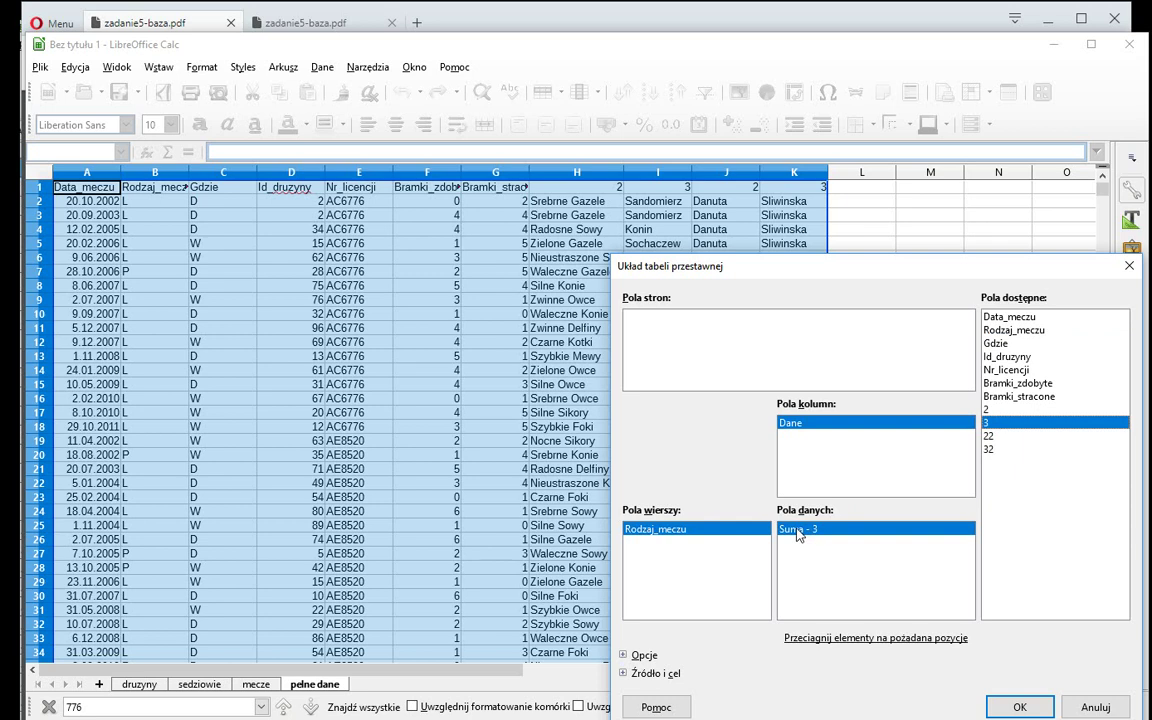
Step: Create the pivot on a new sheet and switch Suma - 3 to Zlicz, giving L 2023, P 328, T 96
click(1013, 707)
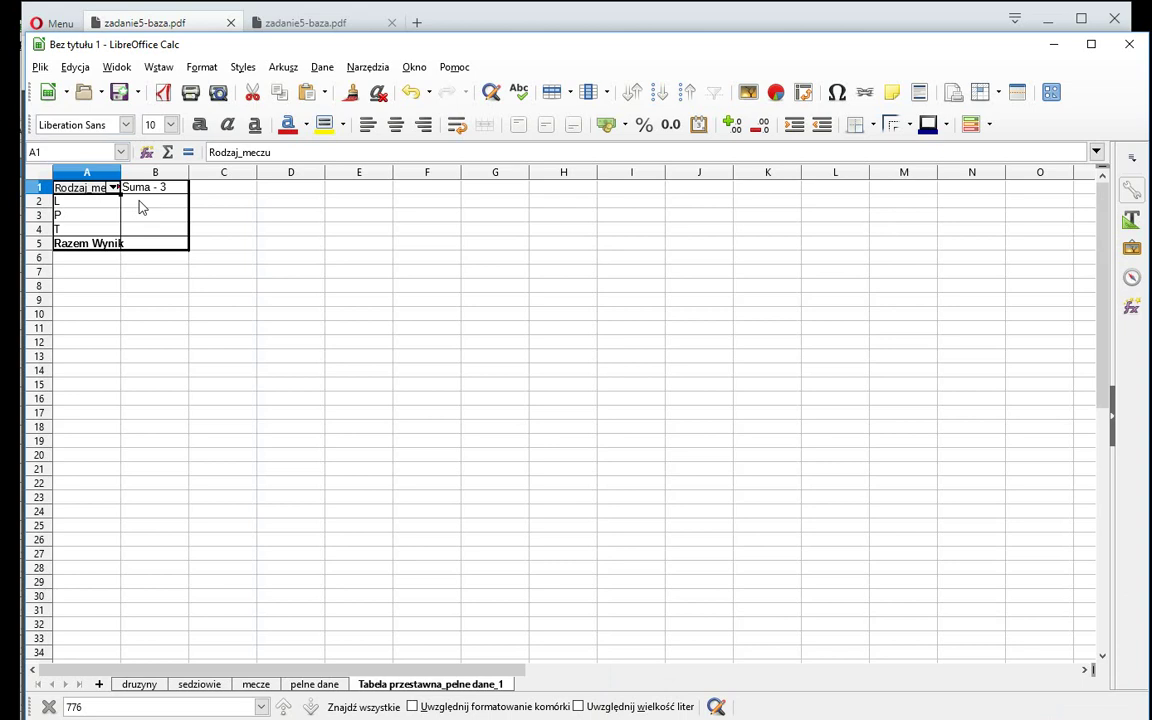
right_click(141, 232)
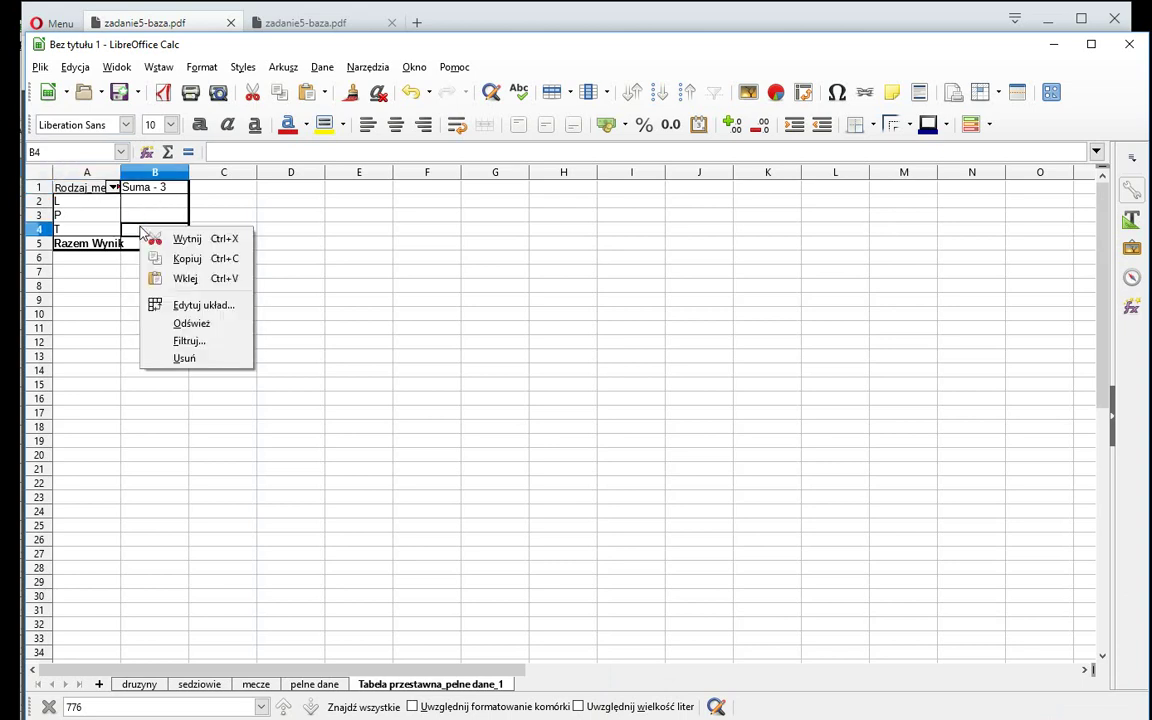
click(213, 305)
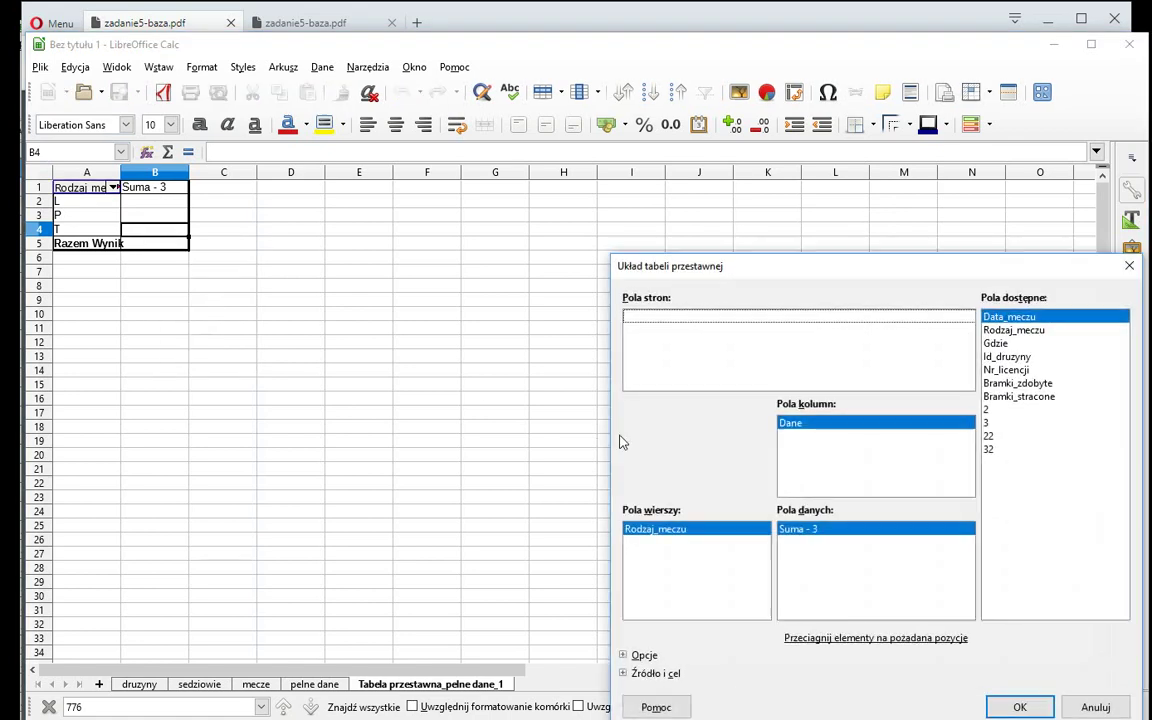
double_click(843, 533)
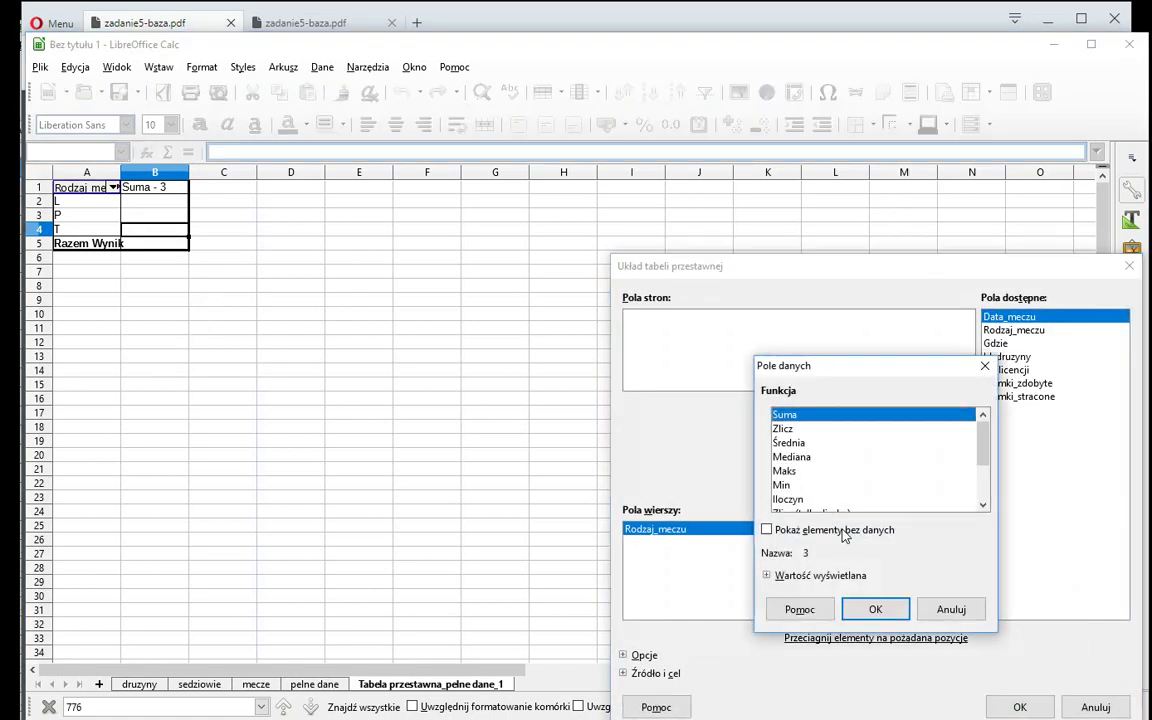
click(783, 428)
click(871, 612)
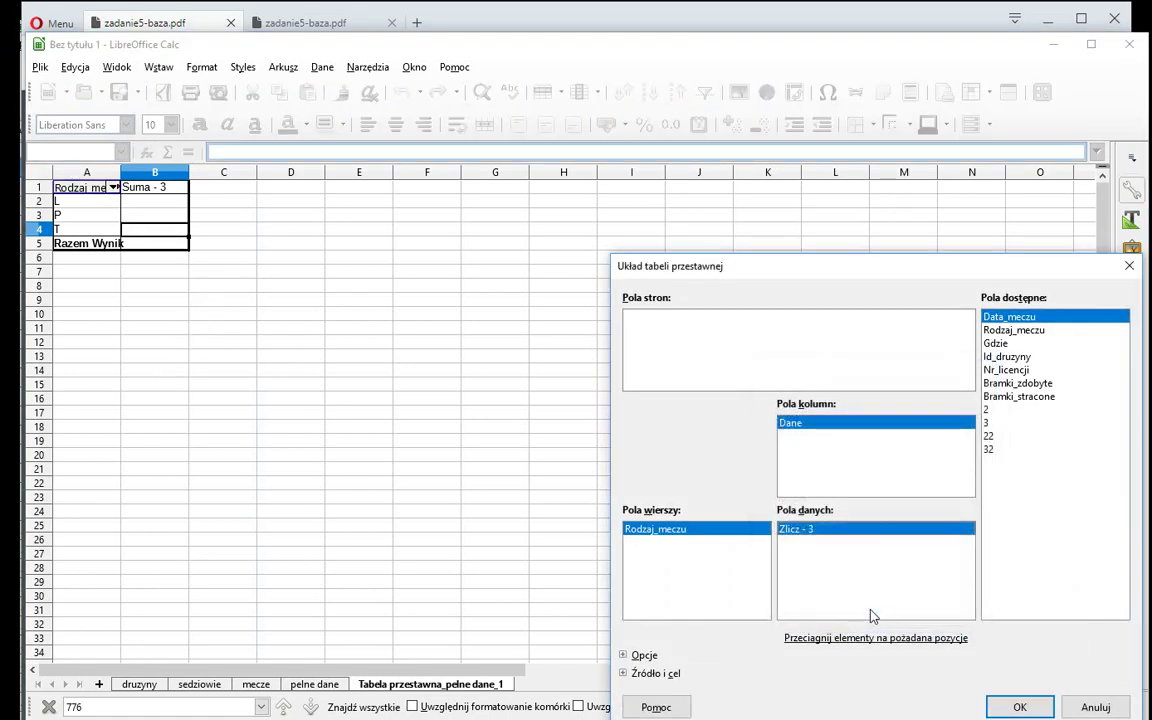
click(1018, 705)
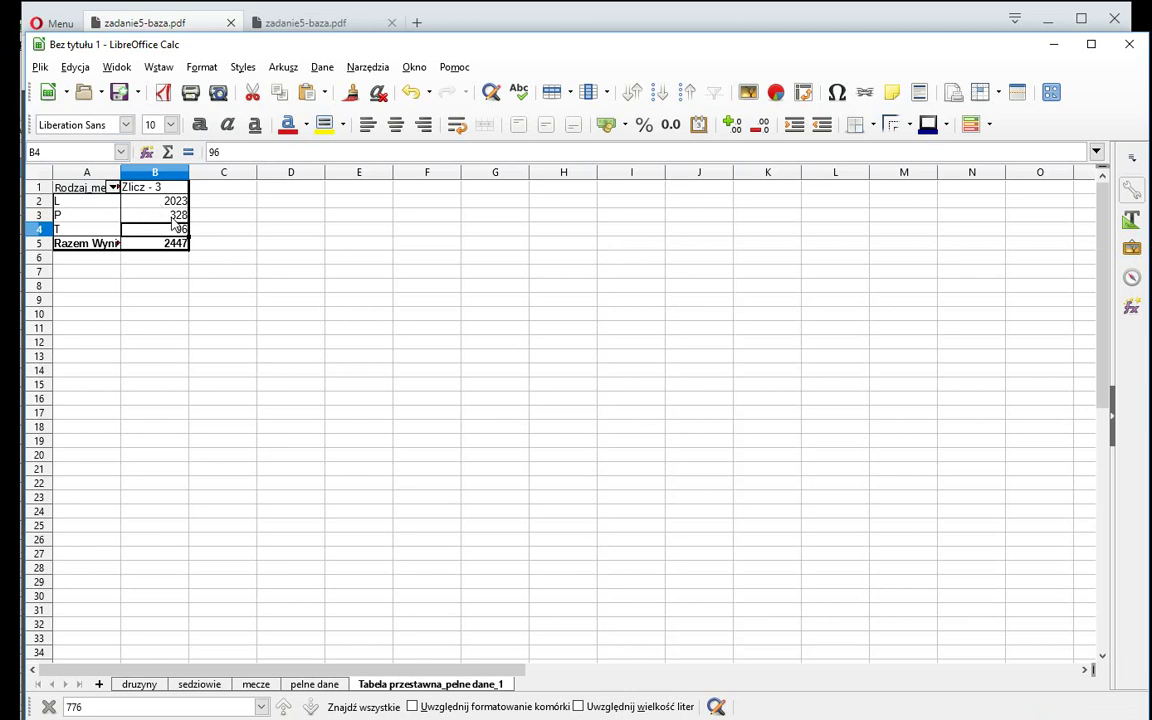
Step: Filter the pivot to field 3 = Kucykowo, giving counts L 113, P 25, T 6, total 144
click(172, 218)
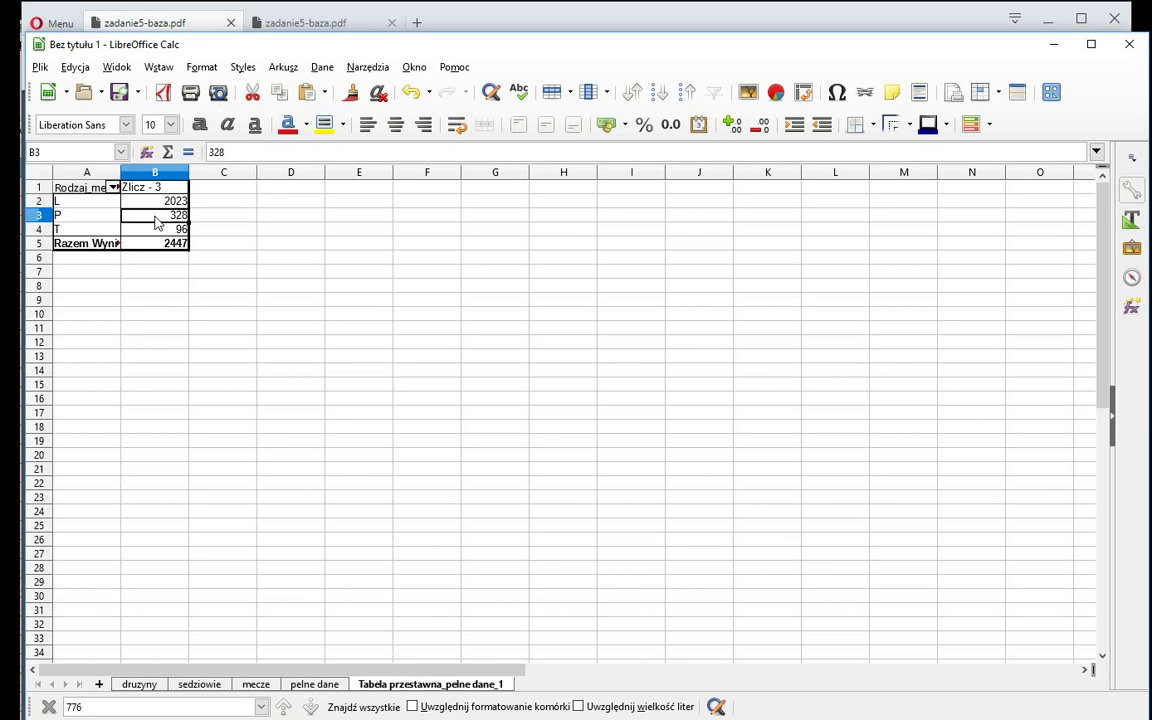
right_click(100, 219)
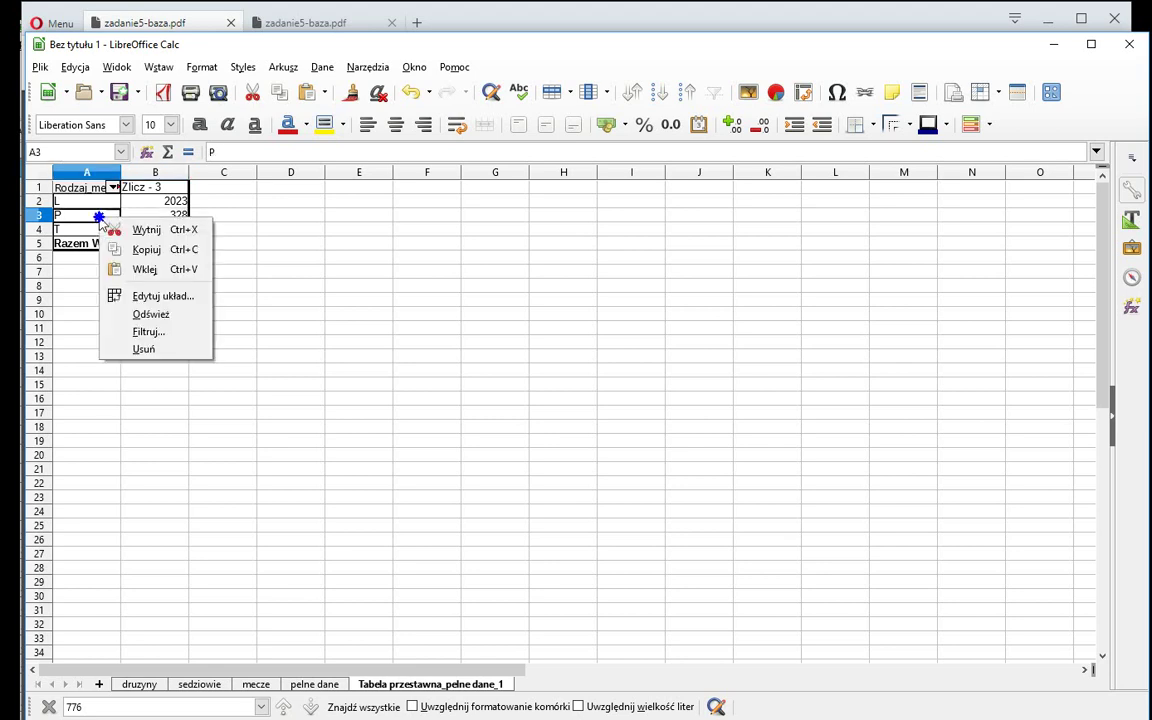
click(148, 331)
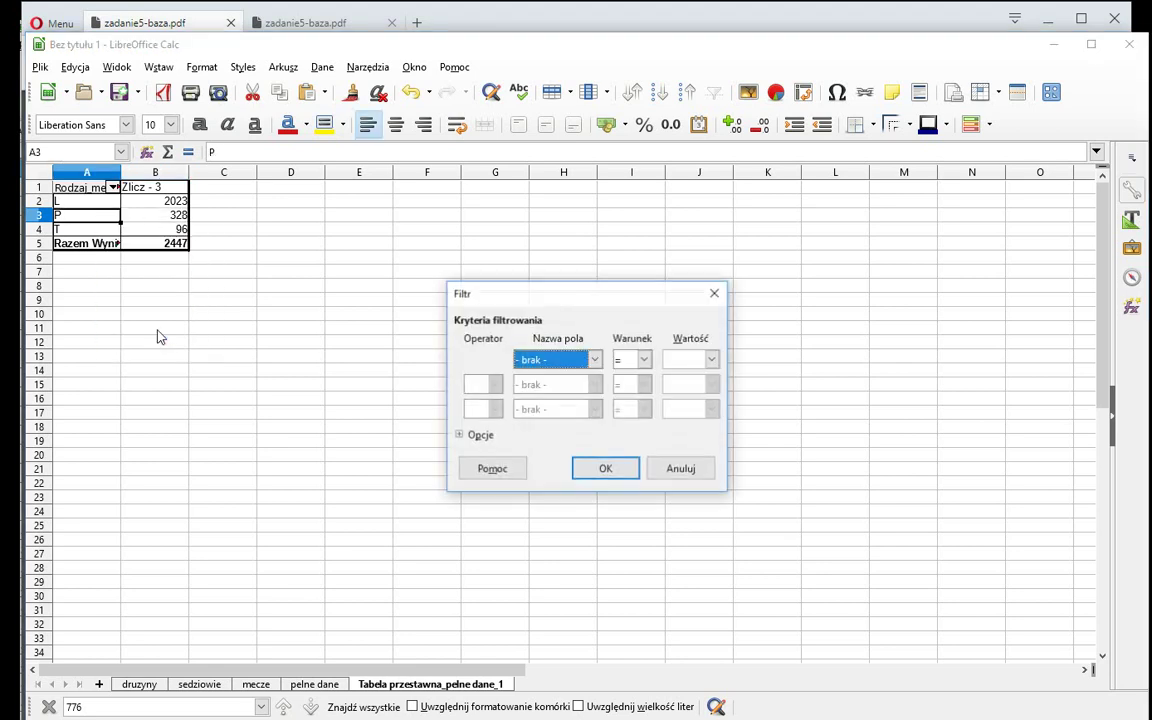
click(590, 360)
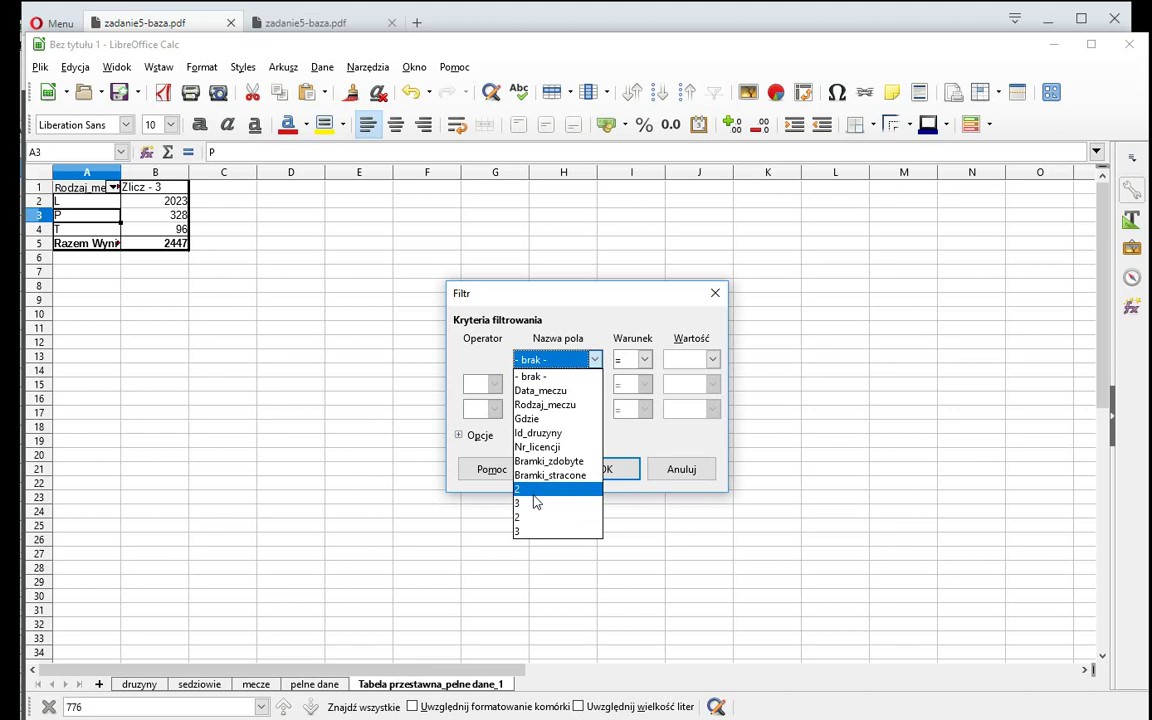
click(535, 508)
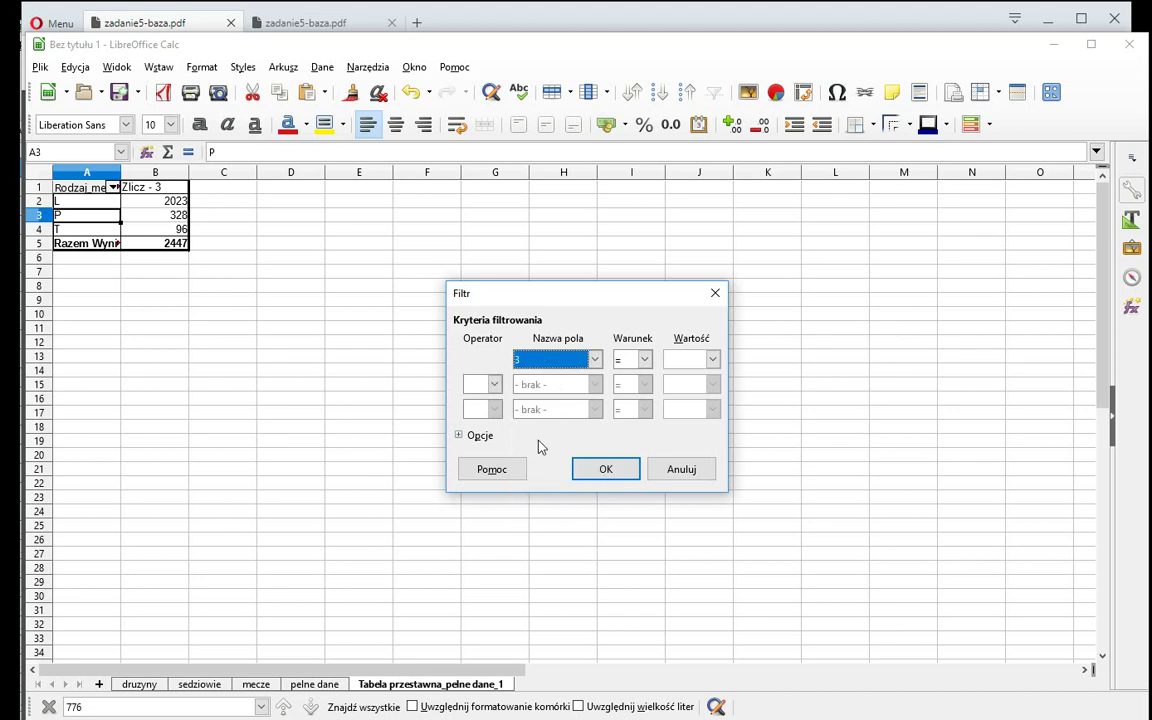
click(680, 360)
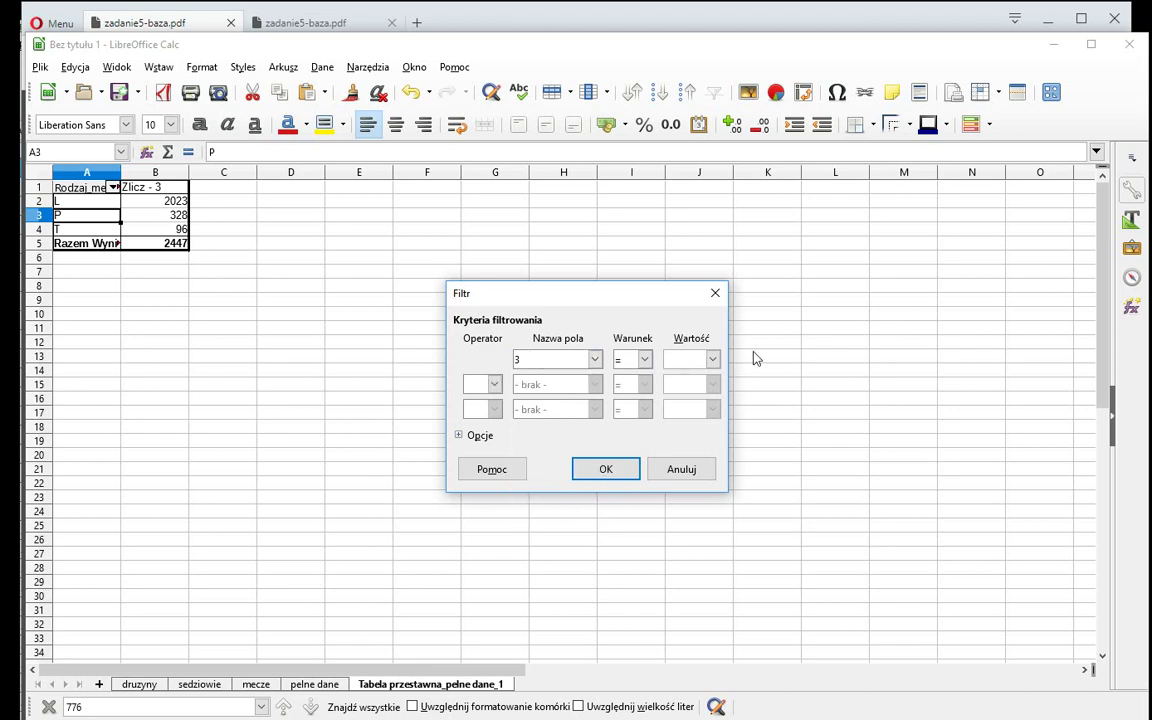
text(Kucyko)
text(wo)
click(609, 474)
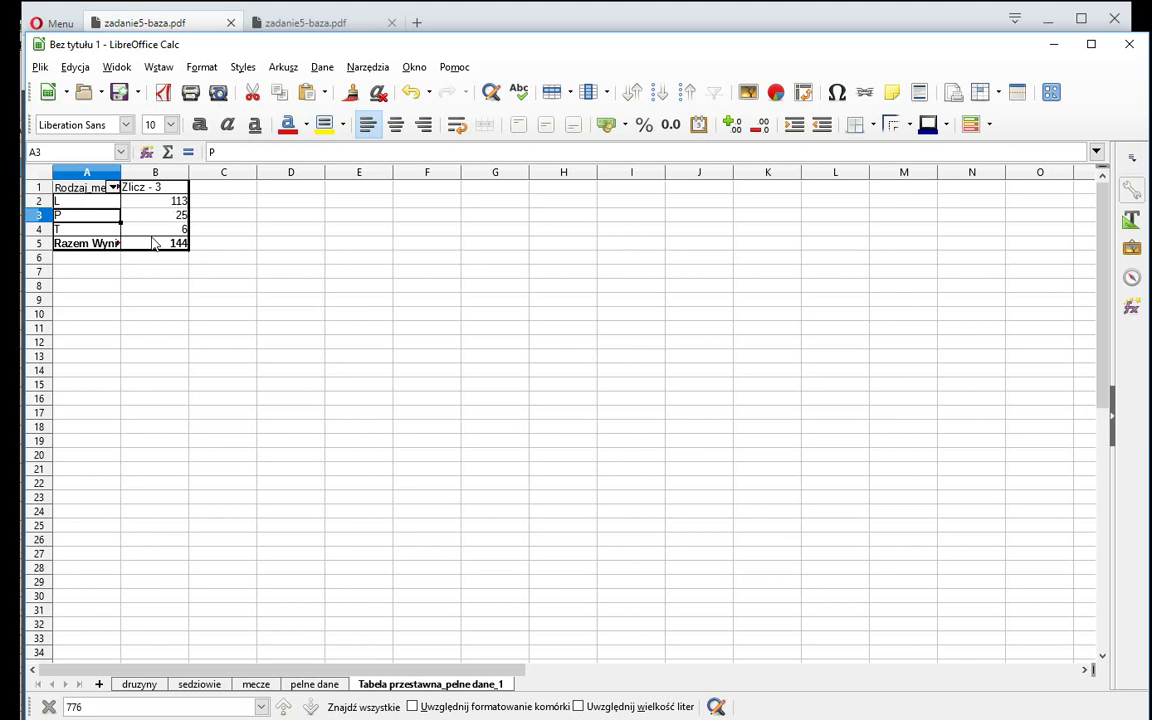
Step: Compare against the 5.1.a answer key in the Opera PDF (T 6, L 113, P 25), then return to Calc
key(alt+Tab)
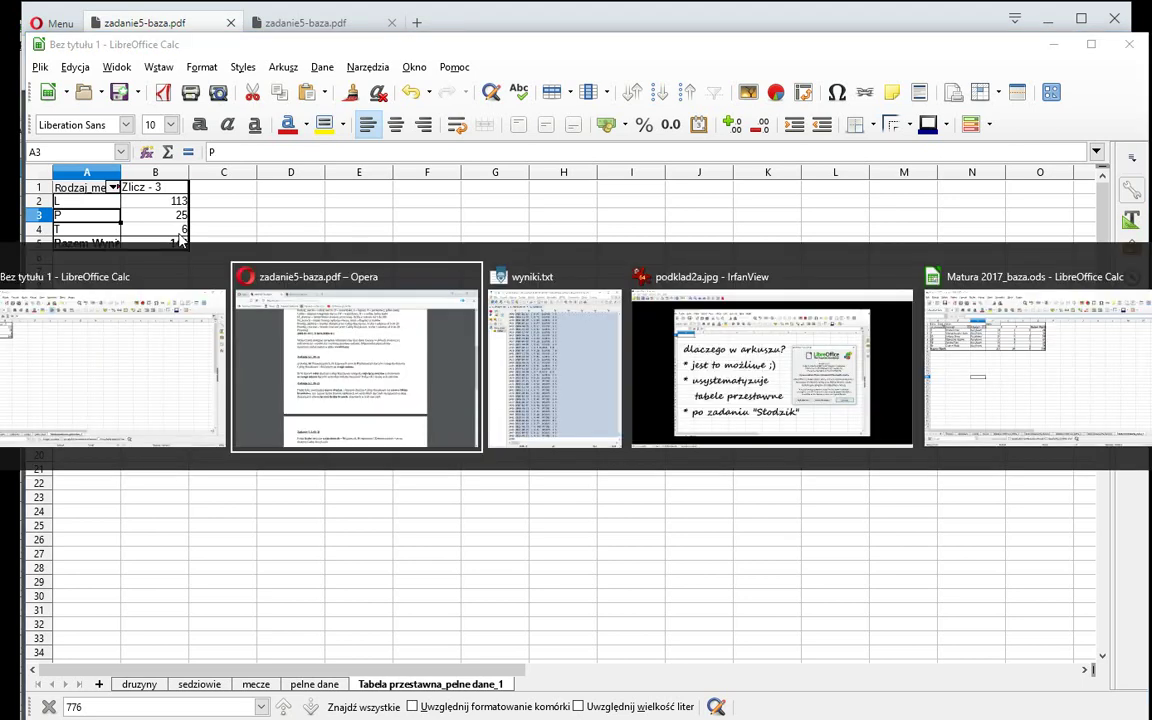
scroll(441, 478, down, 10)
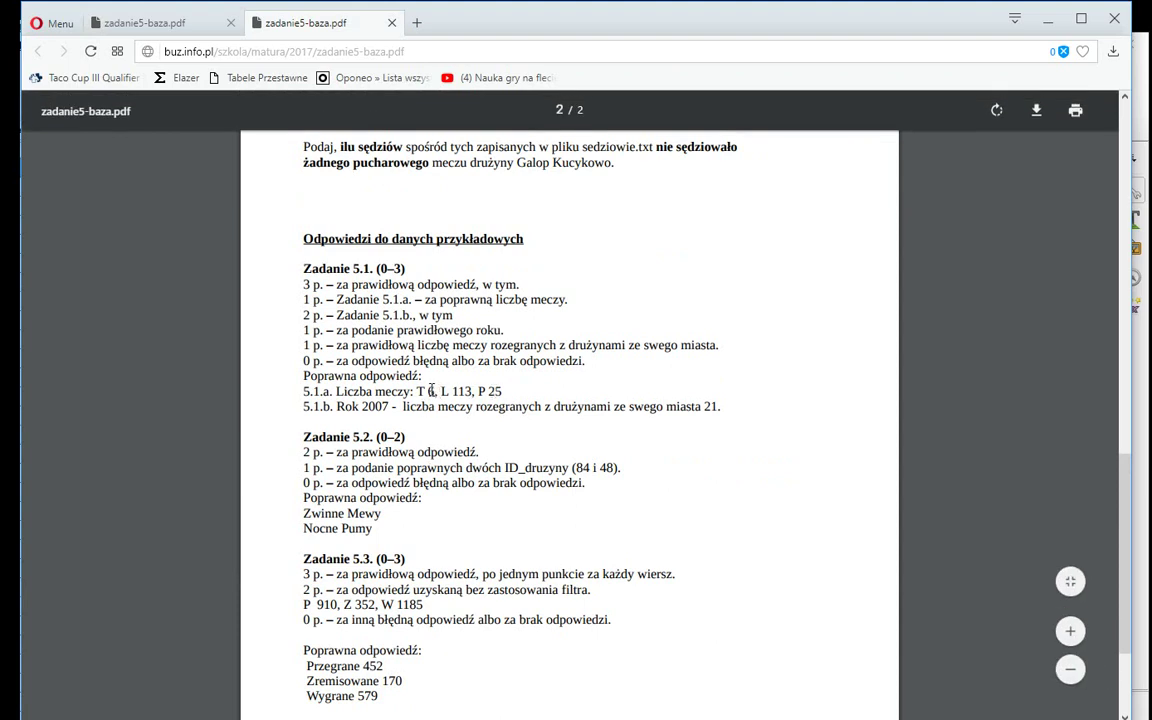
key(alt+Tab)
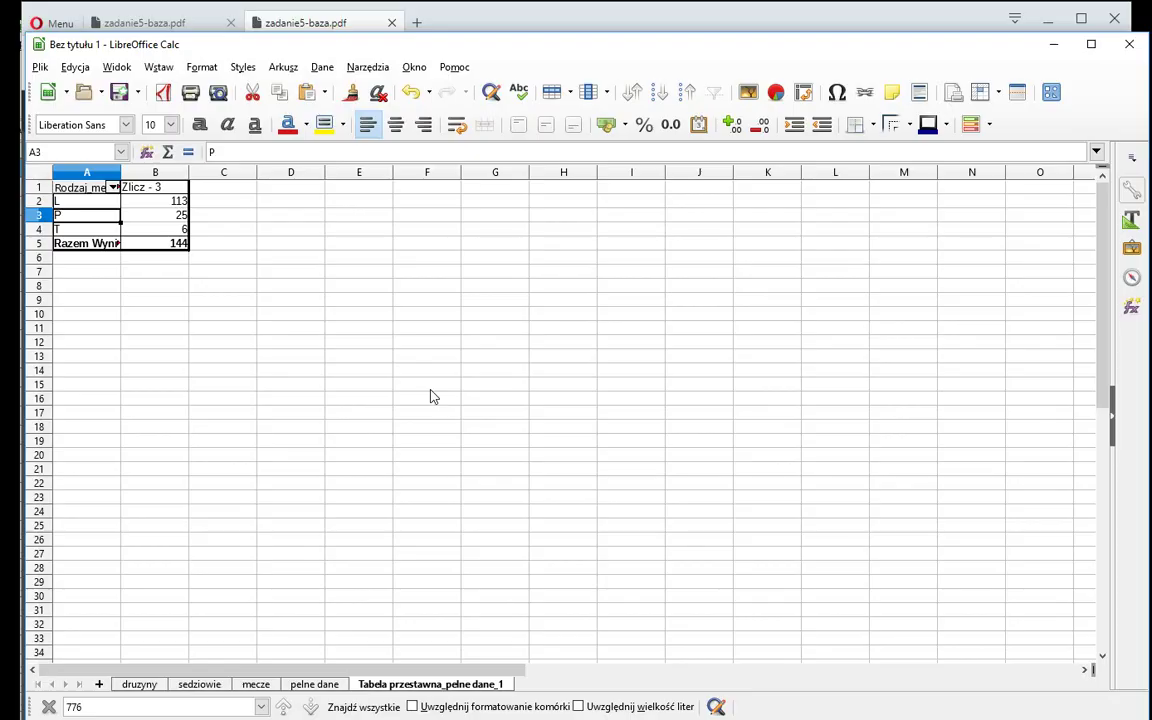
Step: Set the pivot filter field to '- brak -', restoring counts L 2023, P 328, T 96, total 2447
right_click(131, 215)
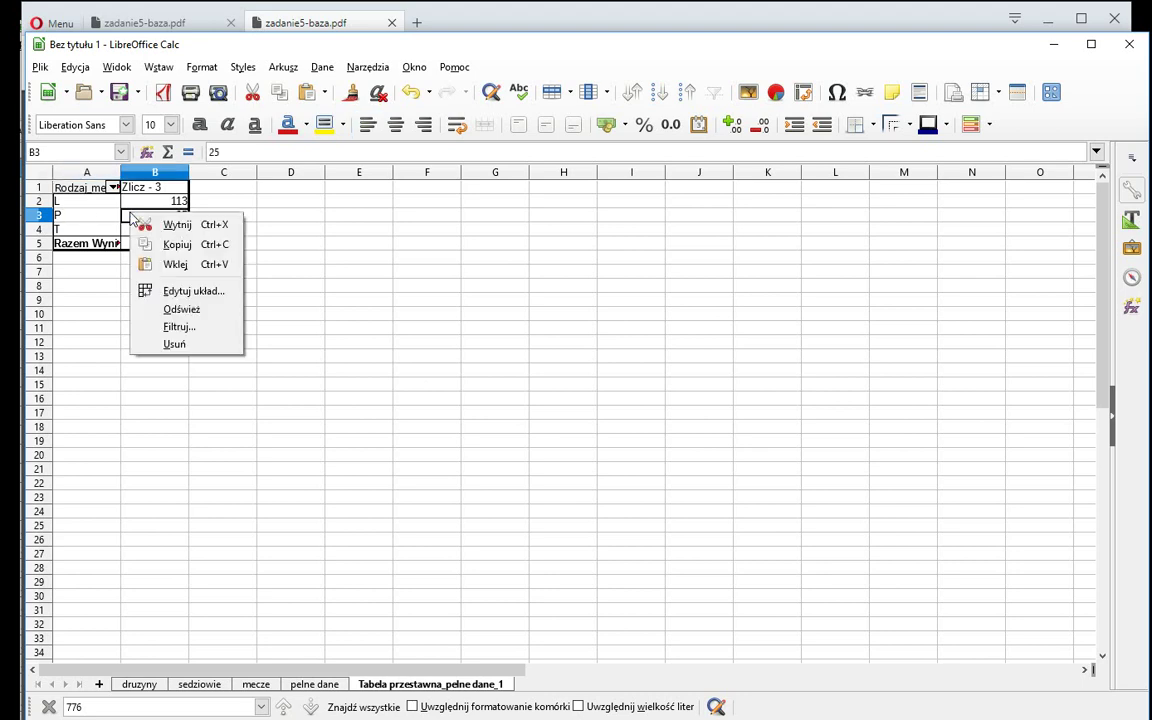
click(180, 329)
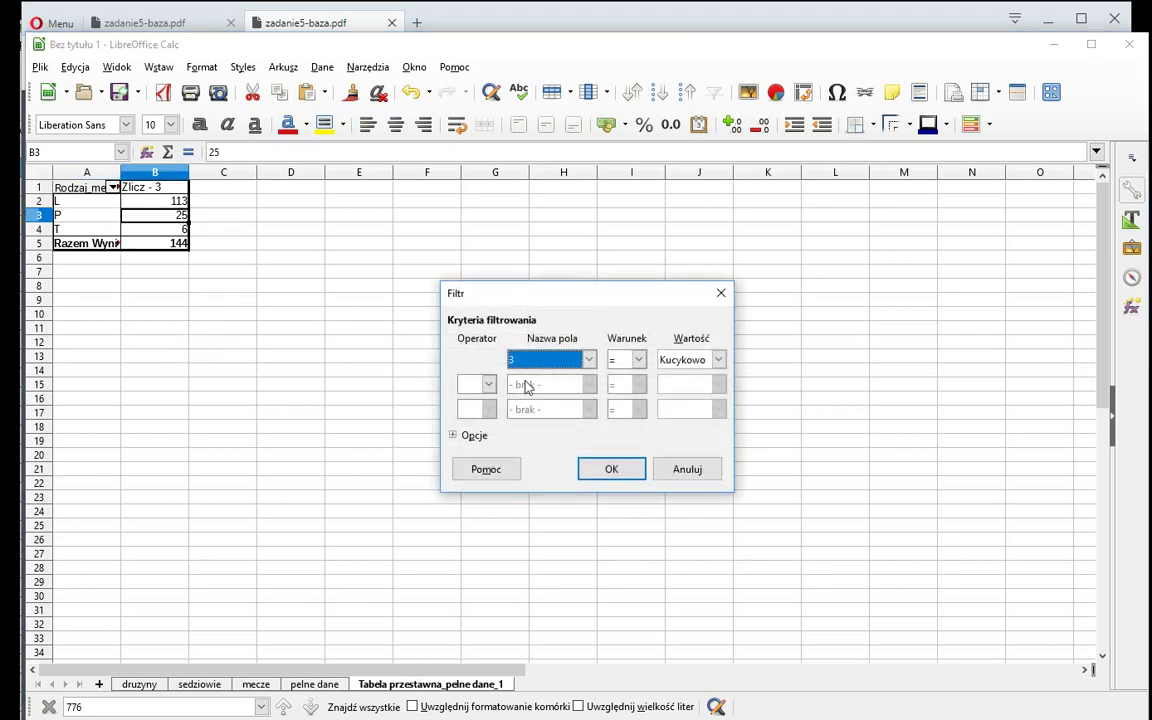
click(588, 361)
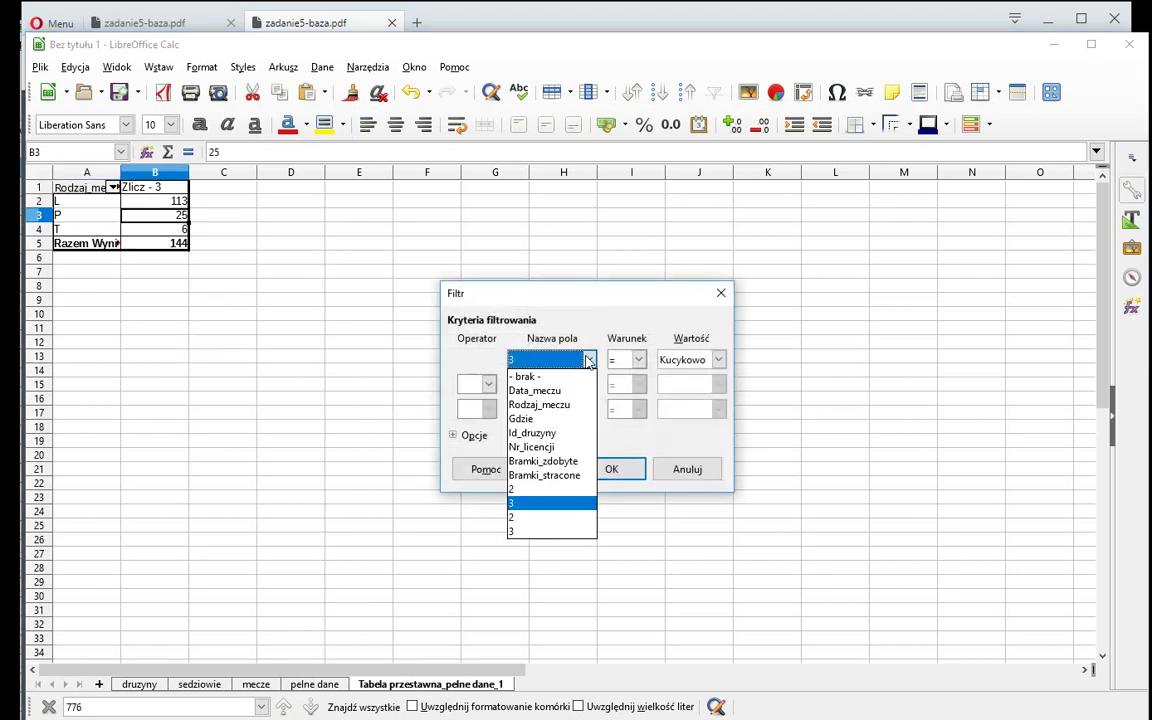
click(525, 376)
click(612, 469)
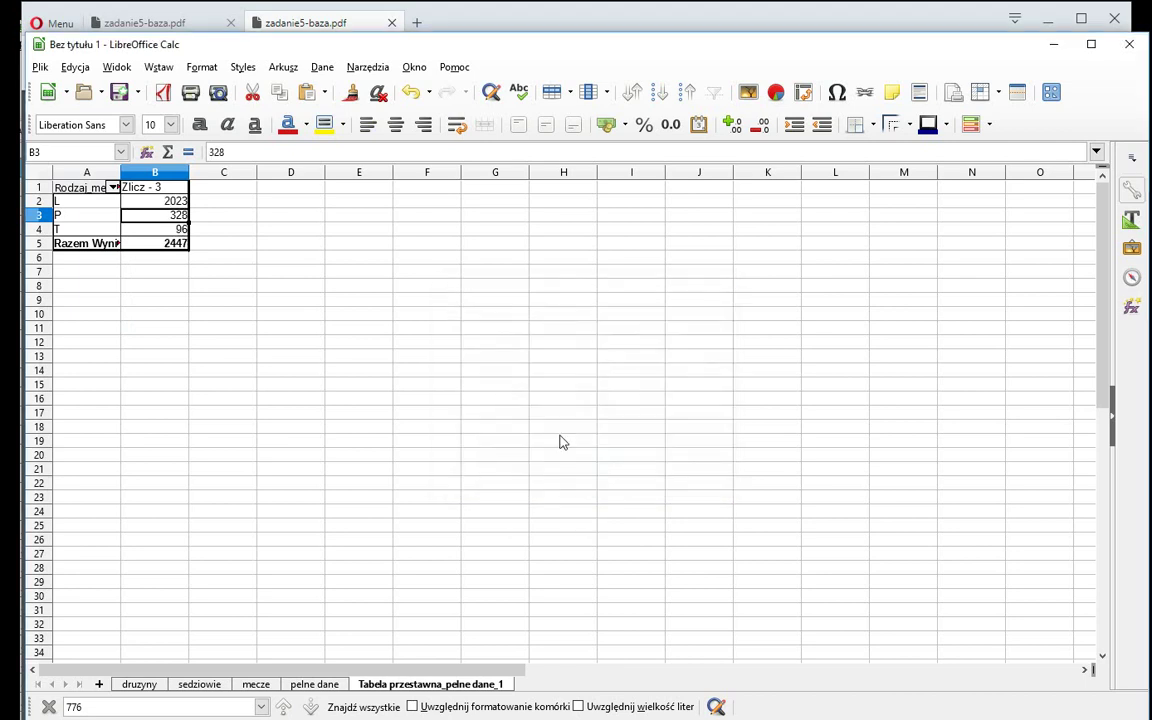
right_click(156, 214)
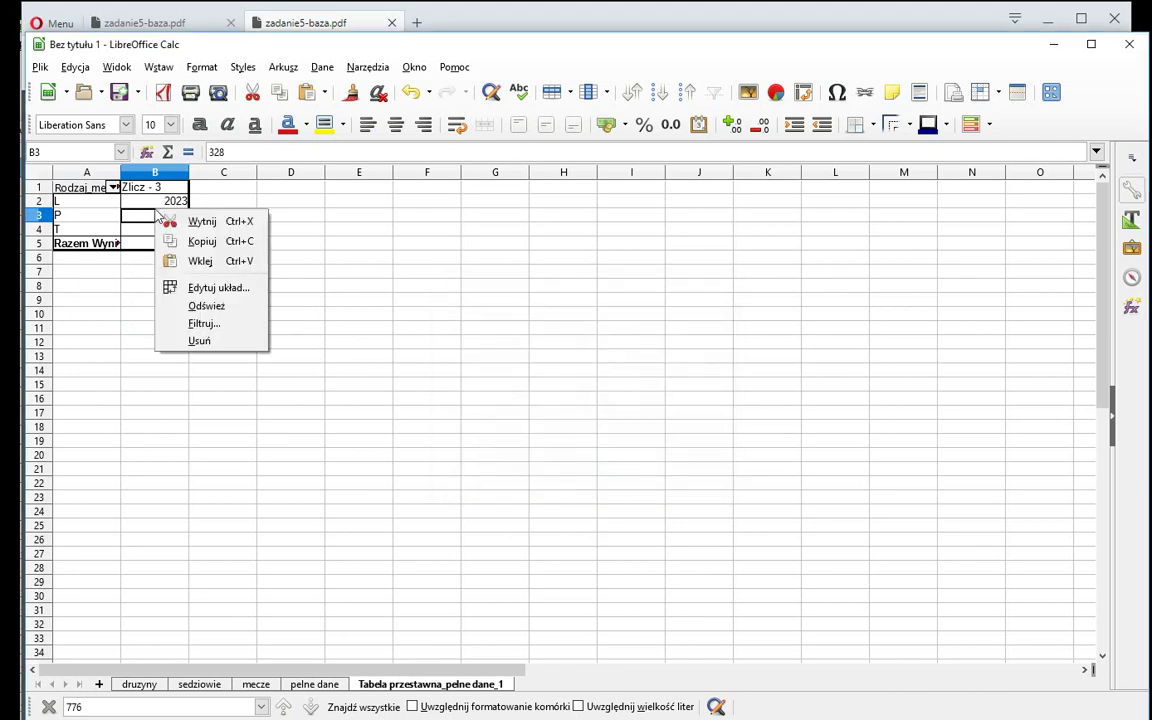
Step: Move the city field '3' into Pola stron so it filters the pivot, still showing all cities
click(226, 290)
mouse_move(696, 272)
mouse_down()
mouse_move(573, 226)
mouse_move(570, 214)
mouse_up()
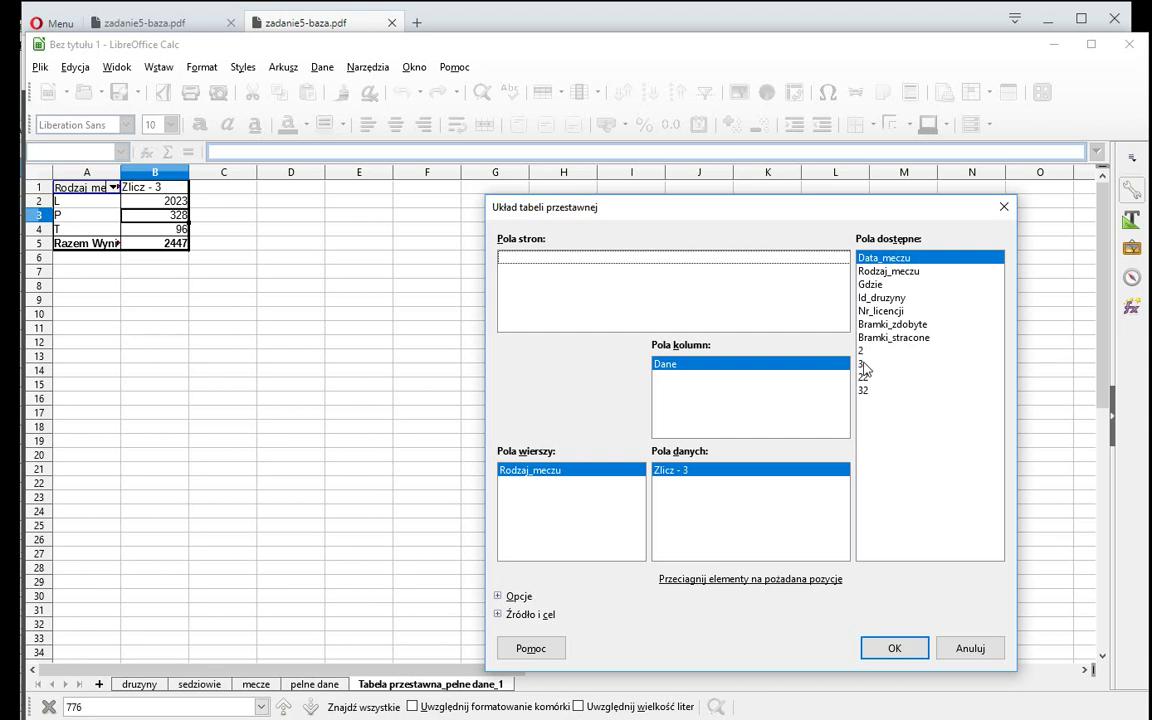
drag(868, 372, 604, 284)
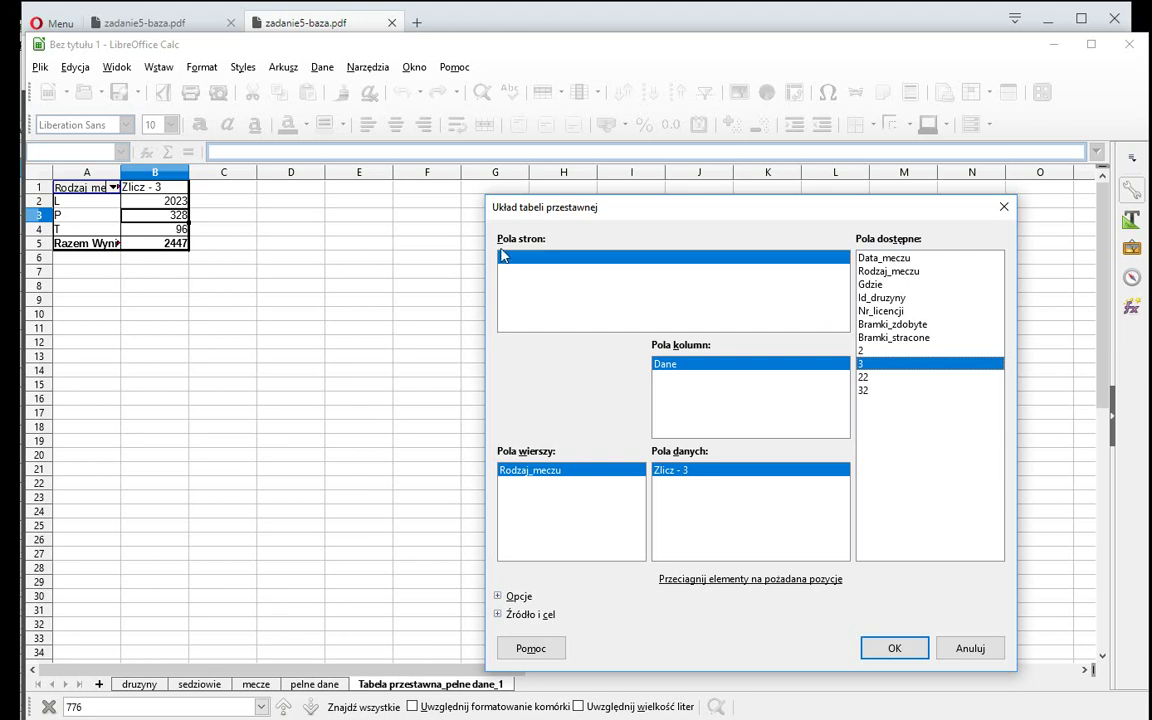
click(893, 649)
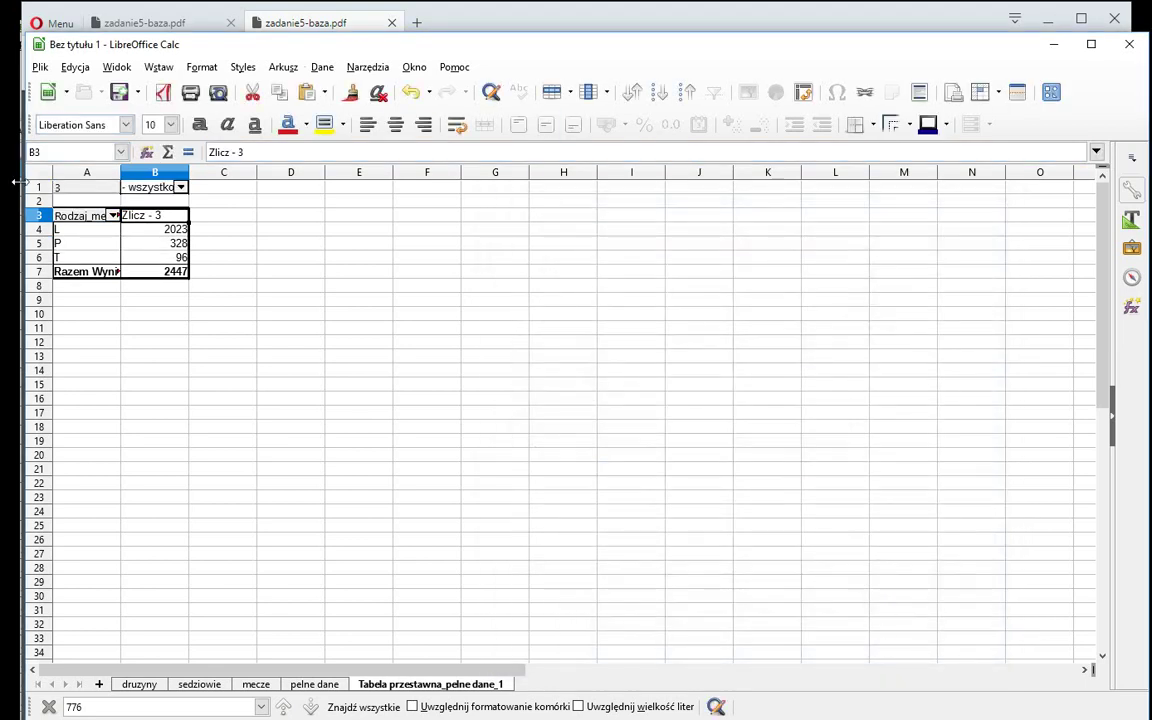
Step: Filter the pivot to Kucykowo only (L 113, P 25, T 6, total 144) and compare with the task PDF
click(180, 188)
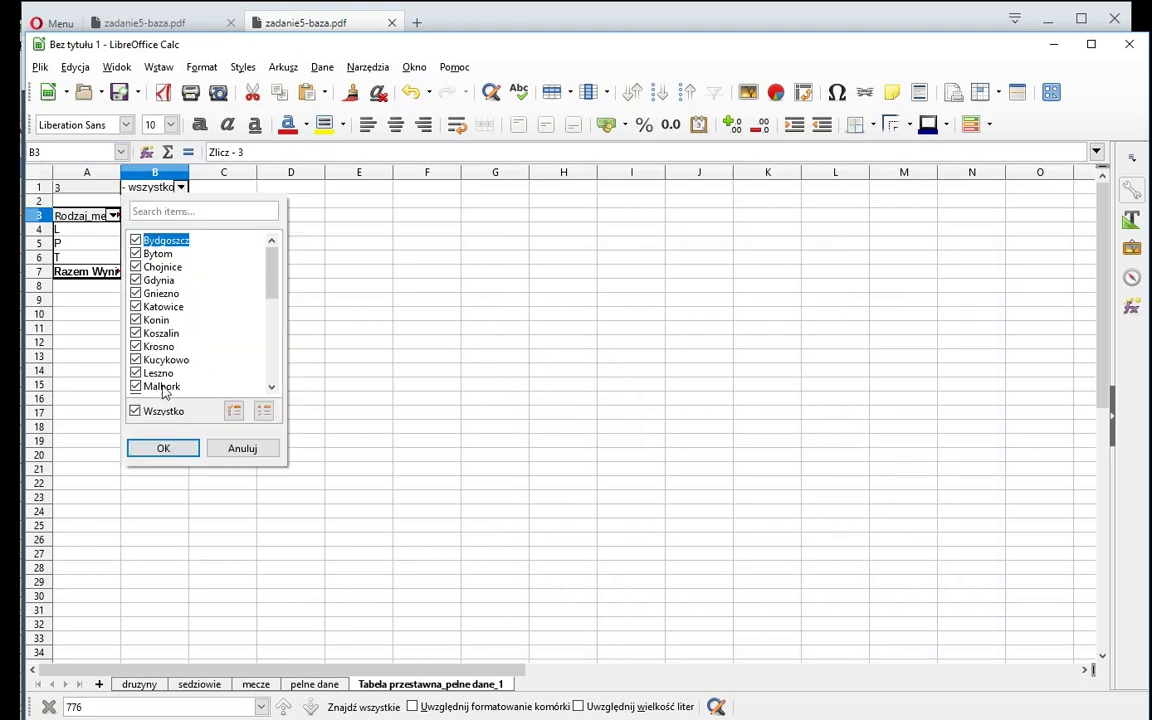
click(136, 413)
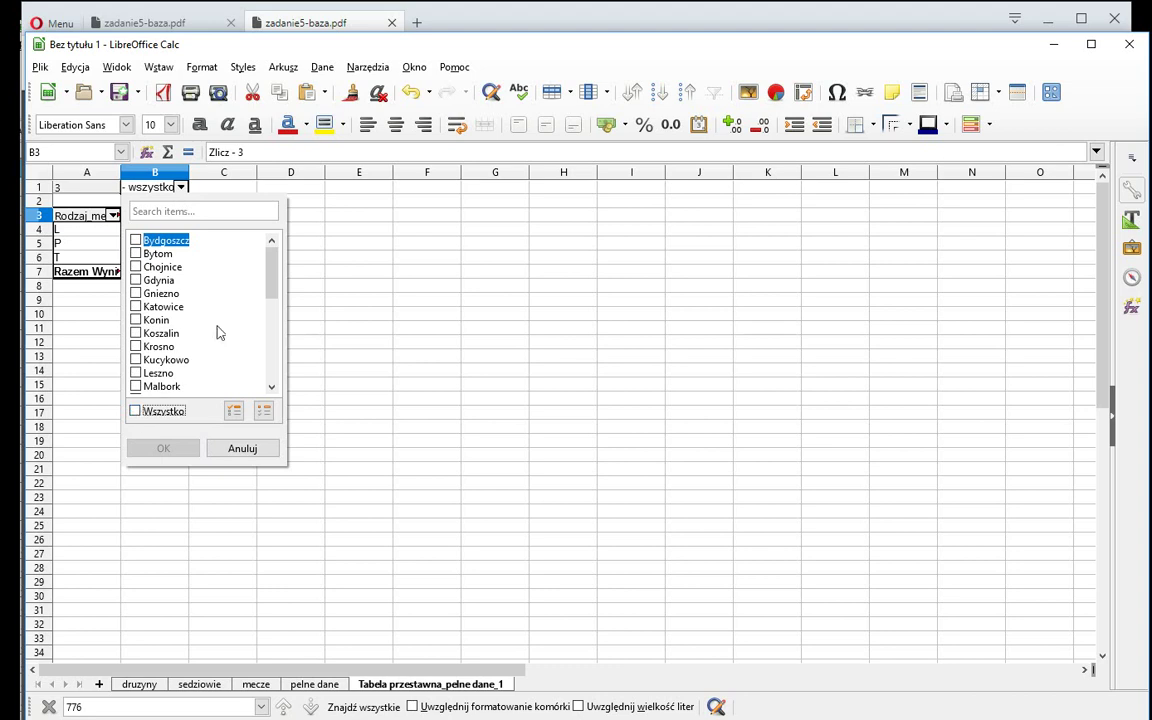
drag(276, 270, 275, 288)
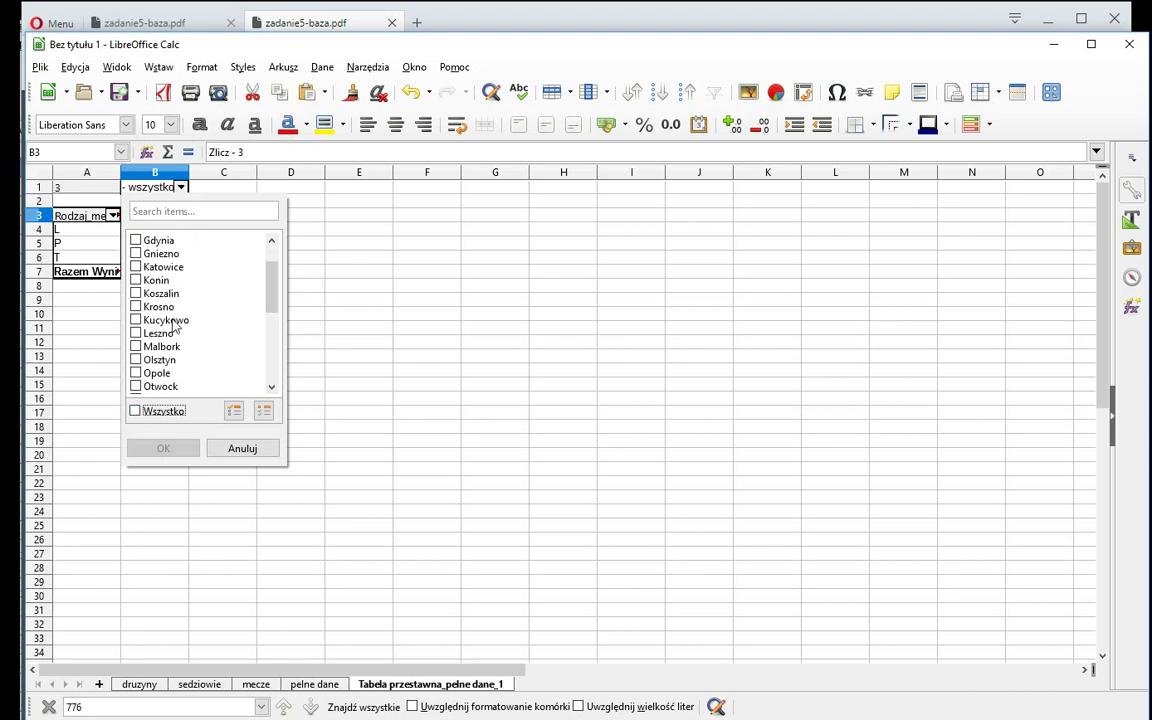
click(136, 320)
click(180, 448)
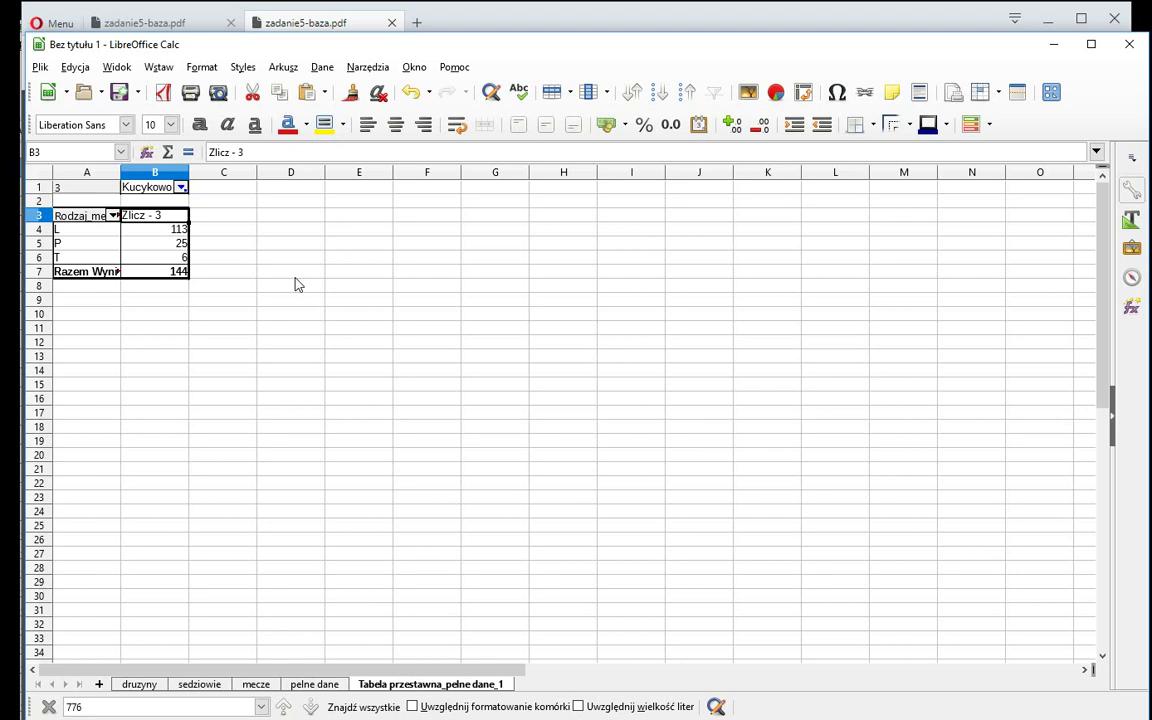
key(alt+Tab)
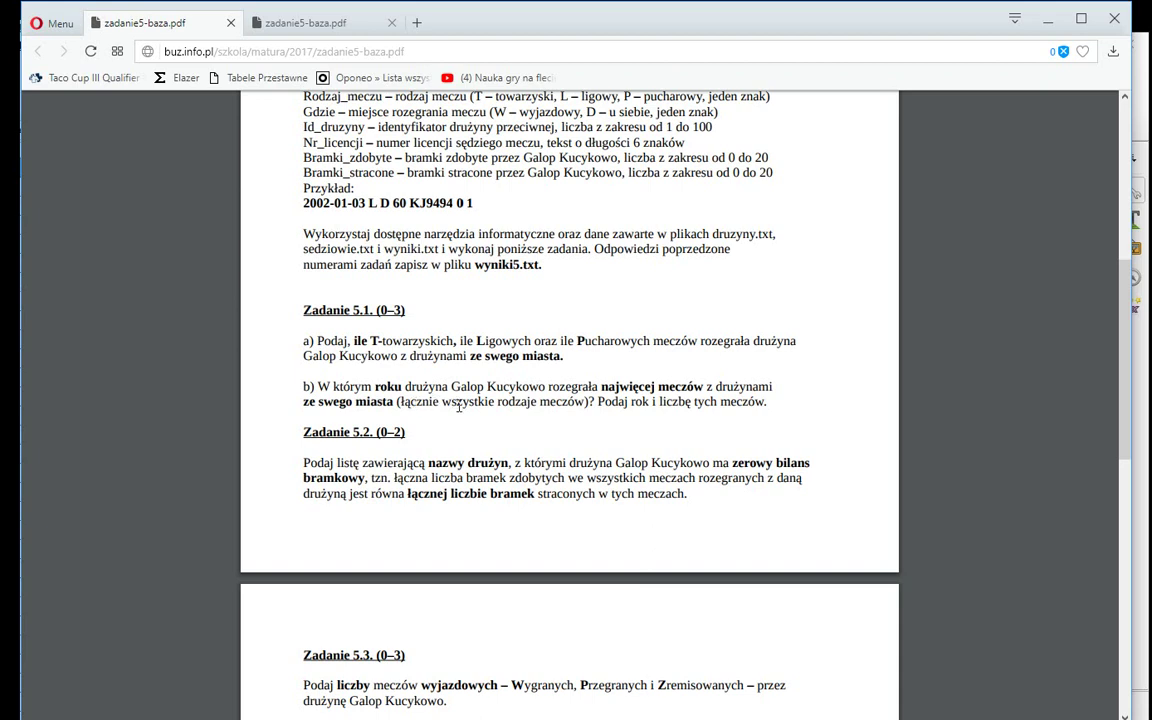
key(alt+Tab)
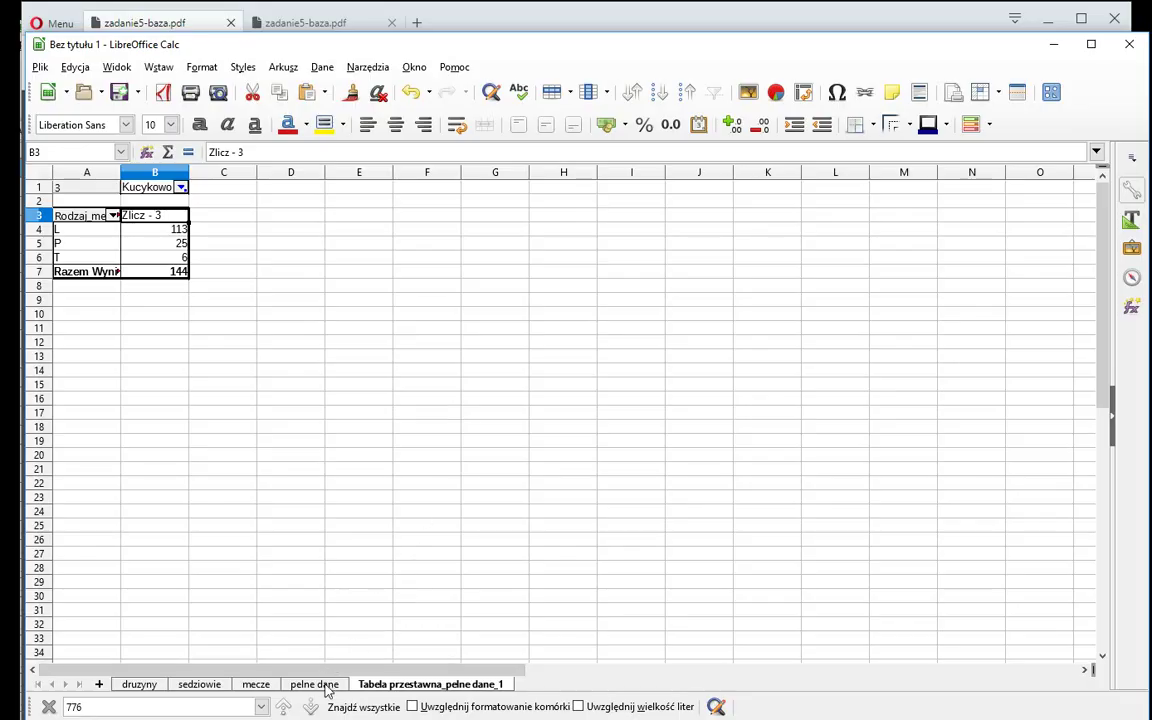
Step: Start a new pivot table from the pelne dane data range
click(318, 684)
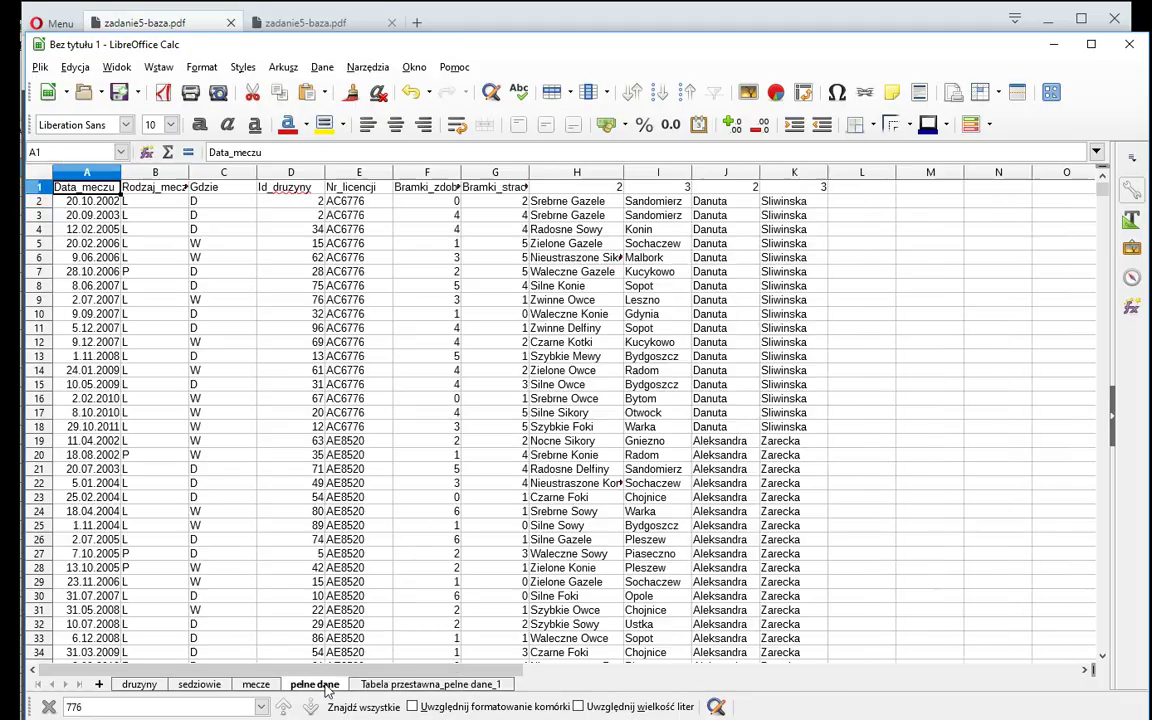
click(362, 330)
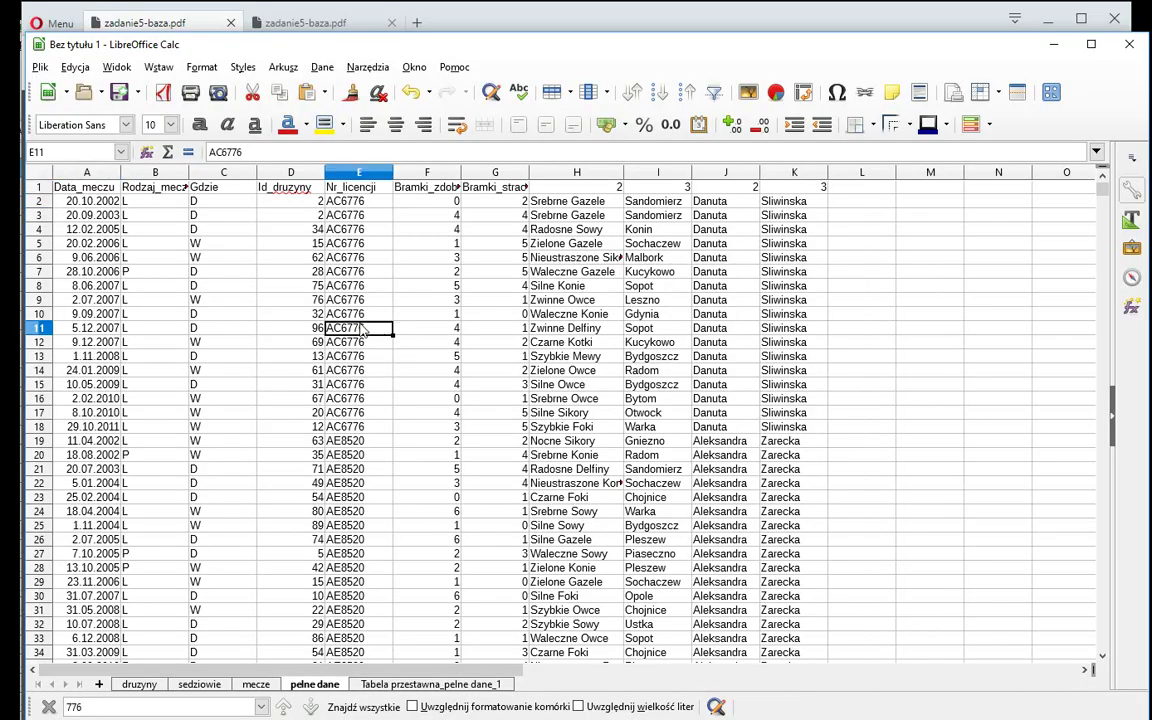
click(321, 67)
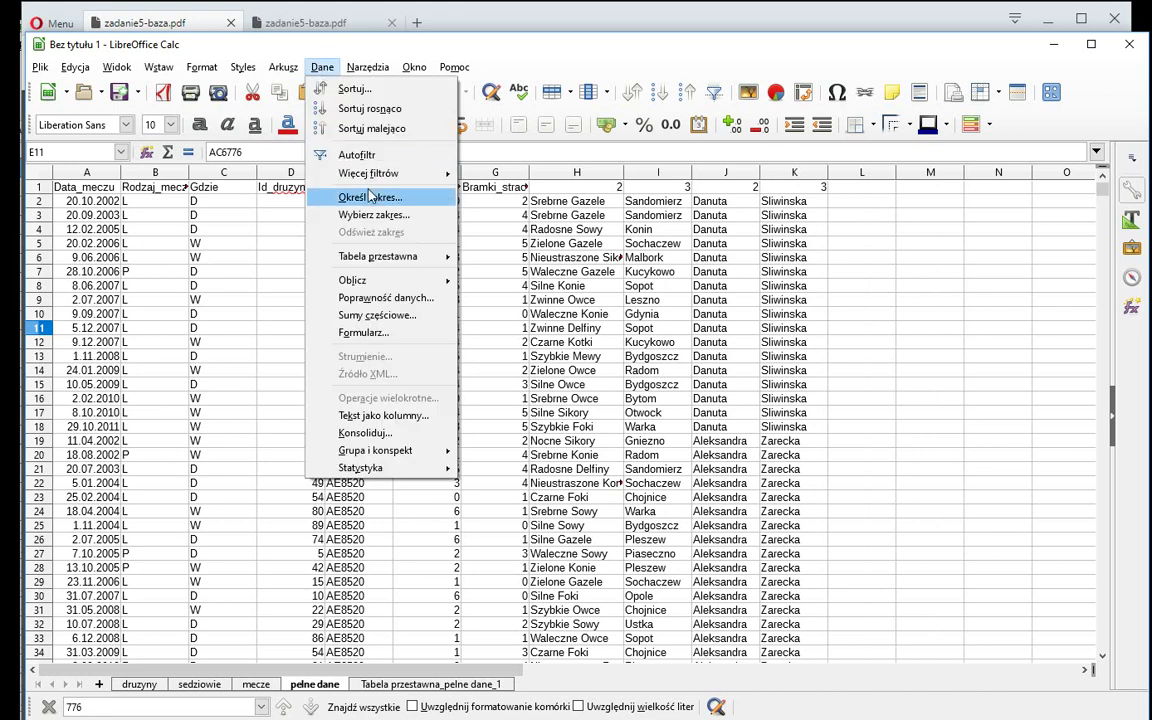
mouse_move(378, 256)
click(488, 260)
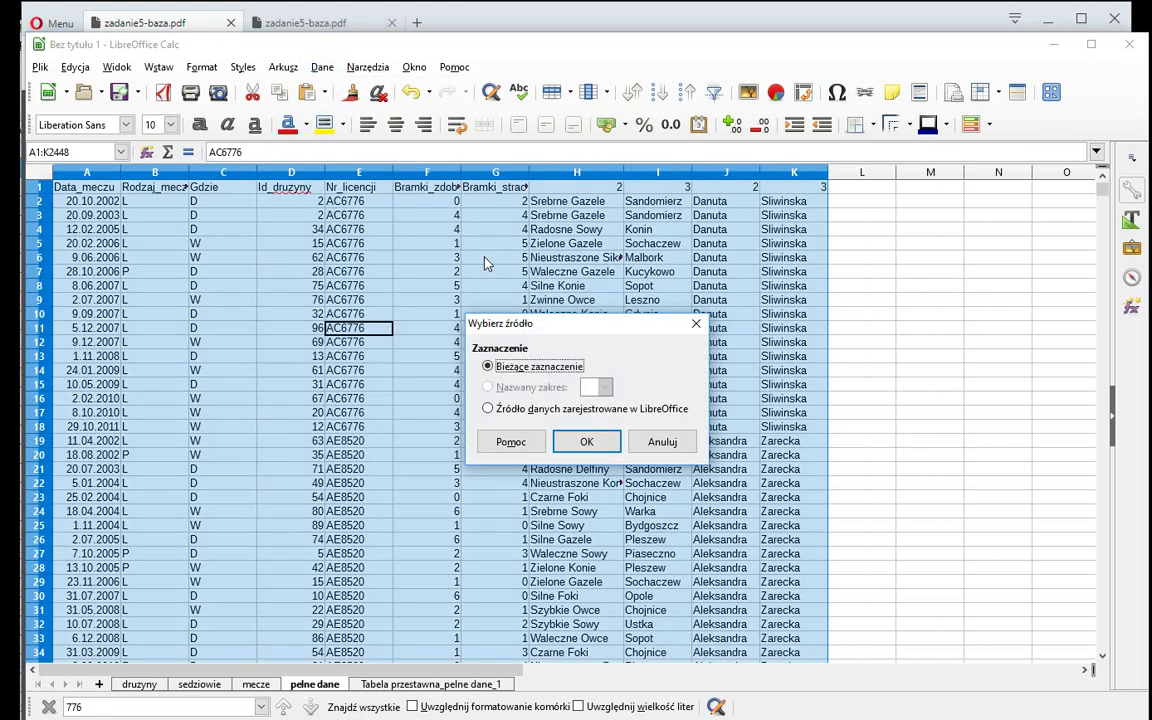
click(586, 440)
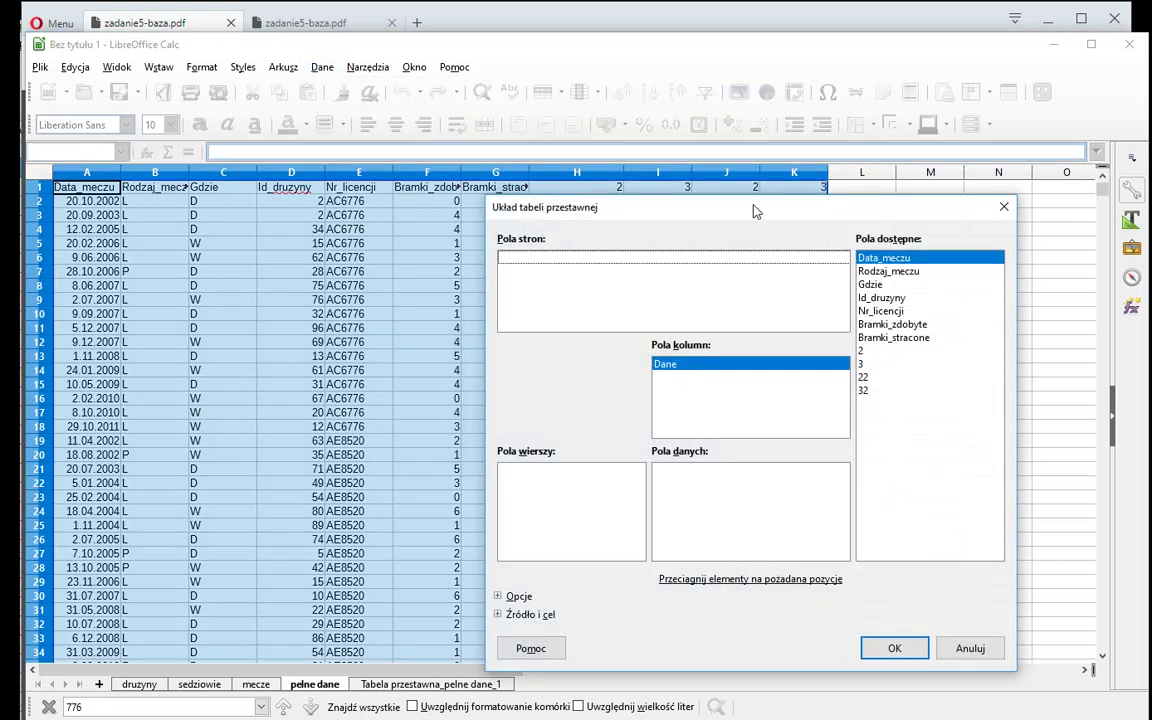
Step: Put Data_meczu in the row fields and count Nr_licencji as the data field
click(905, 259)
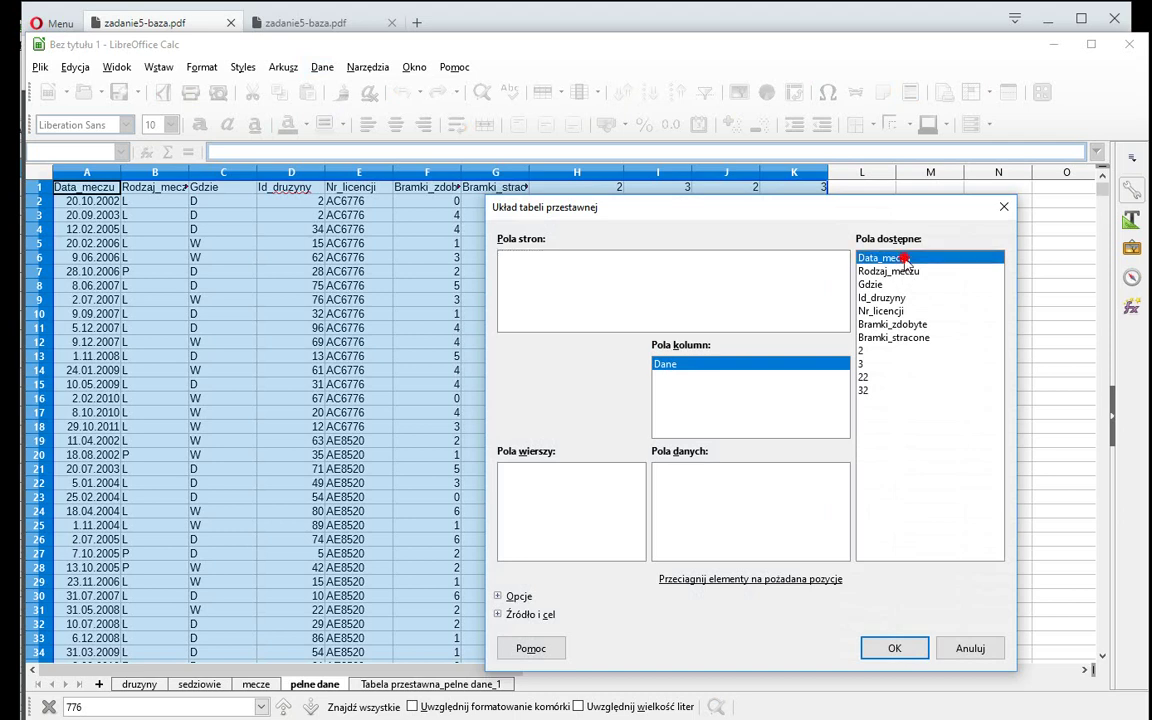
drag(905, 259, 524, 496)
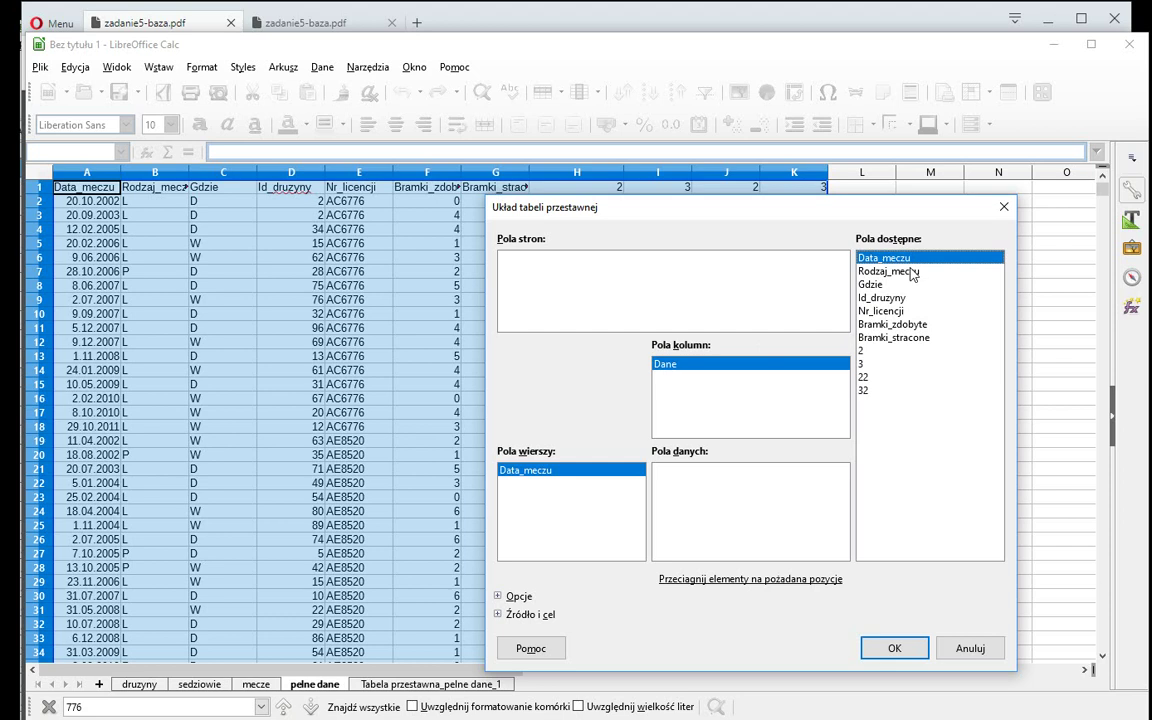
drag(898, 317, 664, 494)
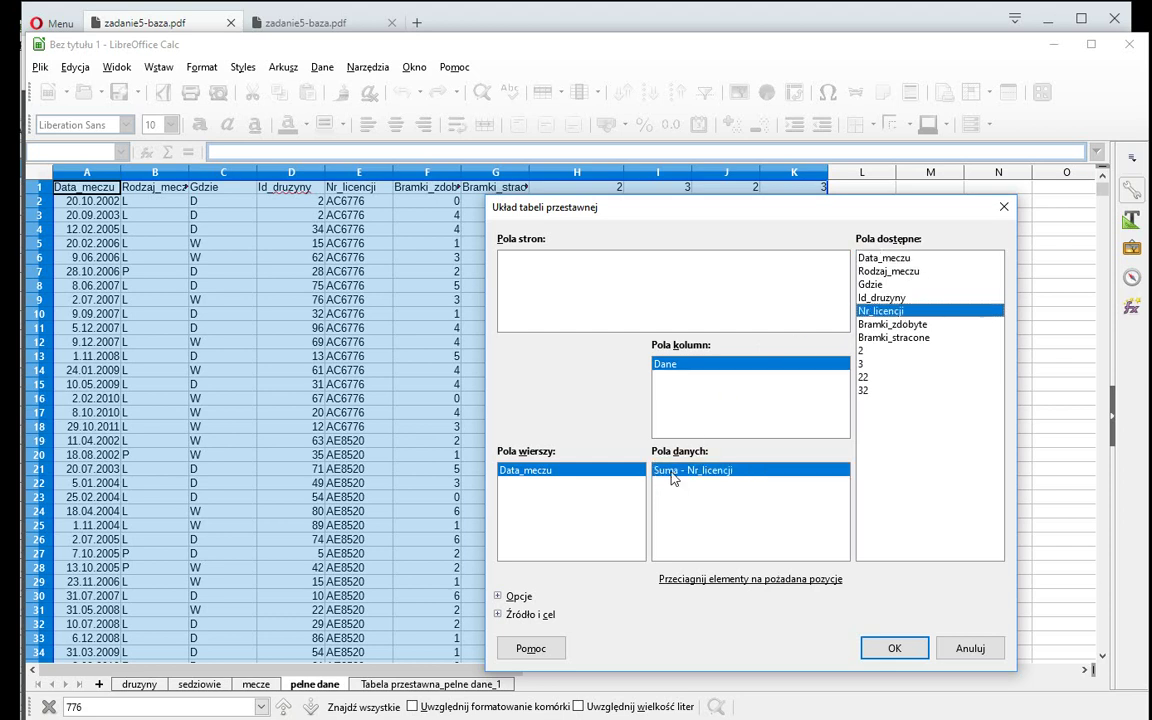
double_click(664, 470)
click(660, 370)
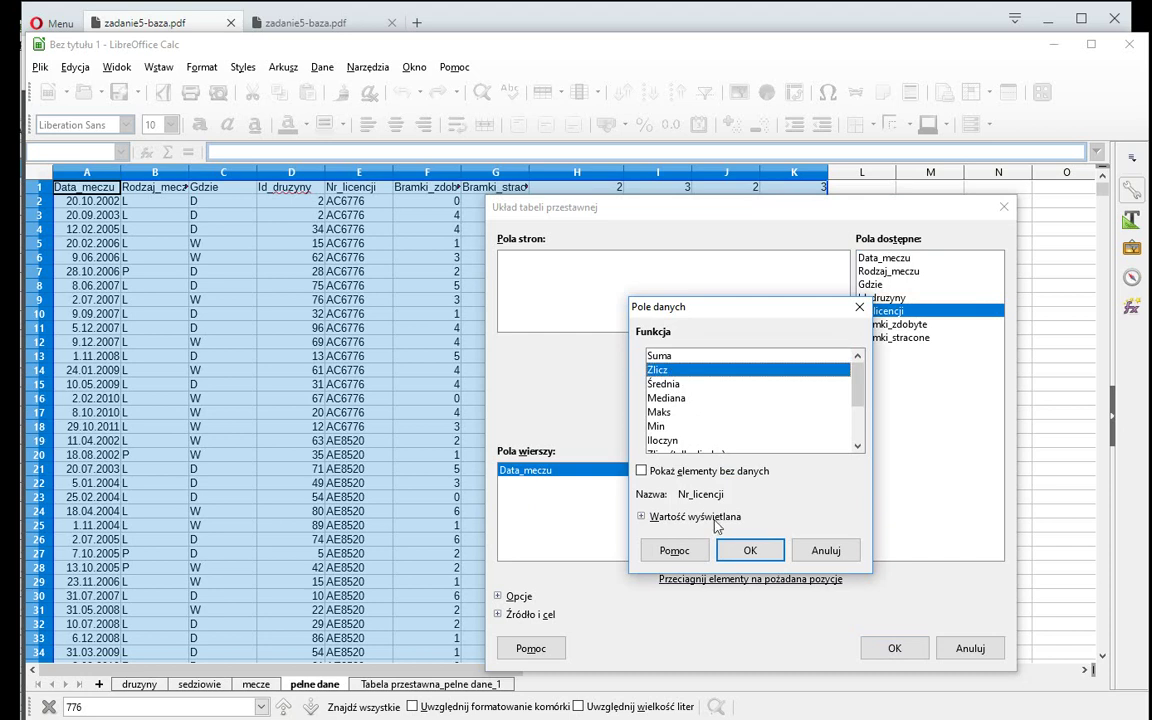
click(742, 549)
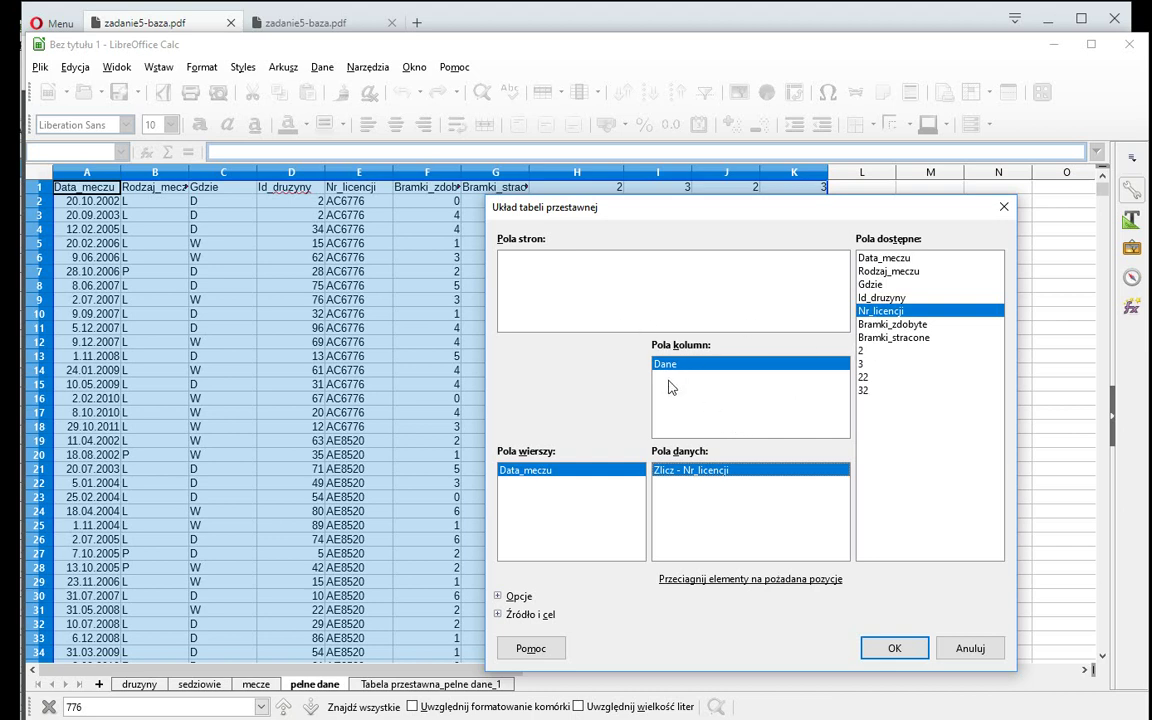
click(885, 650)
click(96, 216)
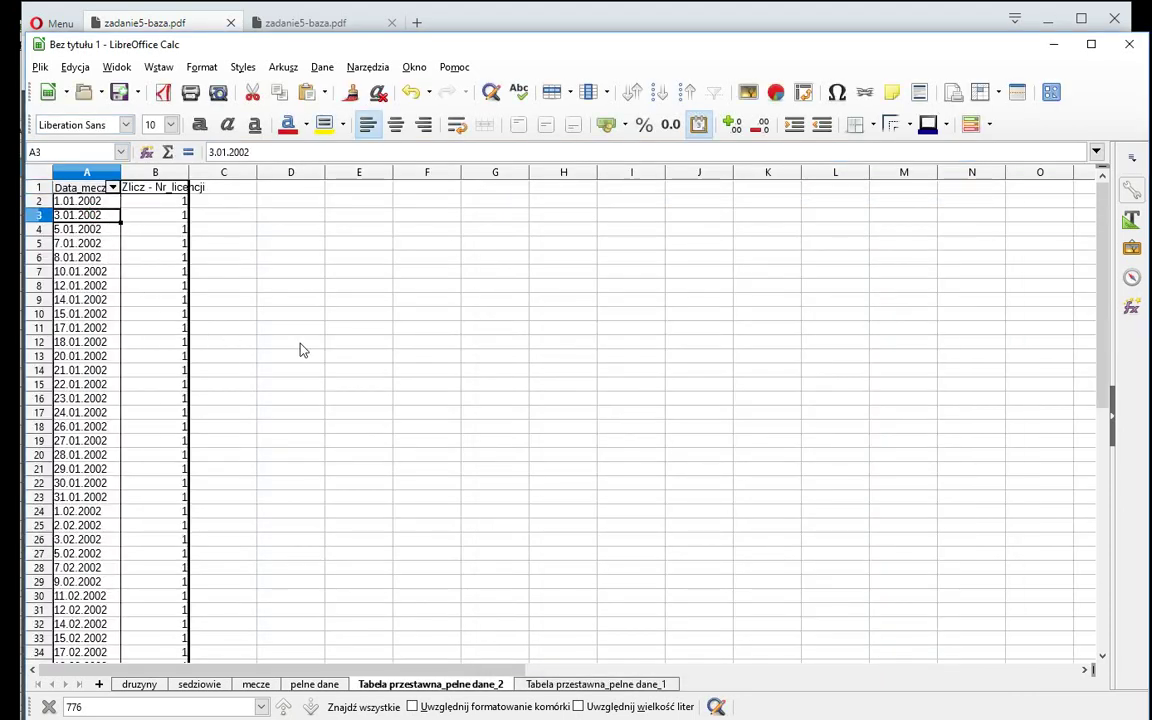
Step: Group the match dates by year instead of month, giving 2002–2011 counts (2002: 250, total 2447)
key(F12)
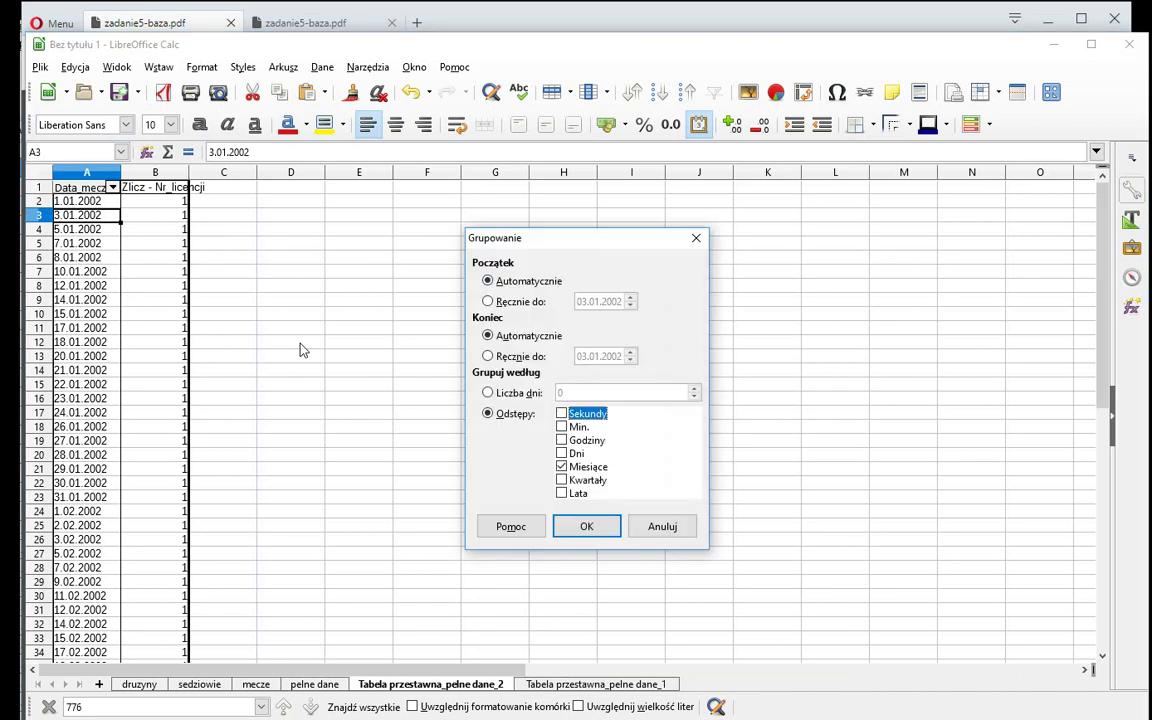
click(561, 466)
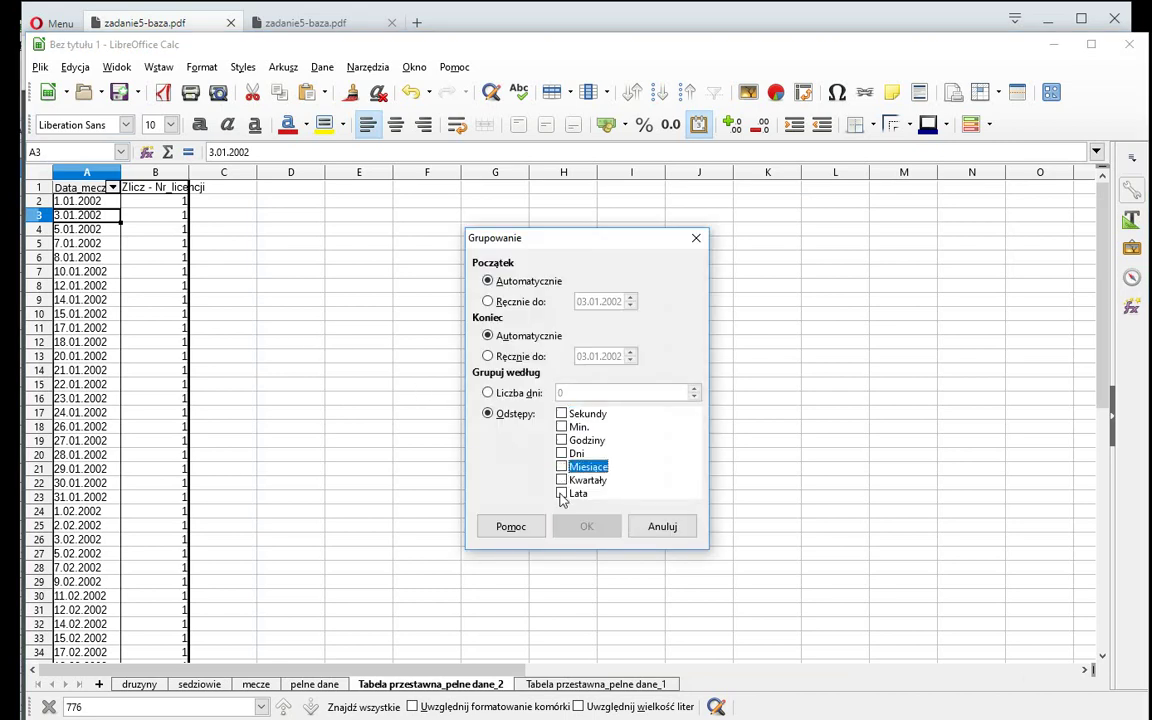
click(561, 493)
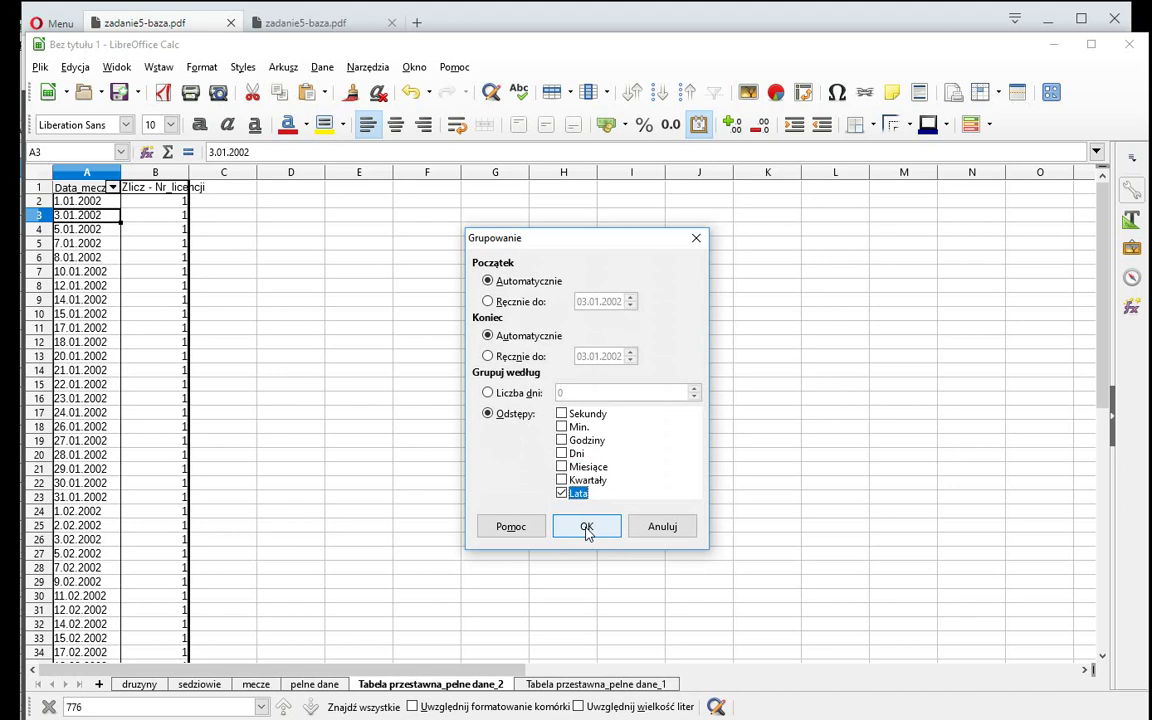
click(587, 531)
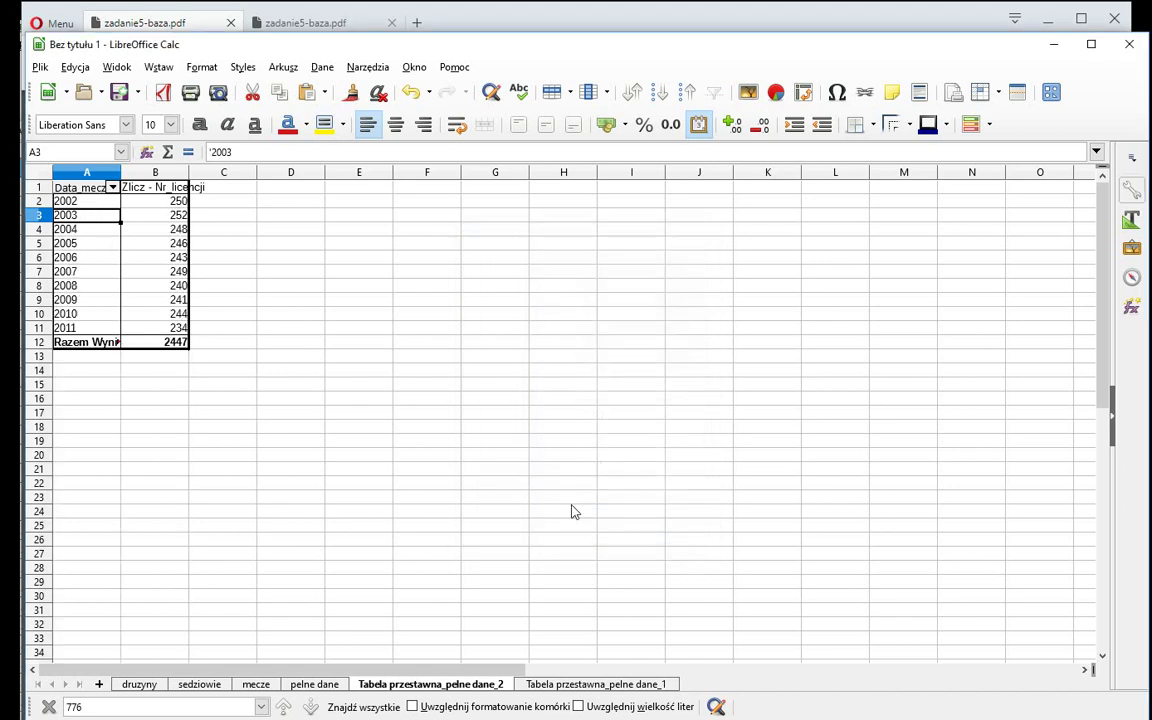
click(153, 208)
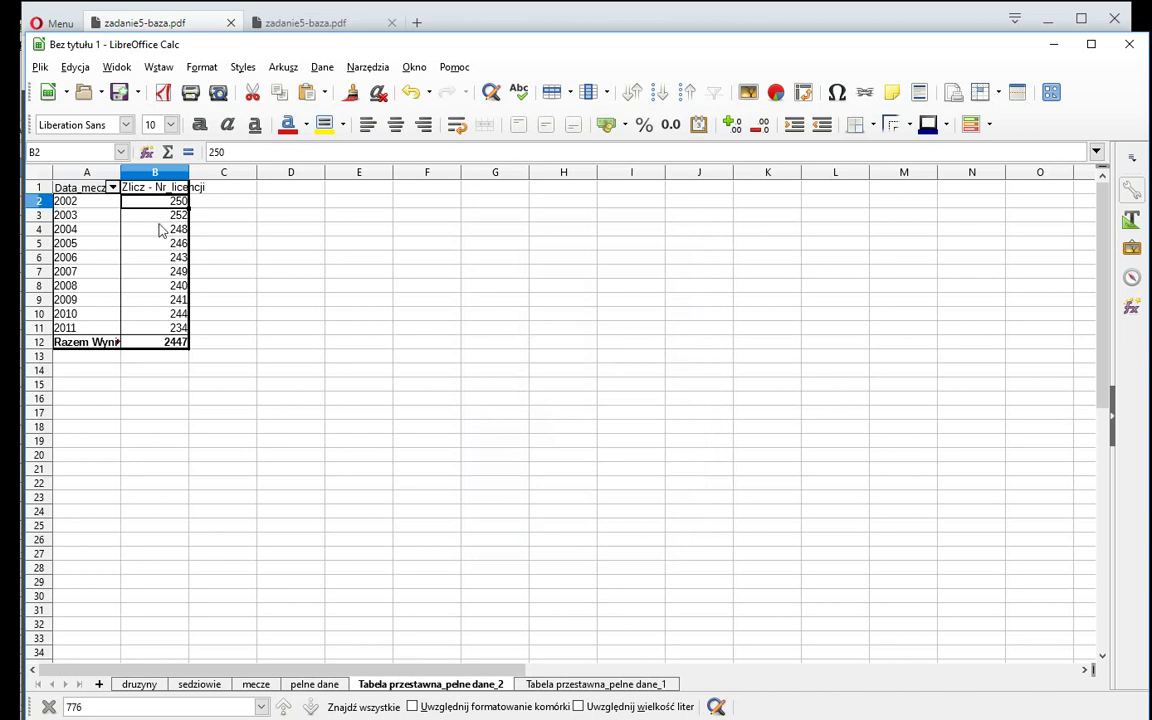
Step: Add the city field 3 to the yearly pivot's page fields
right_click(80, 243)
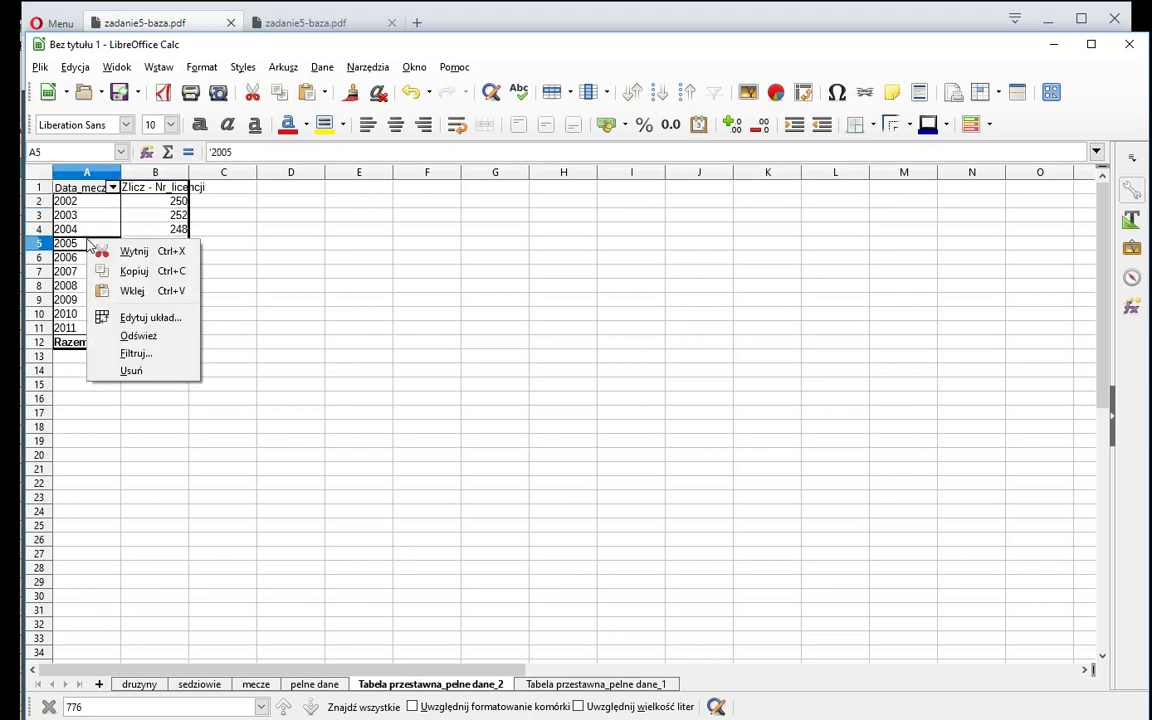
click(140, 313)
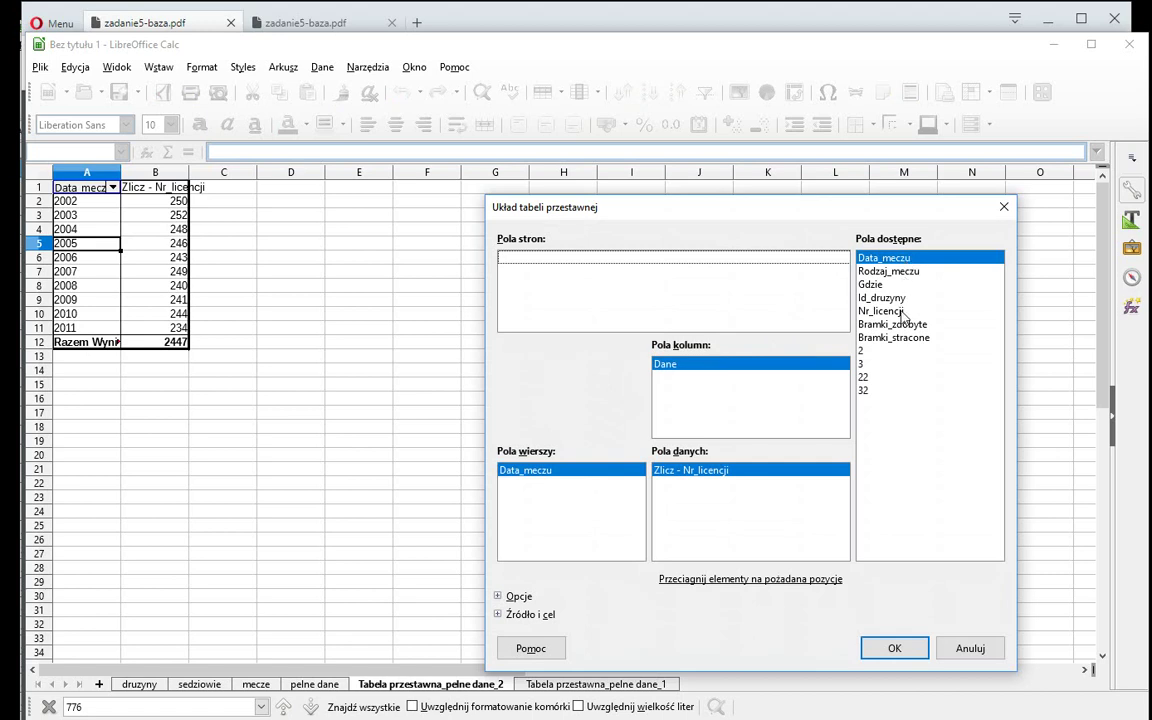
drag(877, 366, 568, 285)
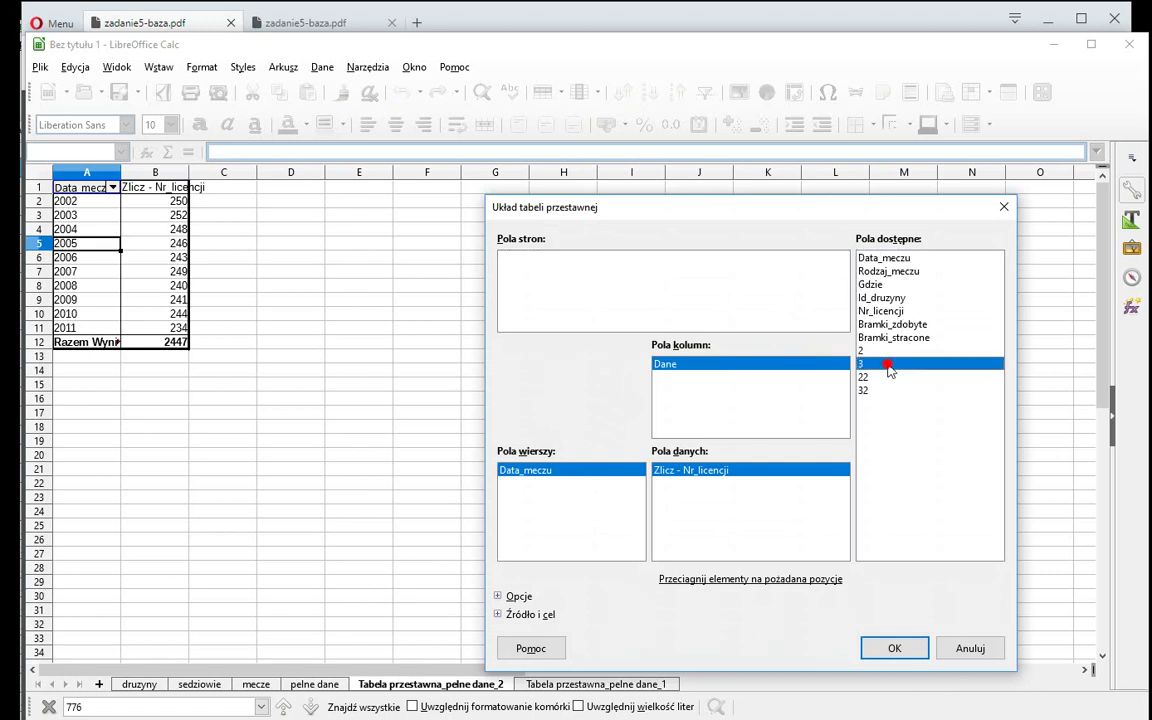
click(890, 647)
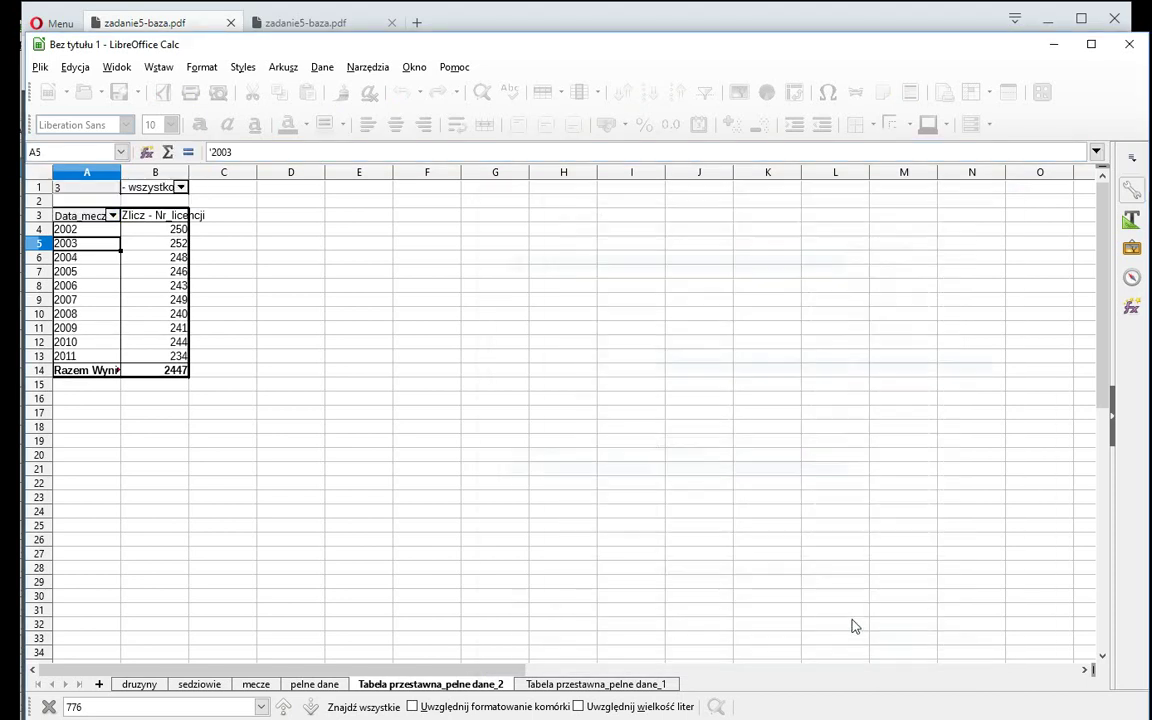
Step: Restrict the page filter to Kucykowo only, giving yearly counts totalling 144, and check the task PDF
click(181, 187)
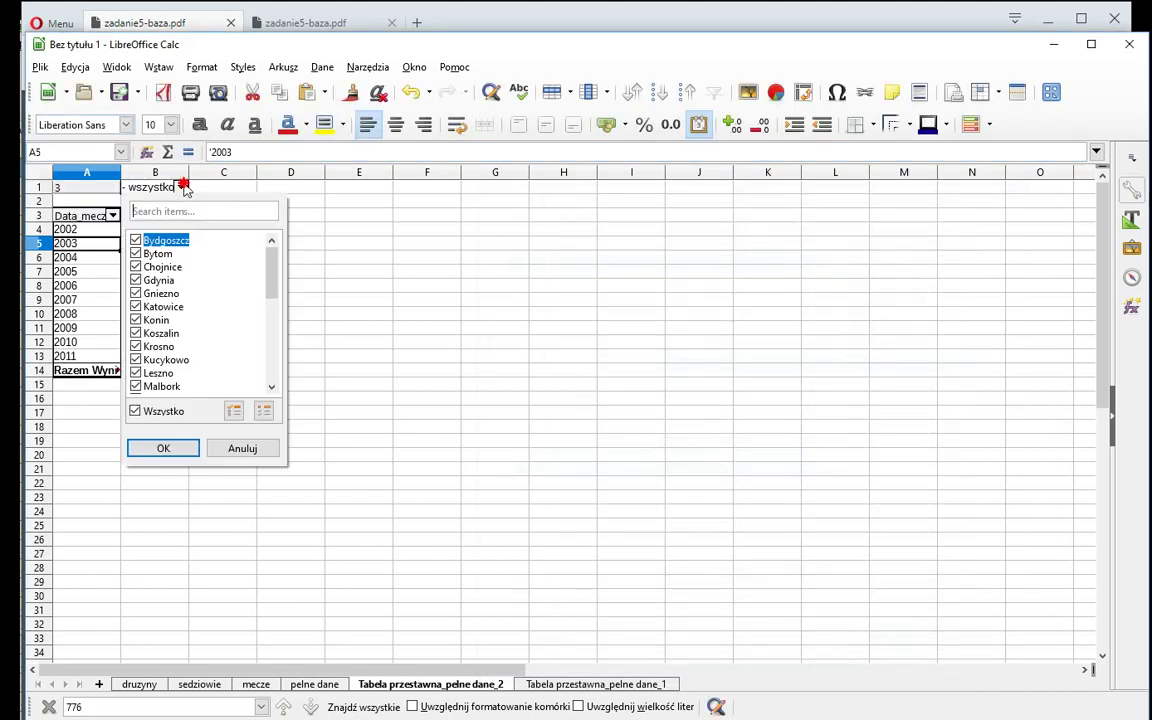
click(155, 403)
click(150, 360)
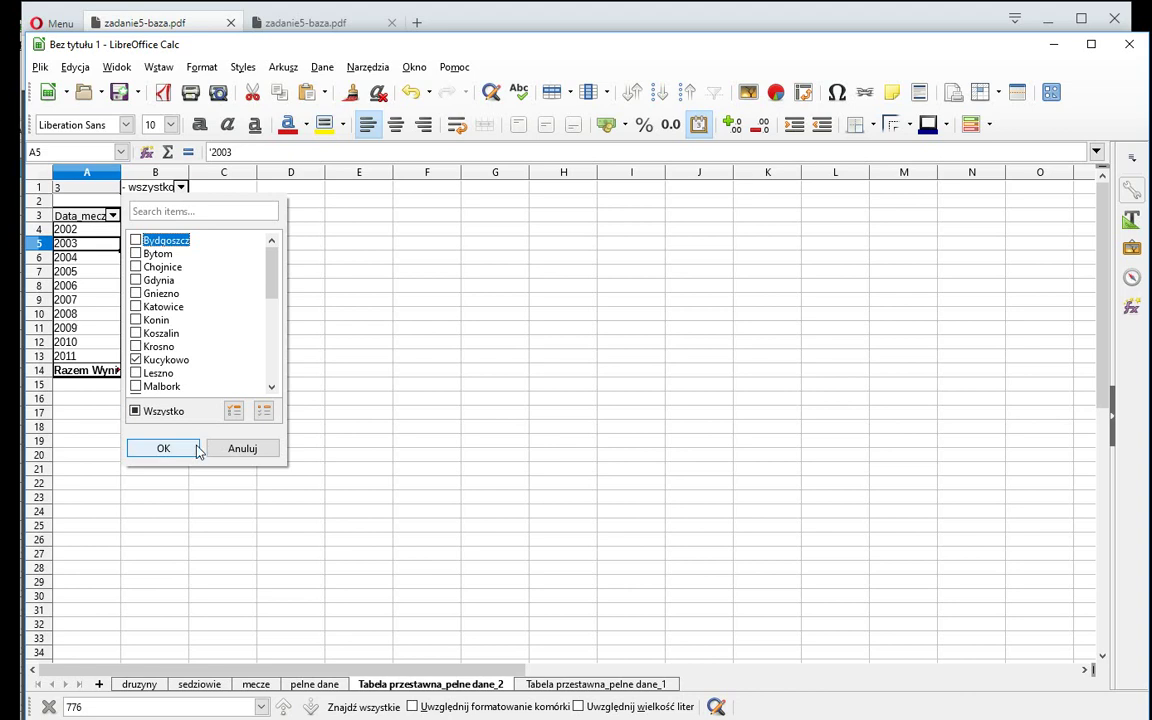
click(168, 449)
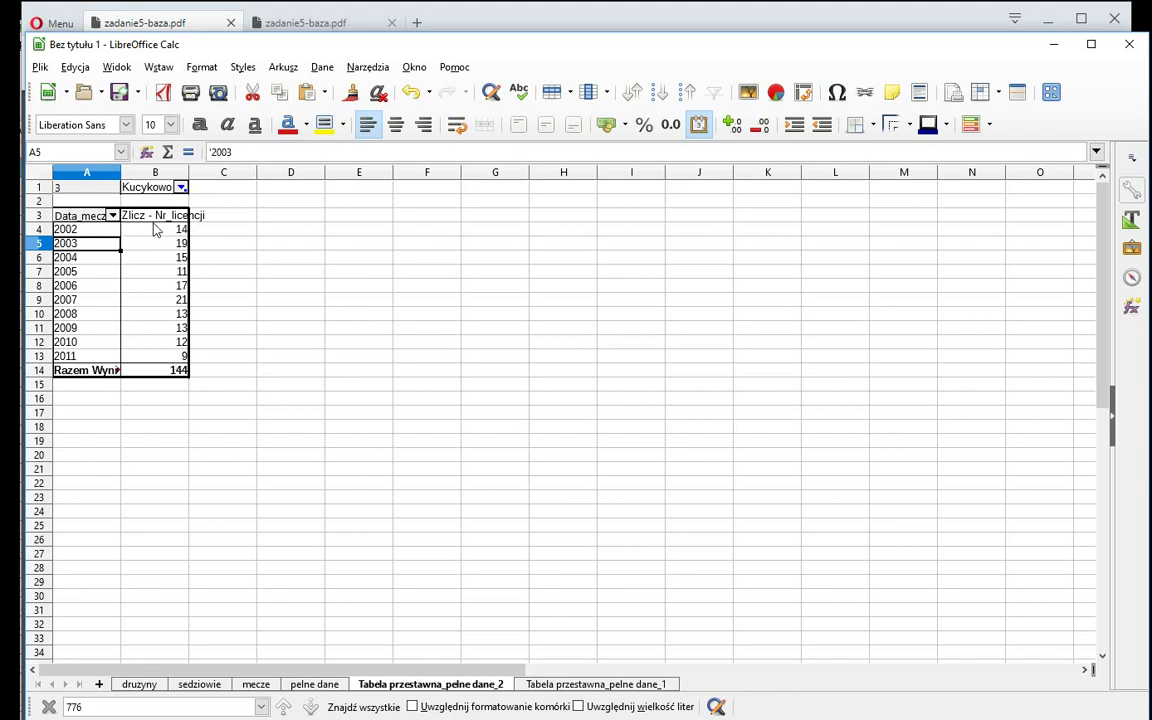
key(alt+Tab)
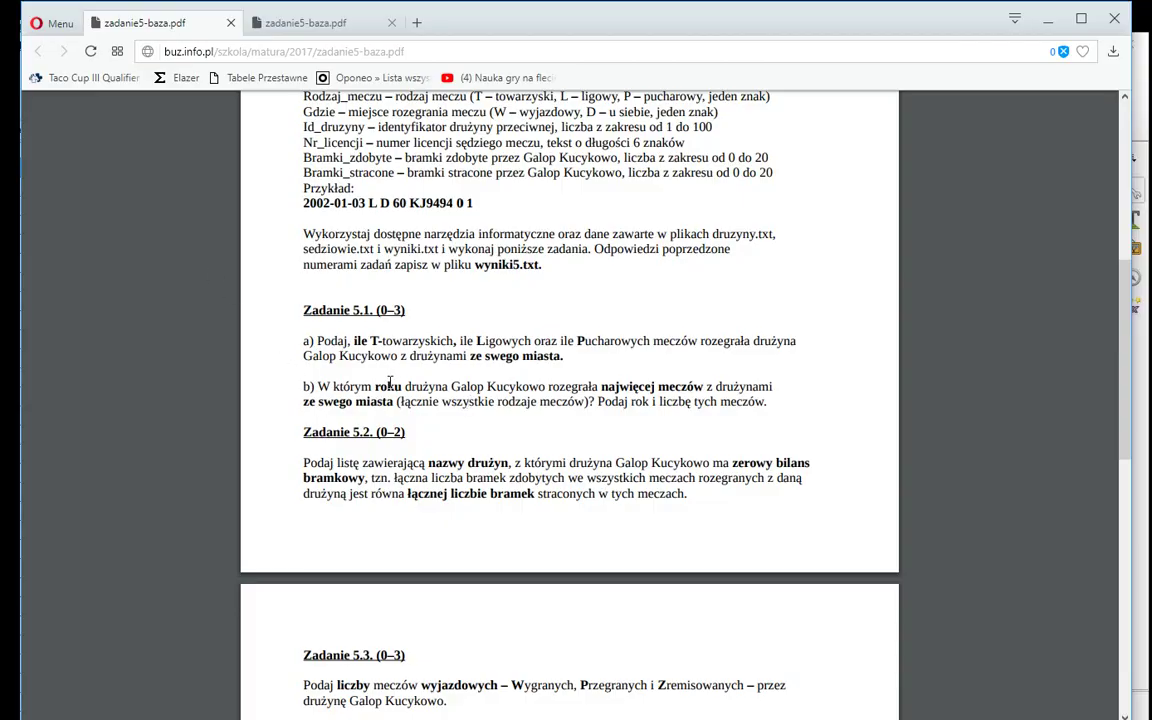
key(alt+Tab)
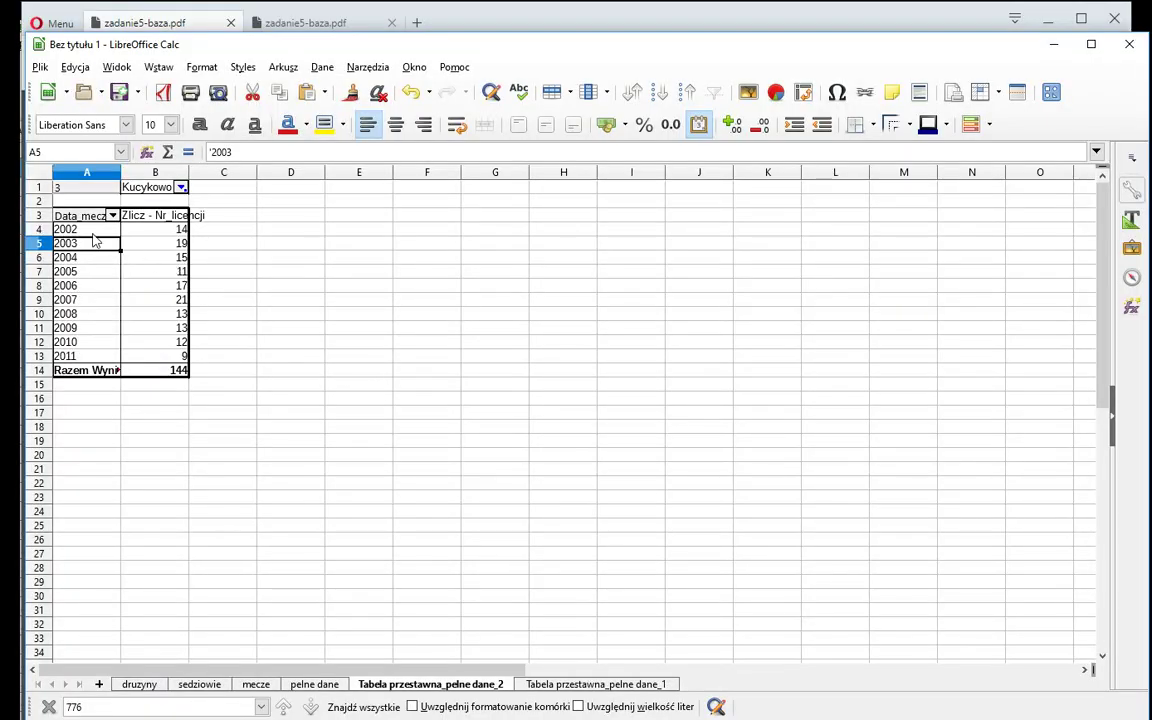
drag(90, 229, 146, 346)
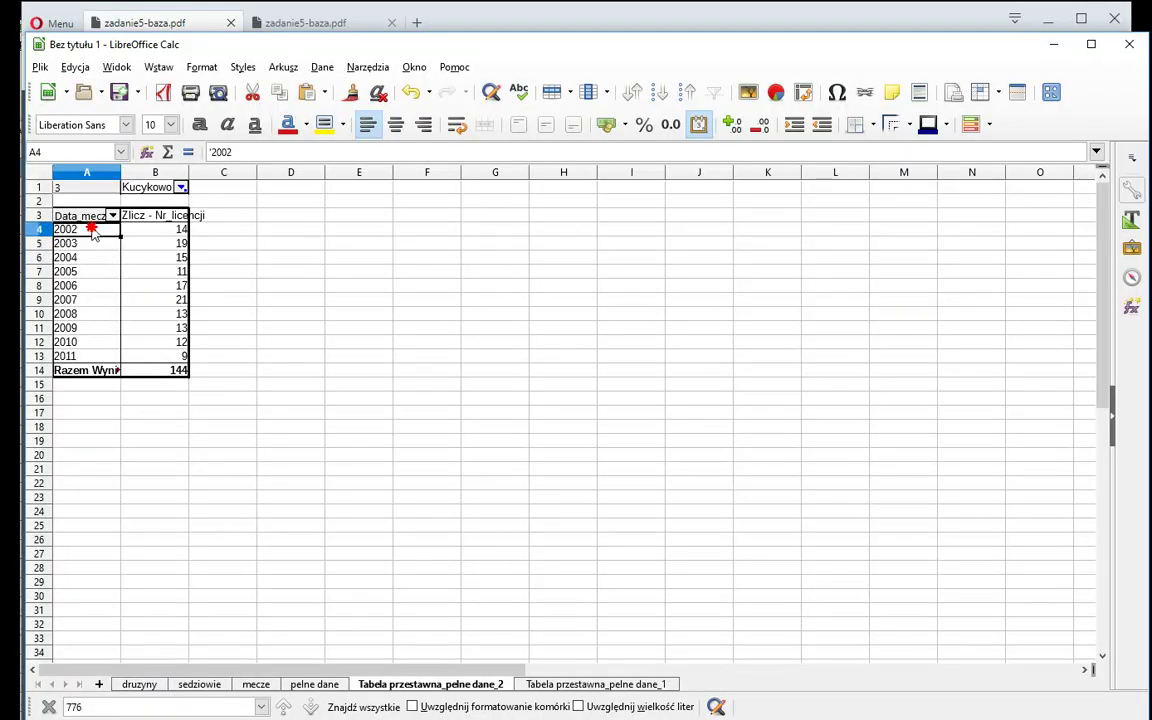
Step: Sort the Data_meczu years by Zlicz - Nr_licencji in descending order
click(146, 333)
right_click(97, 288)
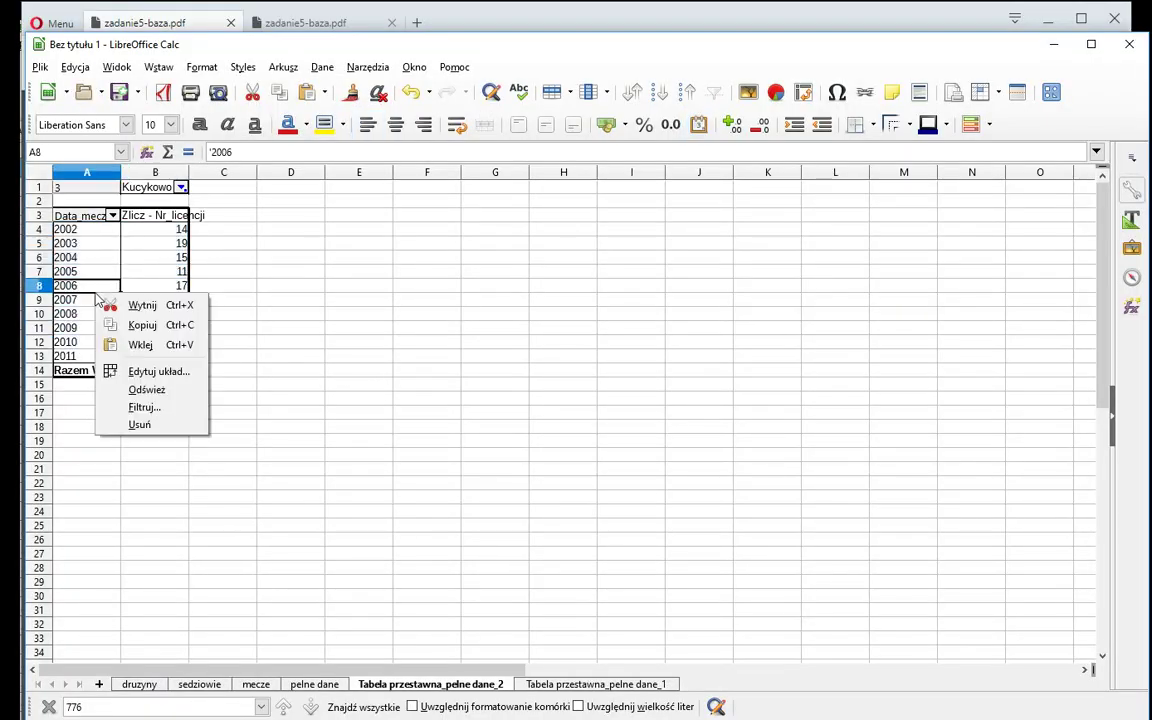
click(150, 371)
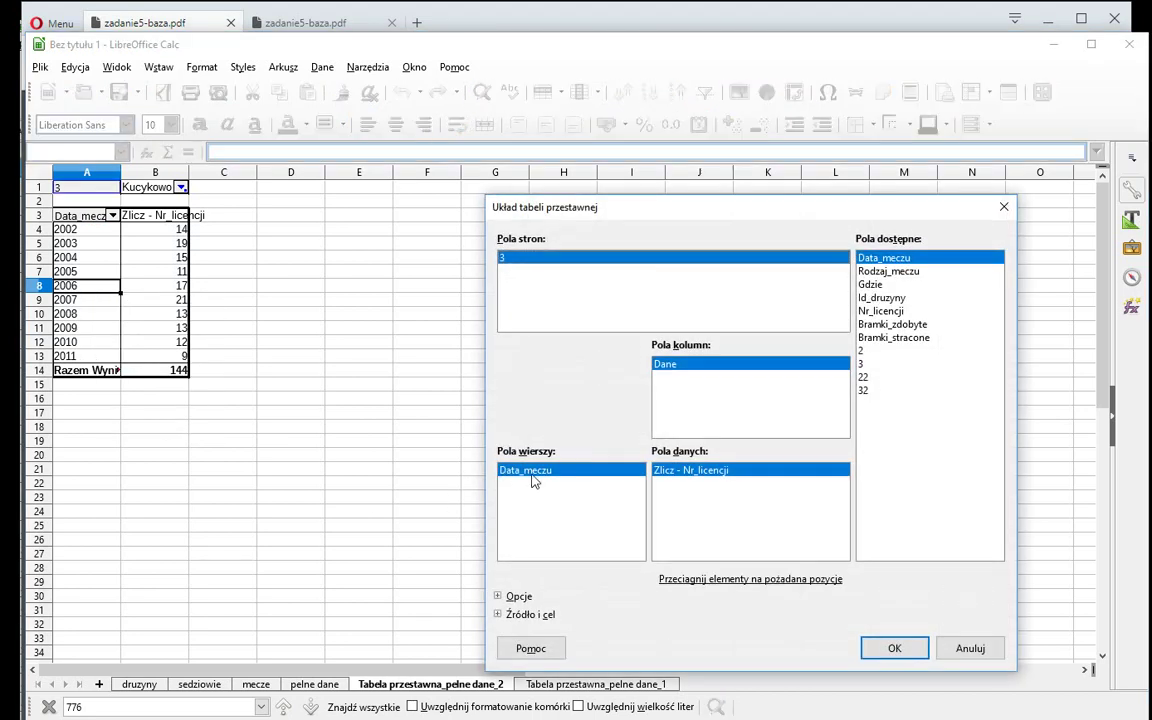
double_click(535, 474)
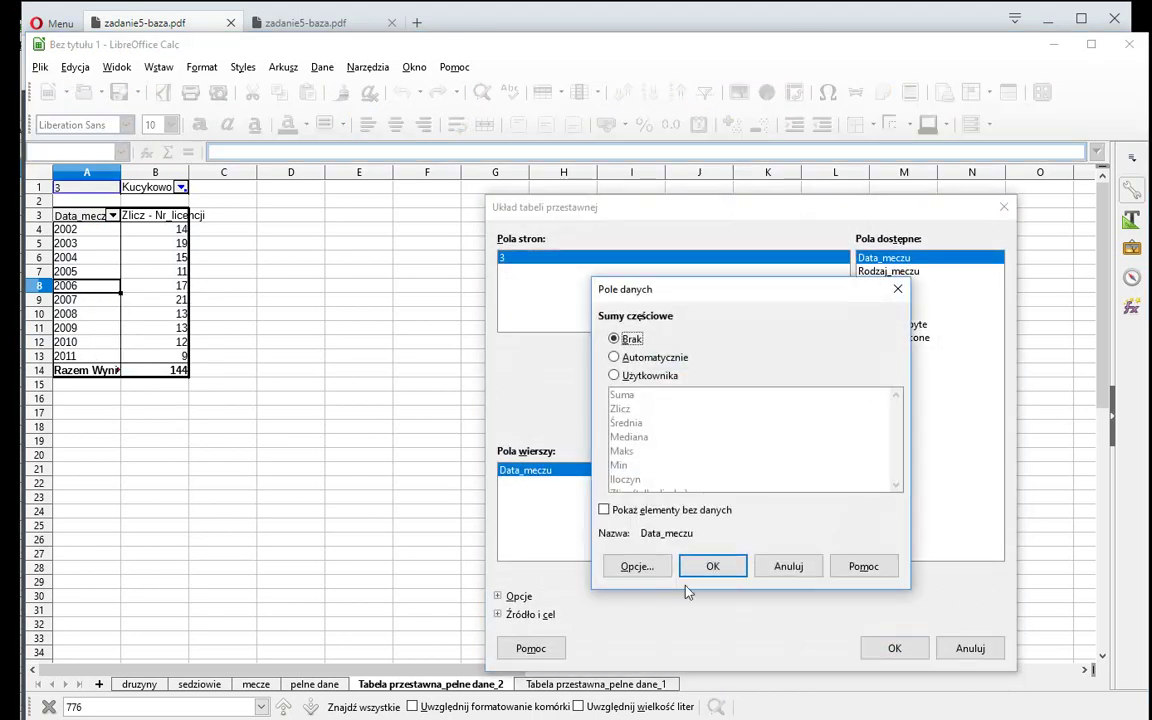
click(640, 566)
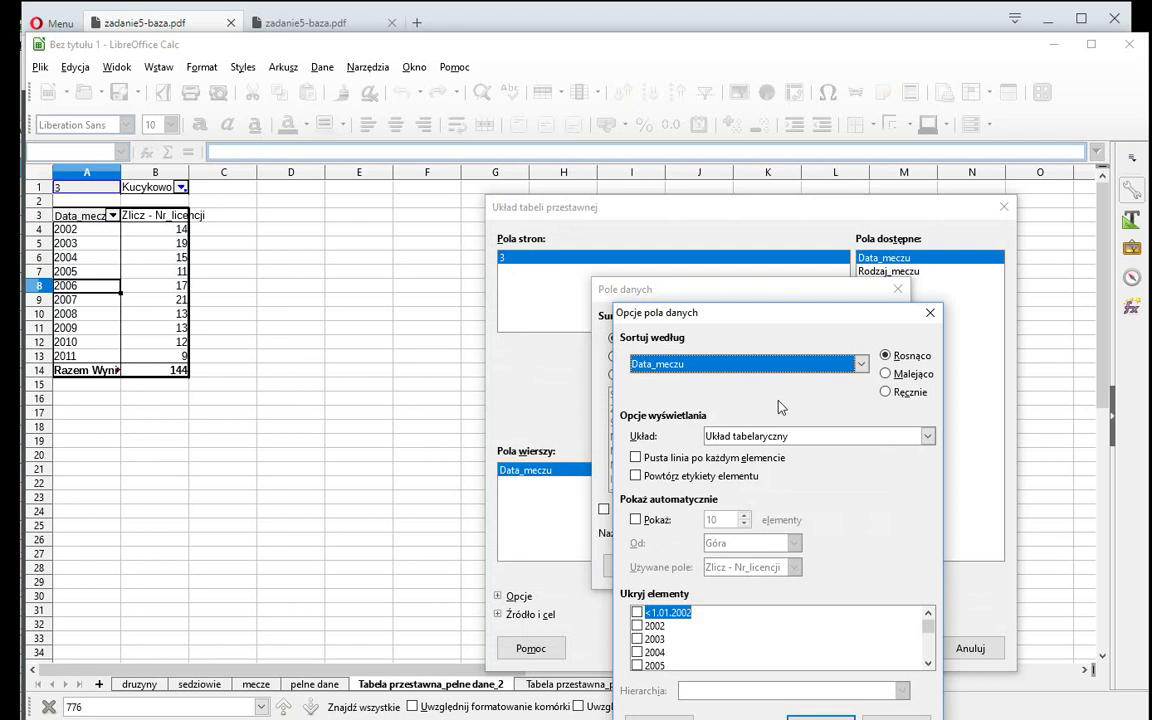
click(860, 365)
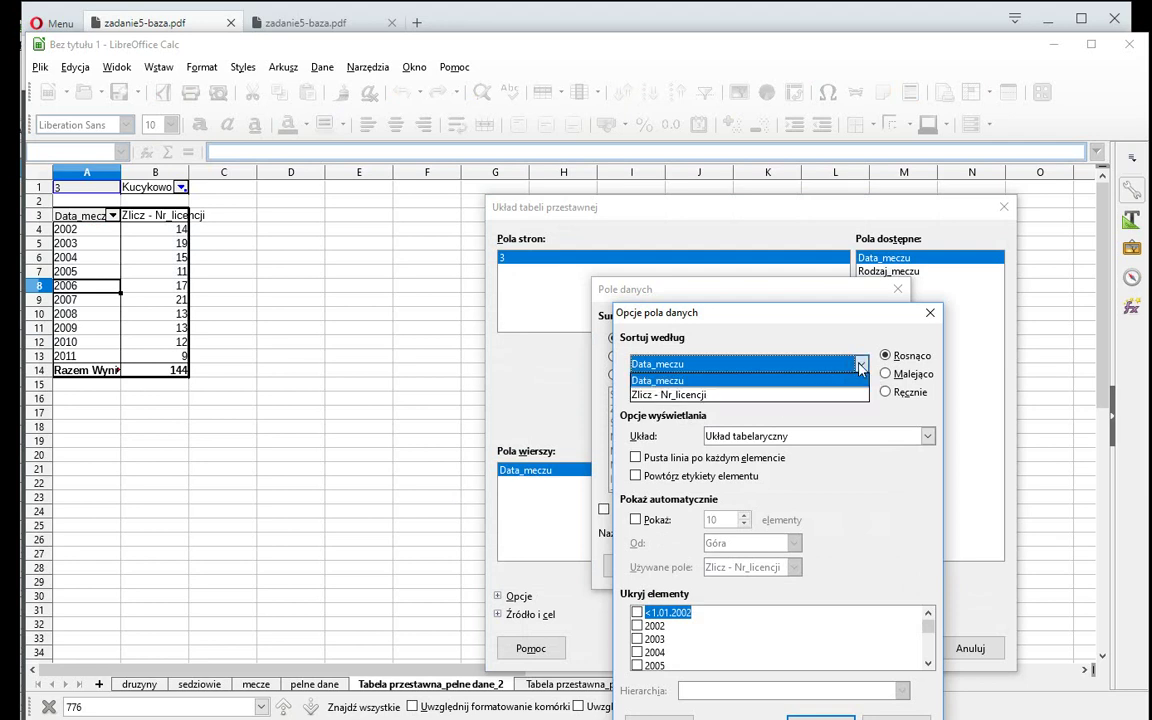
click(845, 394)
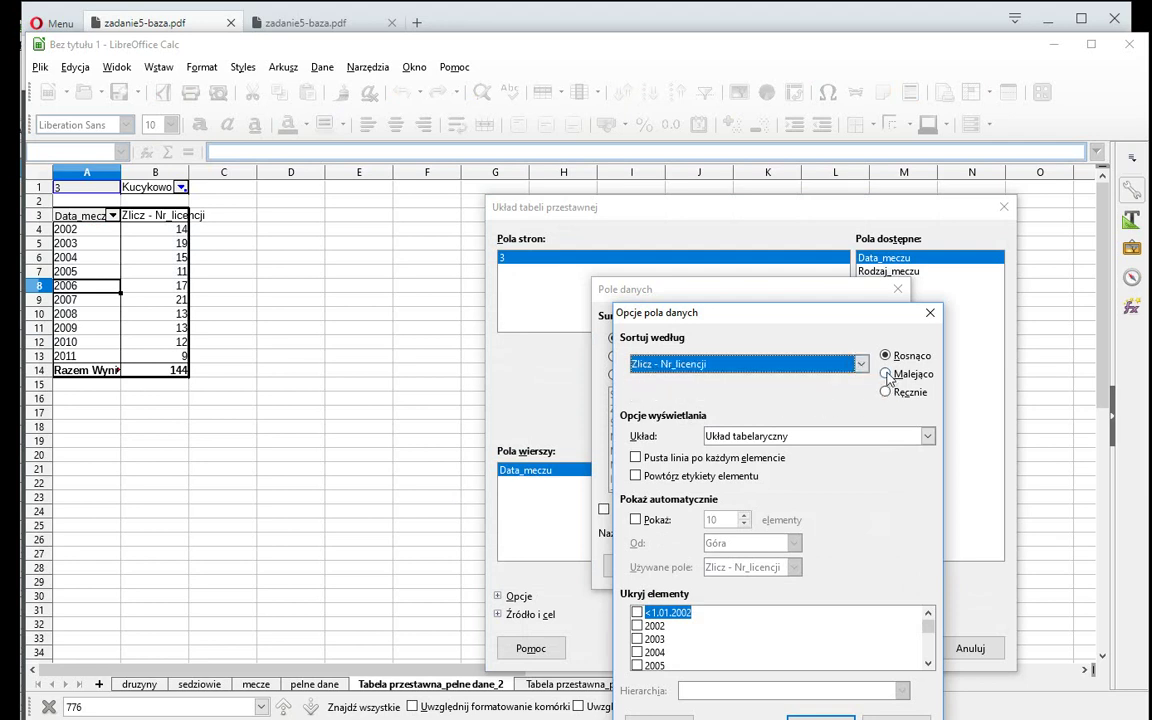
click(886, 374)
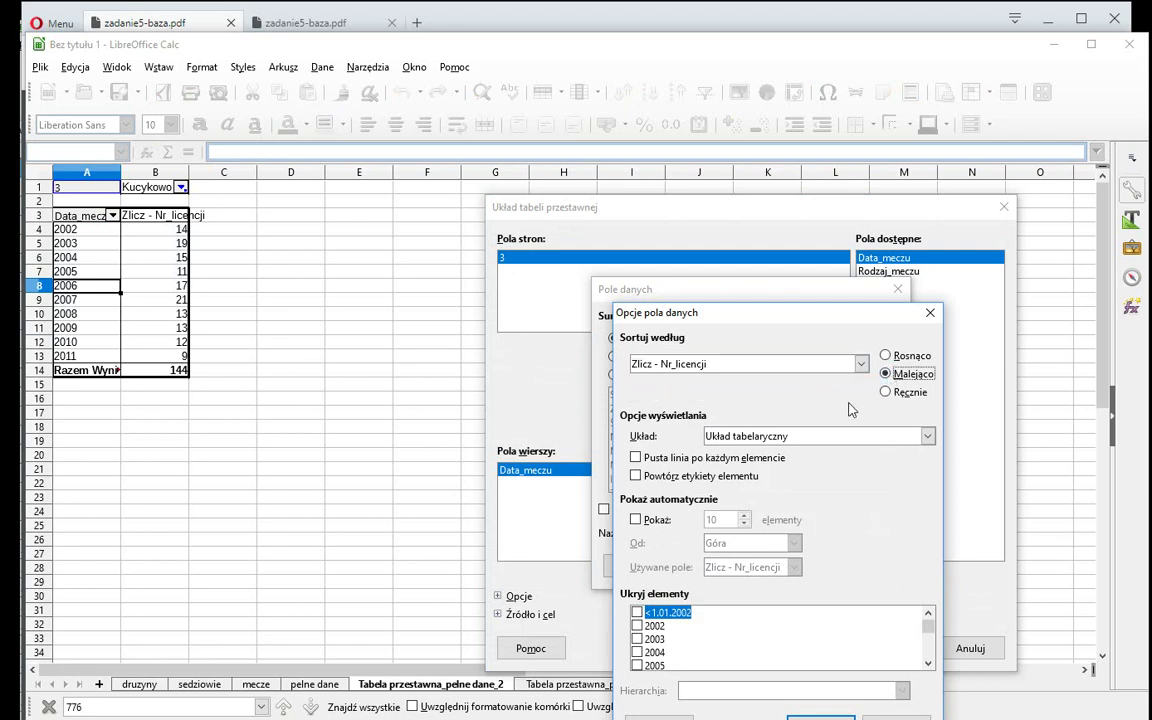
Step: Show only the top 1 year, leaving 2007 with 21 matches
click(652, 520)
double_click(714, 520)
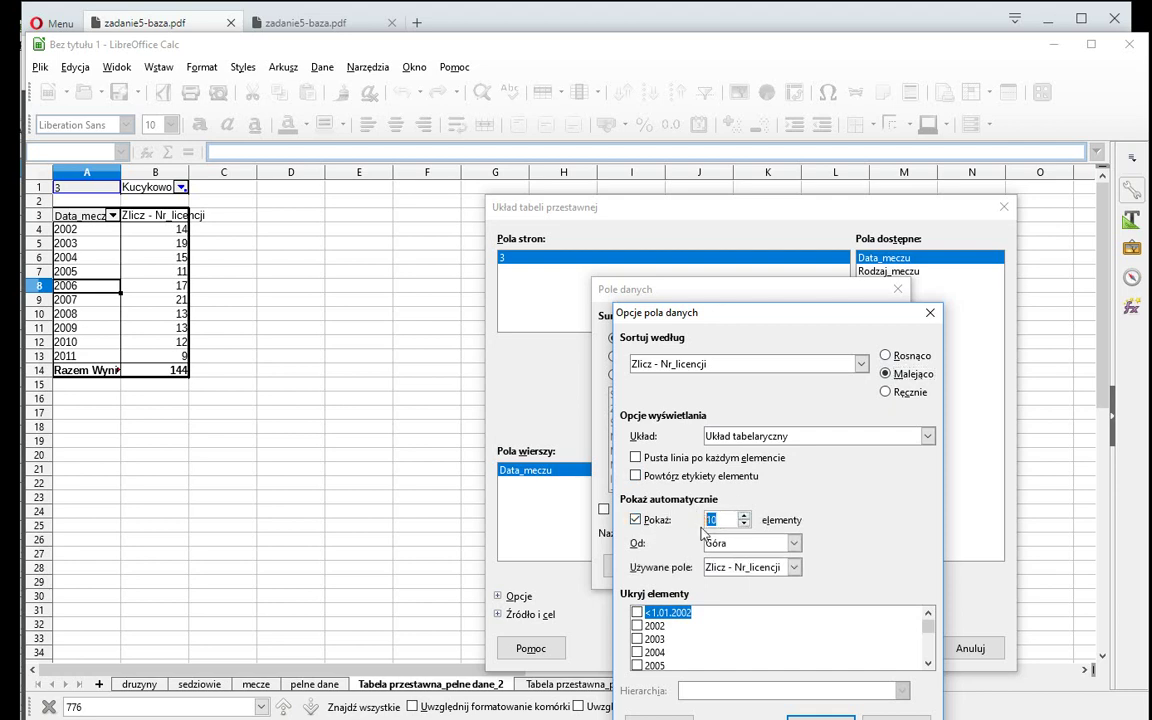
text(1)
drag(792, 321, 782, 285)
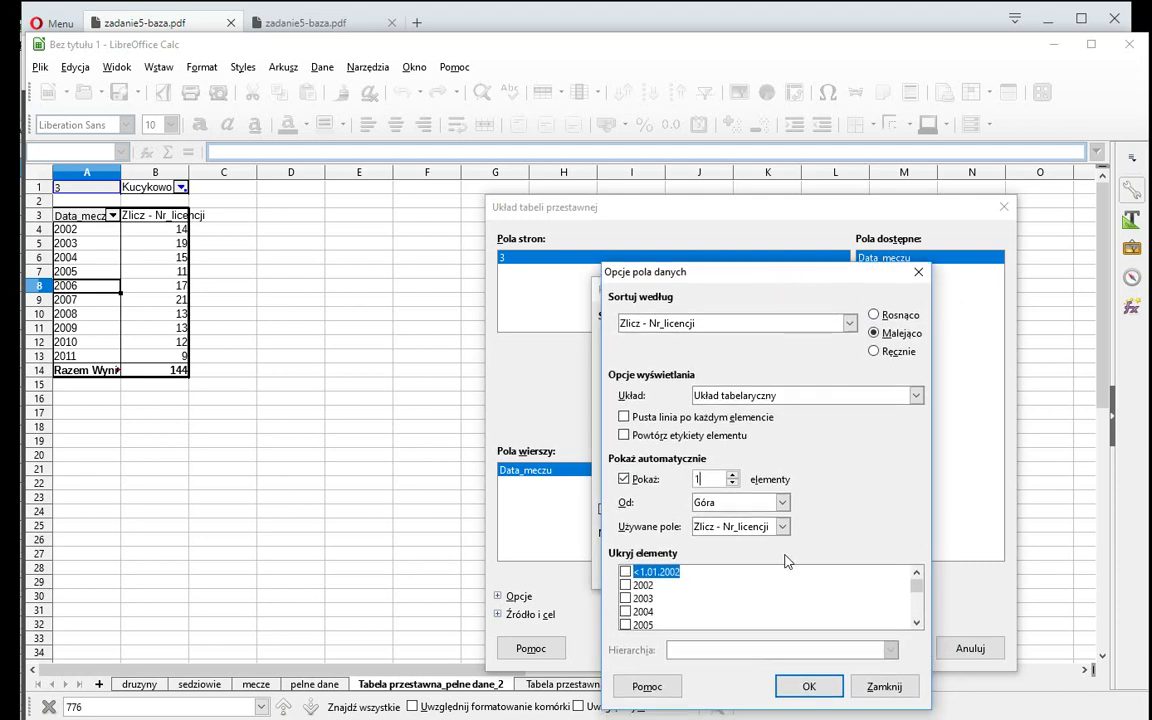
click(807, 686)
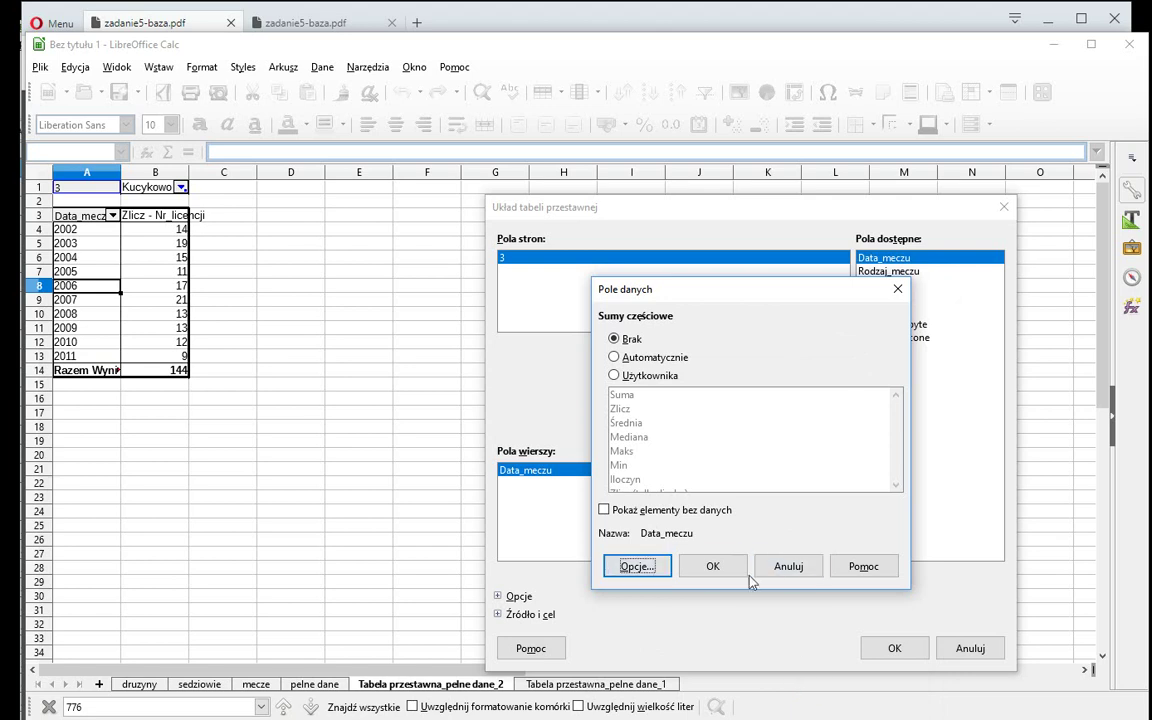
click(712, 566)
click(886, 648)
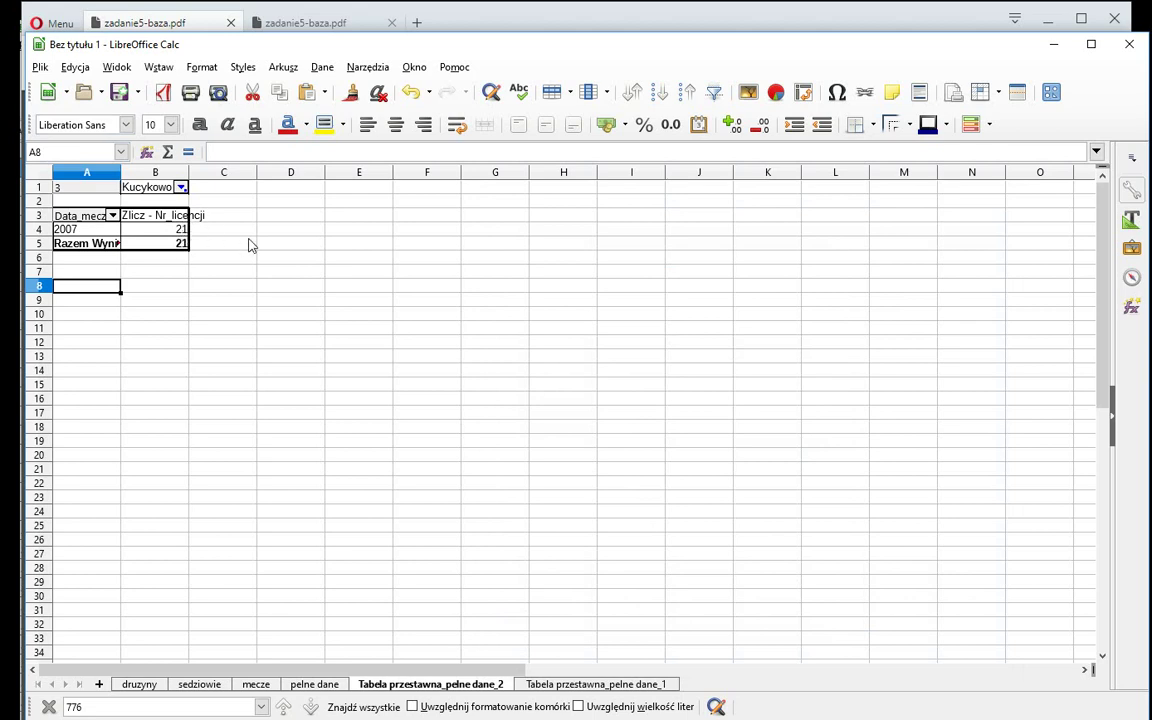
key(alt+Tab)
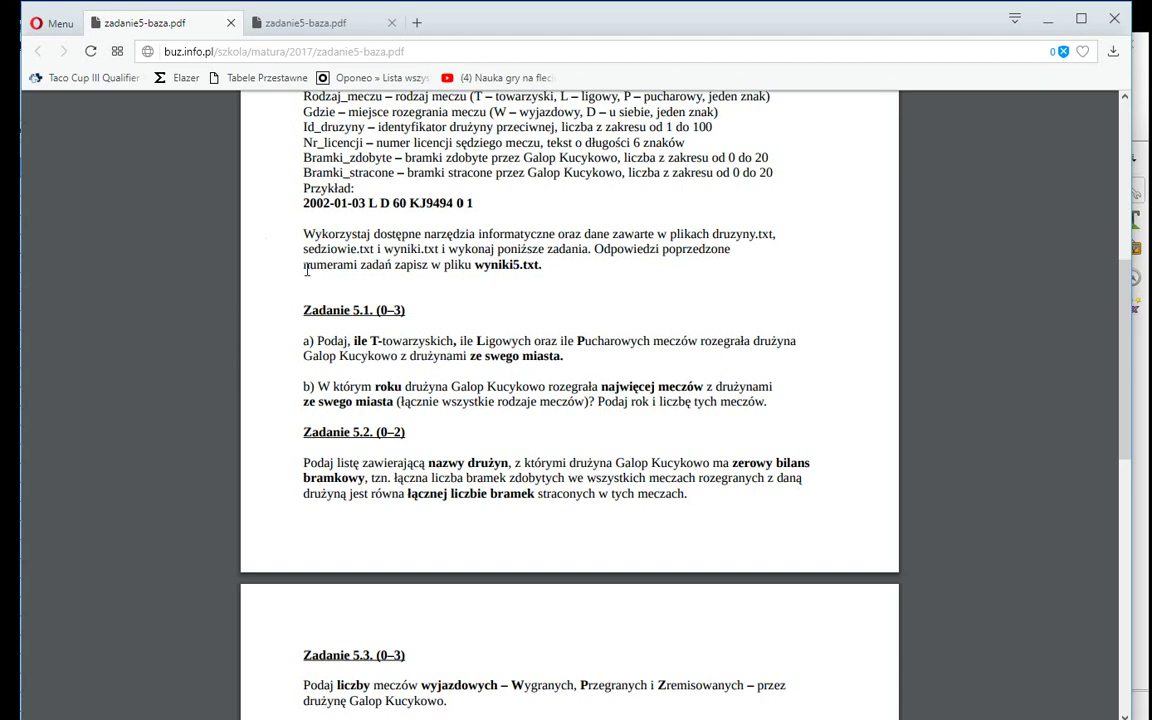
click(295, 22)
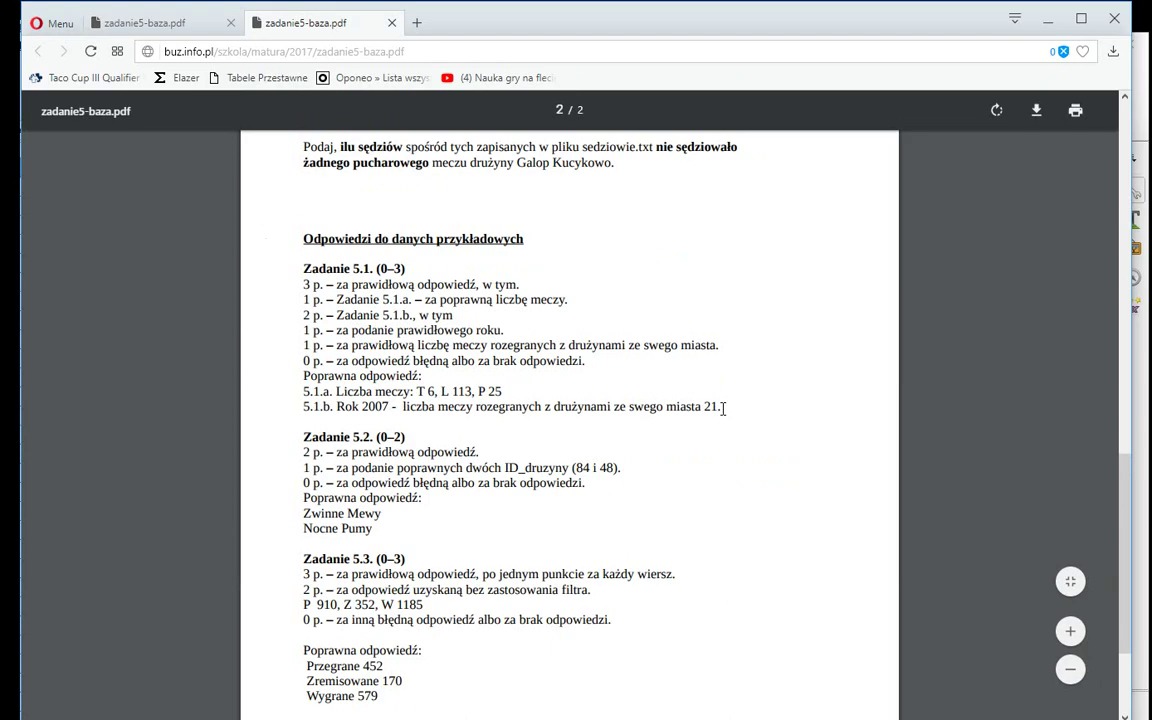
key(alt+Tab)
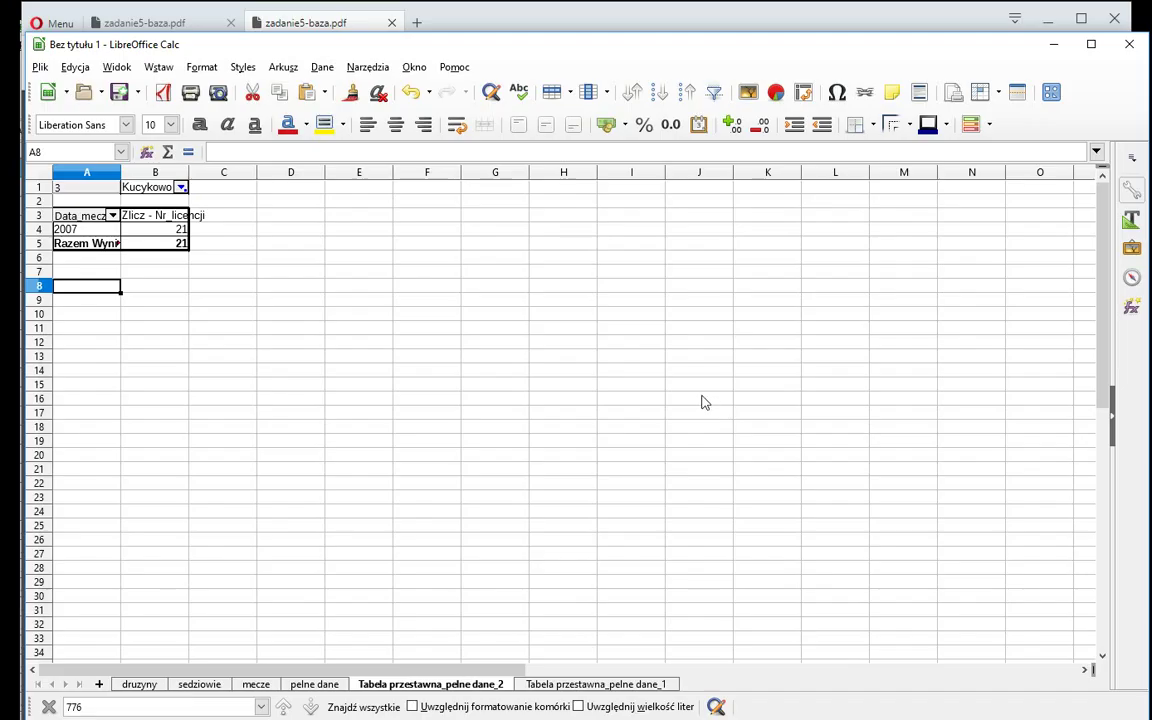
Step: Add Rodzaj_meczu as a column field, splitting 2007 into L 16 and P 5, then switch to the PDF
click(145, 234)
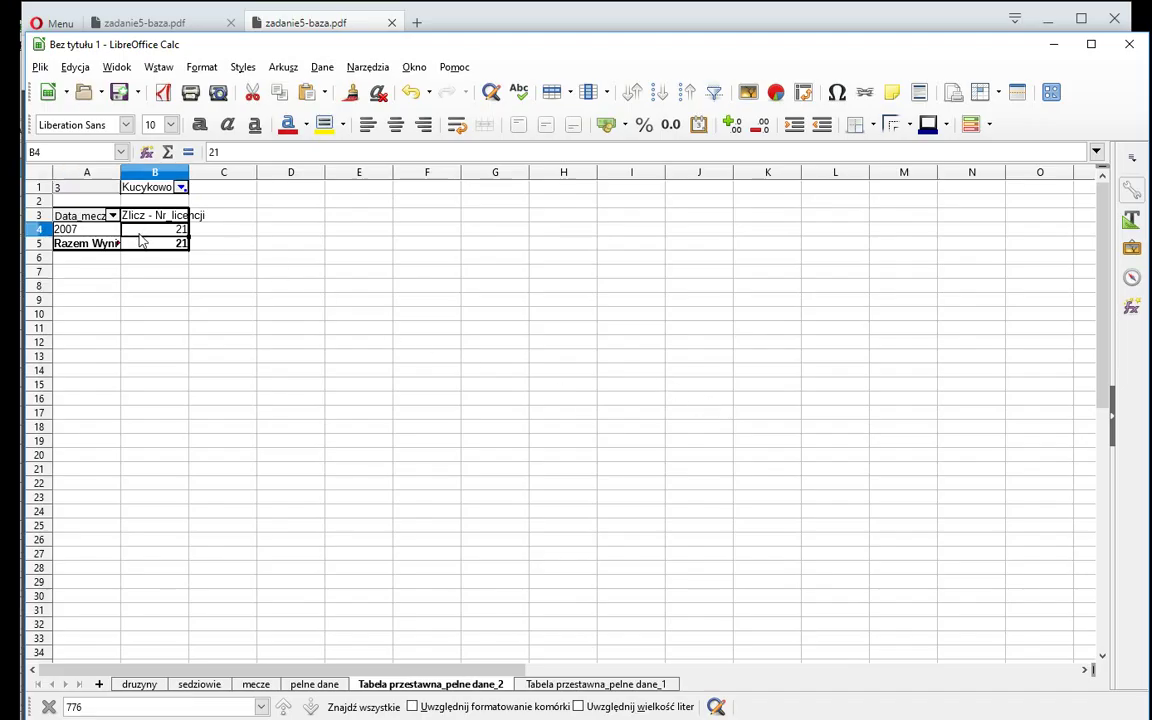
right_click(142, 237)
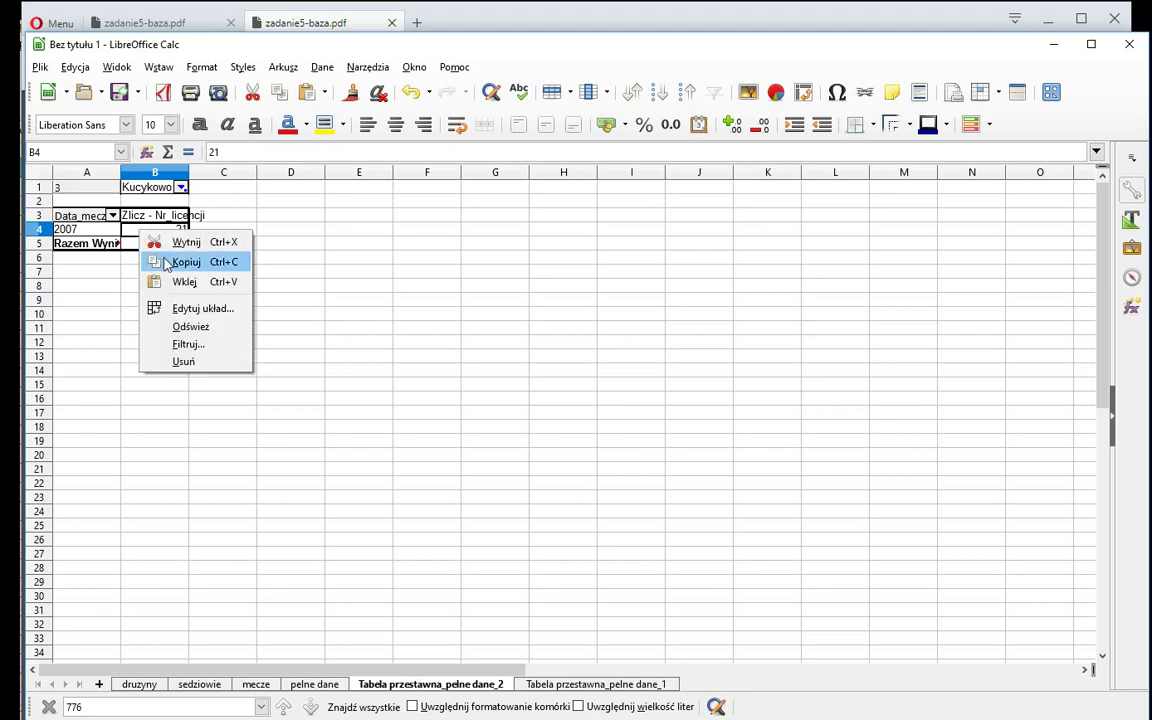
click(185, 308)
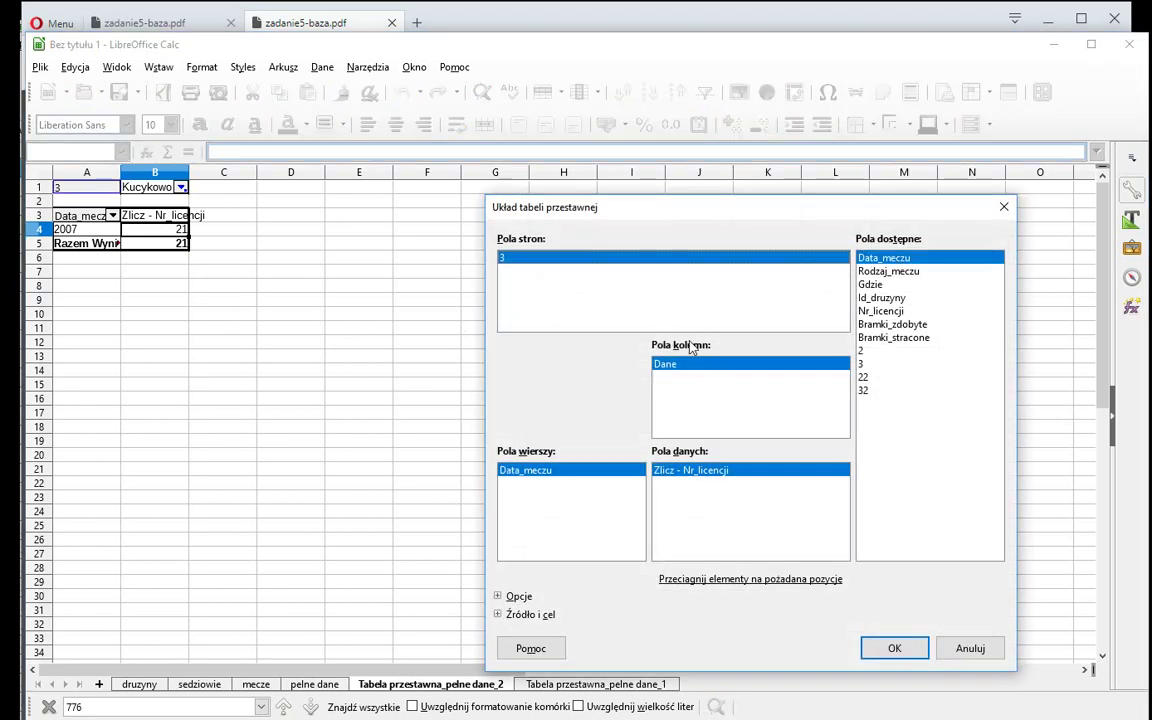
click(905, 272)
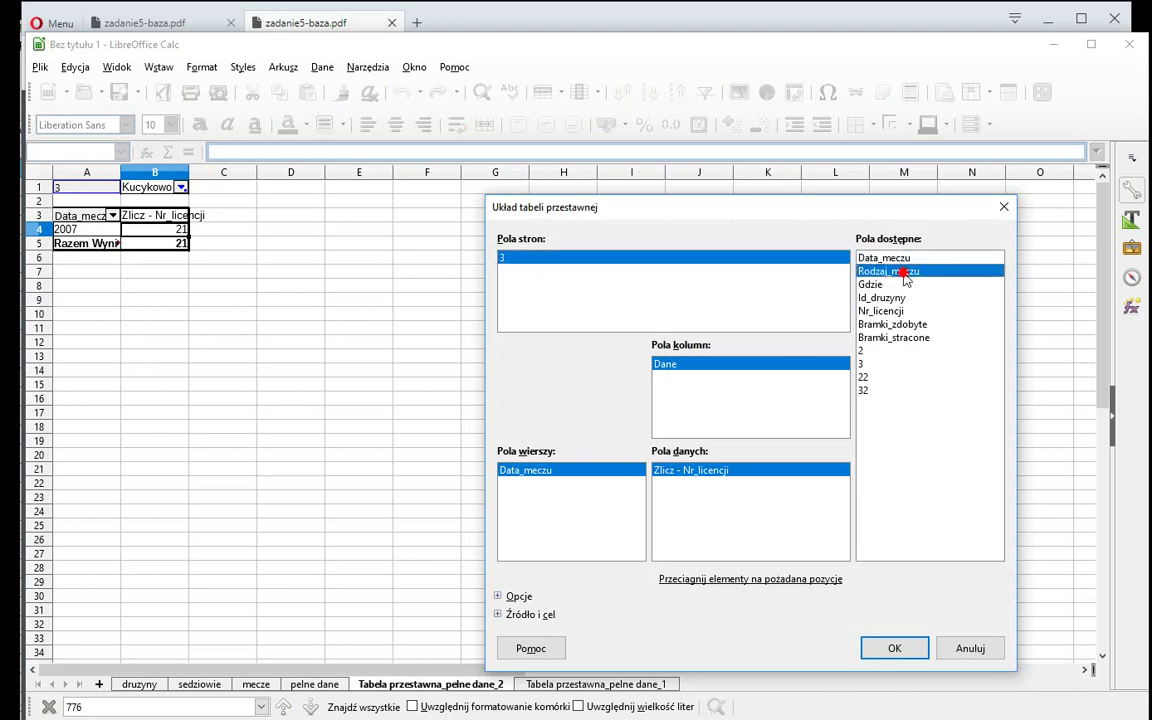
drag(905, 272, 694, 399)
click(894, 650)
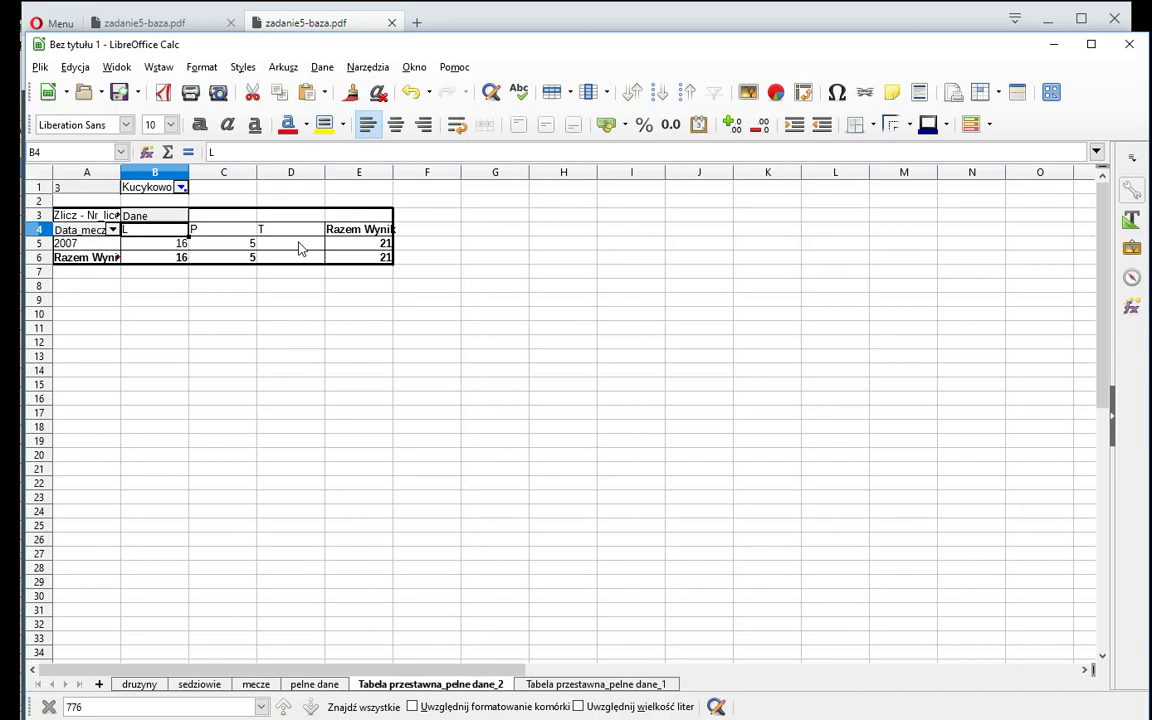
key(alt+Tab)
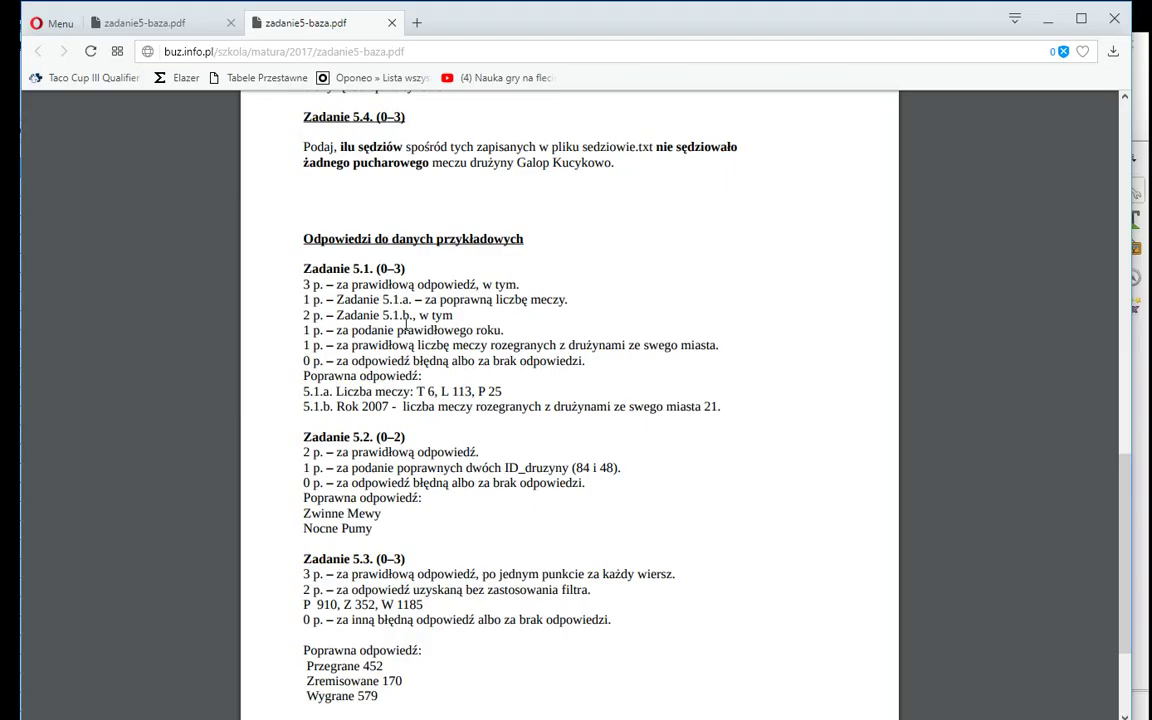
Step: Read the Zadanie 5.1 and 5.2 task text in the other PDF tab, then return to Calc
key(ctrl+Tab)
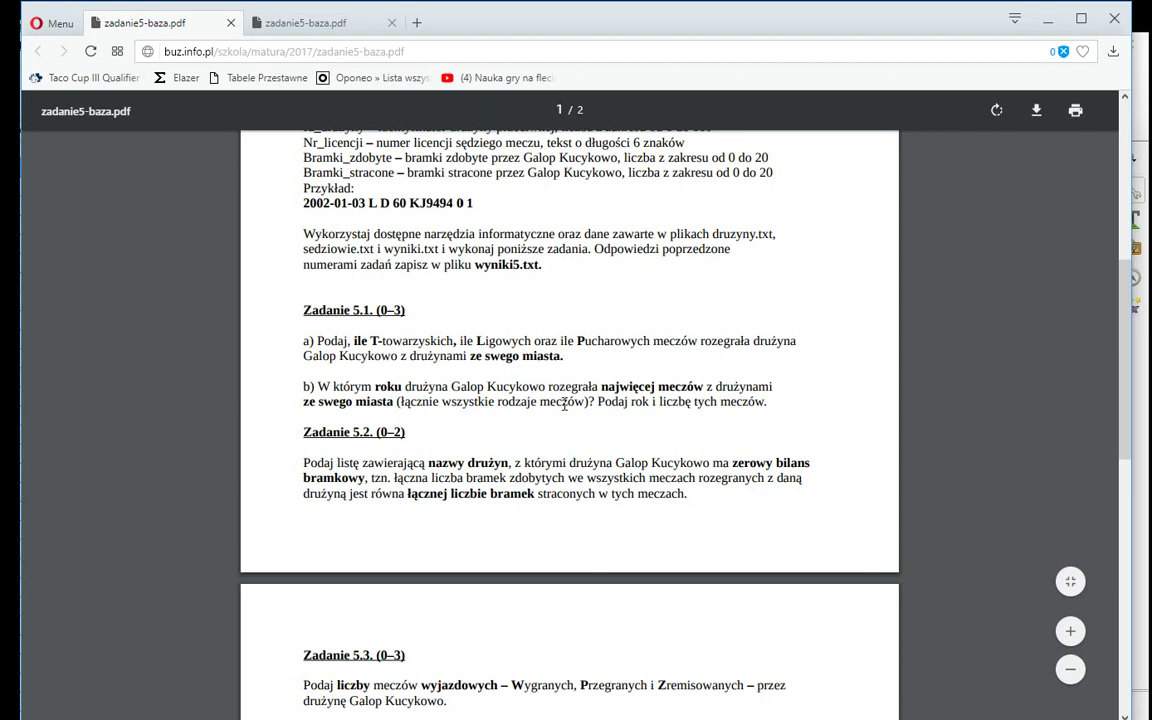
key(alt+Tab)
right_click(285, 249)
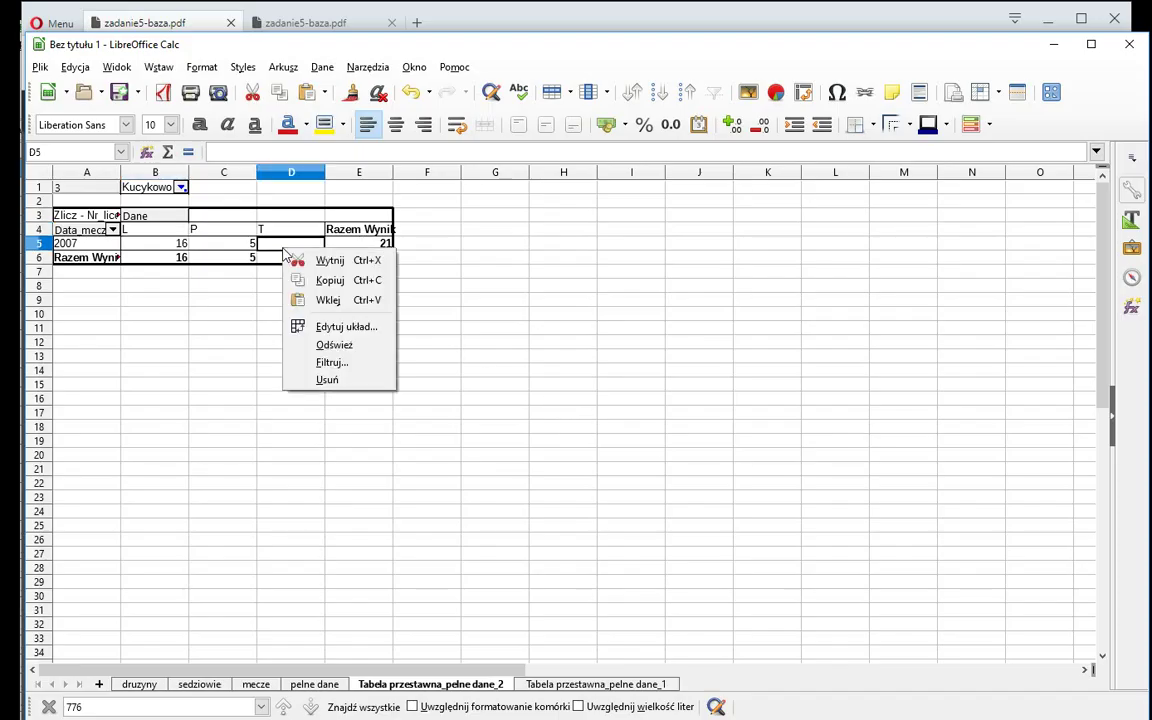
click(330, 326)
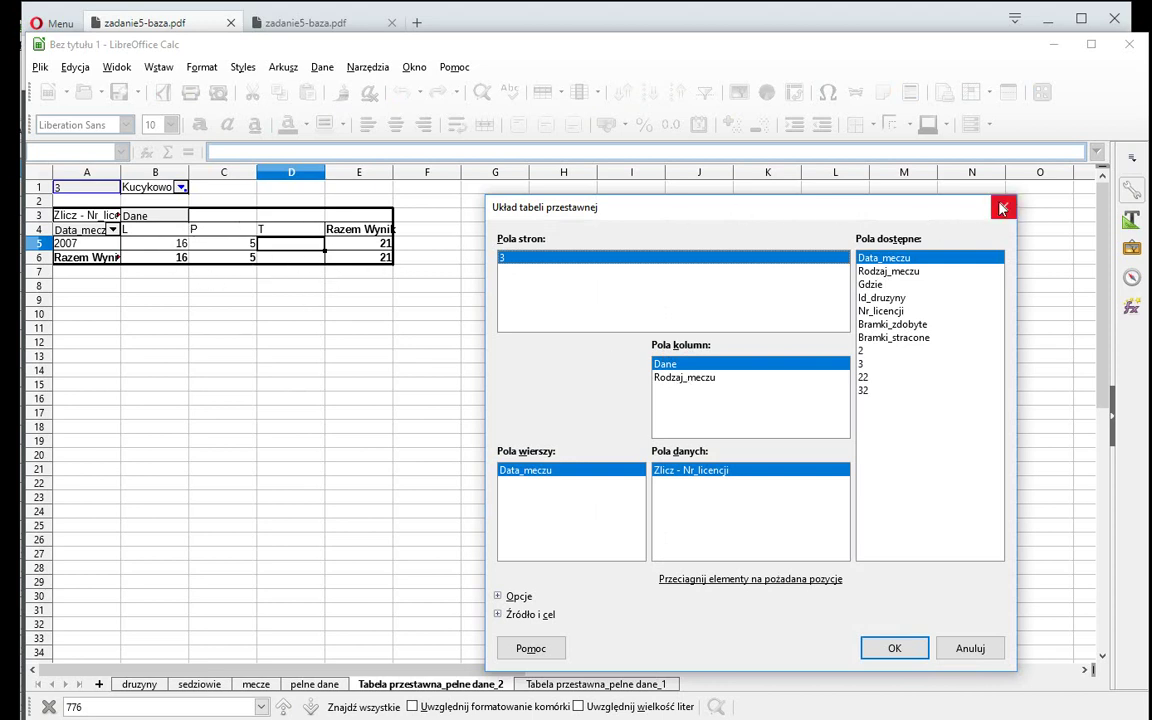
click(1001, 208)
key(alt+Tab)
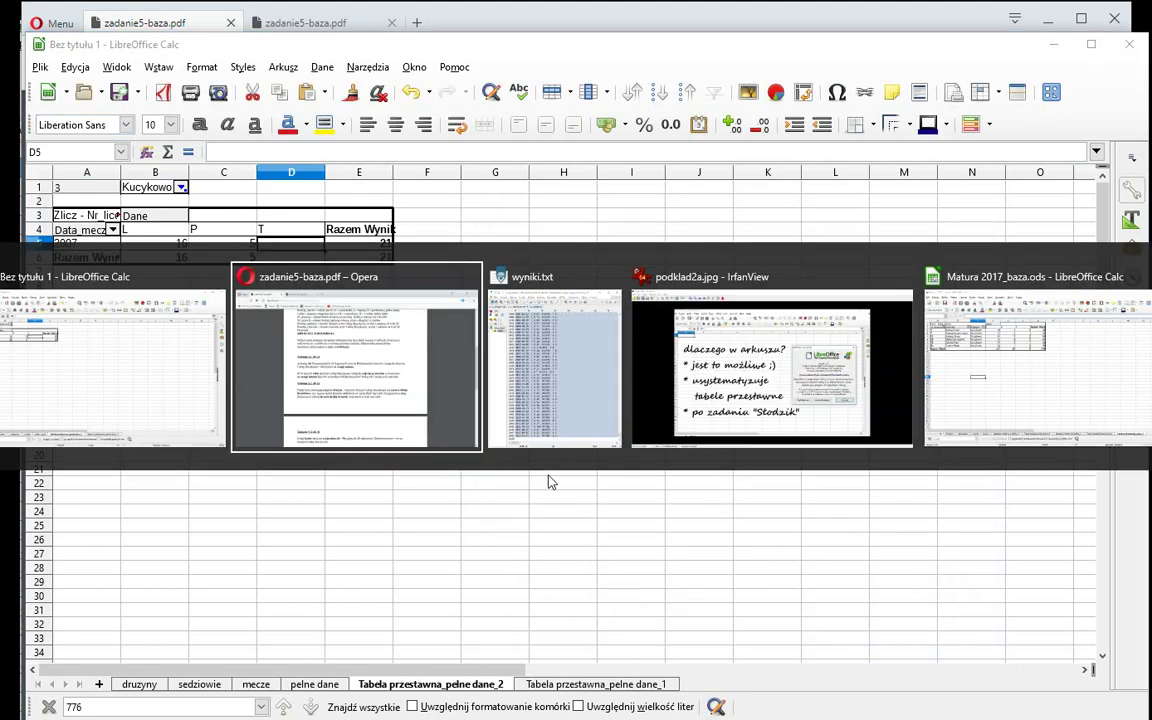
Step: Scroll the PDF to Zadanie 5.2–5.4, then return to the Calc workbook
scroll(496, 429, down, 3)
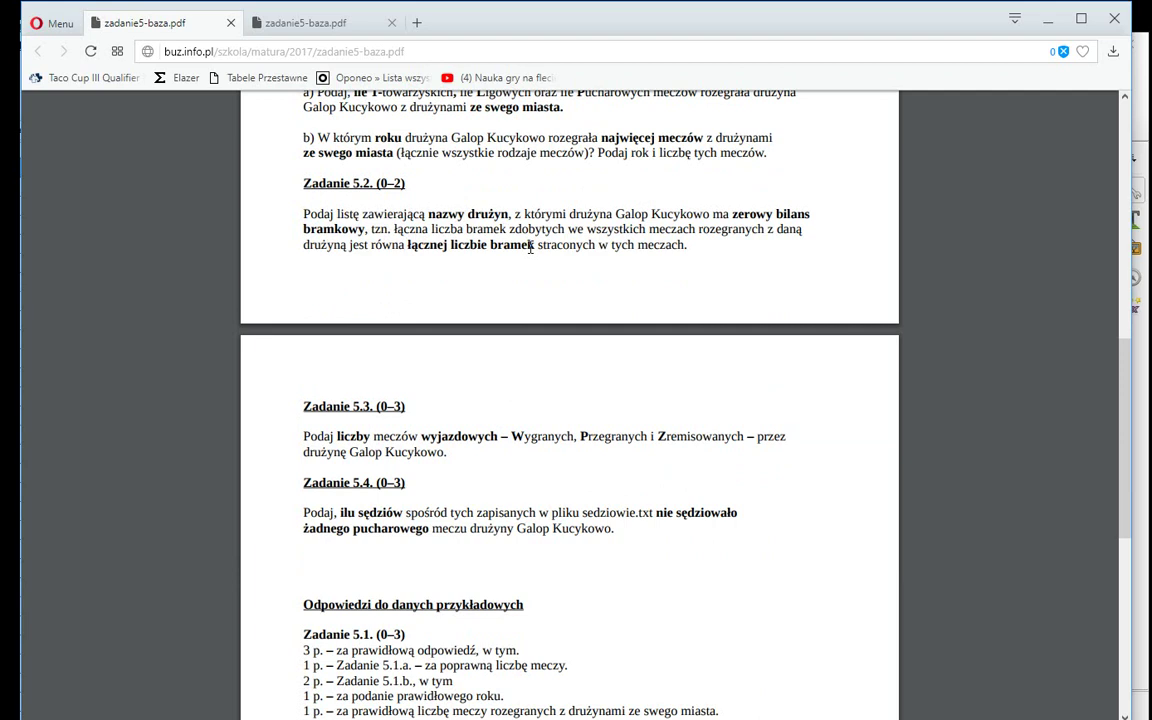
key(alt+Tab)
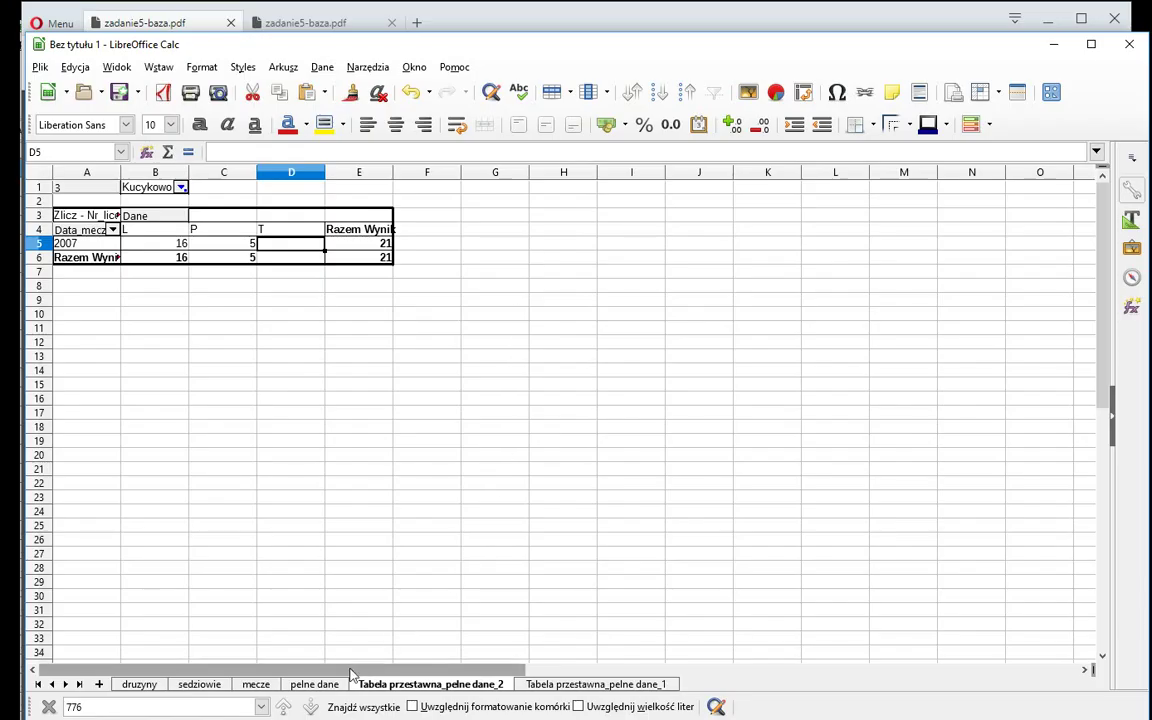
Step: On pelne dane, enter the header 'roznica' in cell L1
click(333, 684)
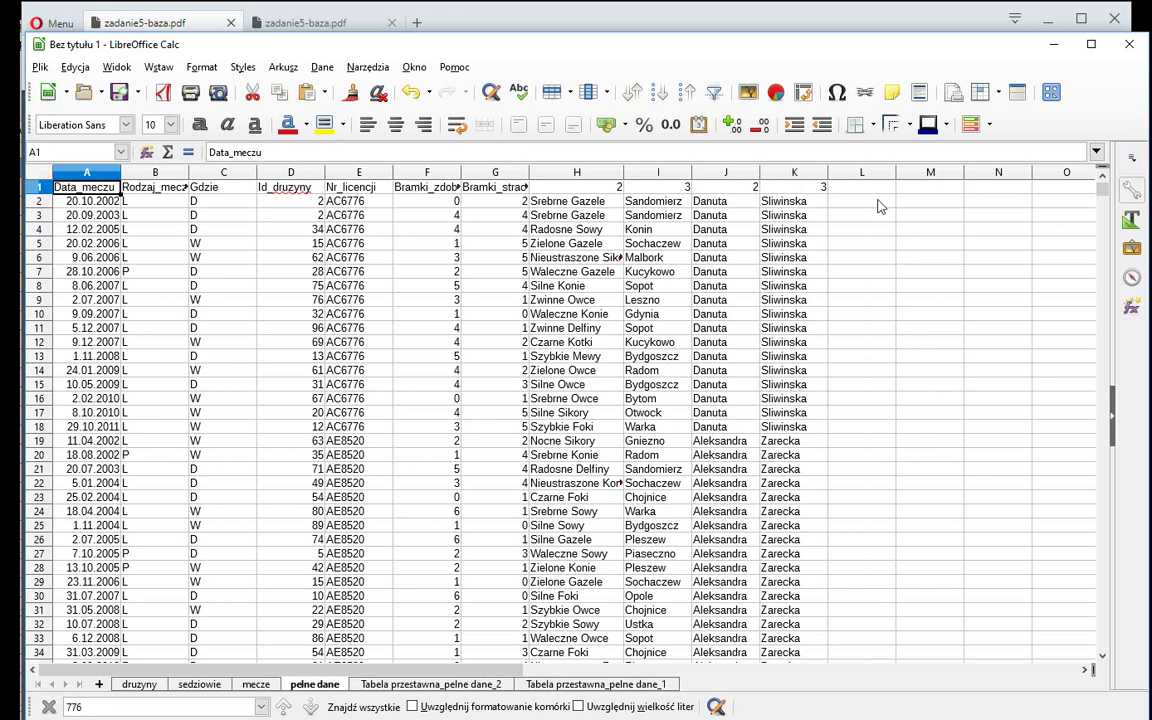
click(878, 206)
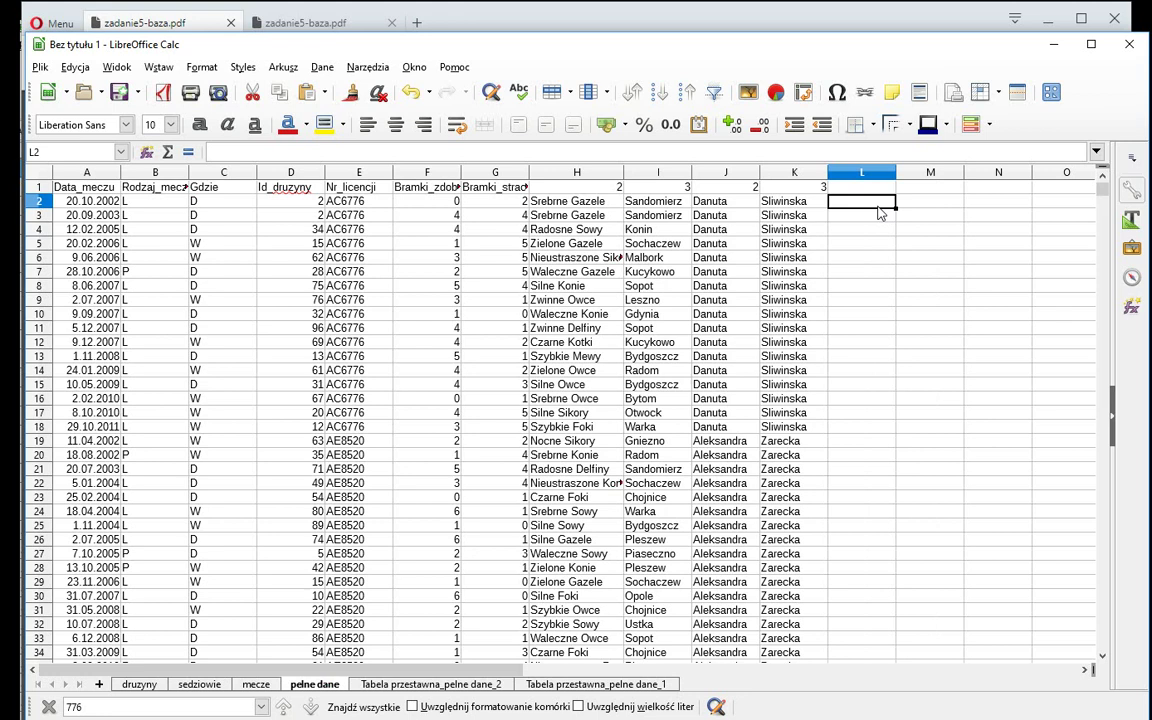
click(887, 193)
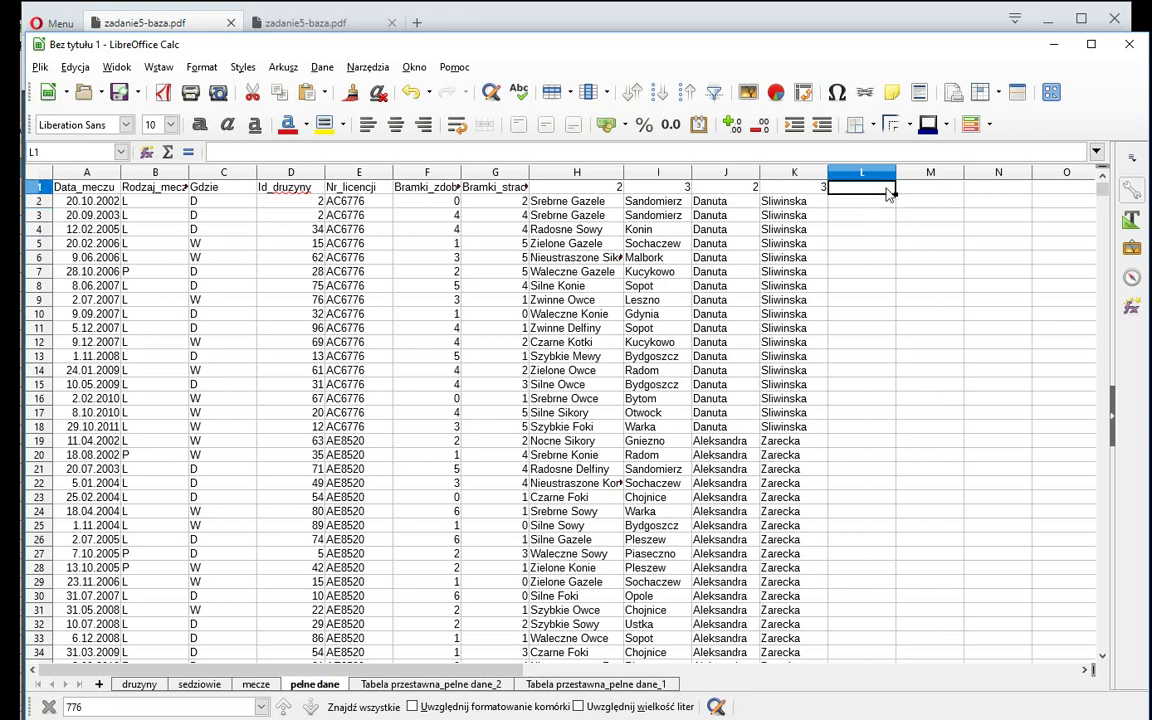
text(roznica)
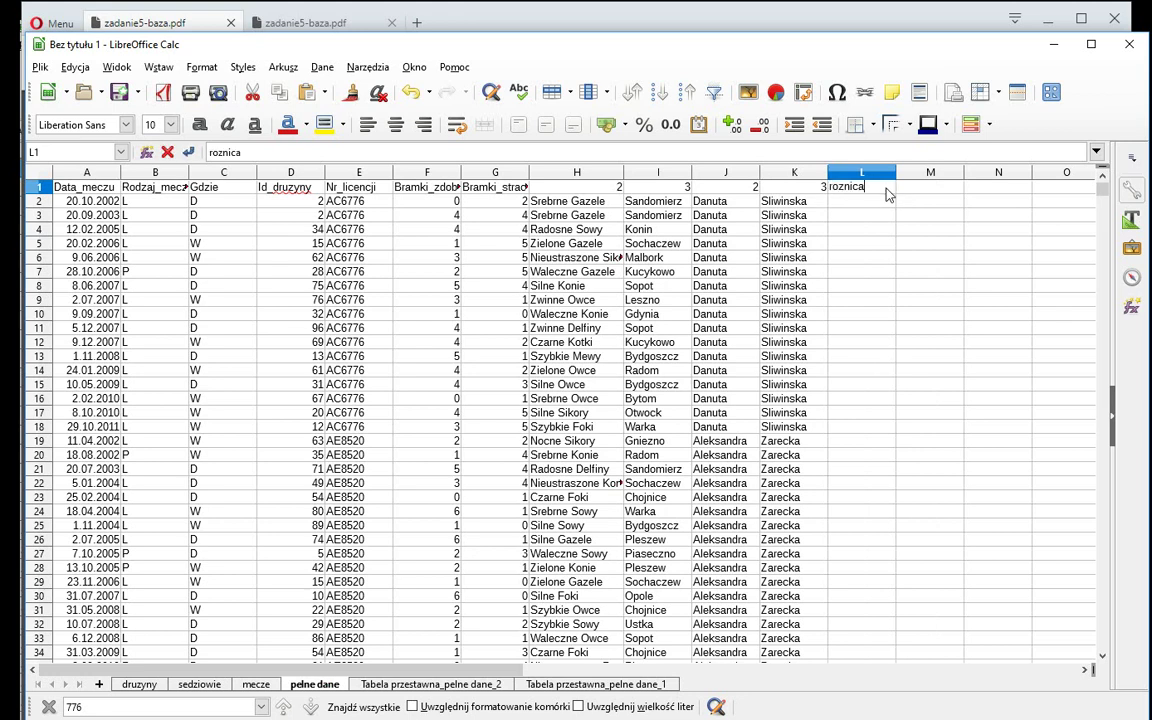
key(Return)
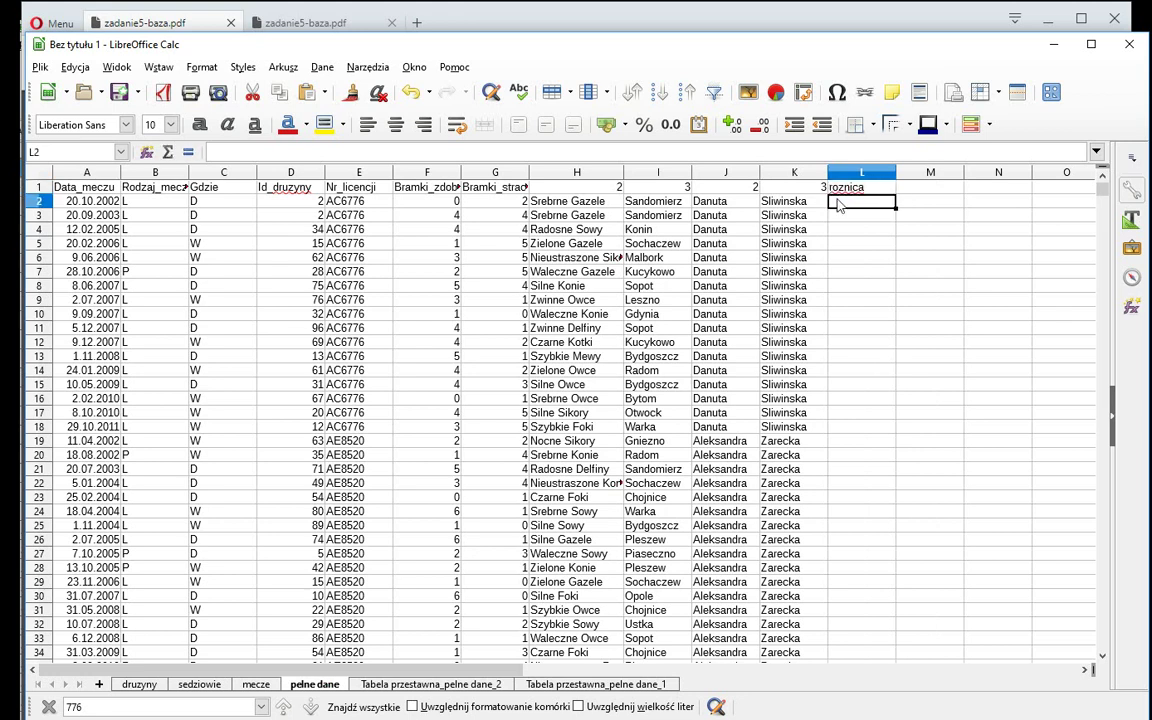
Step: Enter =F2-G2 in L2 and fill it down the whole roznica column
text(=)
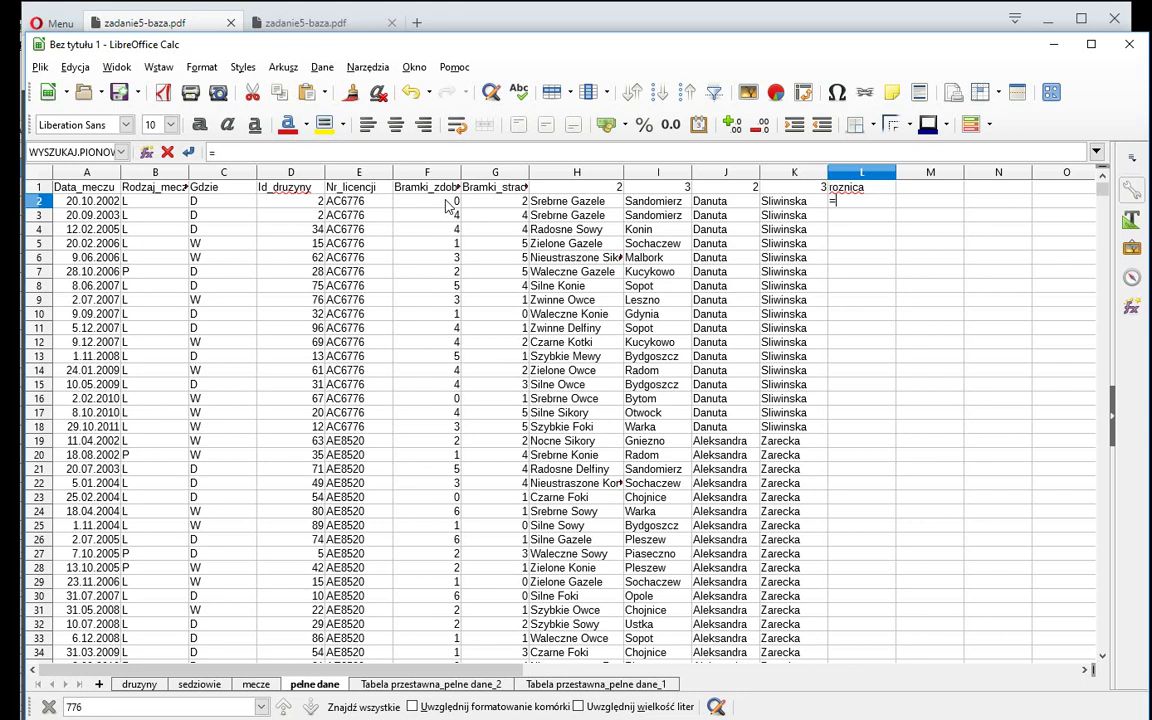
click(440, 202)
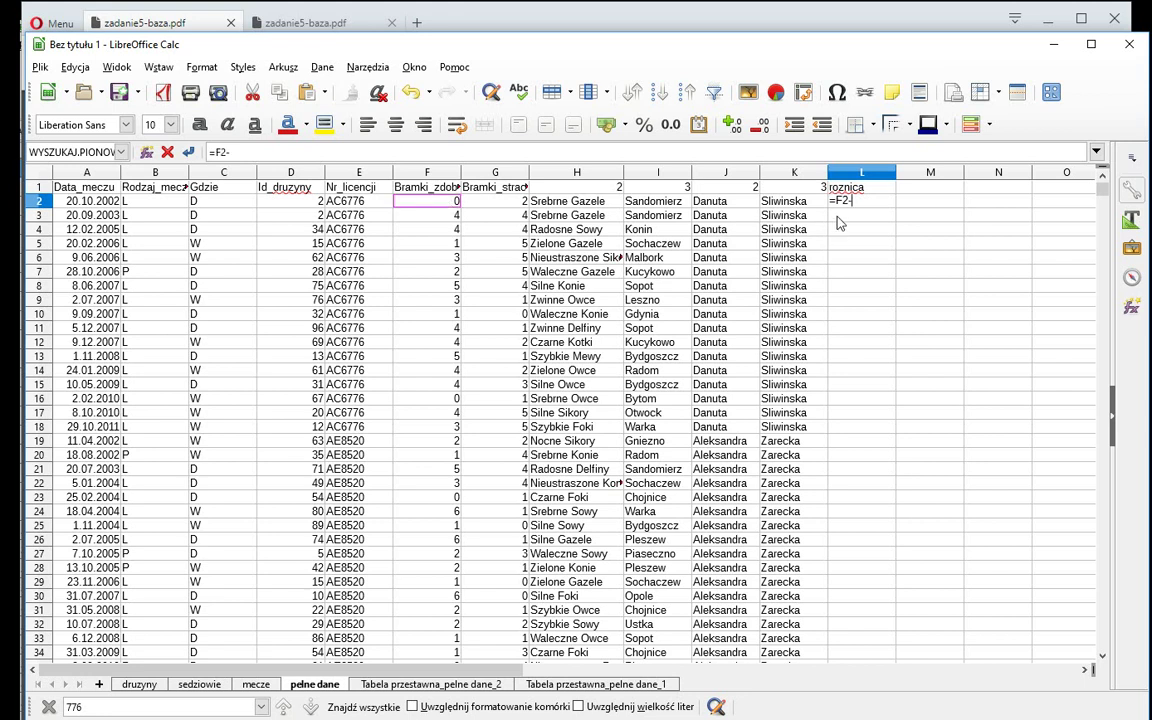
click(506, 206)
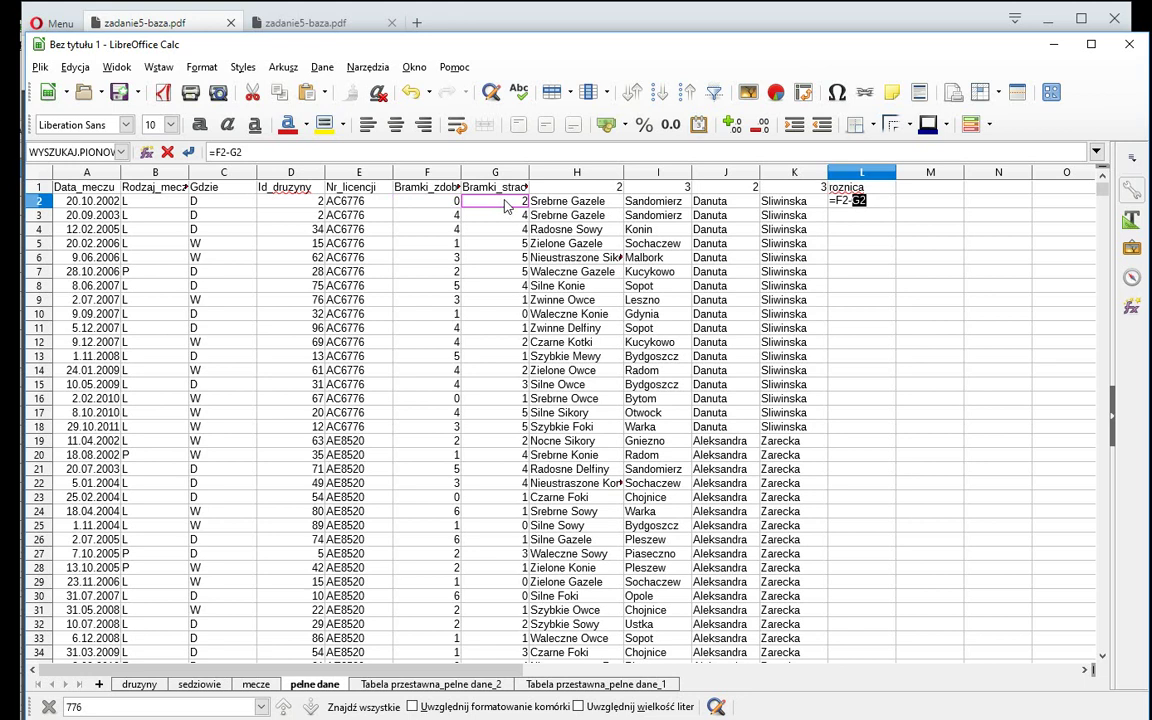
key(Return)
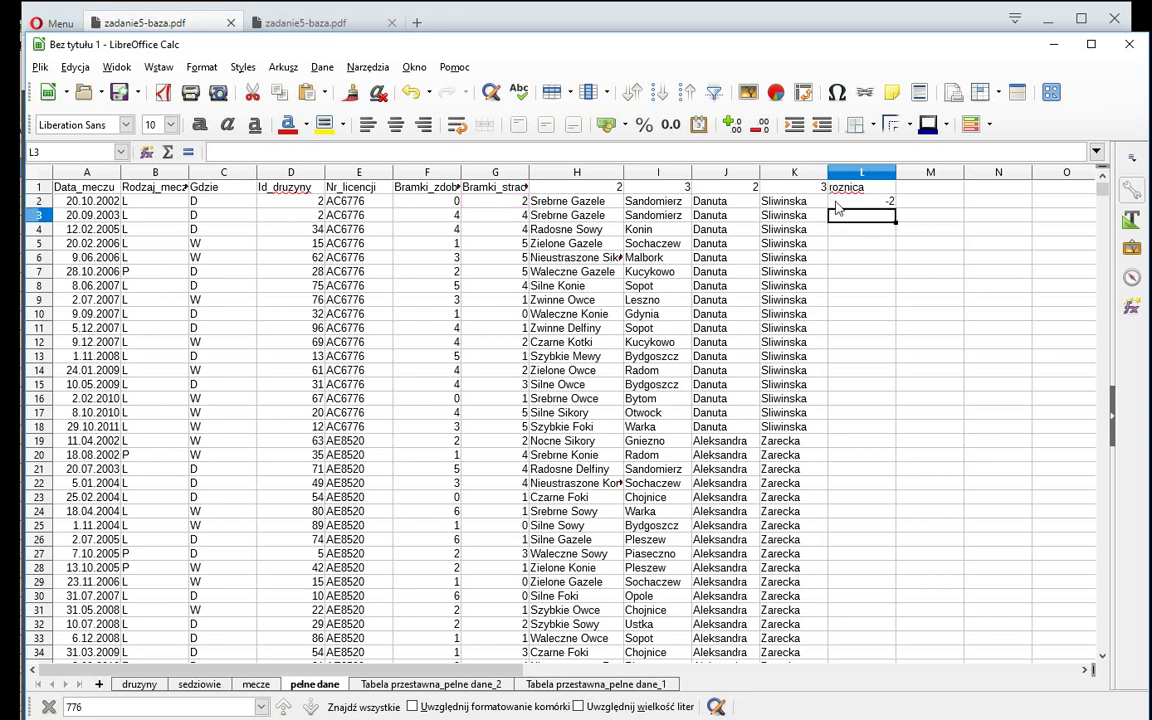
click(869, 204)
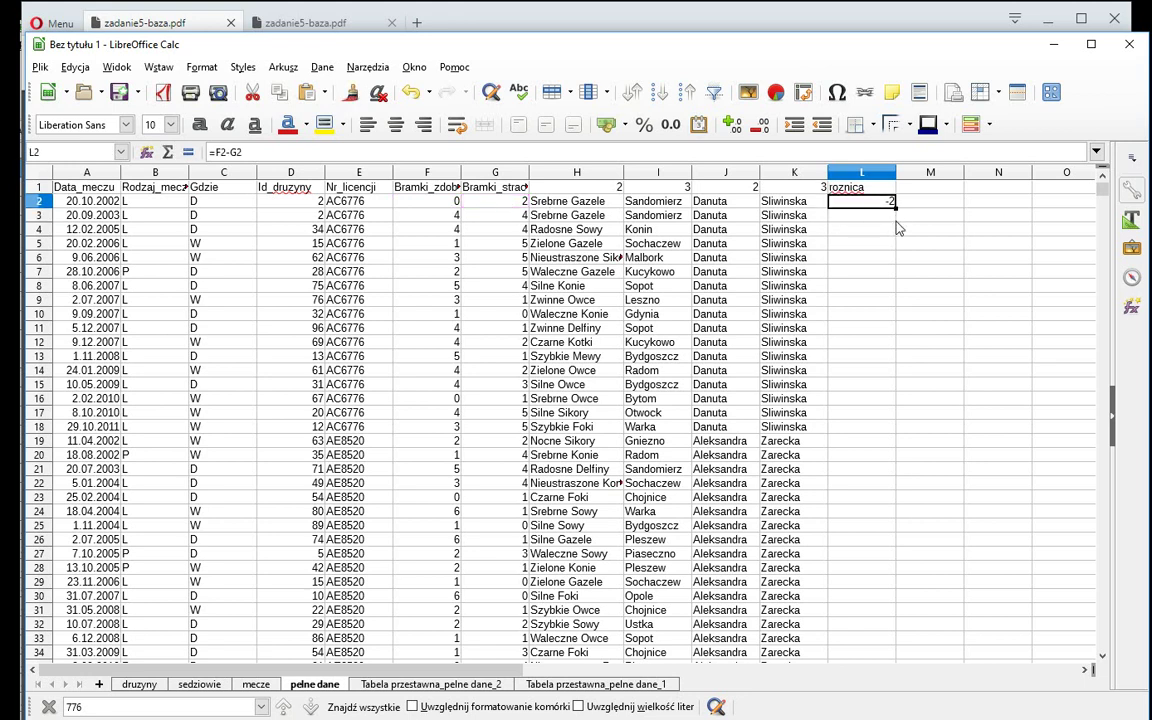
double_click(896, 207)
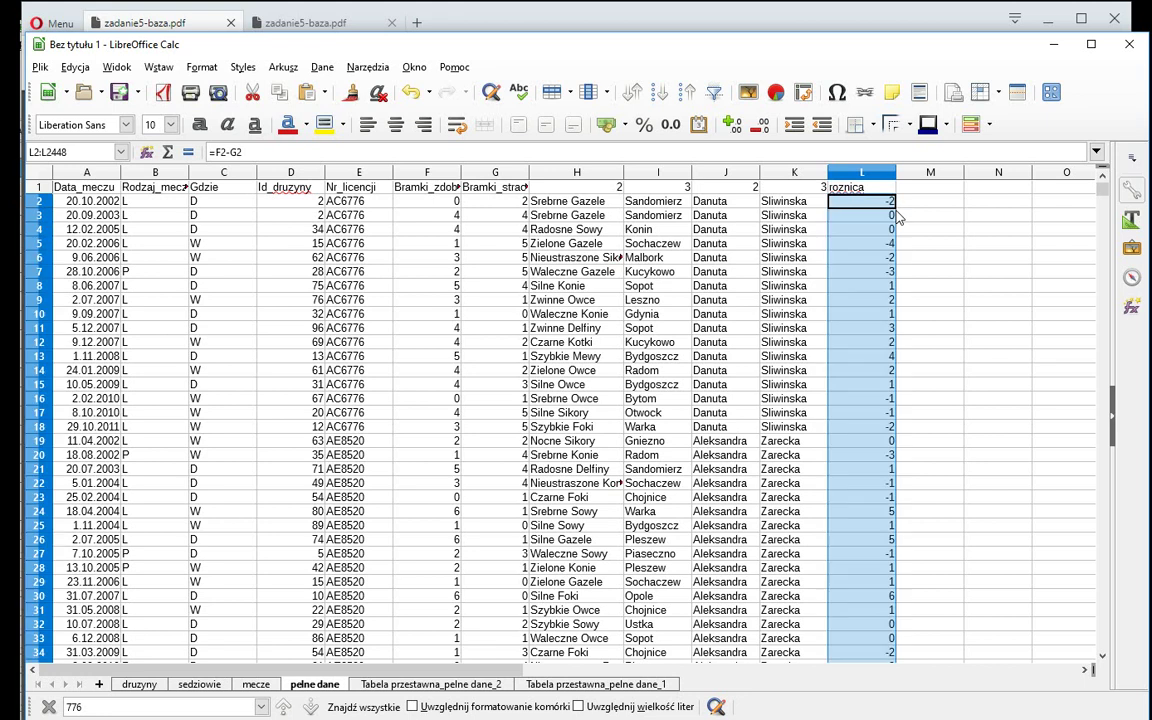
click(858, 258)
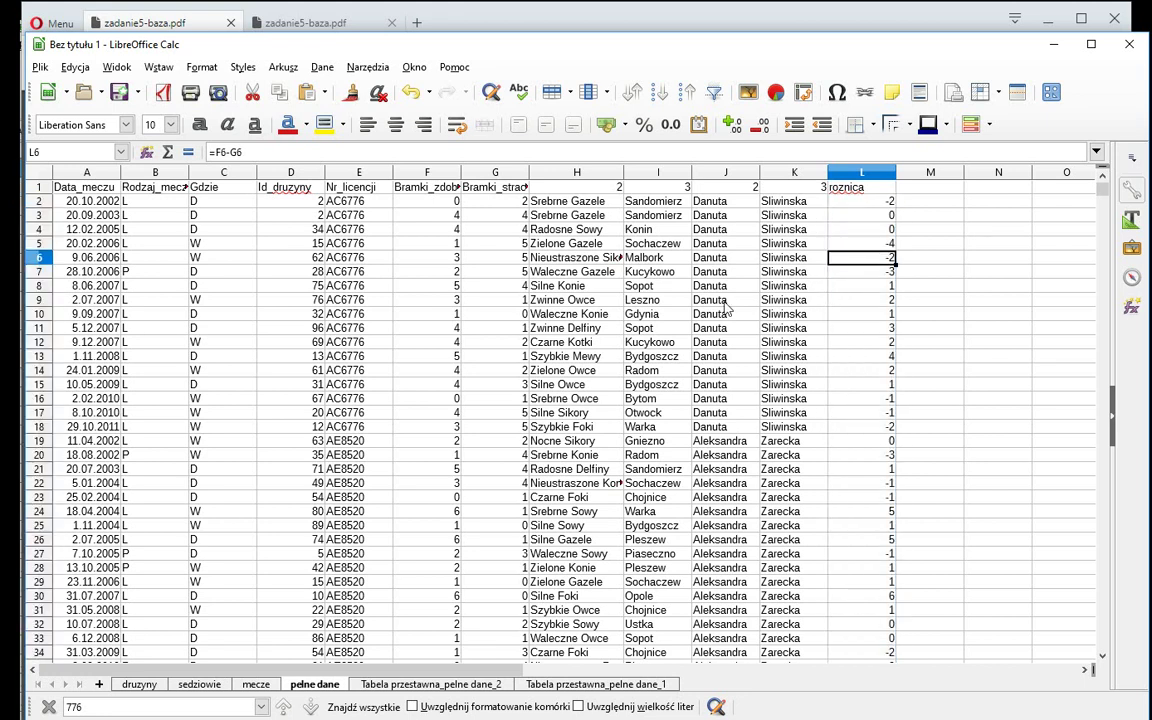
click(517, 300)
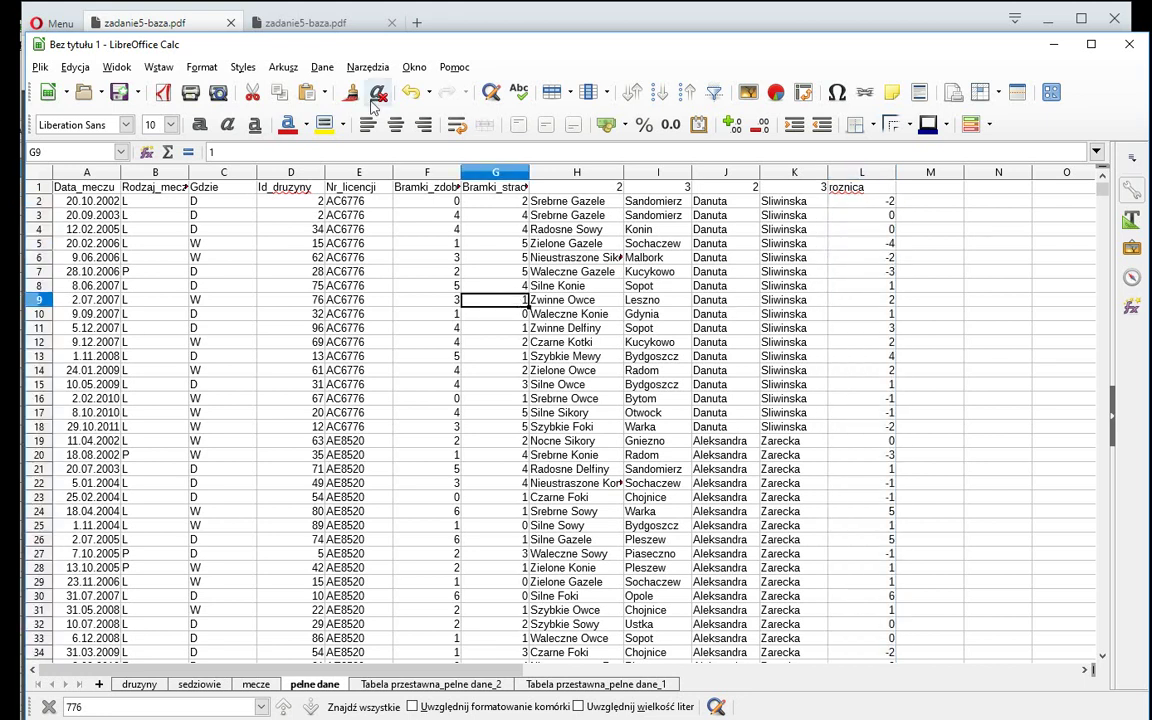
click(322, 67)
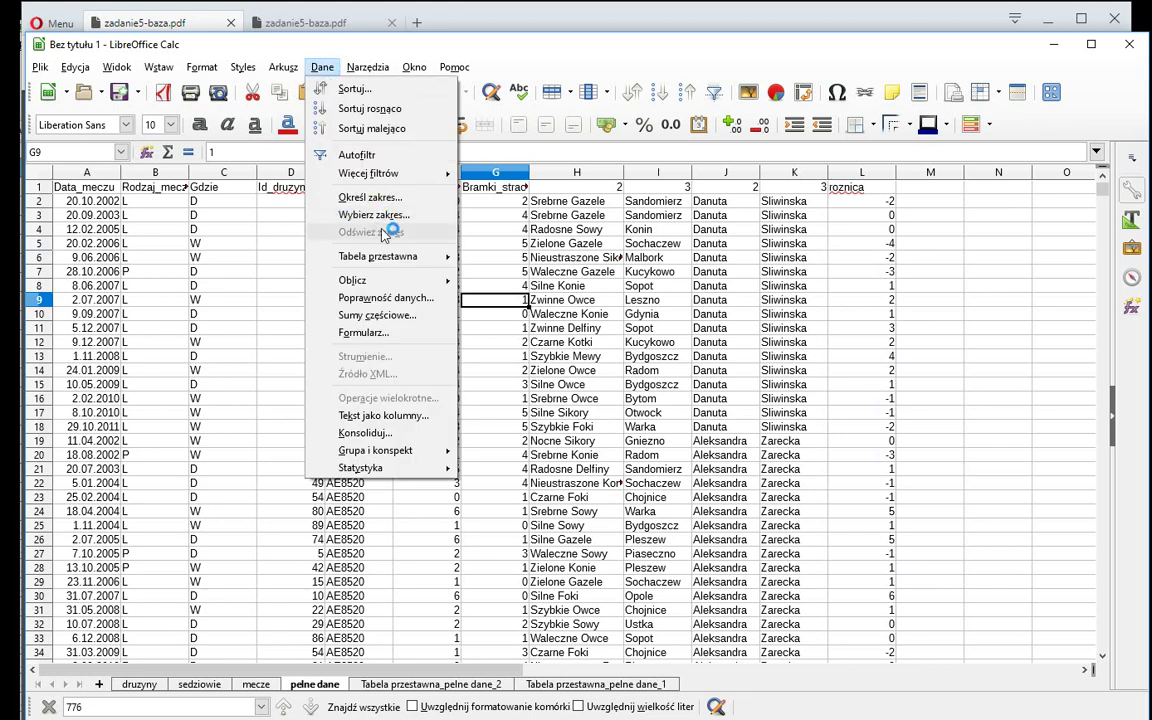
Step: Create a pivot table from the current selection, pełne dane's A1:L2448 range including roznica
click(490, 257)
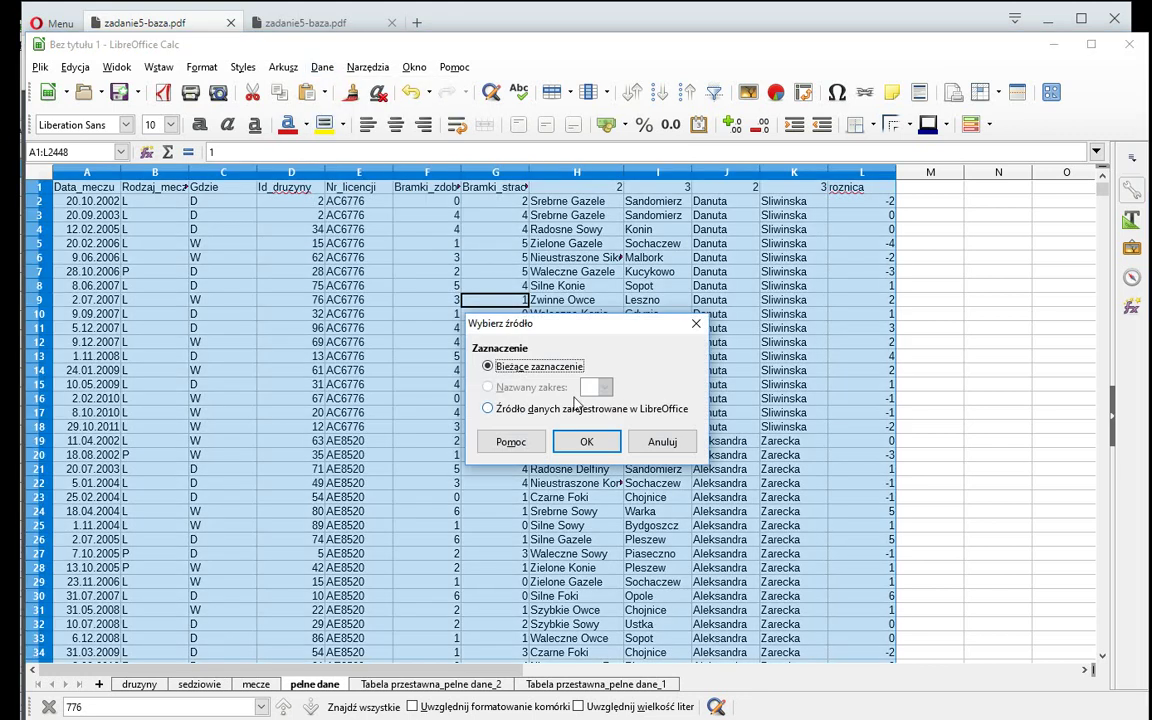
click(588, 443)
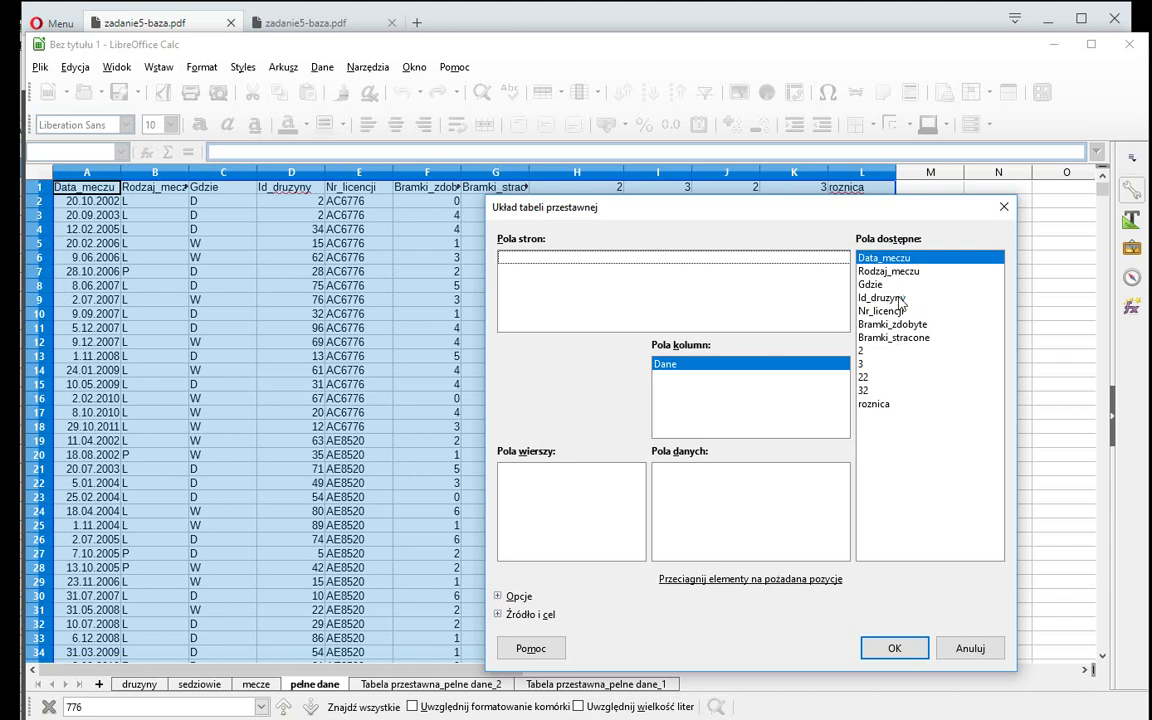
Step: Lay out the pivot with Id_druzyny, team name and city as rows and roznica summed, on a new sheet
drag(880, 297, 565, 485)
mouse_move(878, 350)
mouse_down()
mouse_move(727, 430)
mouse_move(565, 485)
mouse_up()
click(865, 366)
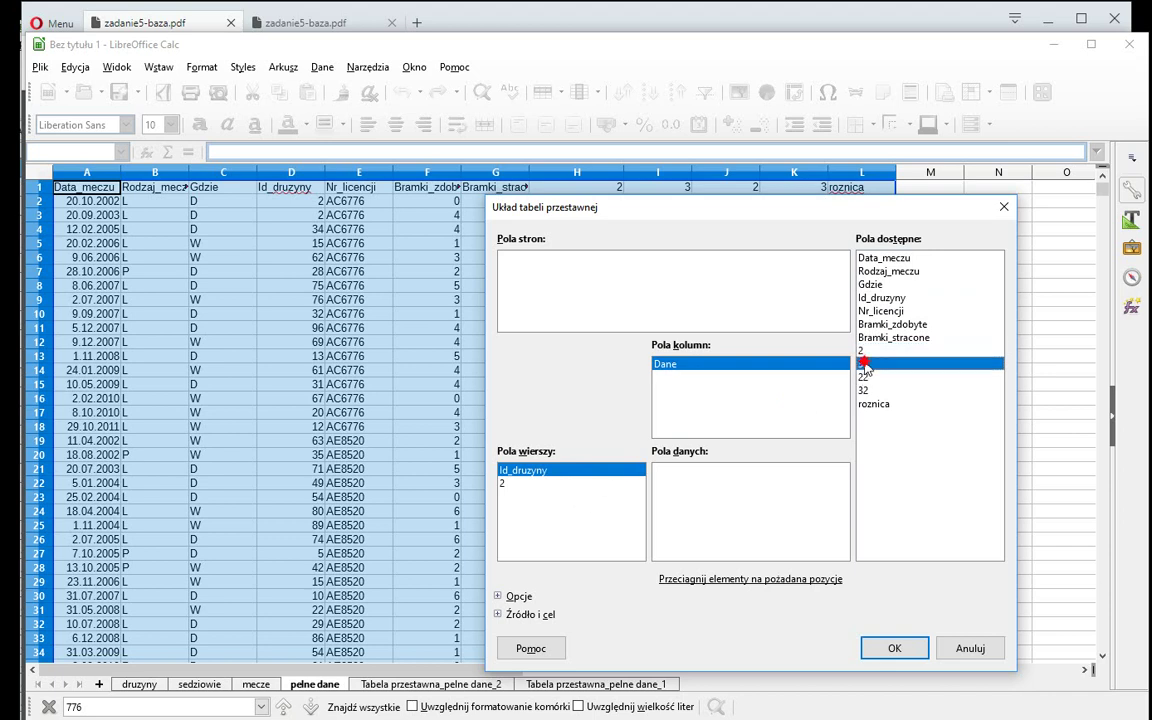
drag(865, 366, 565, 500)
drag(672, 210, 414, 212)
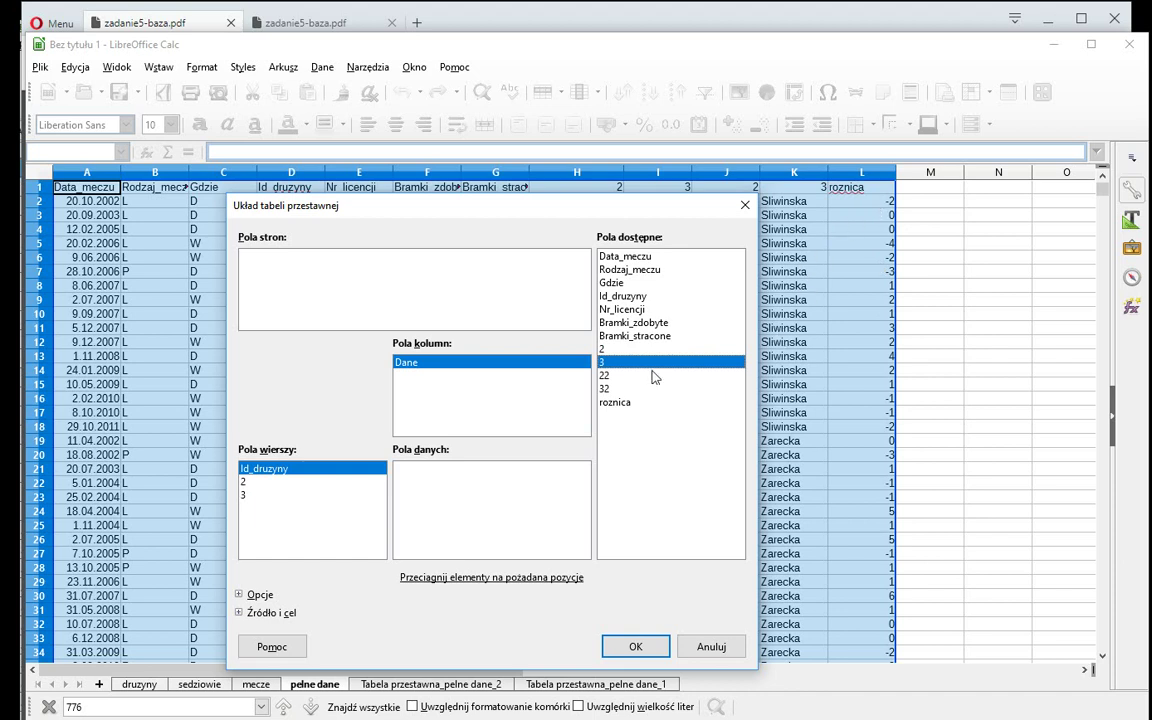
drag(628, 405, 471, 486)
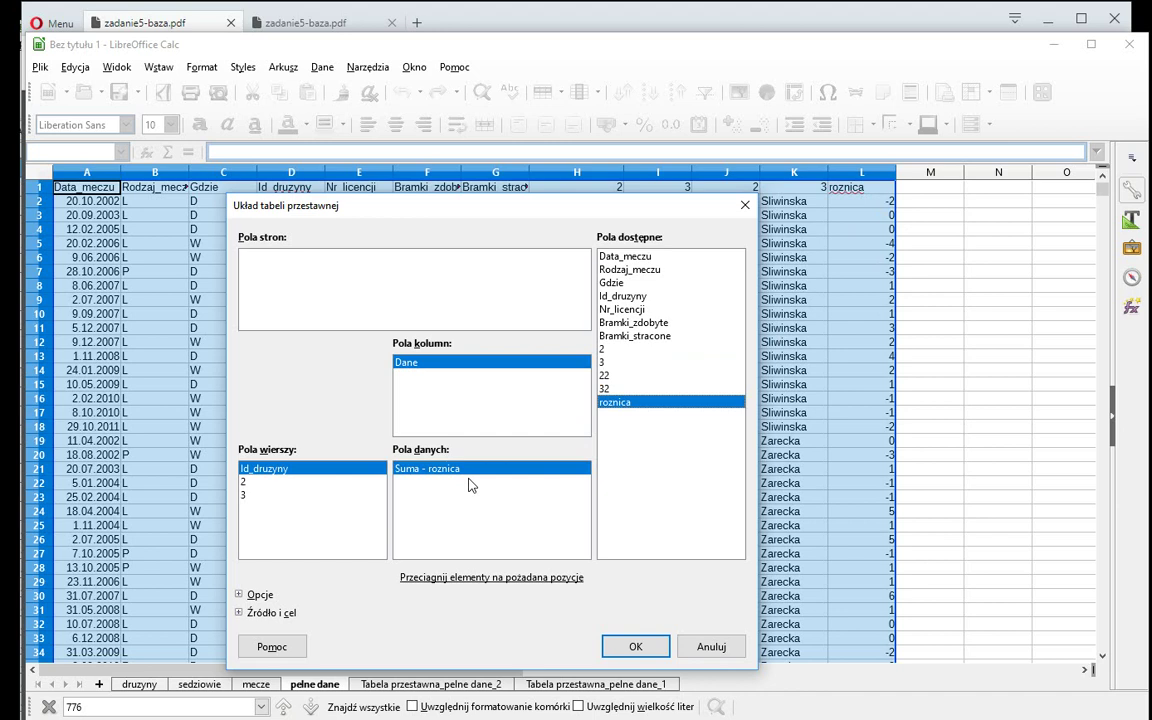
click(636, 648)
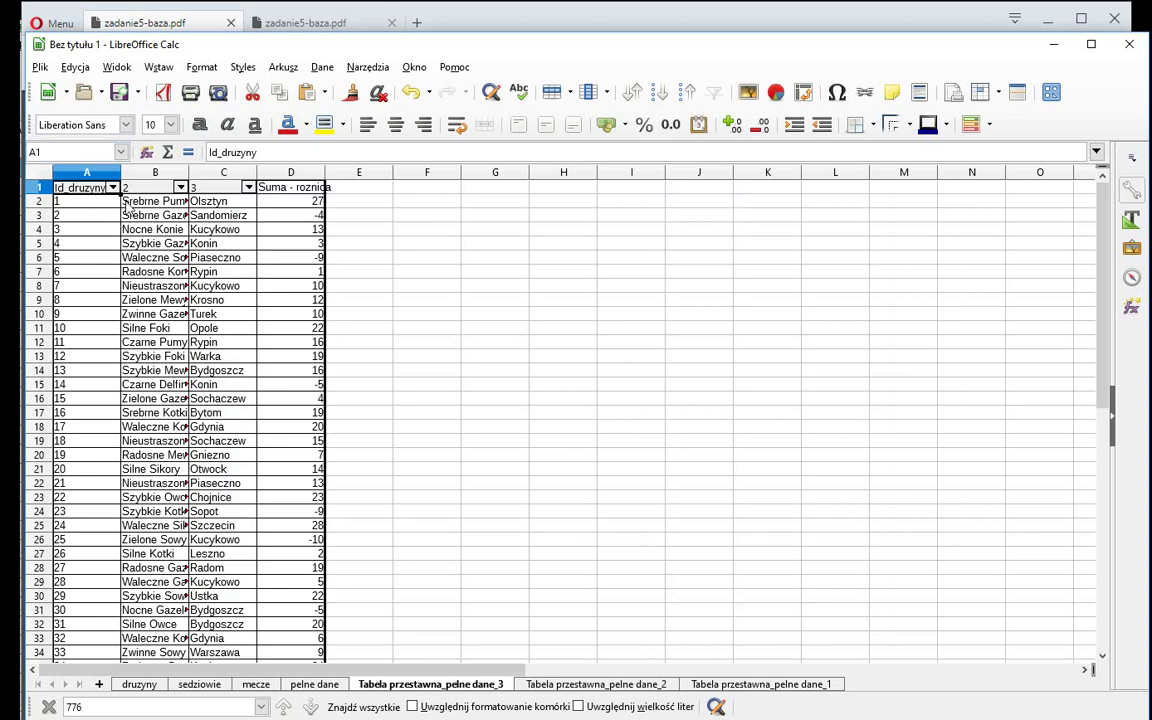
Step: Widen column B so full team names like Srebrne Pumy are readable
drag(189, 174, 220, 174)
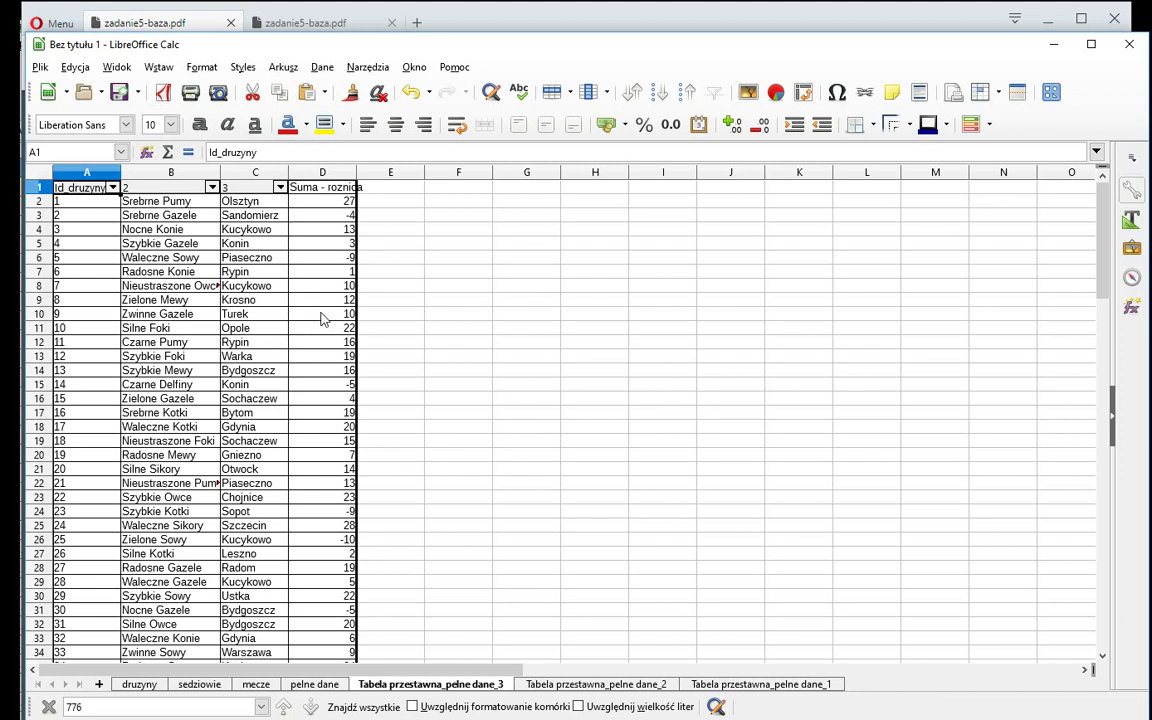
right_click(98, 372)
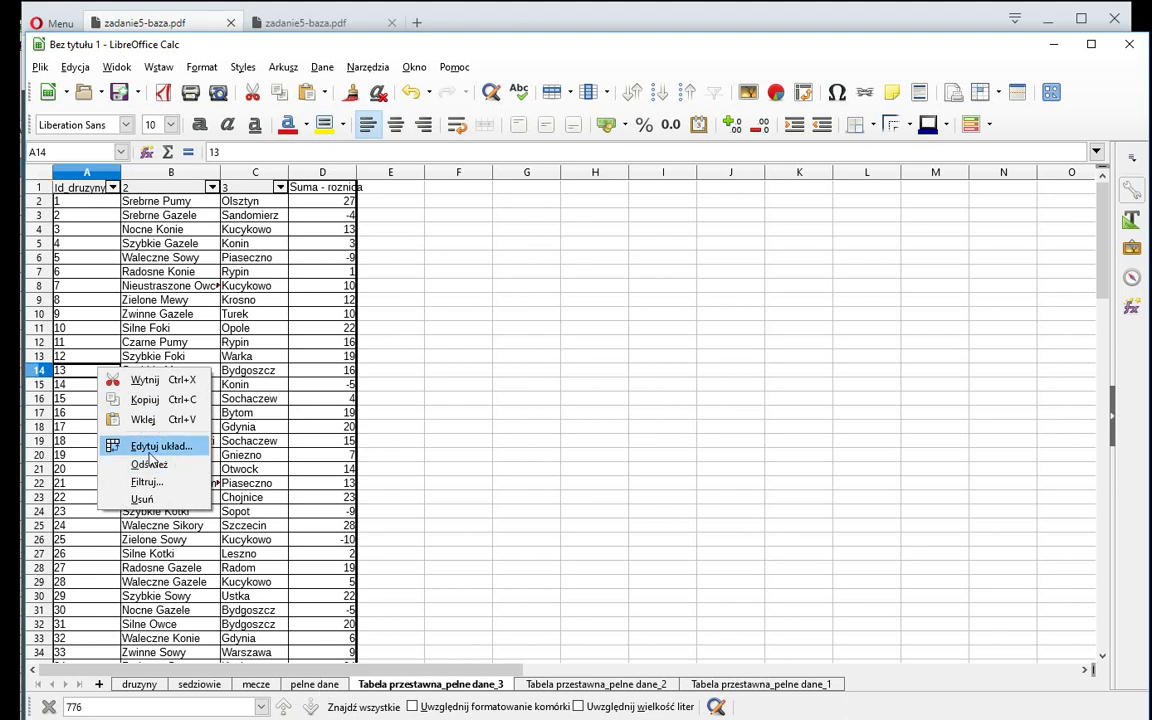
click(164, 486)
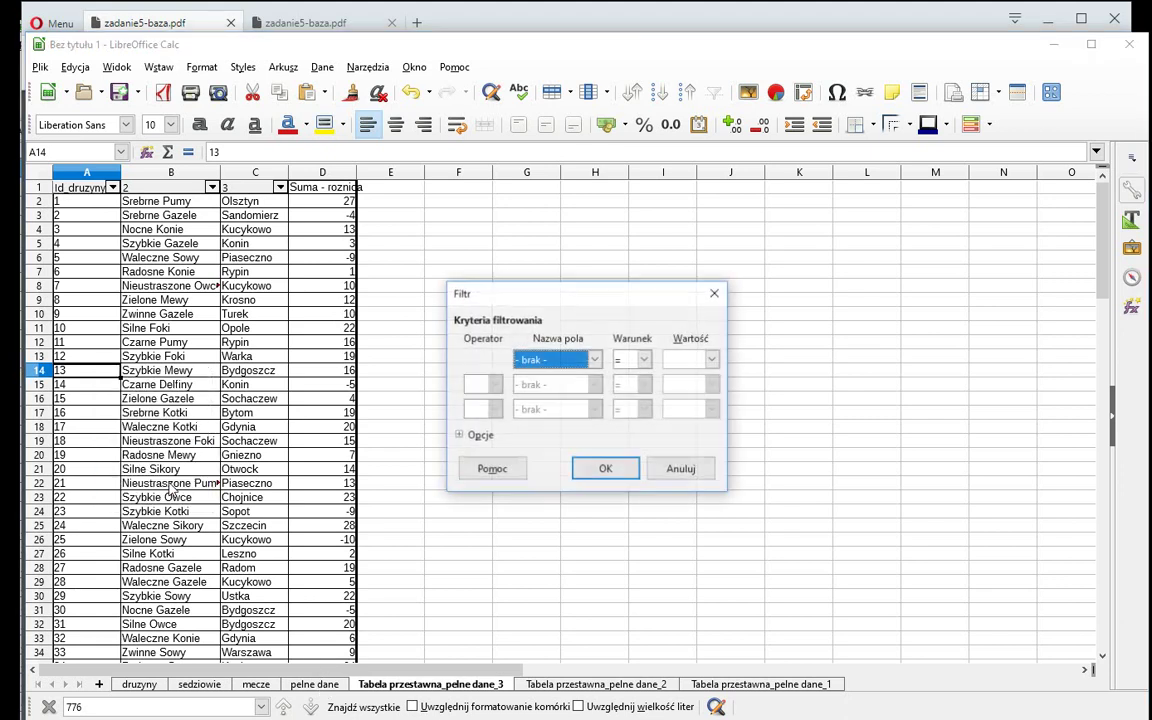
click(580, 365)
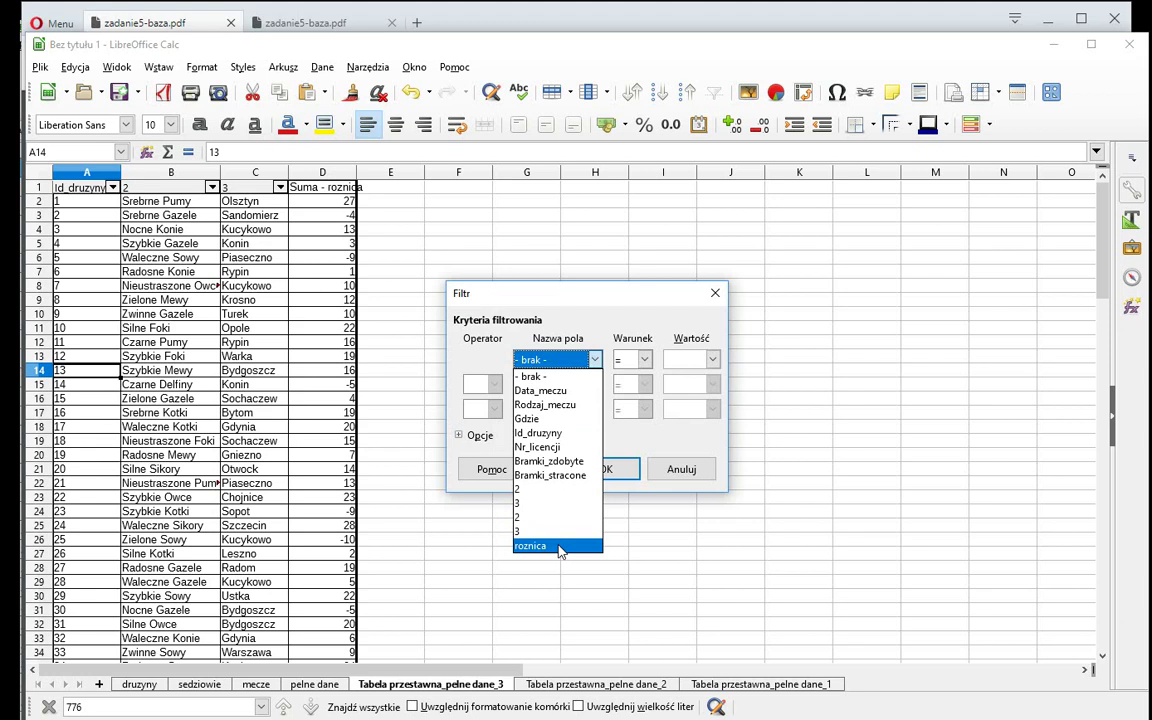
click(560, 546)
click(690, 359)
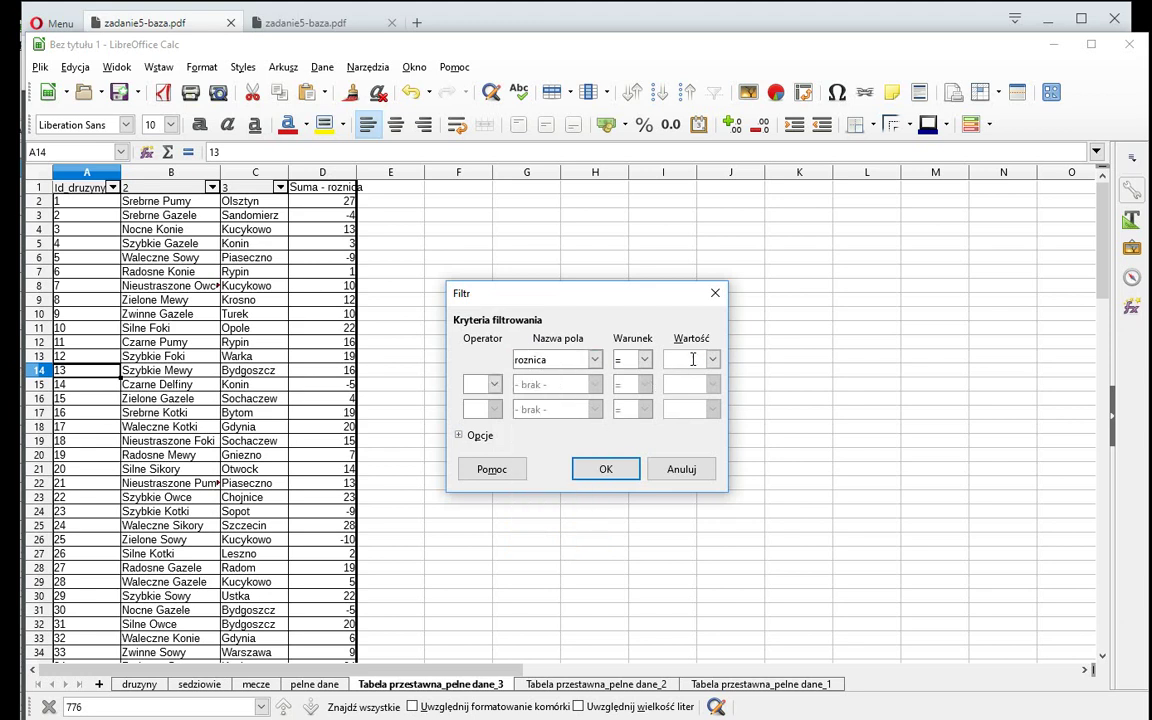
text(0)
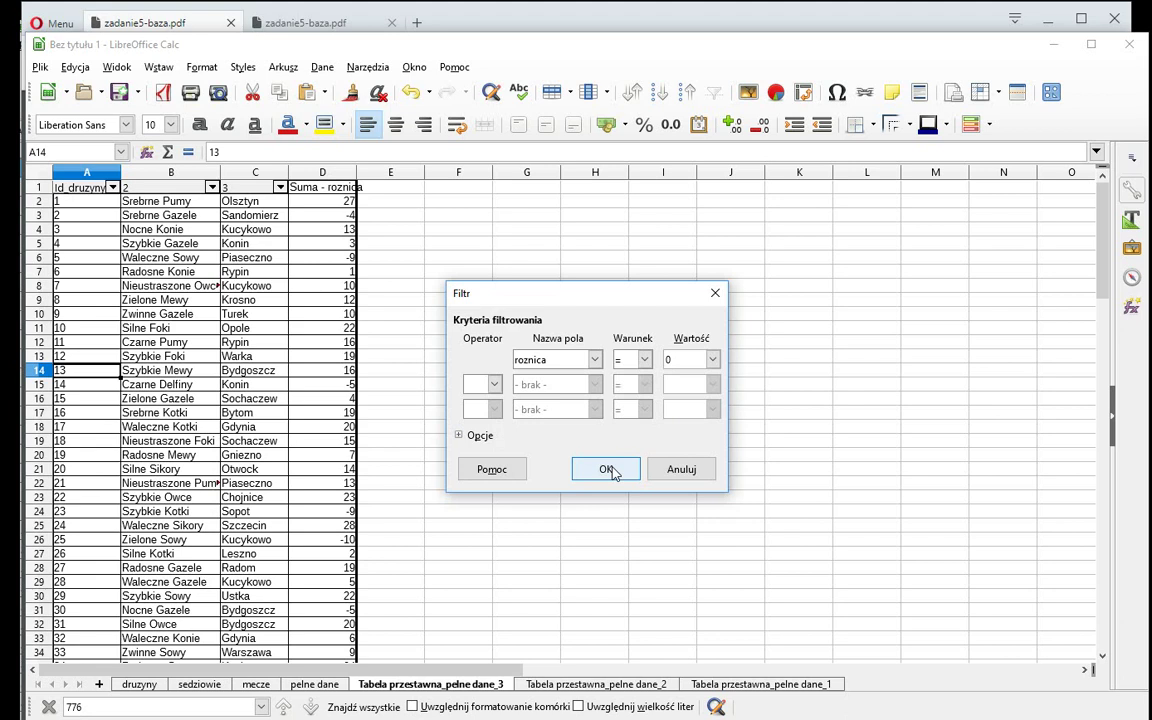
click(608, 470)
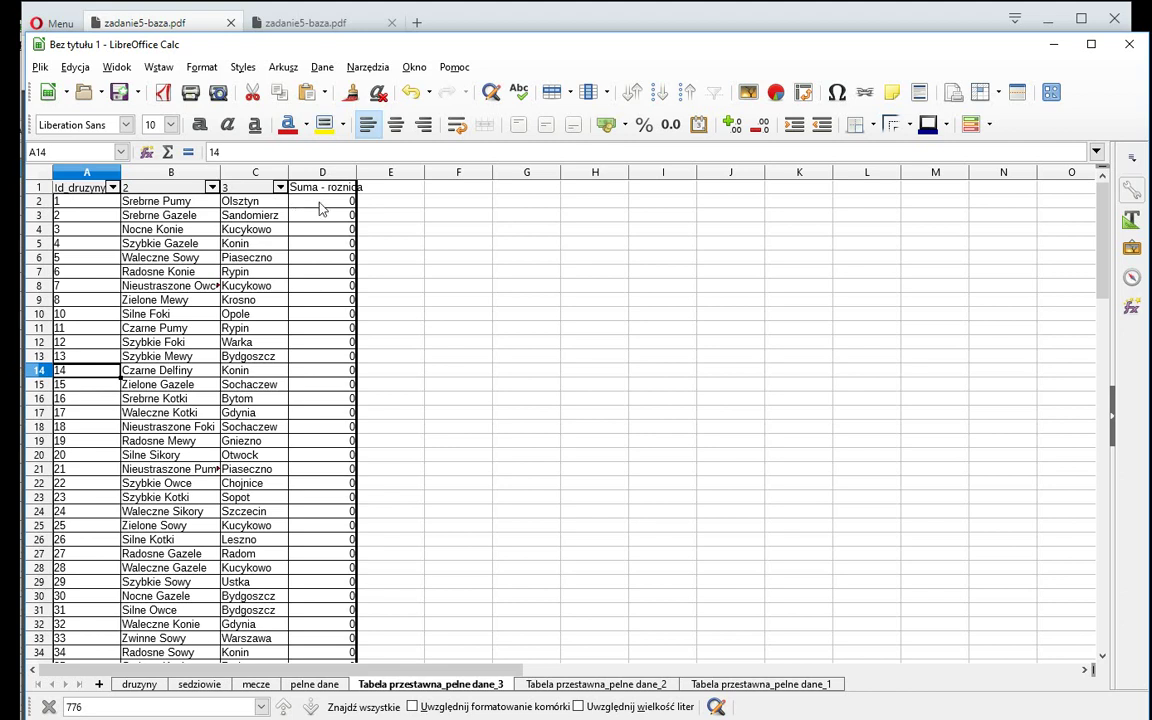
key(ctrl+z)
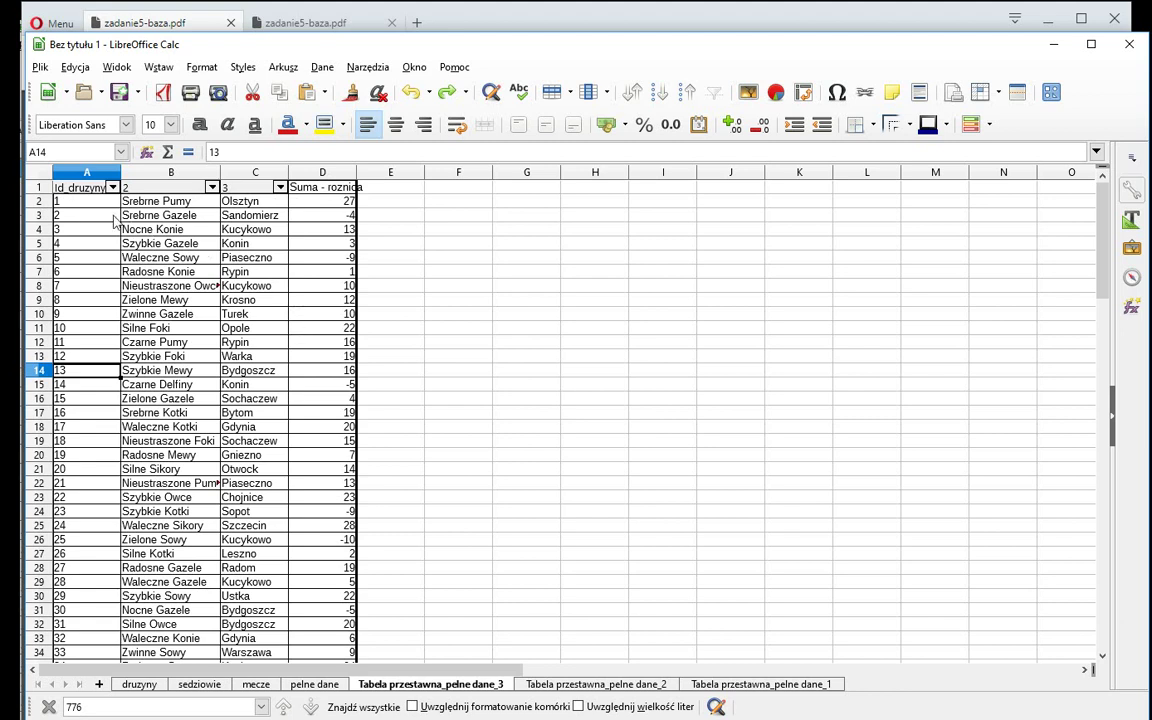
Step: Apply a standard filter on the pivot keeping only rows where Suma - roznica equals 0
click(322, 67)
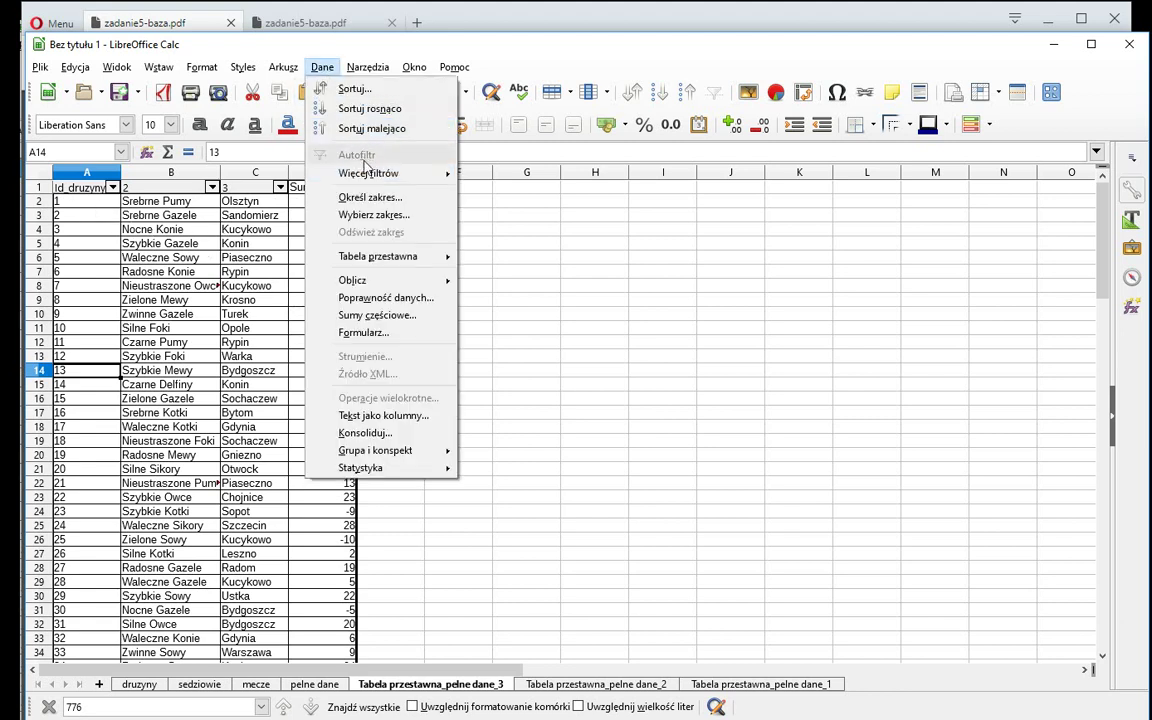
mouse_move(368, 173)
click(530, 174)
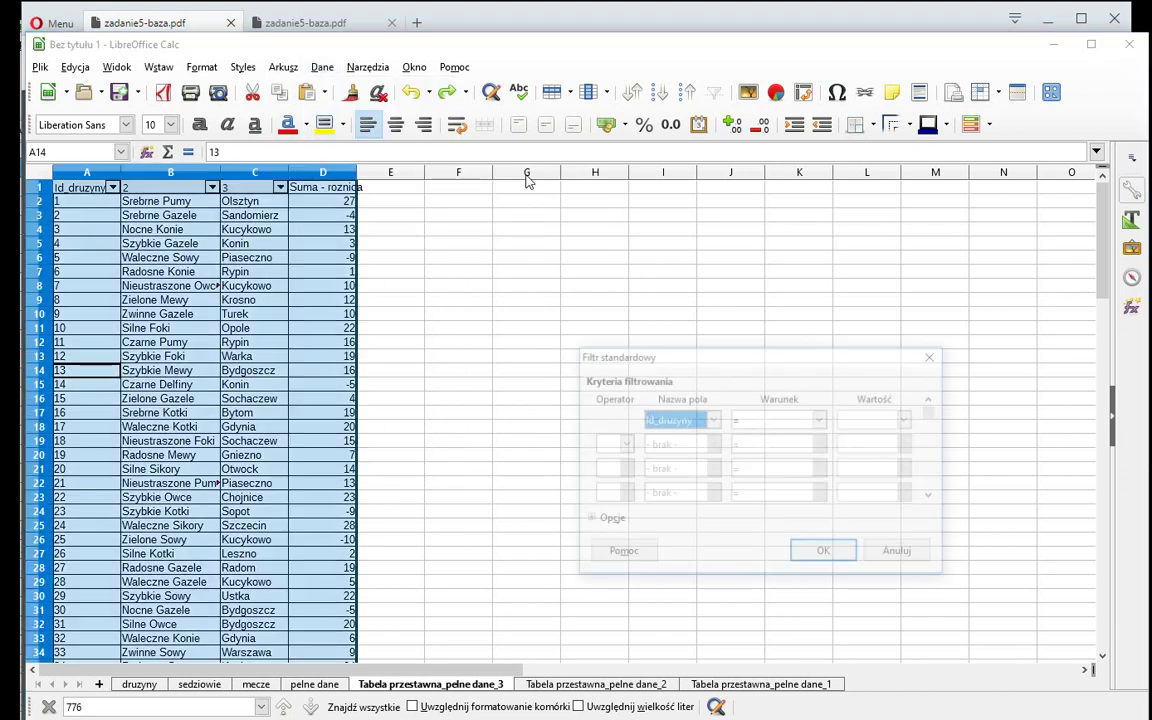
click(713, 420)
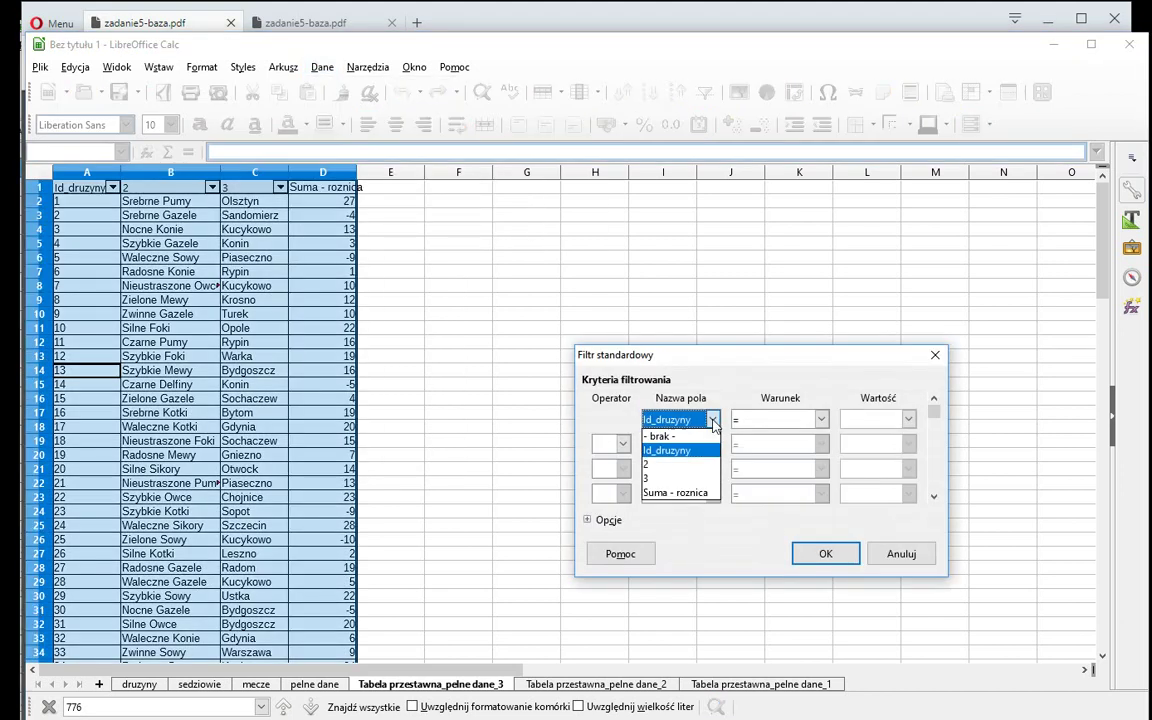
click(687, 495)
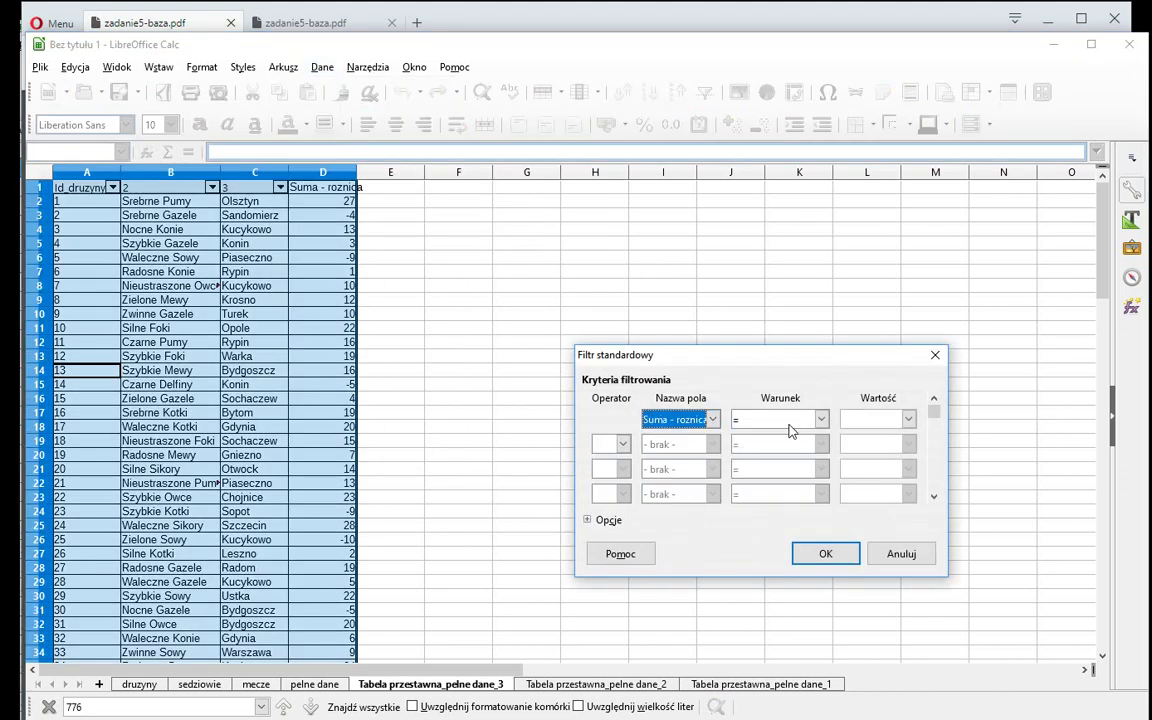
click(870, 419)
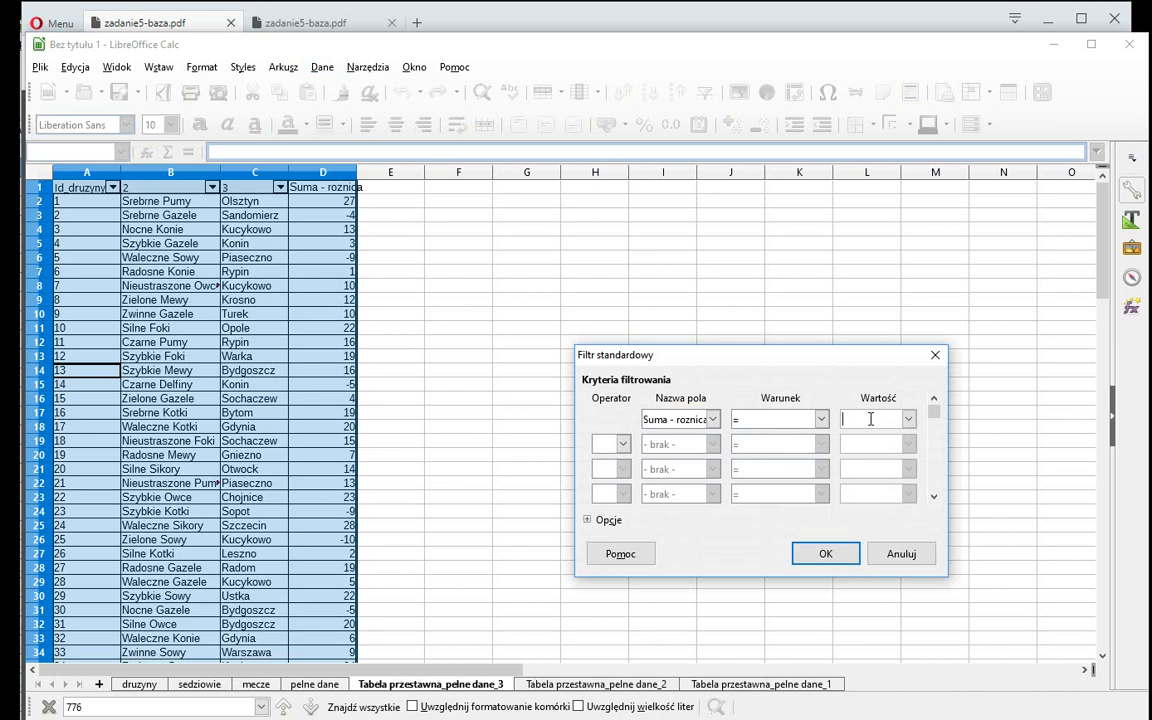
text(0)
click(826, 554)
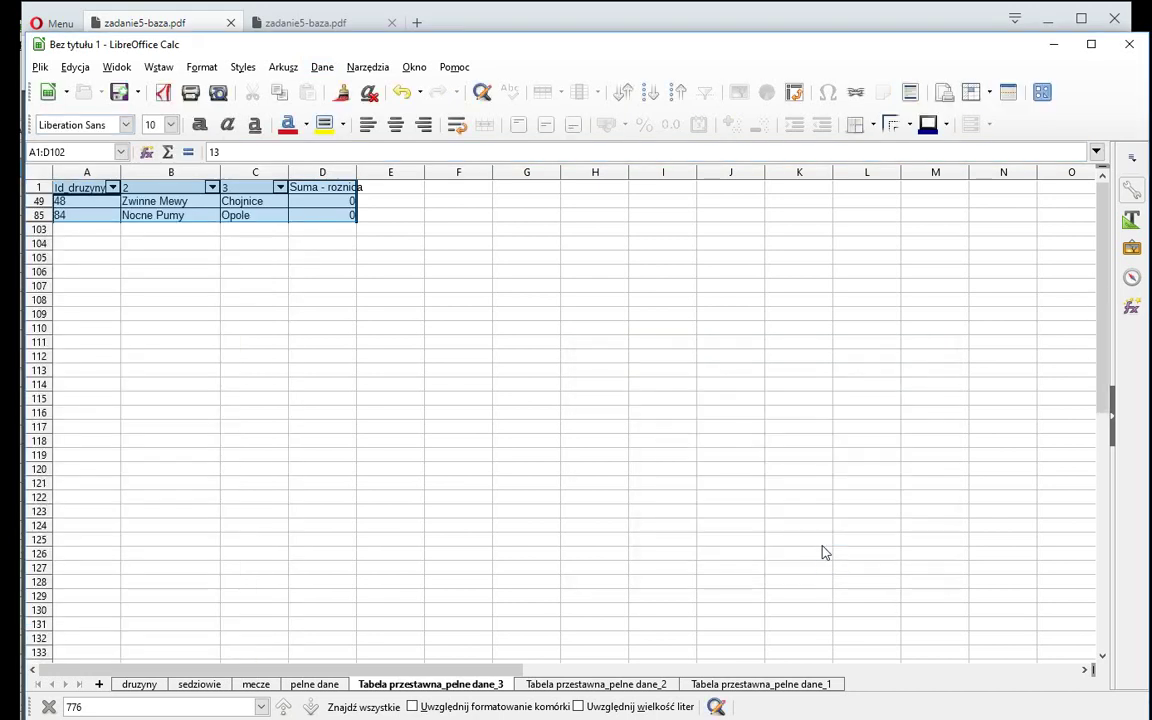
Step: Select the two remaining teams, Zwinne Mewy and Nocne Pumy, with their cities
click(329, 249)
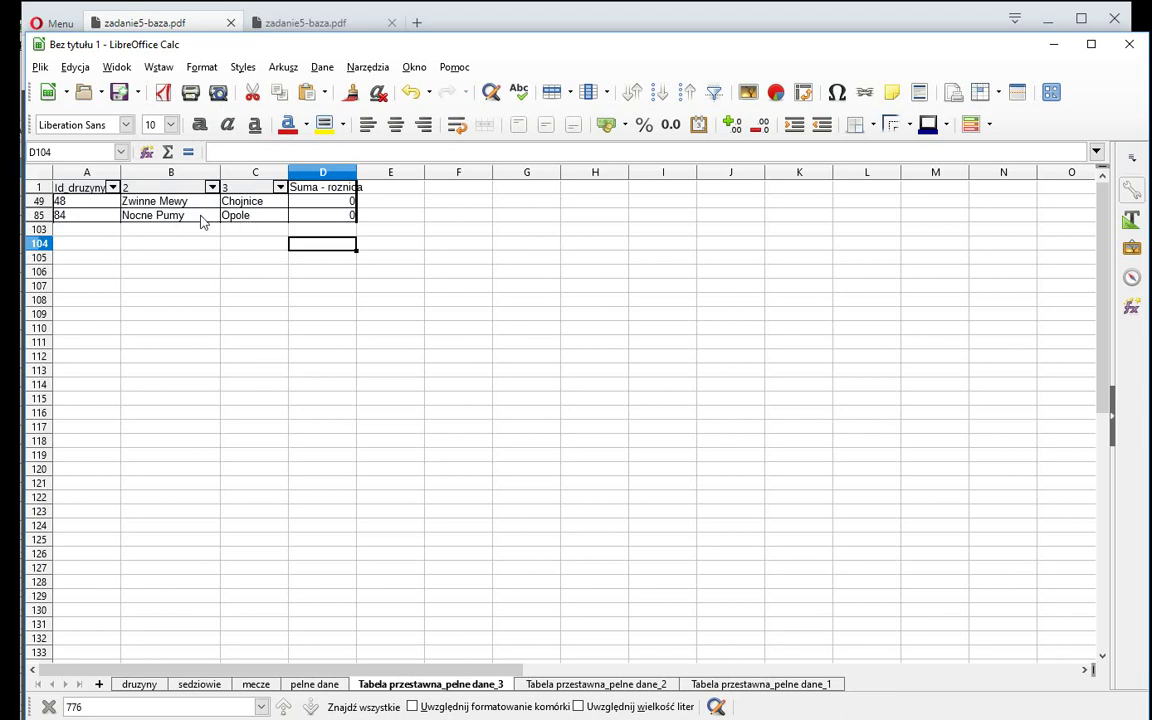
drag(155, 201, 225, 217)
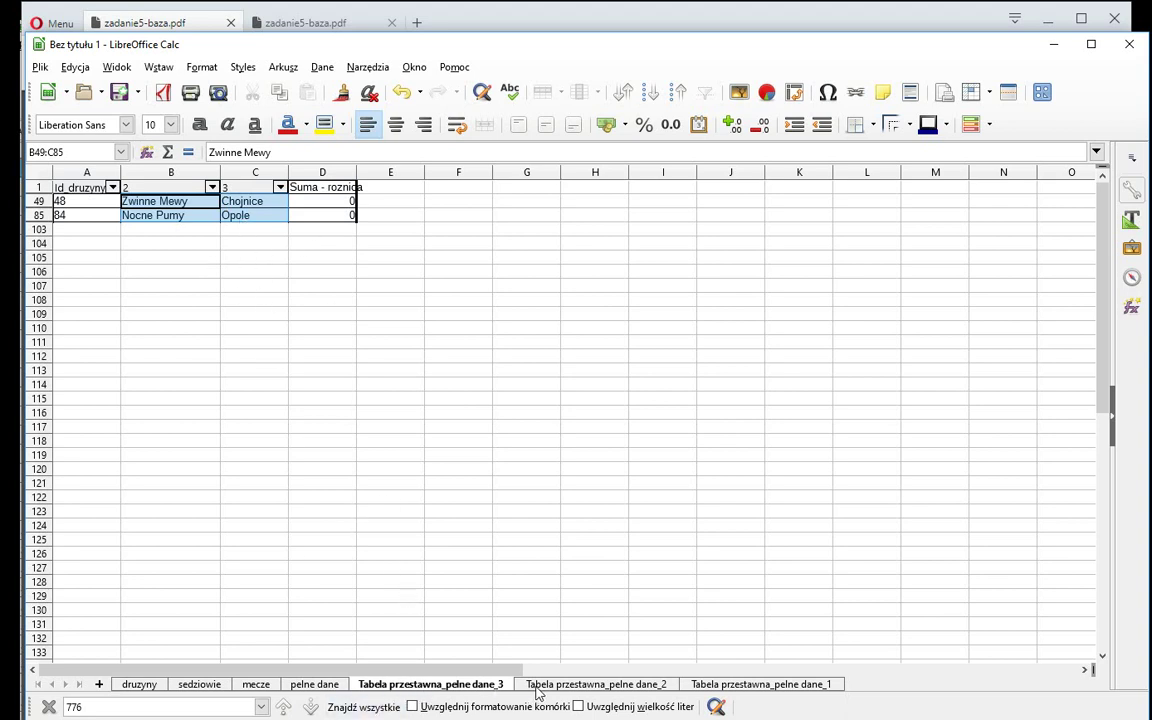
key(alt+Tab)
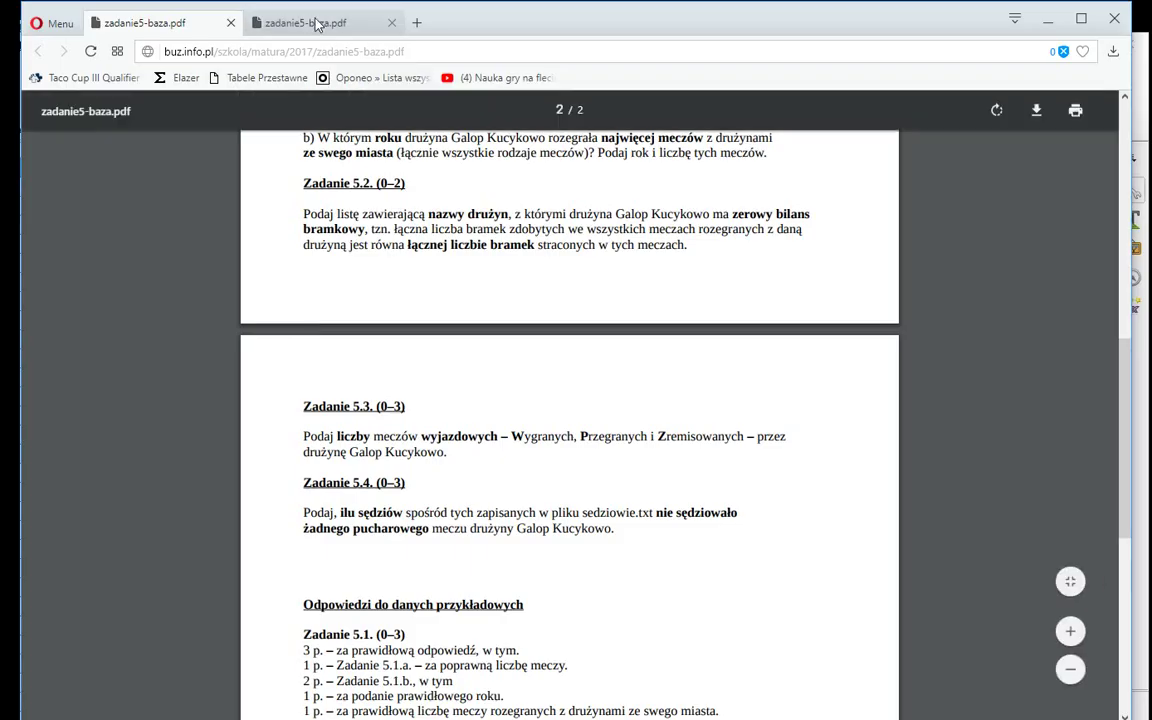
Step: Compare the pivot result with the 5.2 answer key, then view tasks around Zadanie 5.3 in the PDF
click(320, 22)
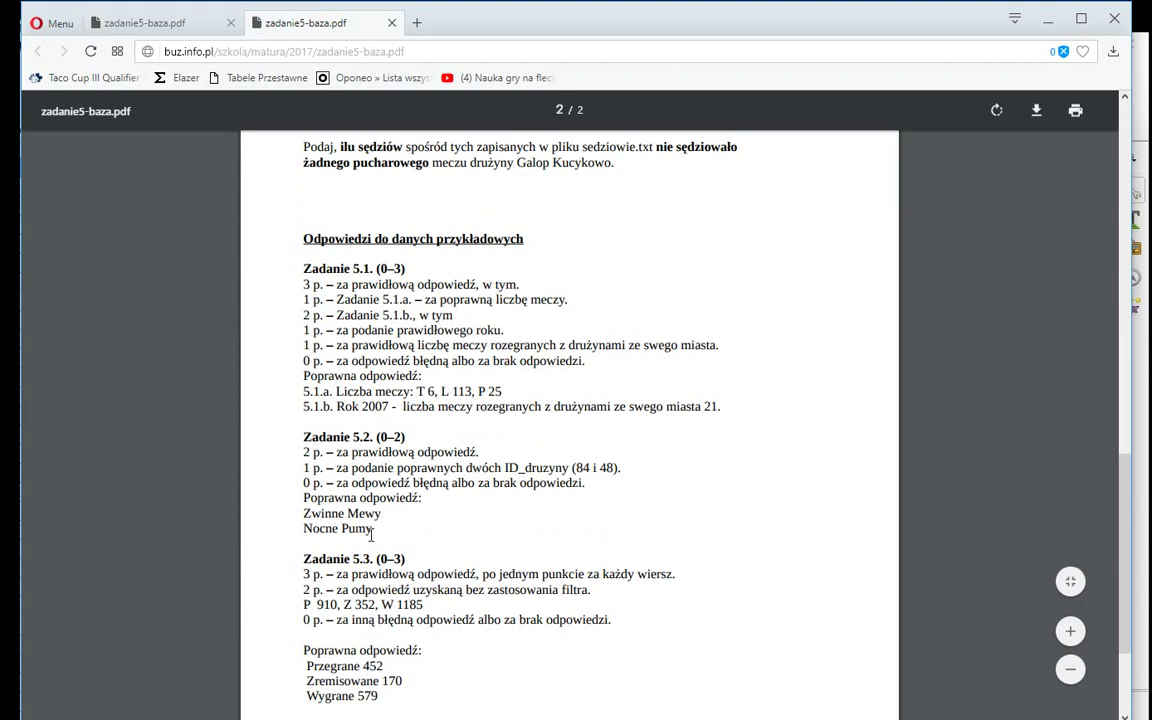
key(alt+Tab)
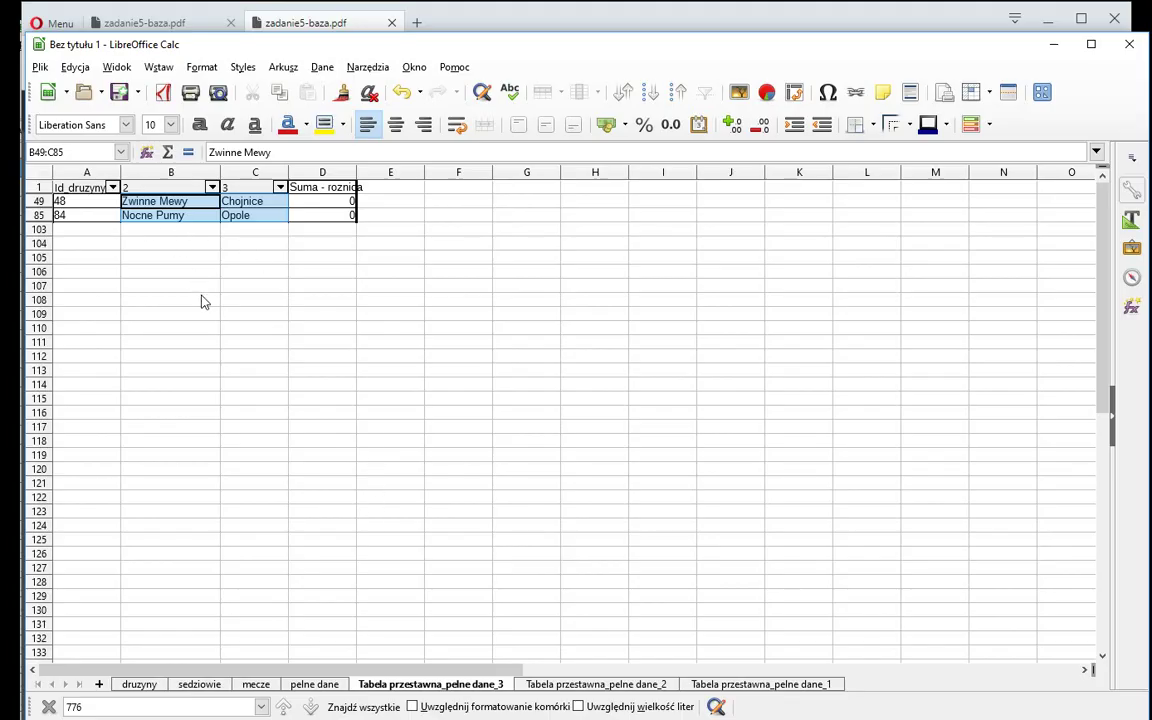
key(alt+Tab)
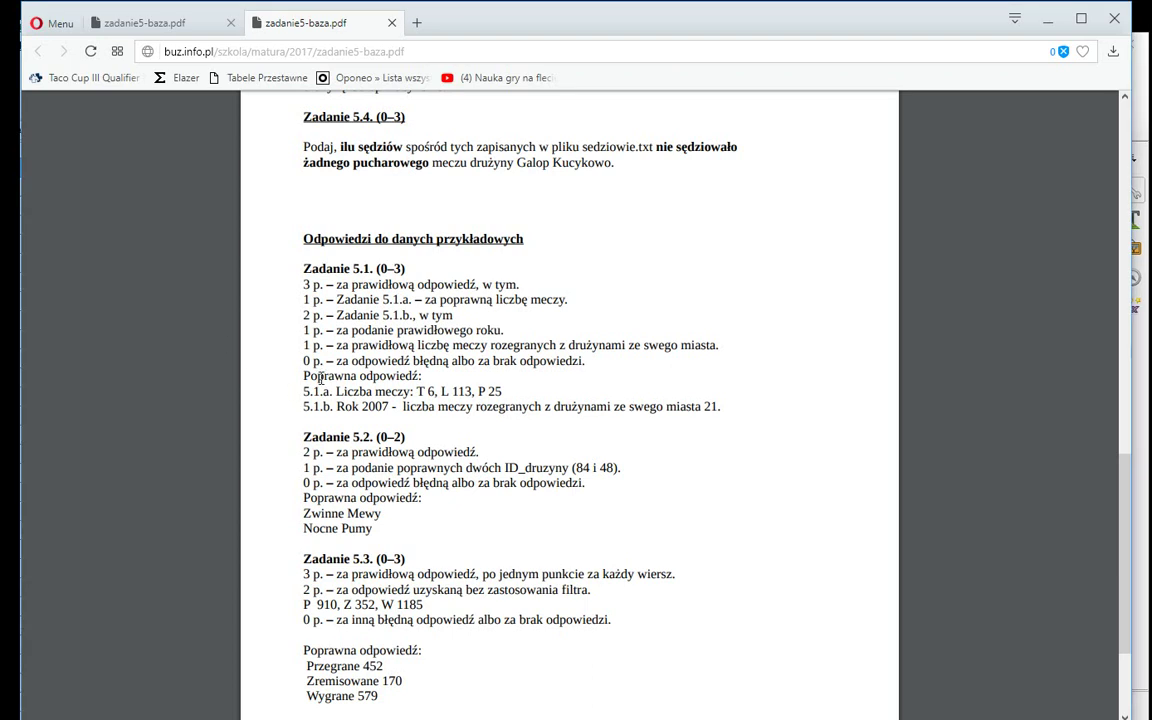
click(150, 22)
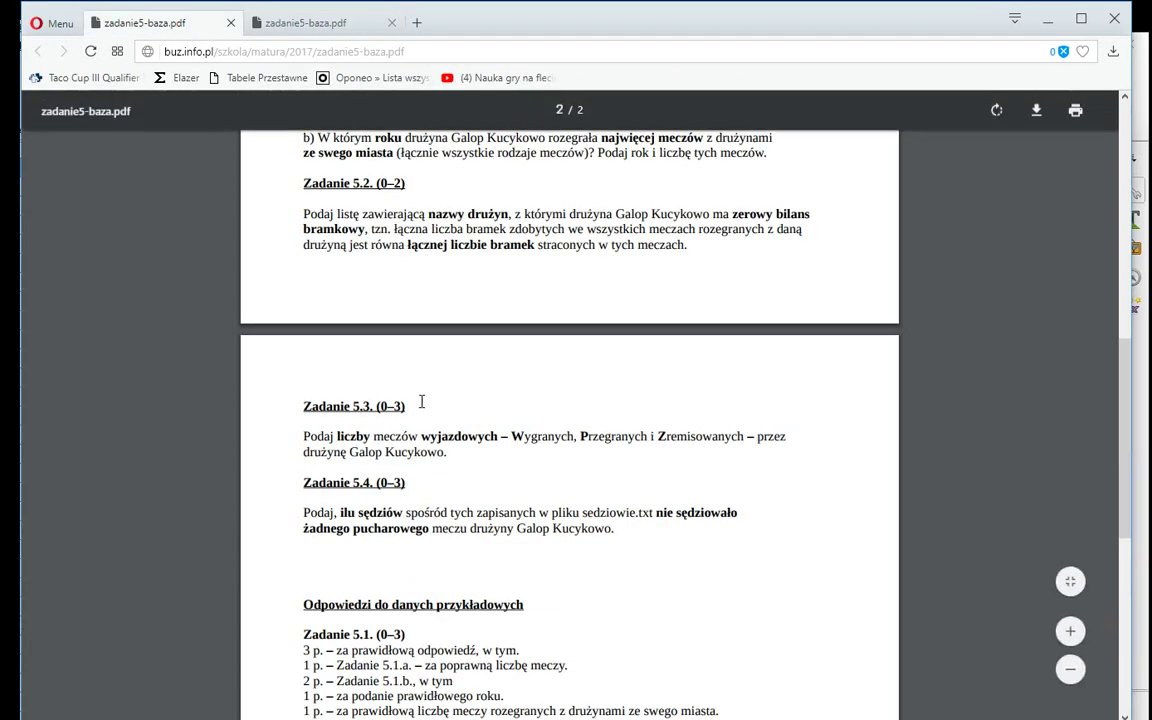
scroll(425, 402, down, 2)
scroll(427, 403, up, 2)
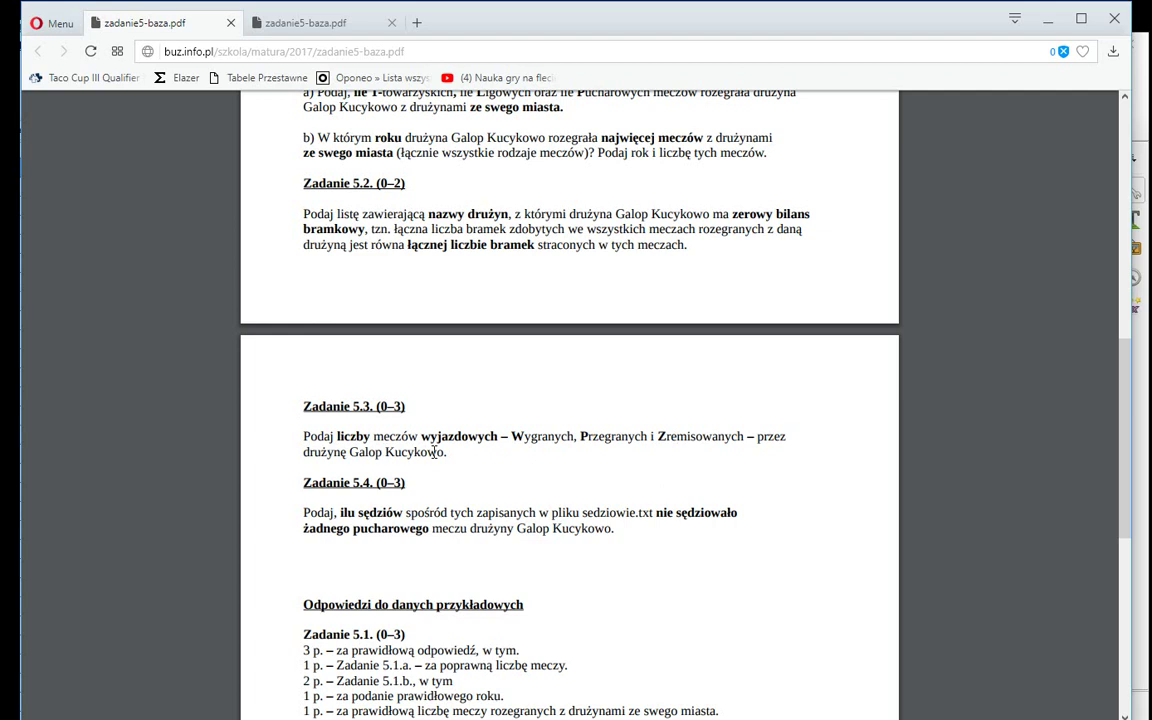
key(alt+Tab)
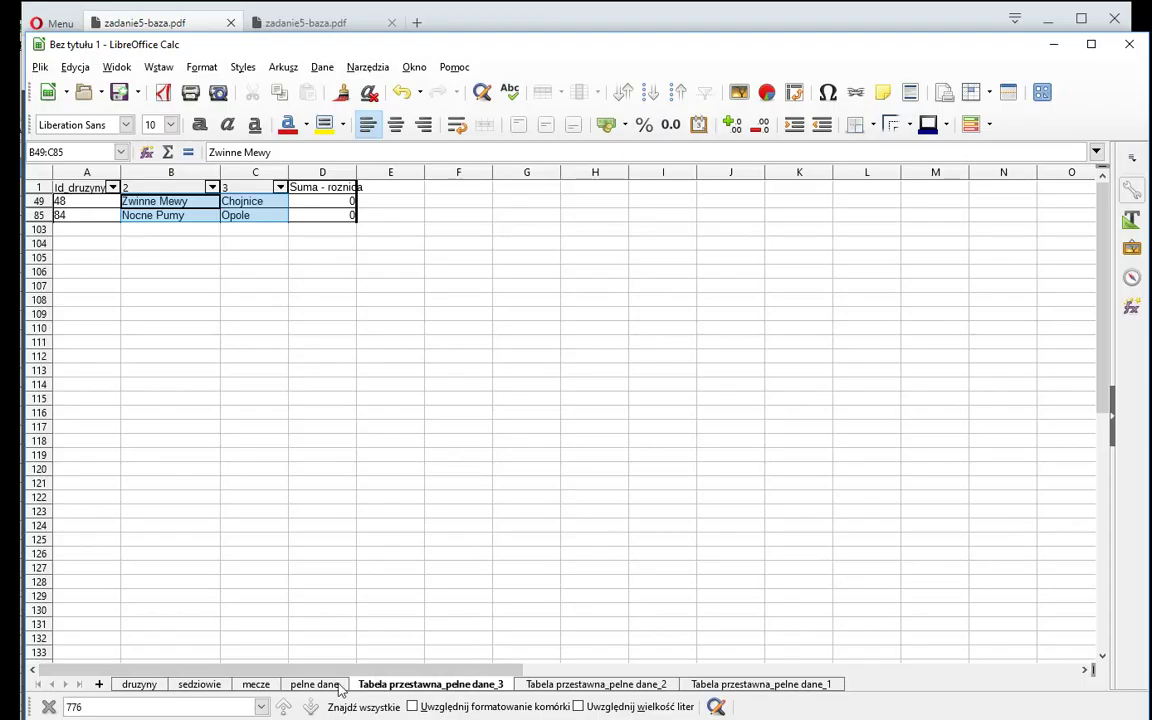
Step: From cell G16 on pelne dane, start a new pivot table using the current selection as source
click(316, 684)
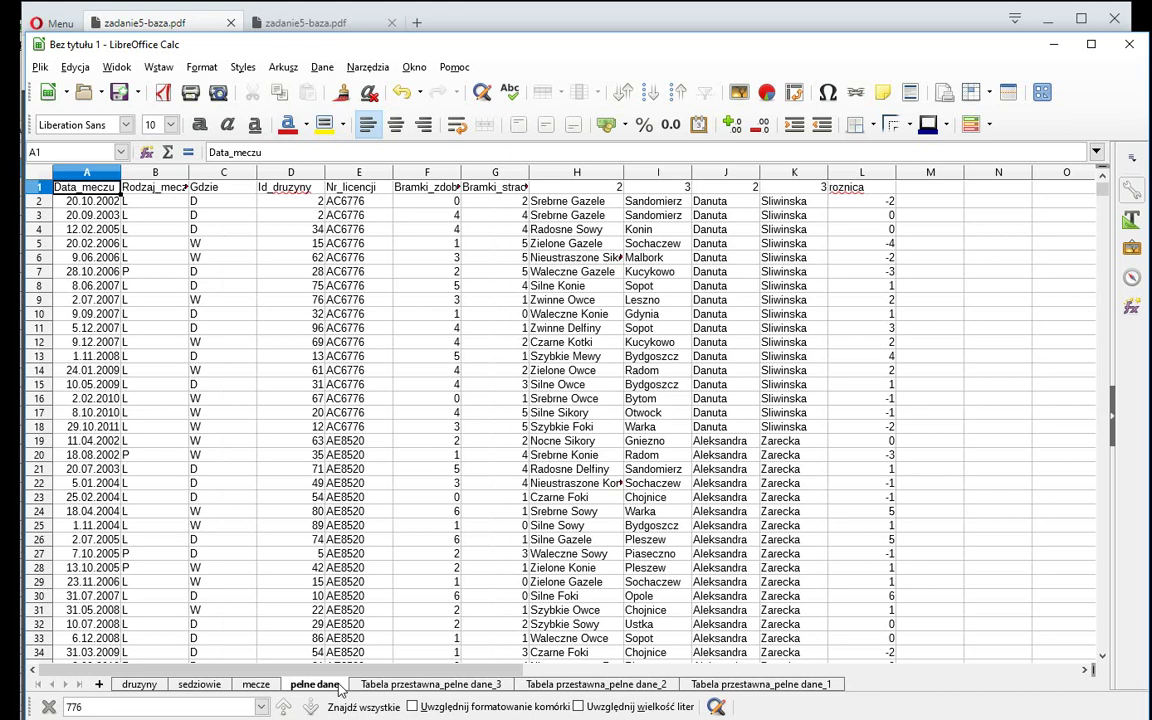
click(490, 399)
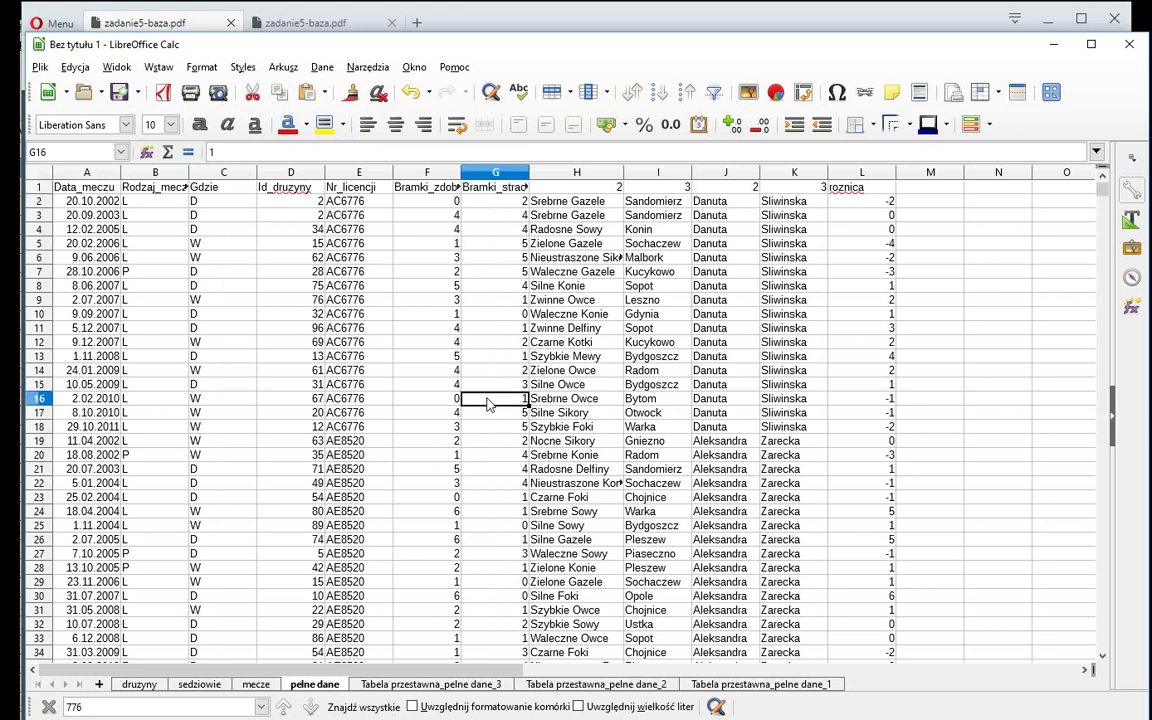
click(321, 67)
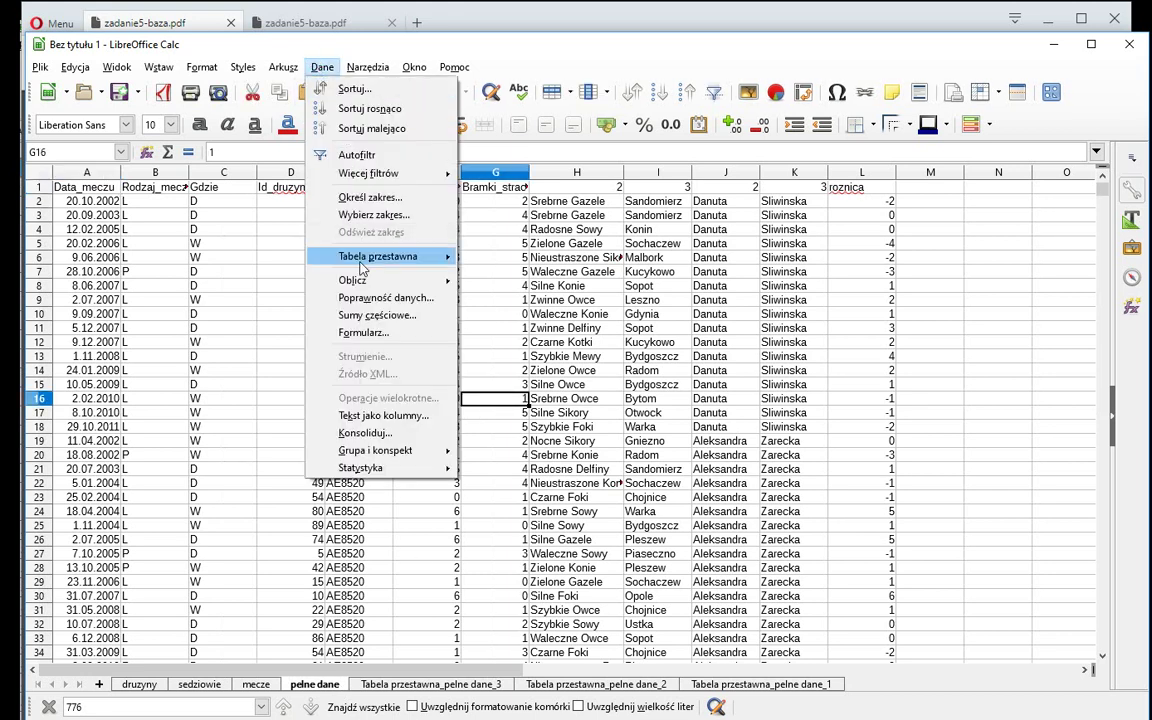
mouse_move(378, 256)
click(490, 256)
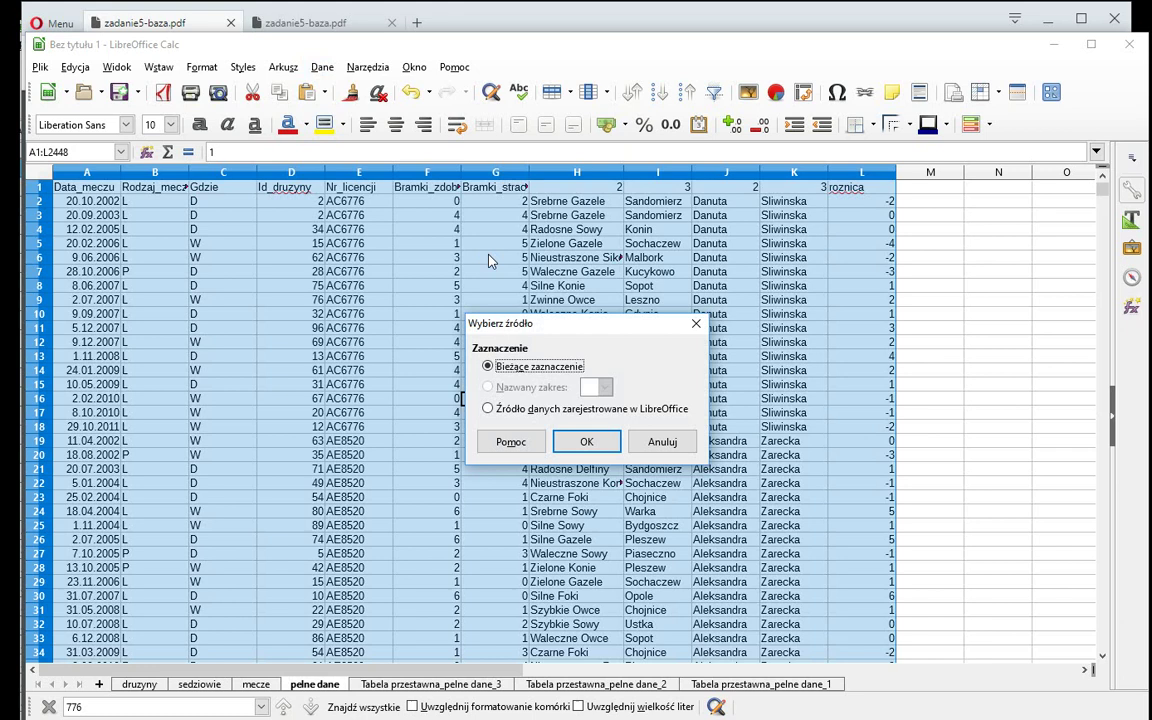
click(587, 442)
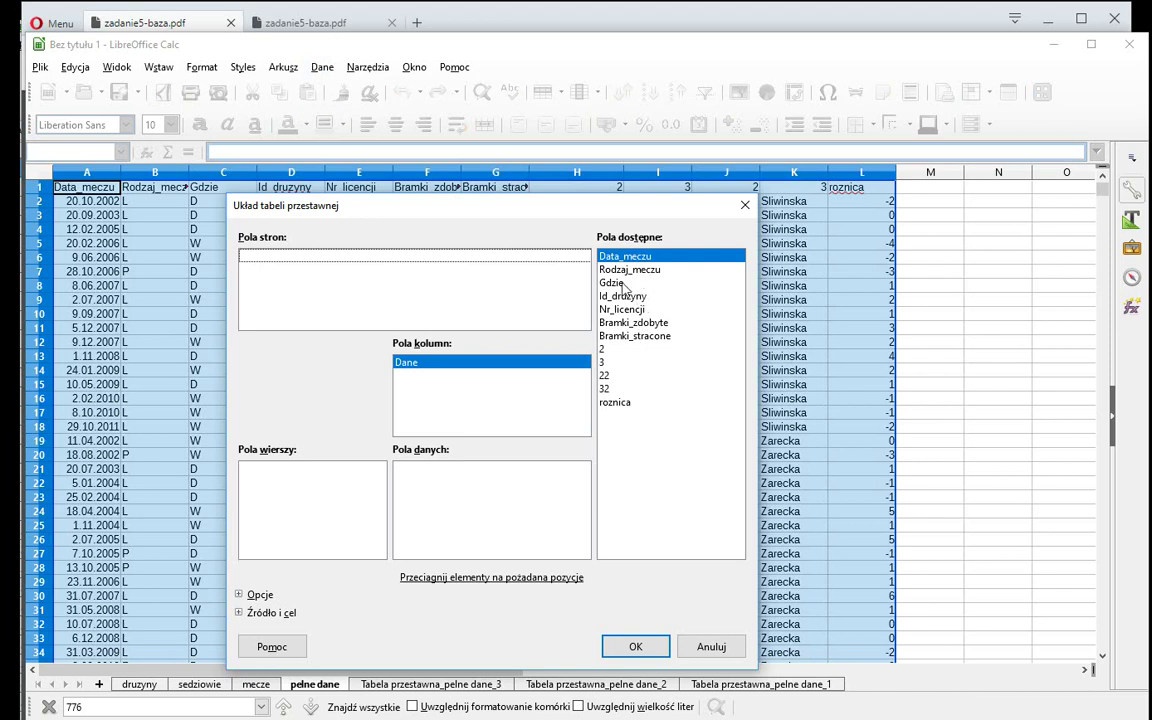
click(620, 283)
Step: Put Gdzie in the row fields and Id_druzyny in the data fields, summarised as a count
drag(620, 283, 324, 498)
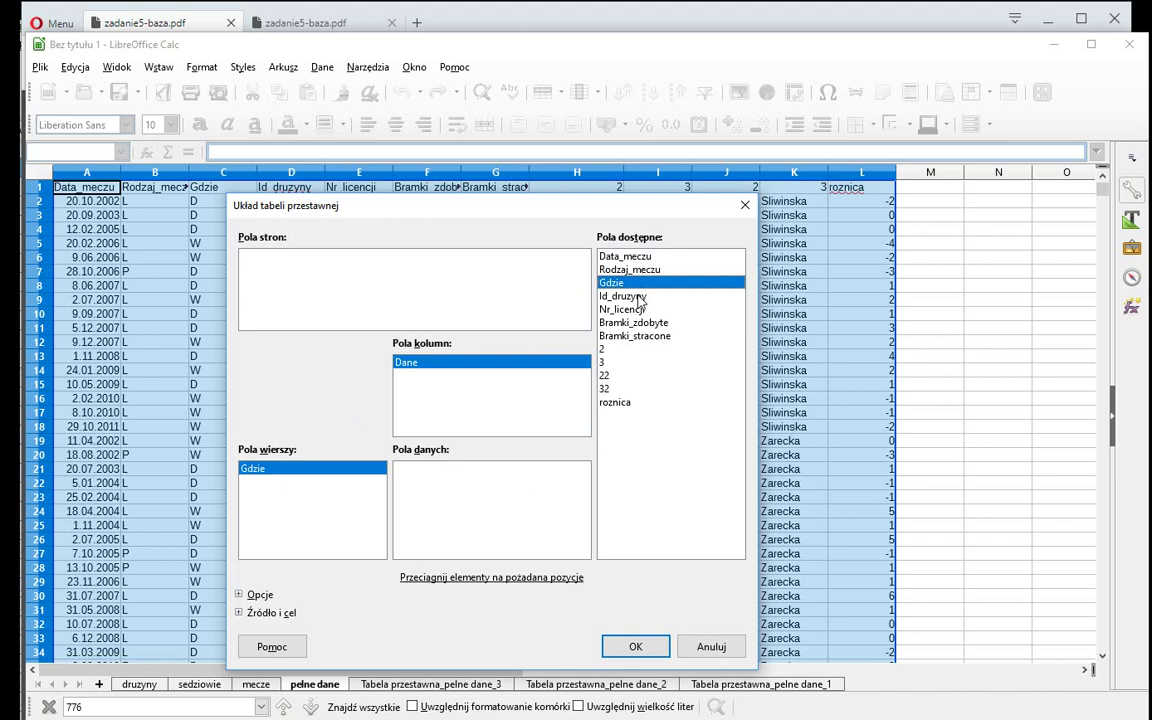
mouse_move(640, 300)
mouse_down()
mouse_move(441, 503)
mouse_move(437, 488)
mouse_up()
double_click(445, 477)
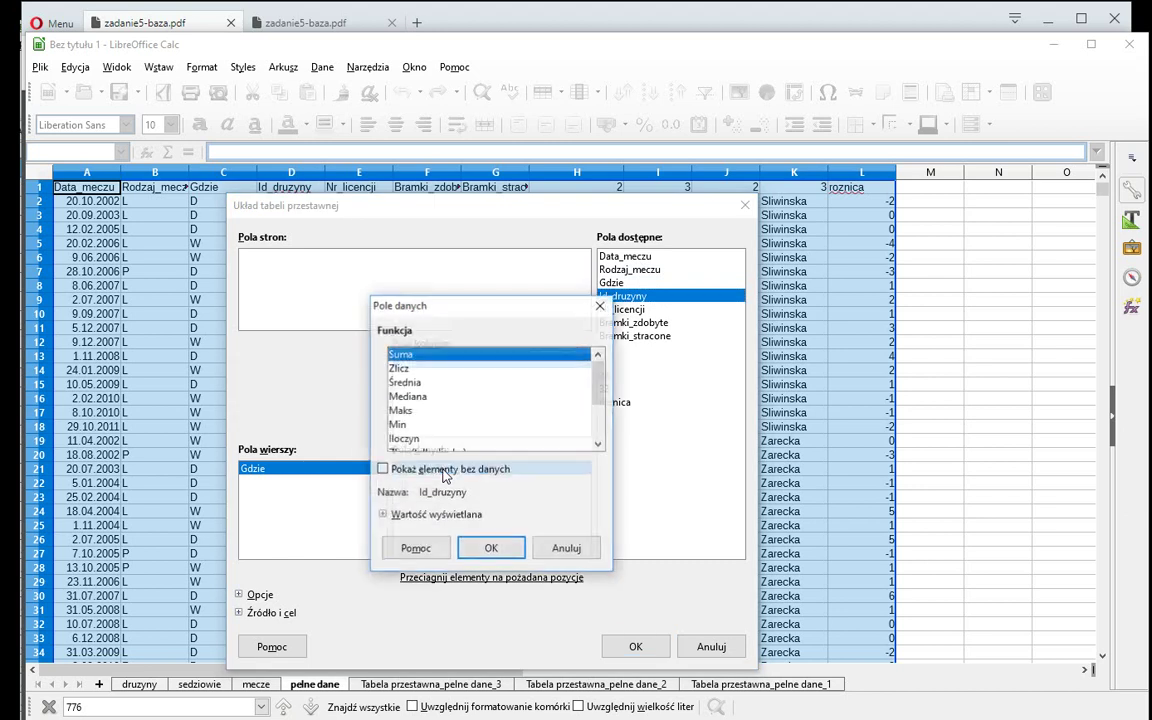
click(405, 368)
click(490, 549)
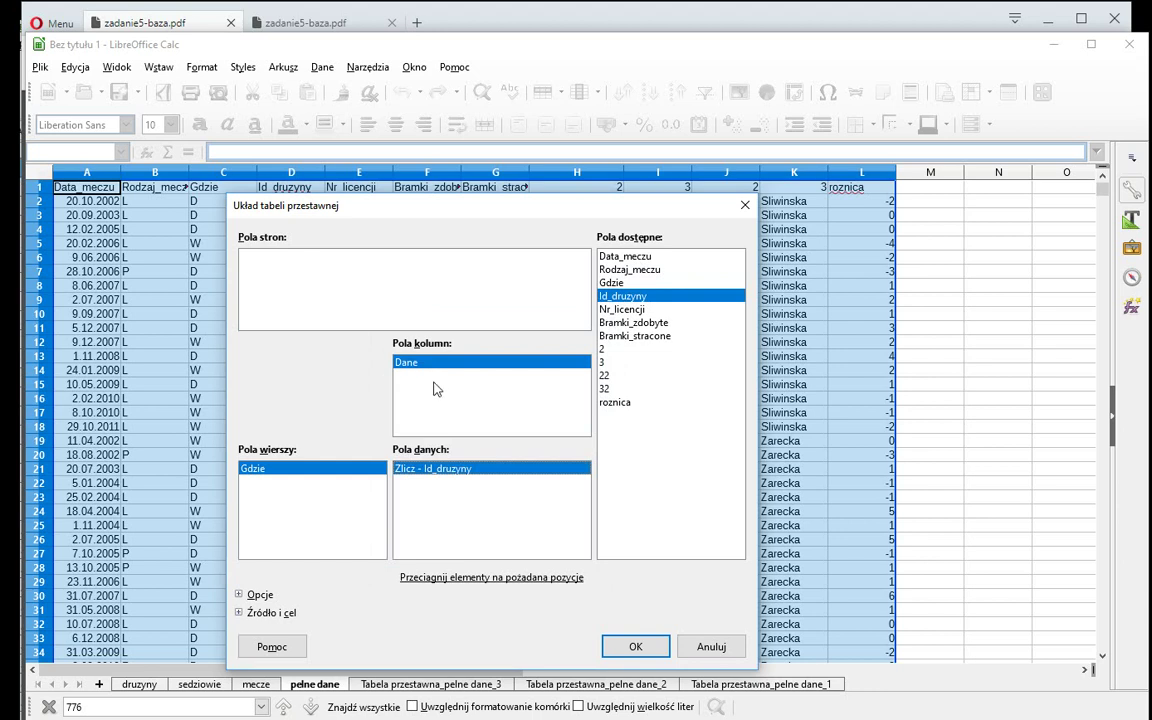
key(alt+Tab)
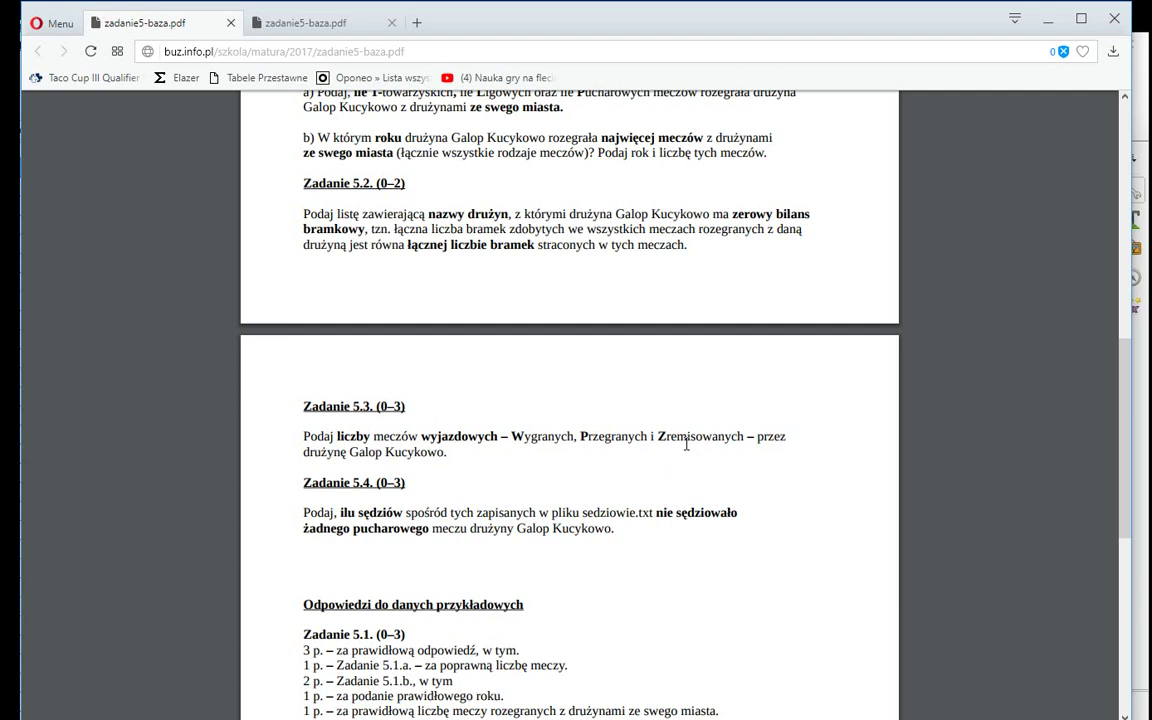
Step: After reading Zadanie 5.3, return to the Calc pivot layout dialog
key(alt+Tab)
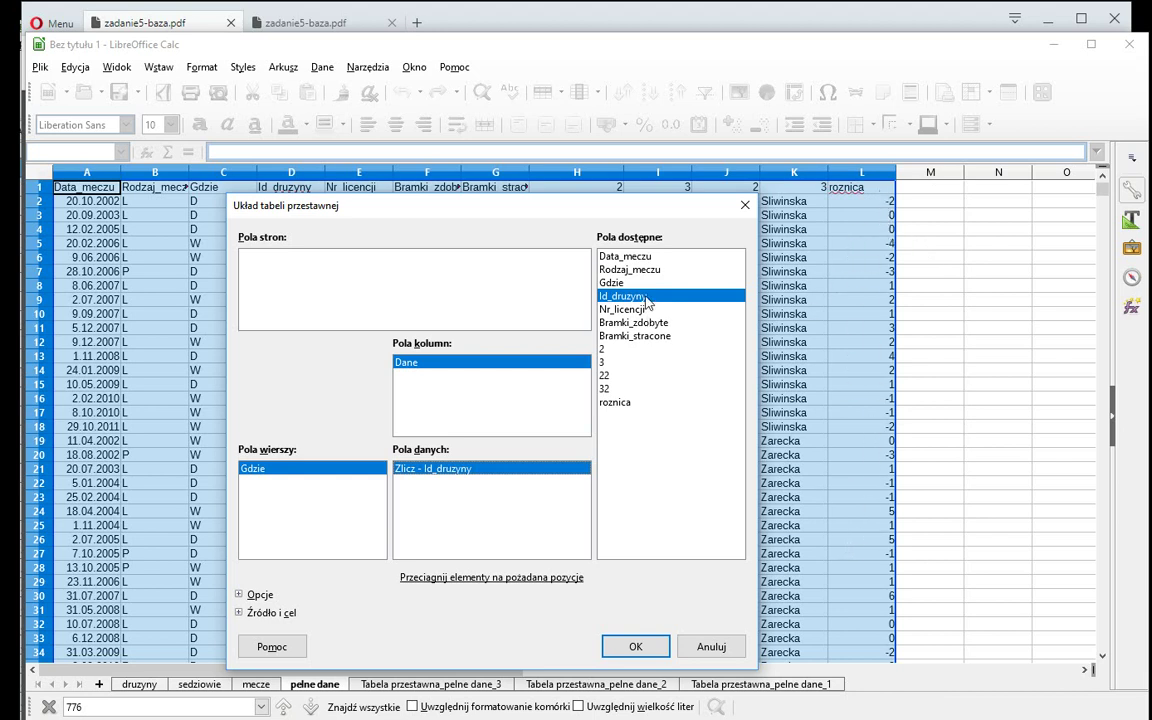
Step: Place roznica in the column fields and create the pivot counting Gdzie against roznica values -5 to 6
drag(630, 405, 460, 412)
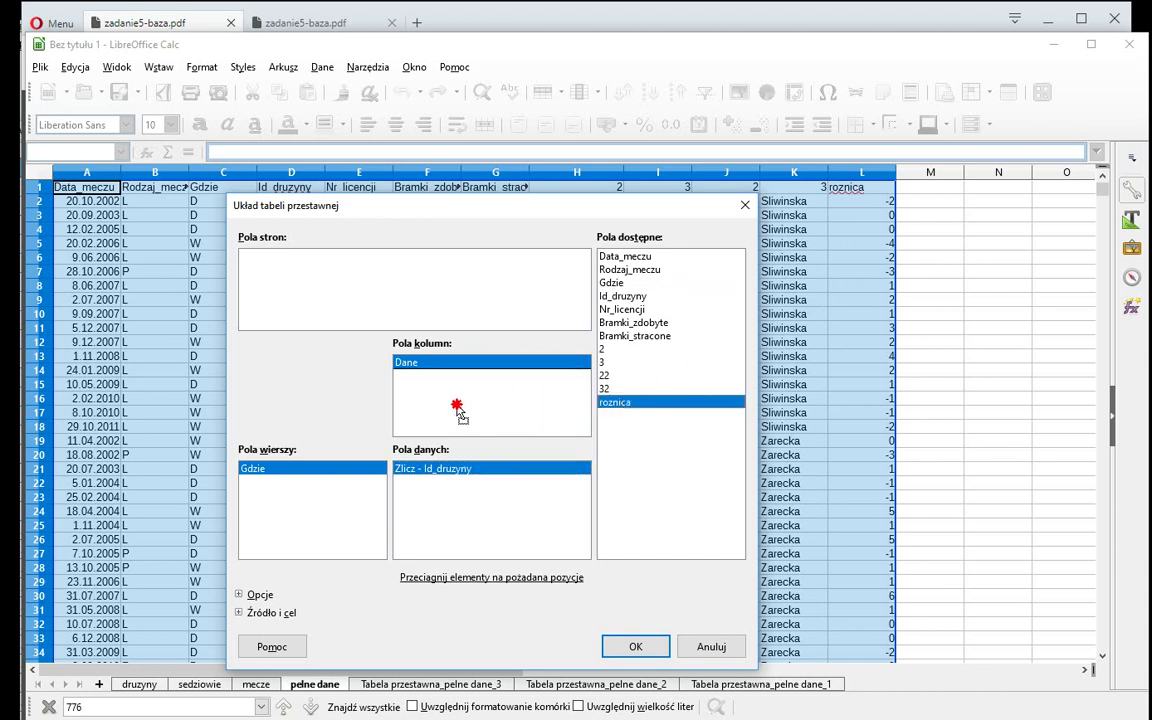
drag(457, 410, 457, 405)
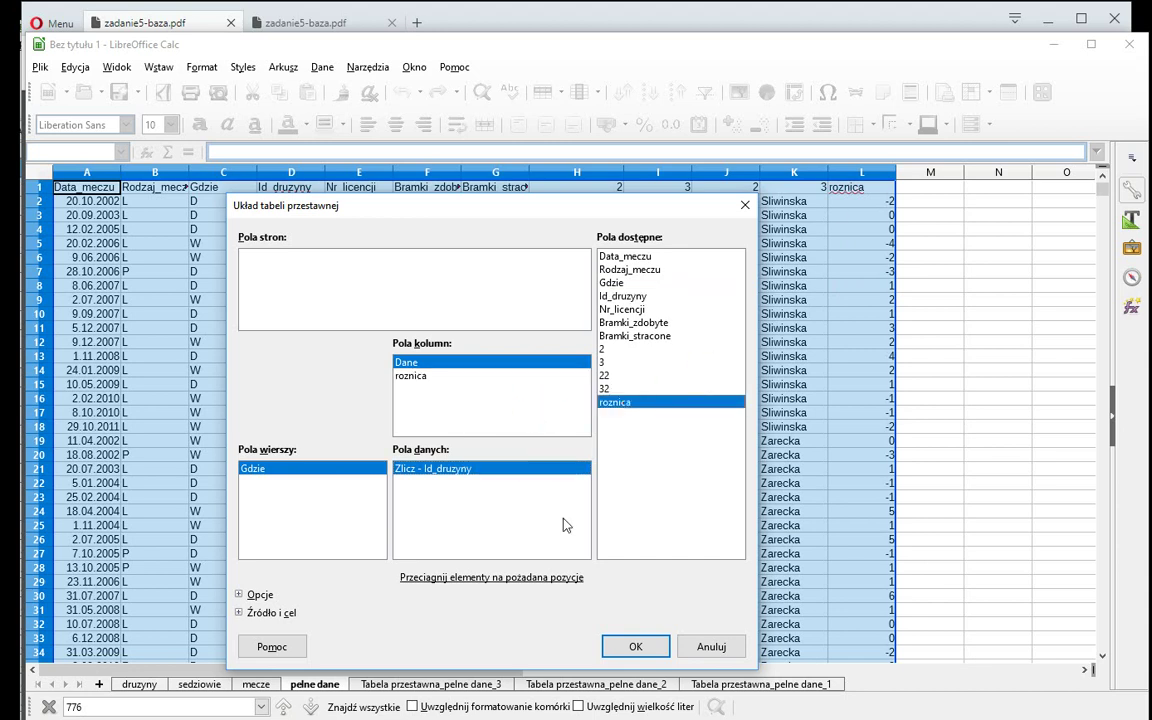
click(636, 647)
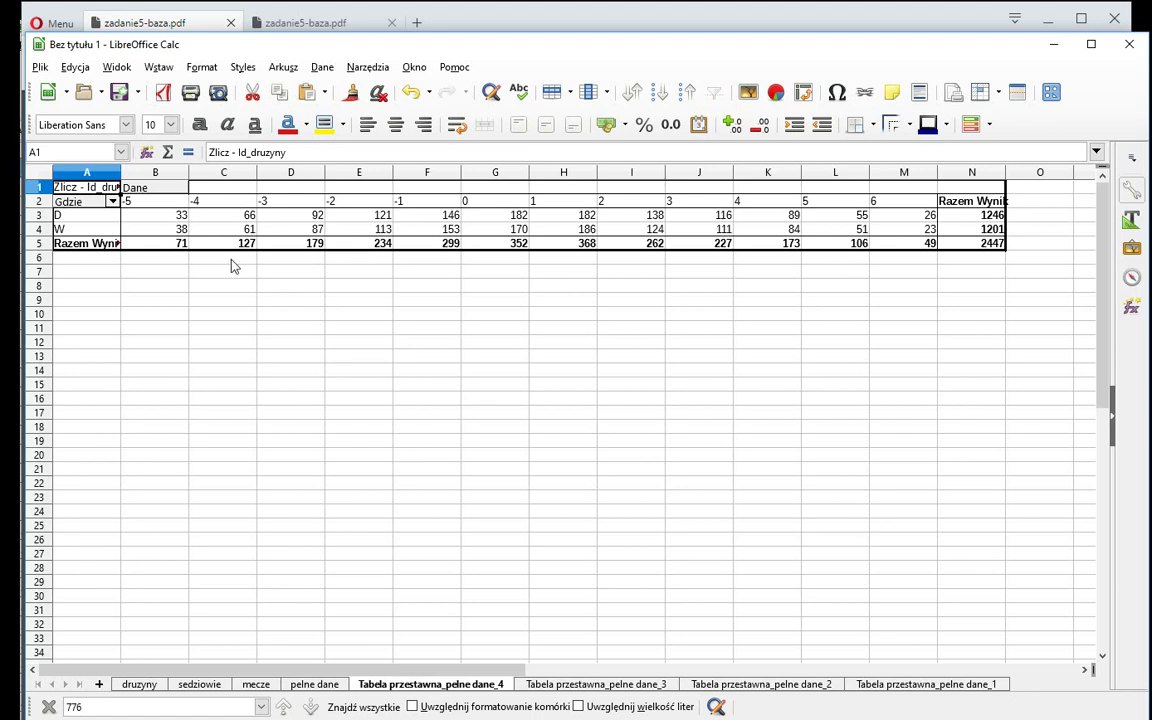
Step: Enter =SUMA(H4:M4) in H8 to total 579 away wins
click(99, 231)
drag(154, 230, 335, 233)
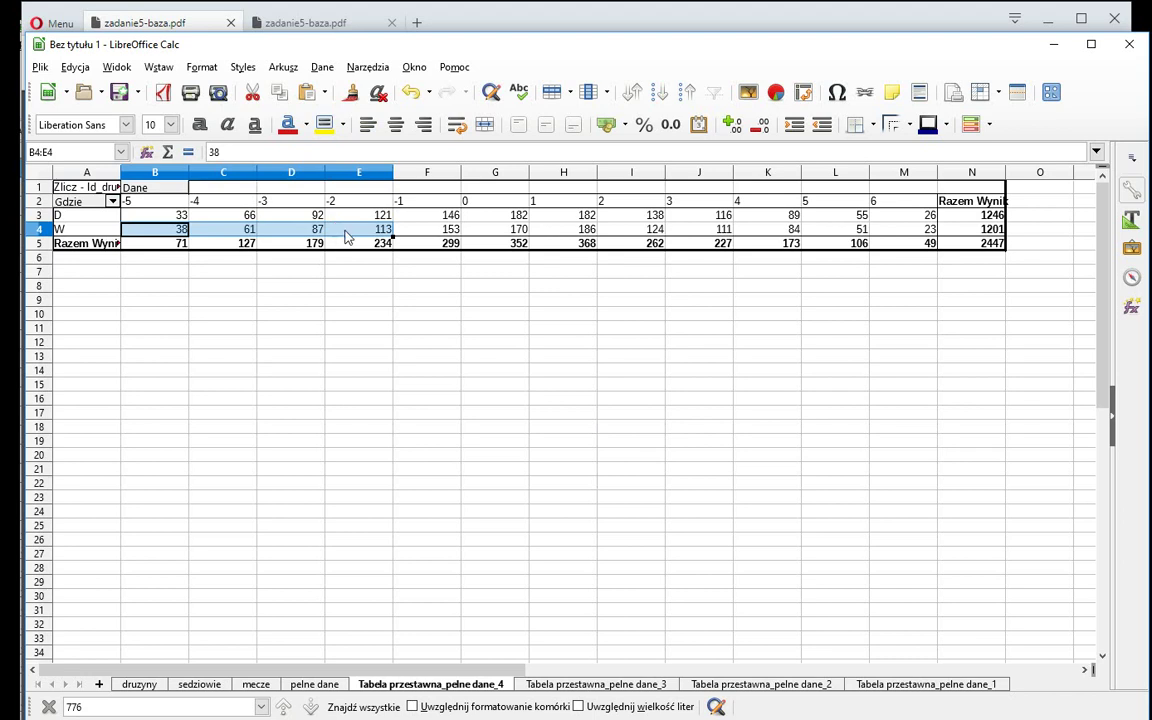
drag(576, 230, 884, 233)
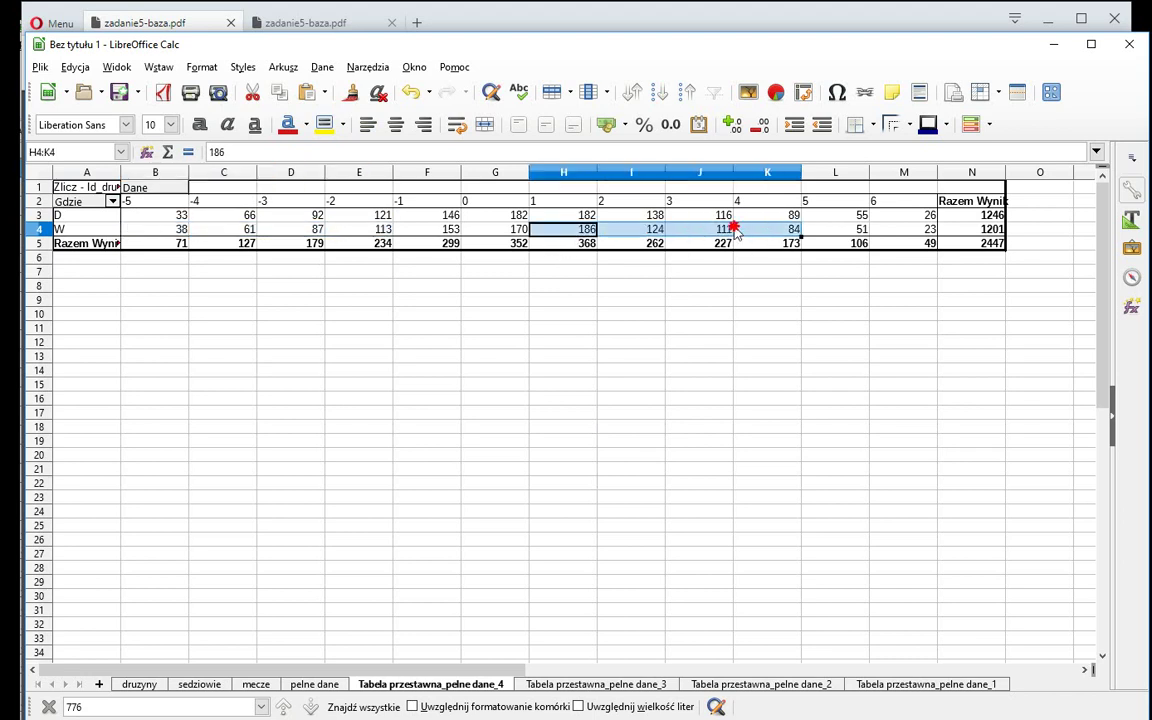
click(553, 289)
click(167, 151)
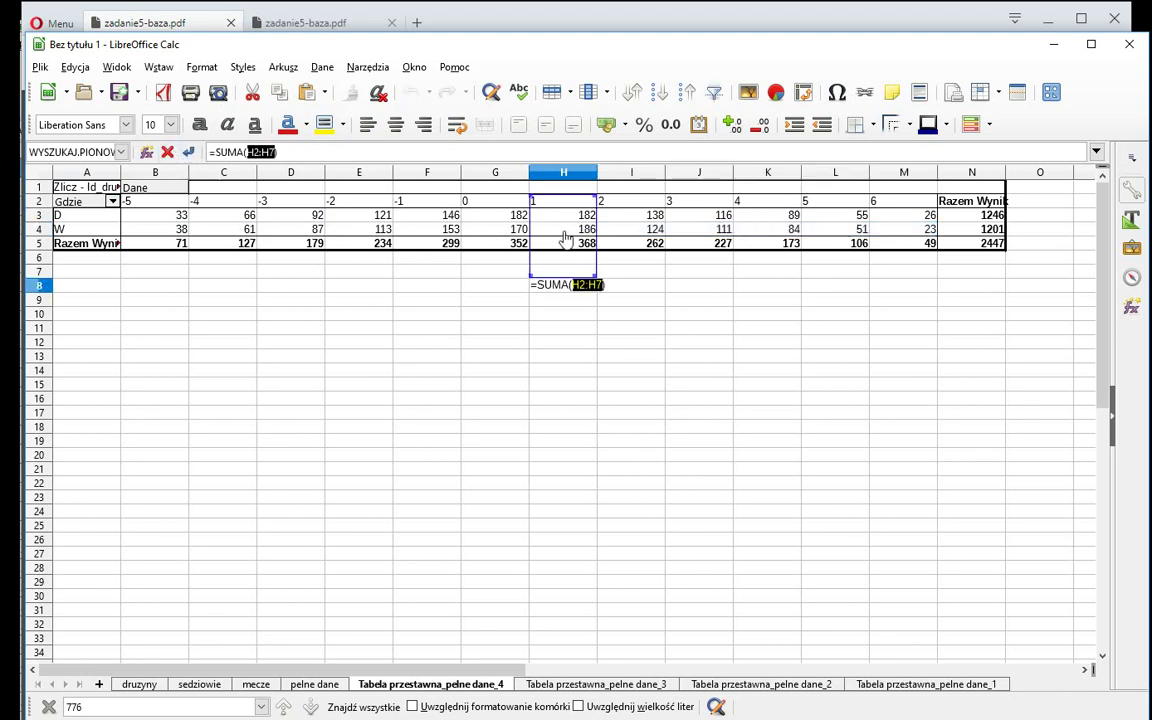
drag(567, 229, 575, 240)
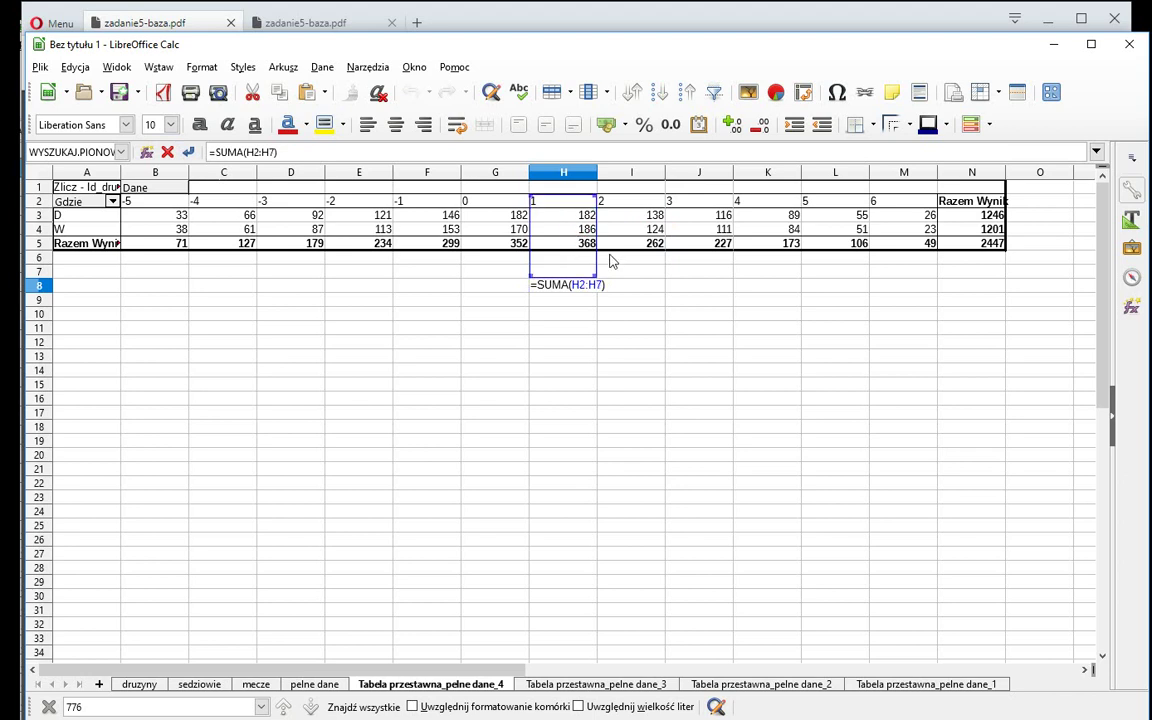
click(605, 285)
key(BackSpace)
key(BackSpace)
key(BackSpace)
key(BackSpace)
key(BackSpace)
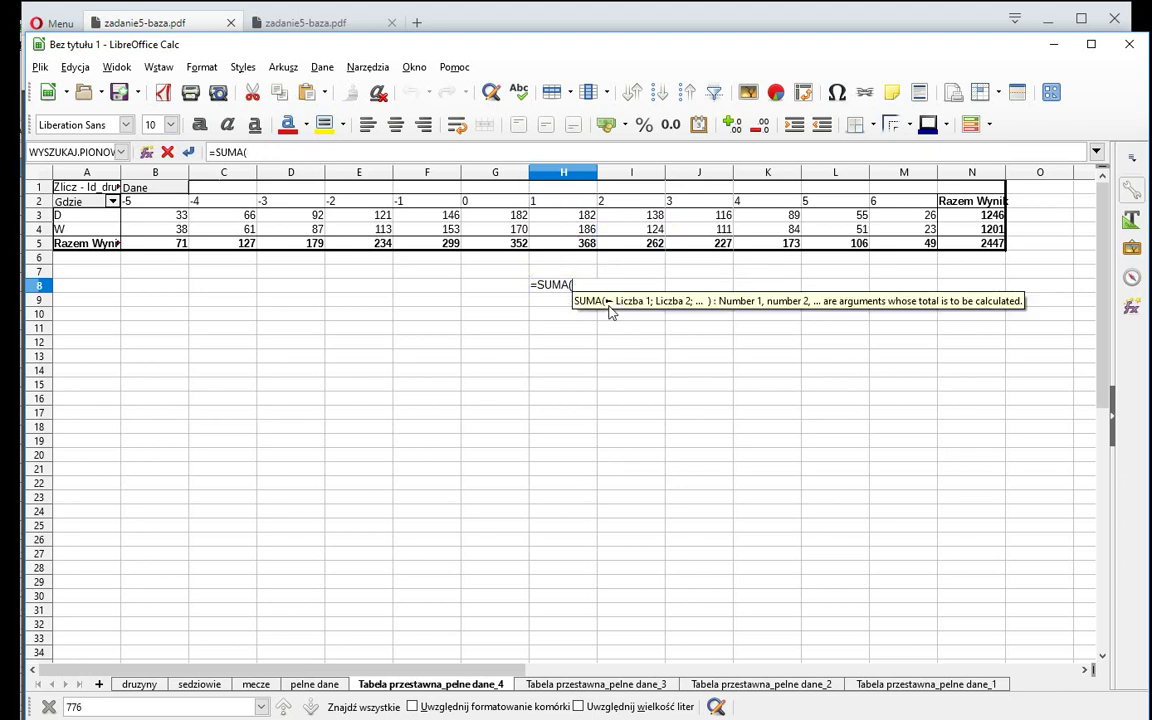
click(561, 229)
drag(561, 229, 890, 229)
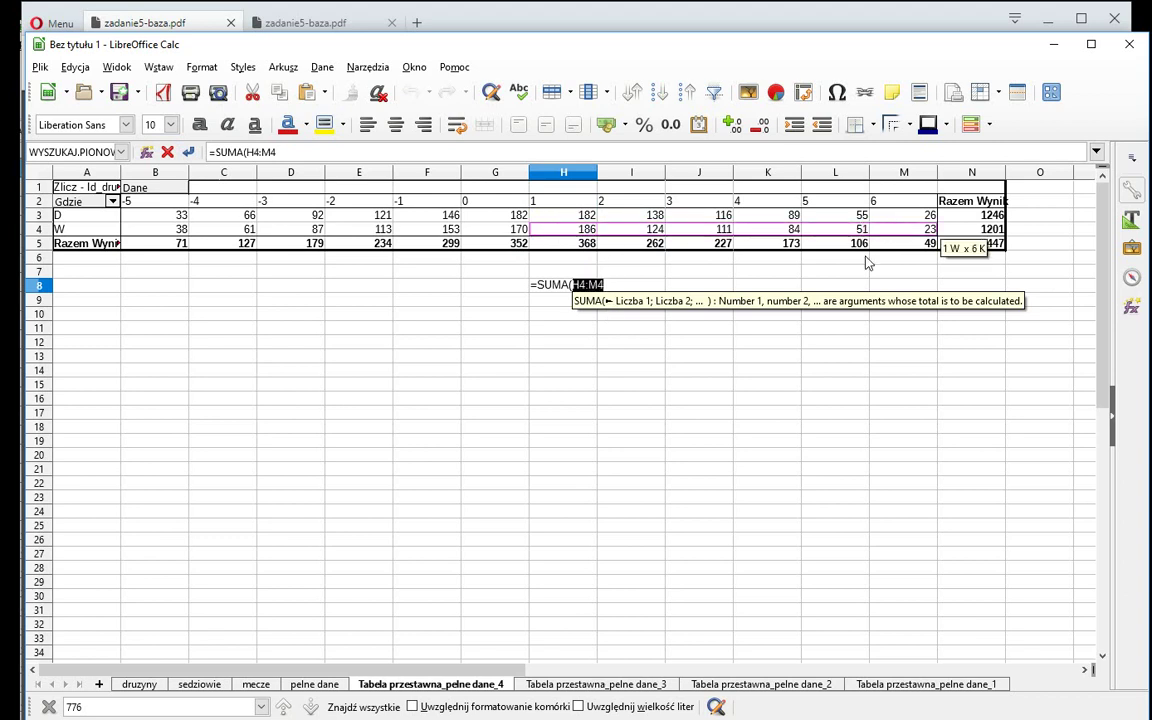
text())
key(Return)
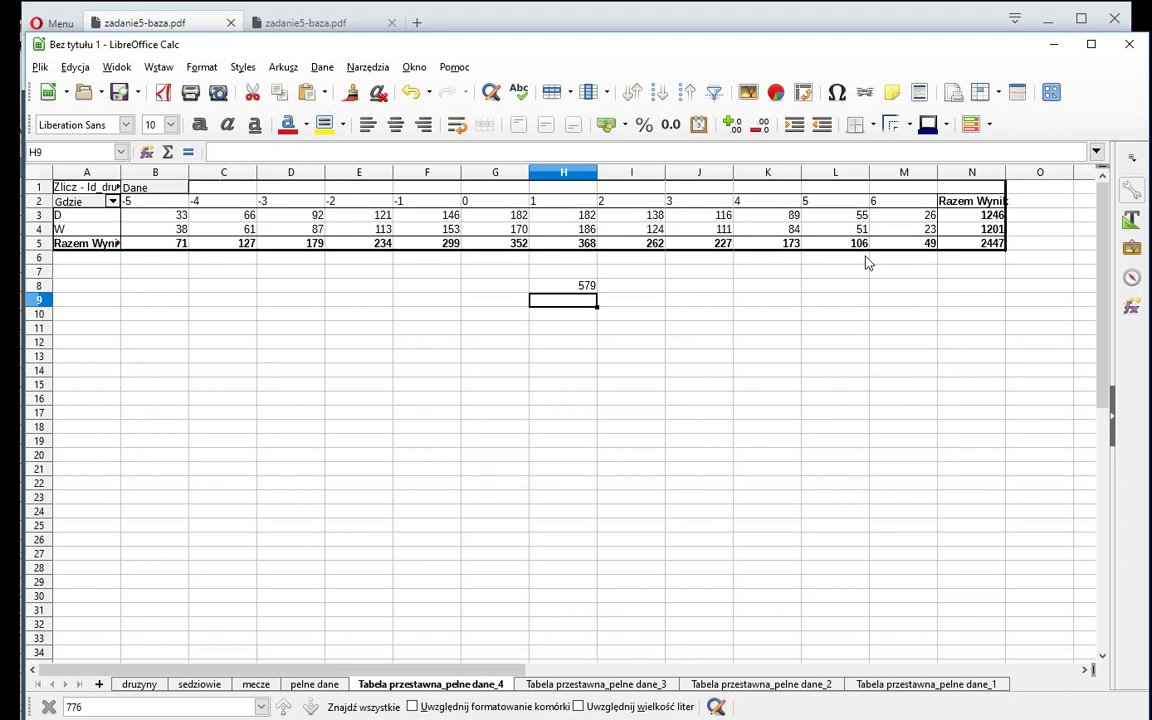
Step: Enter =G4 in H9 to show the 170 away draws
click(519, 232)
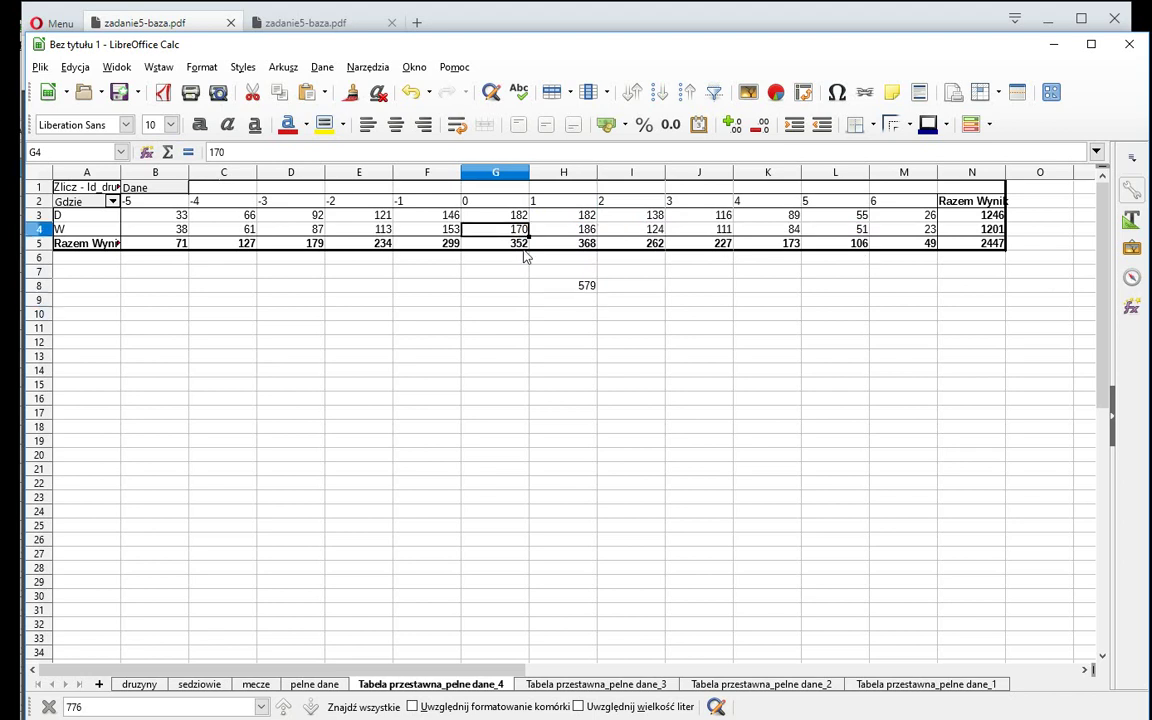
click(575, 306)
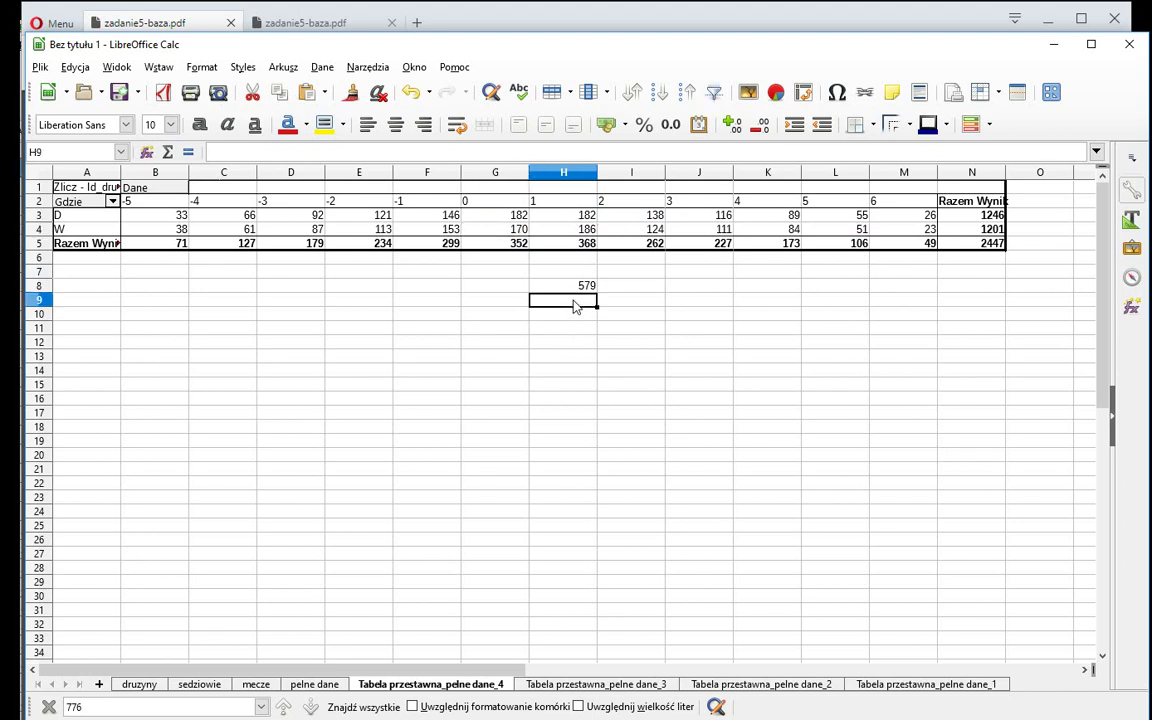
text(=)
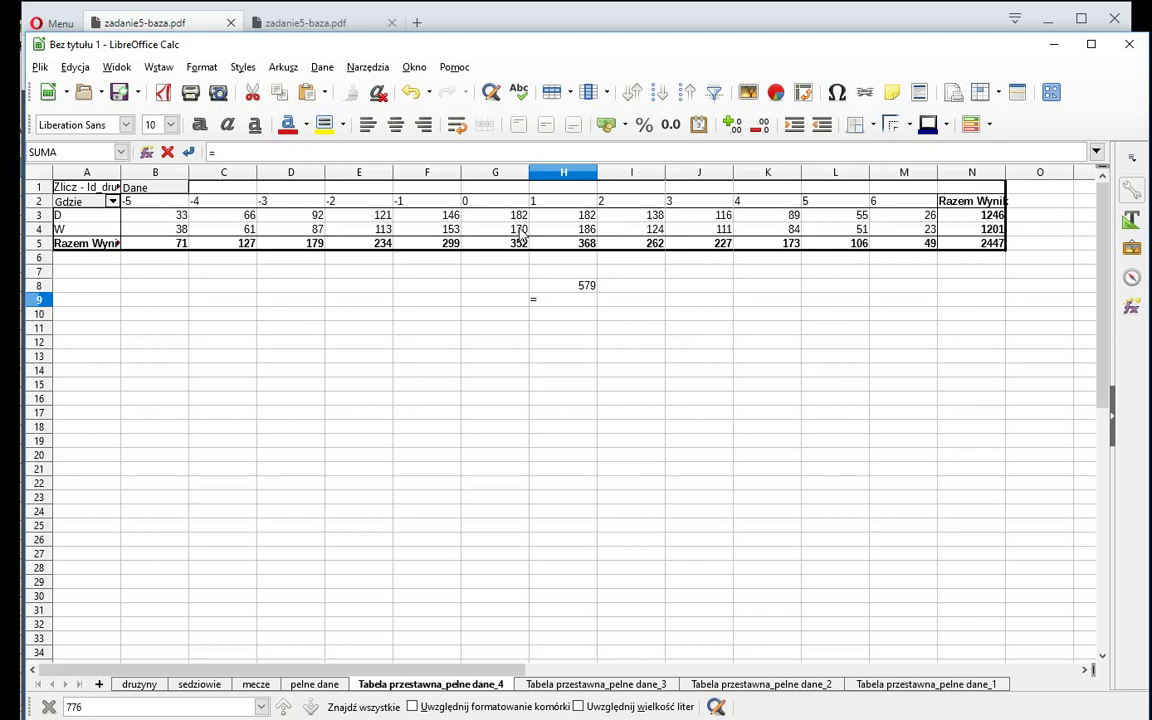
click(521, 236)
key(Return)
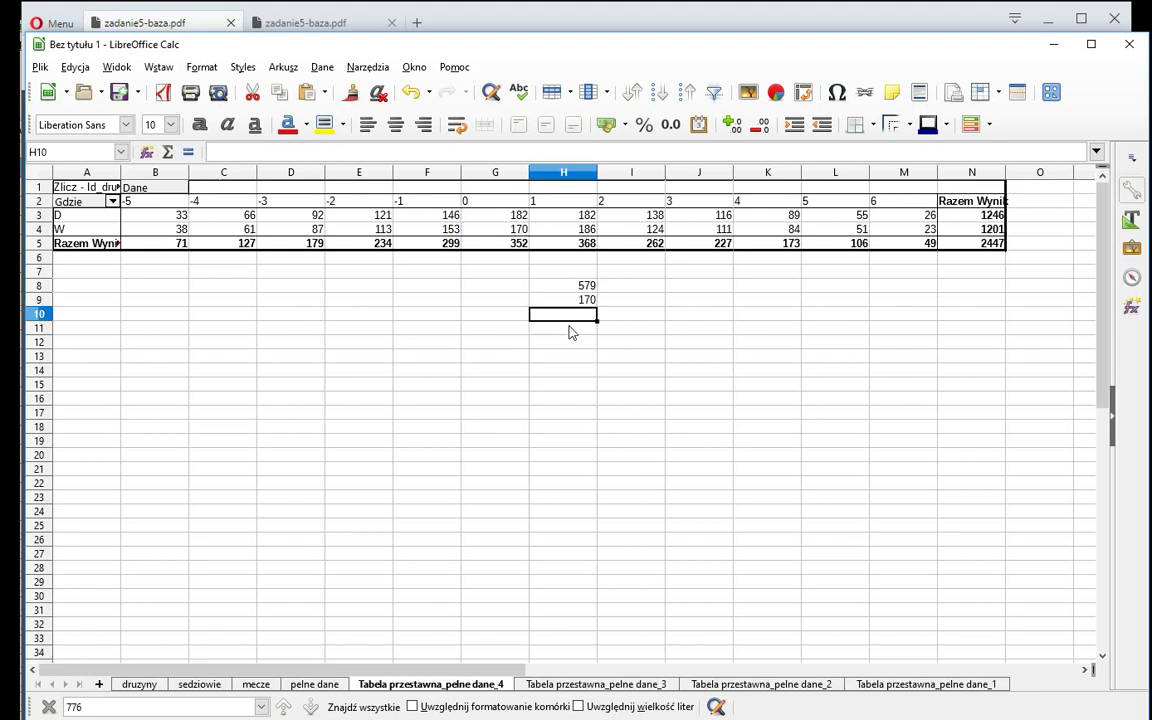
Step: Enter =SUMA(B4:F4) in H10 for 452 away losses, and recheck the pelne dane source
text(=suma)
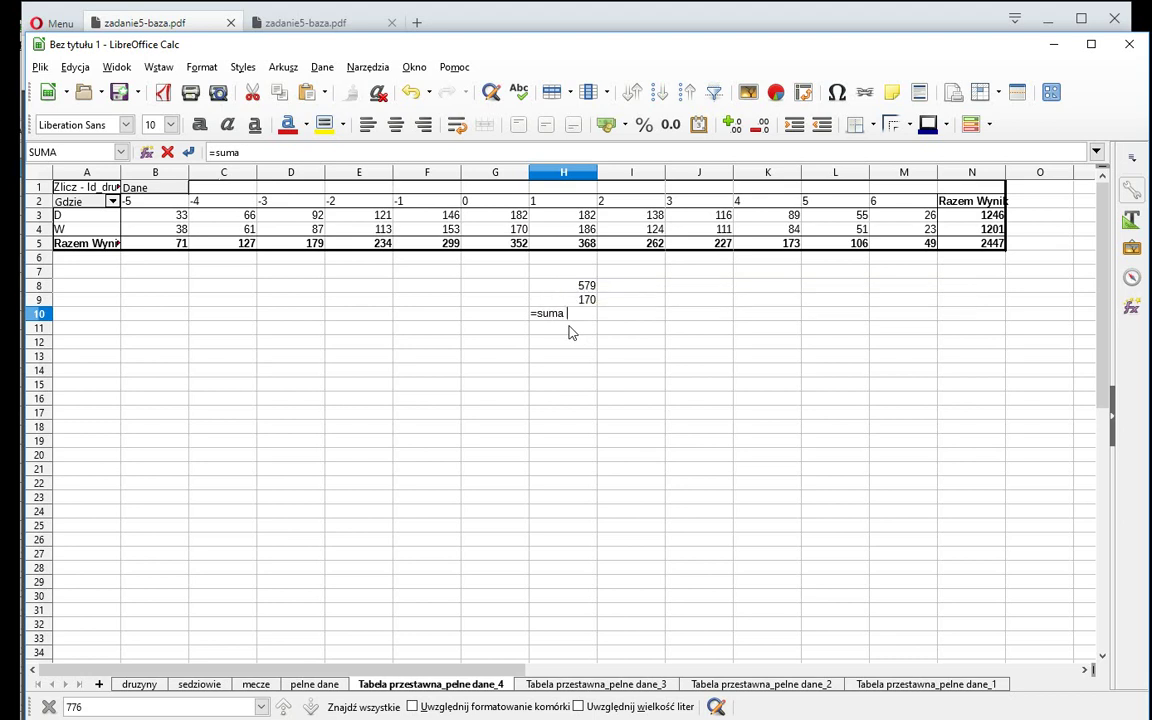
text(()
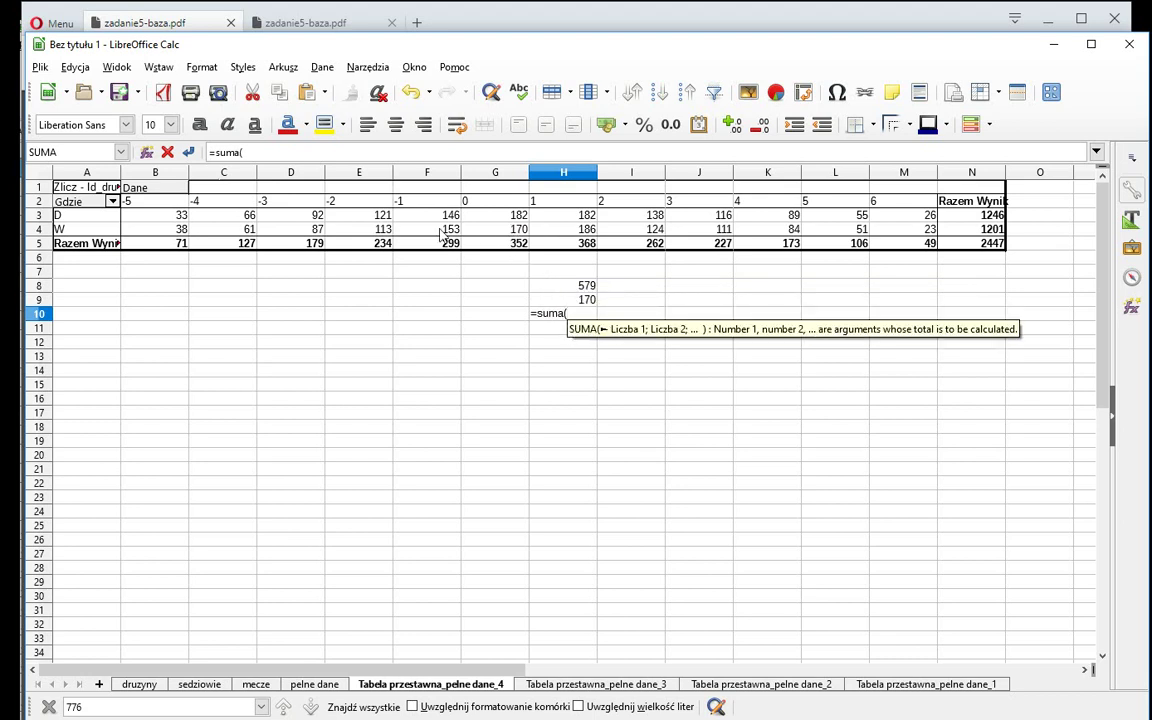
drag(432, 231, 312, 236)
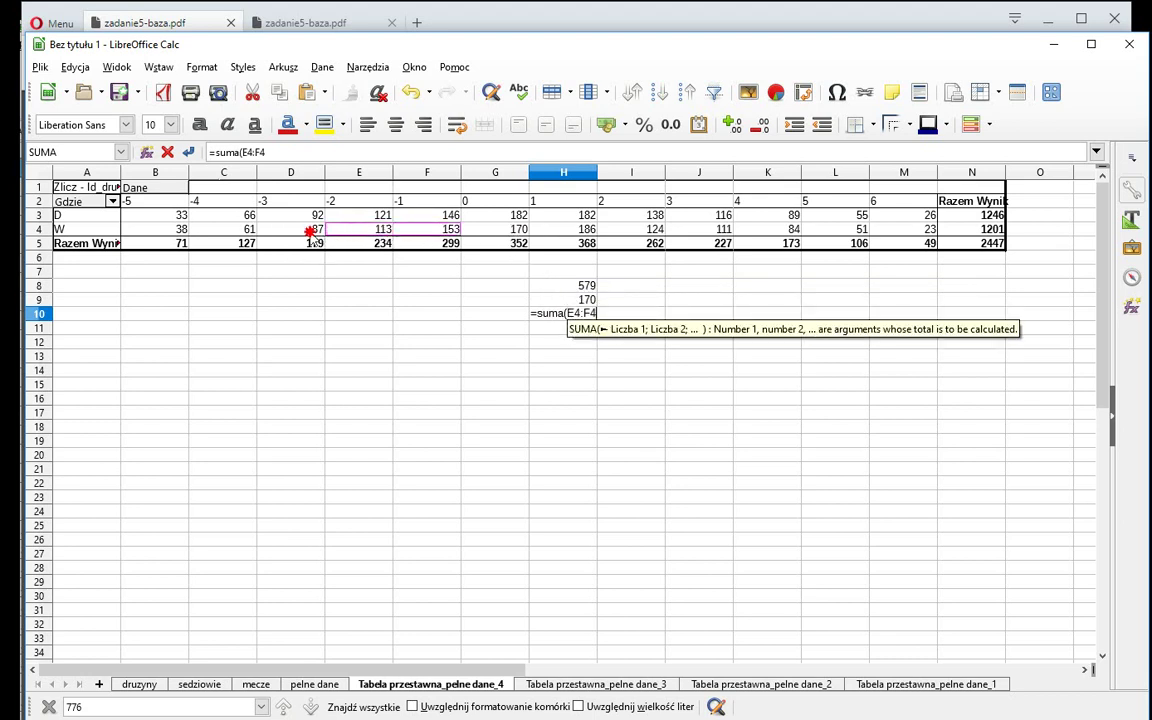
drag(312, 236, 152, 234)
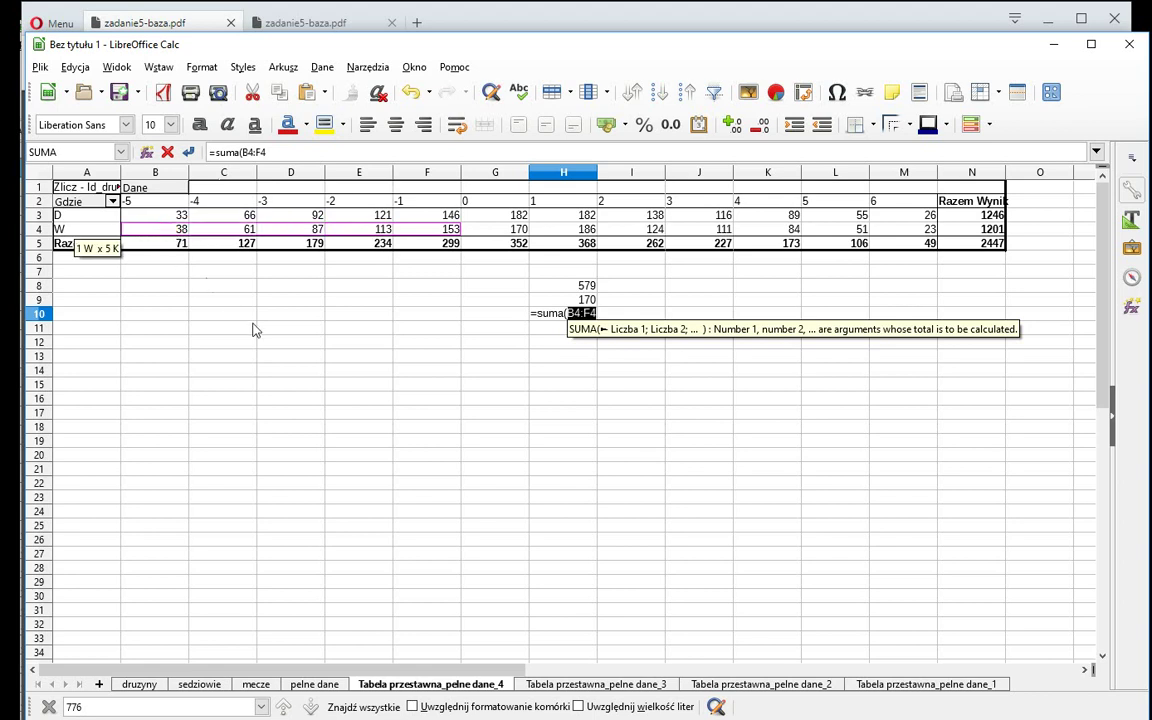
text())
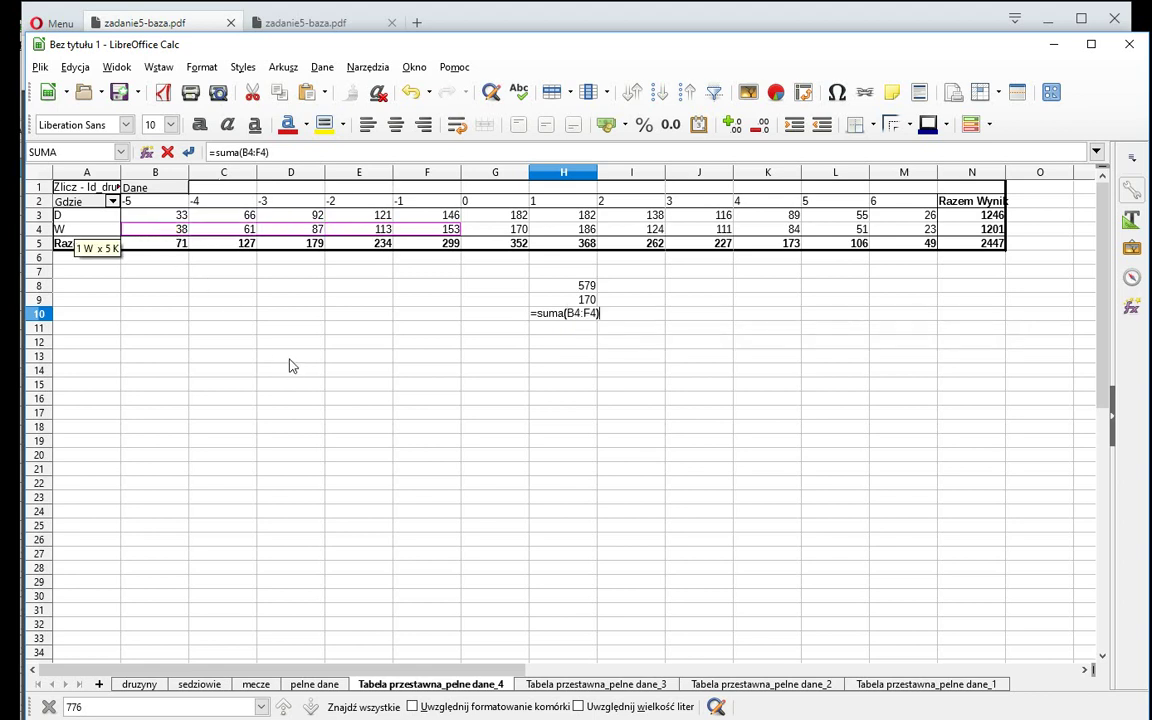
key(Return)
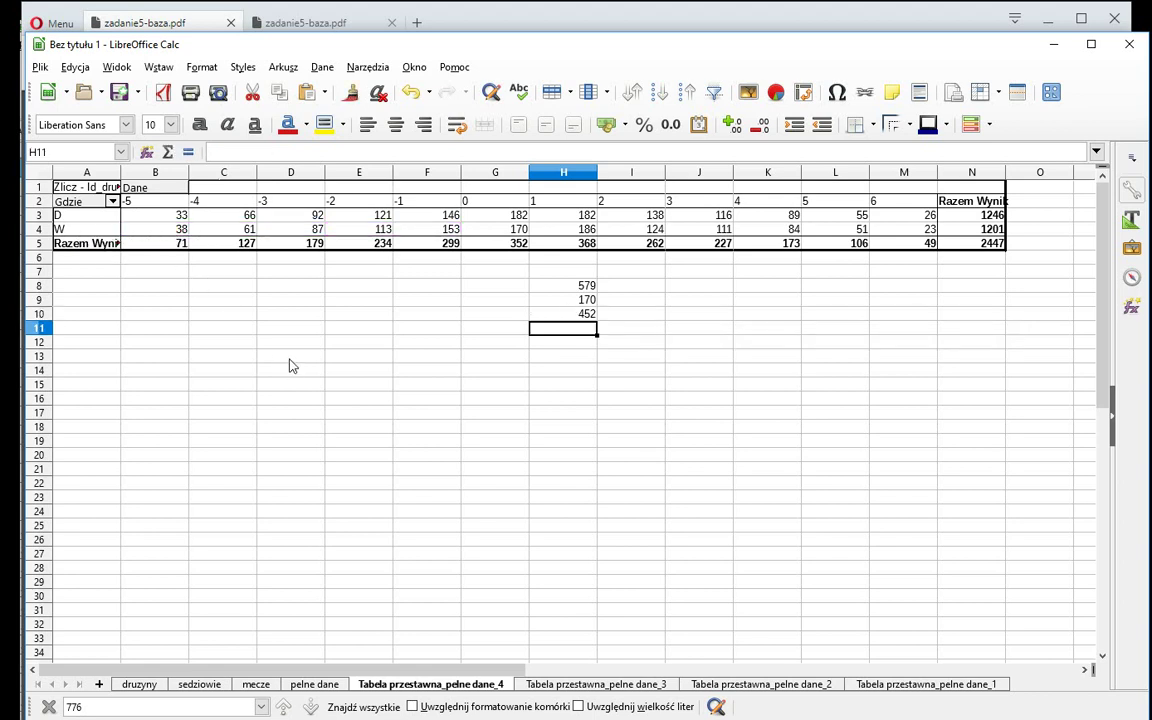
click(314, 684)
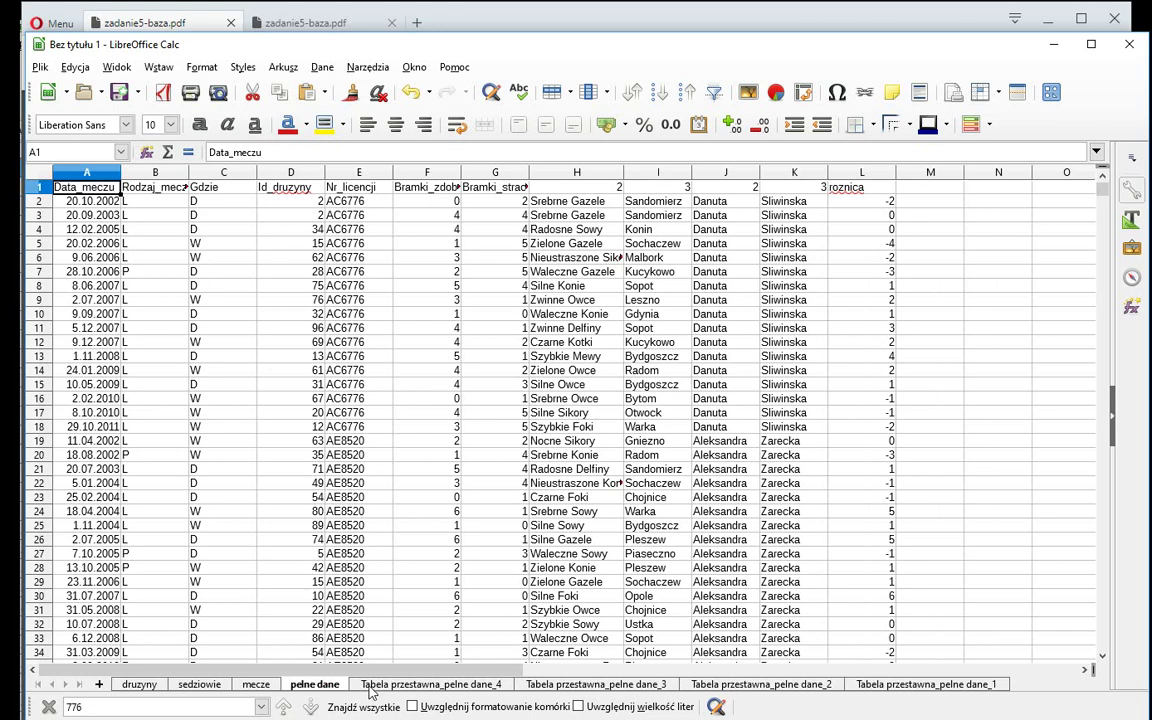
click(432, 684)
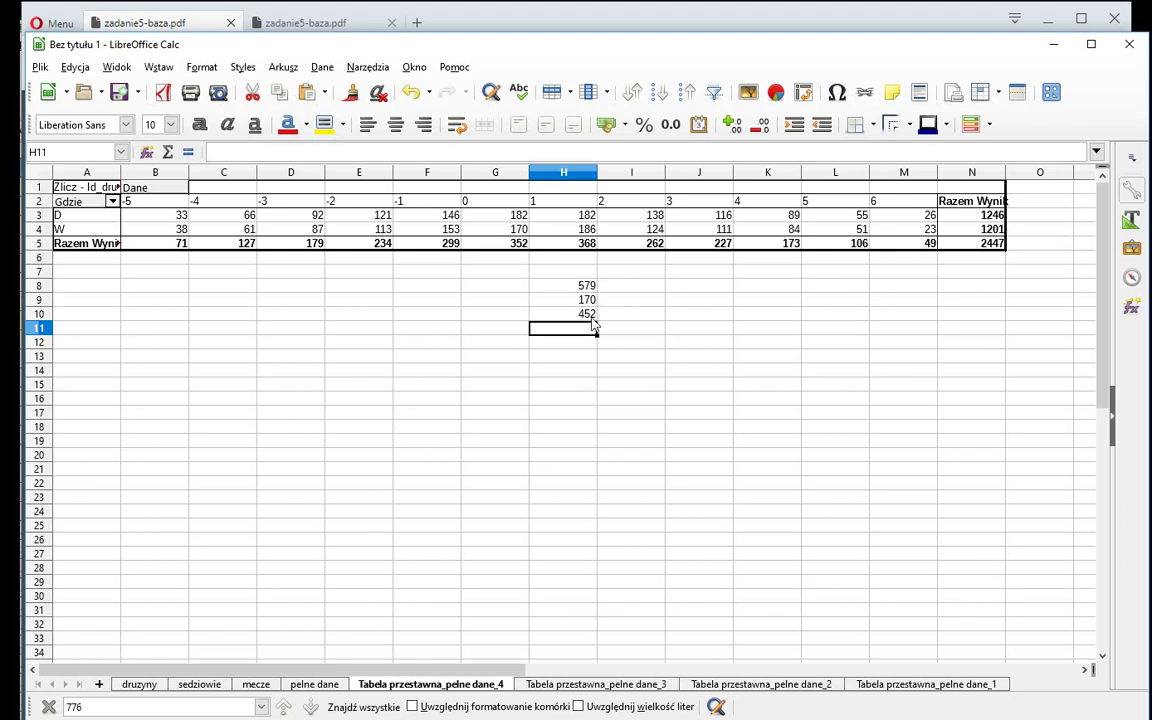
key(alt+Tab)
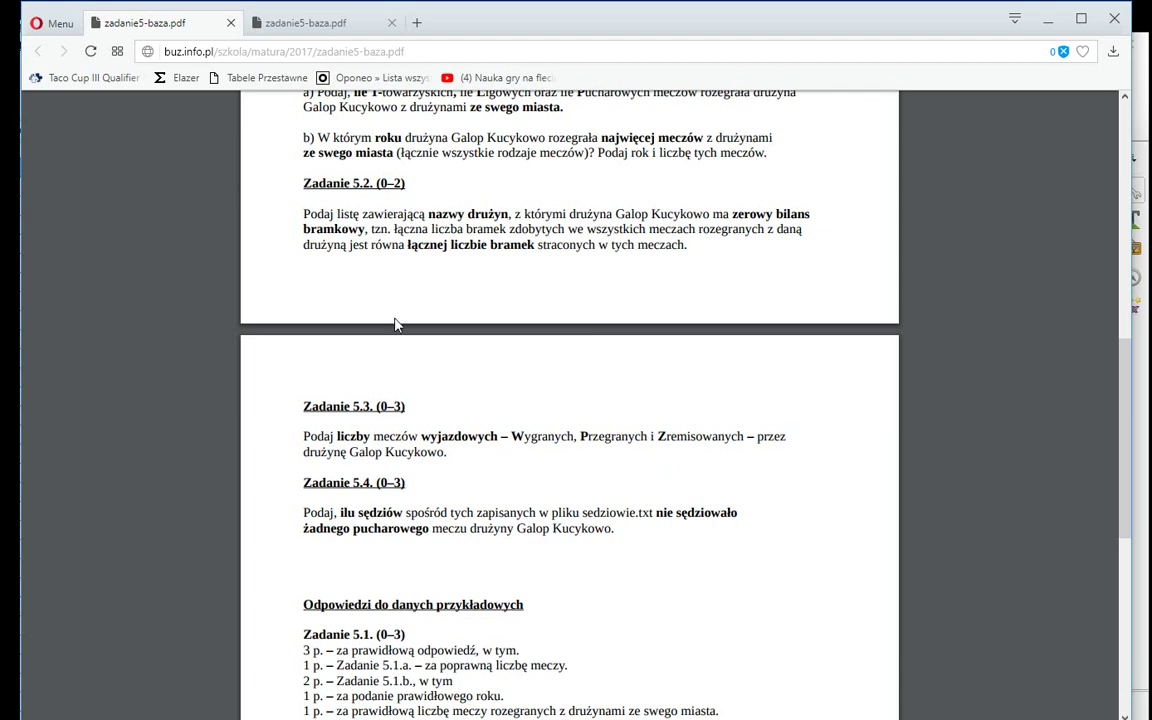
Step: Check the Zadanie 5.3 and 5.4 answers in the second PDF copy, then return to the spreadsheet
click(310, 25)
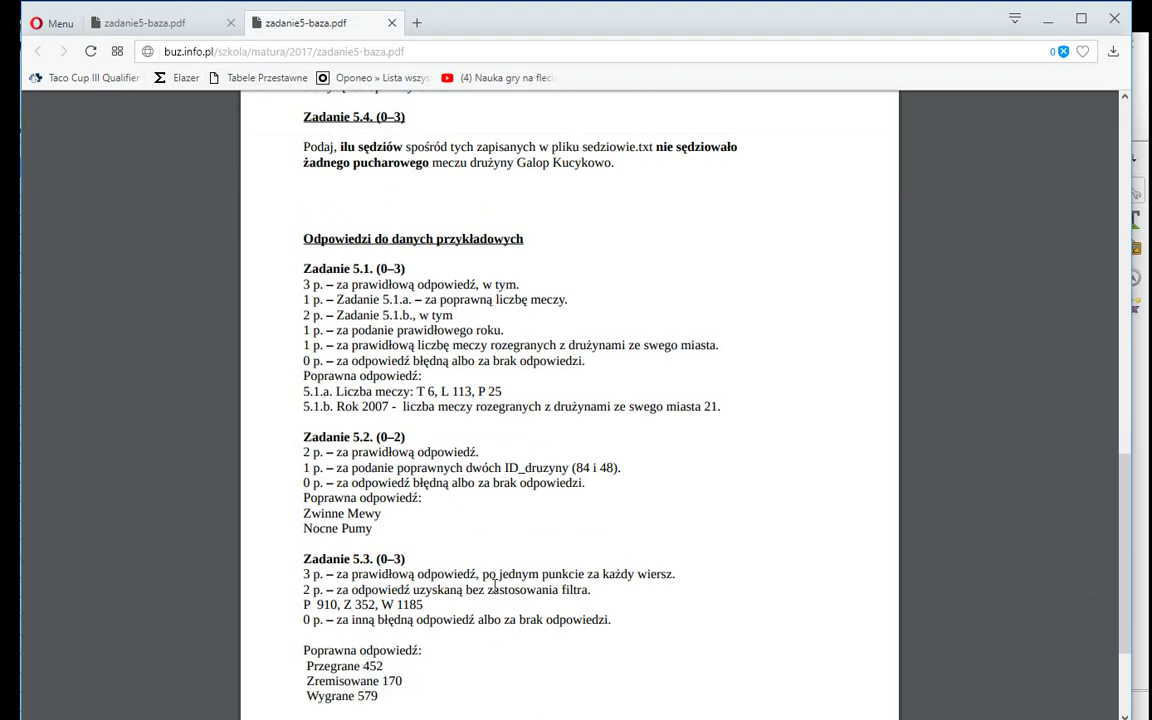
scroll(514, 498, down, 2)
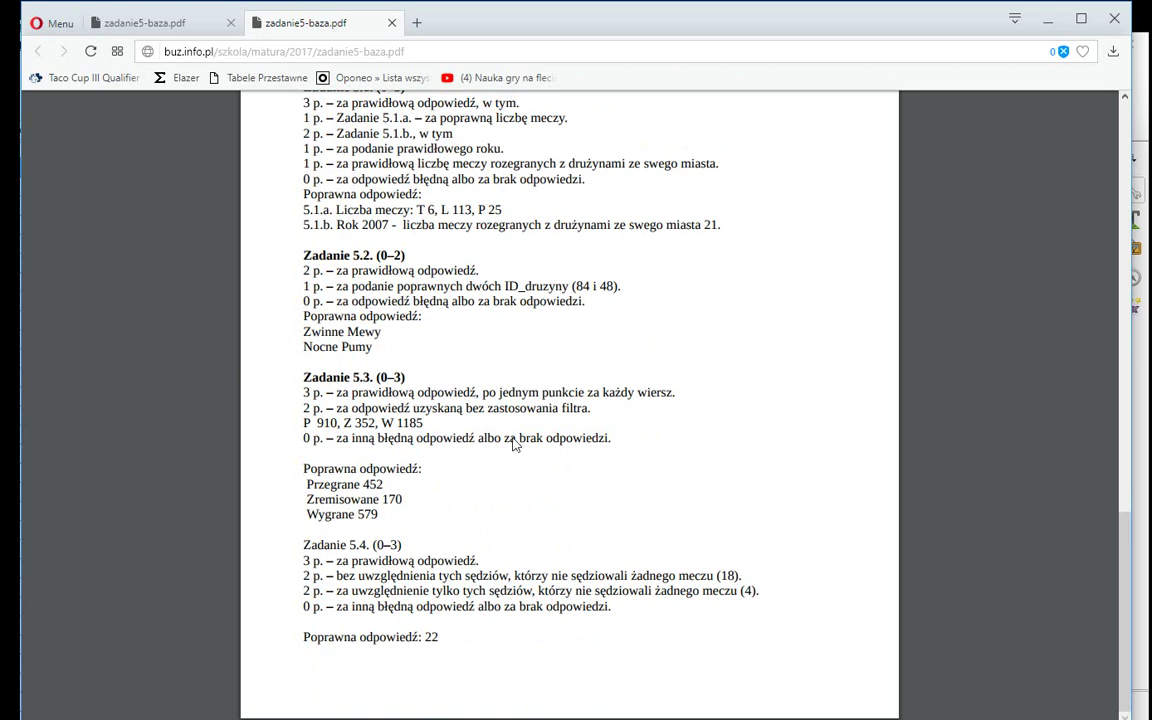
click(215, 24)
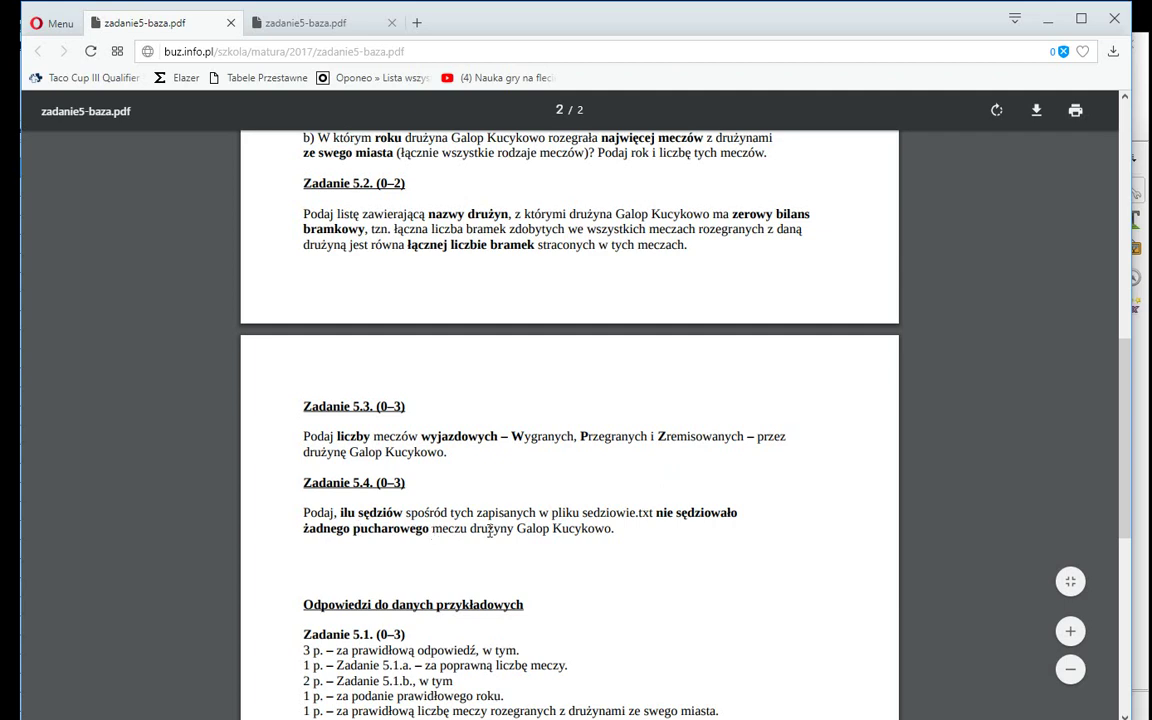
key(alt+Tab)
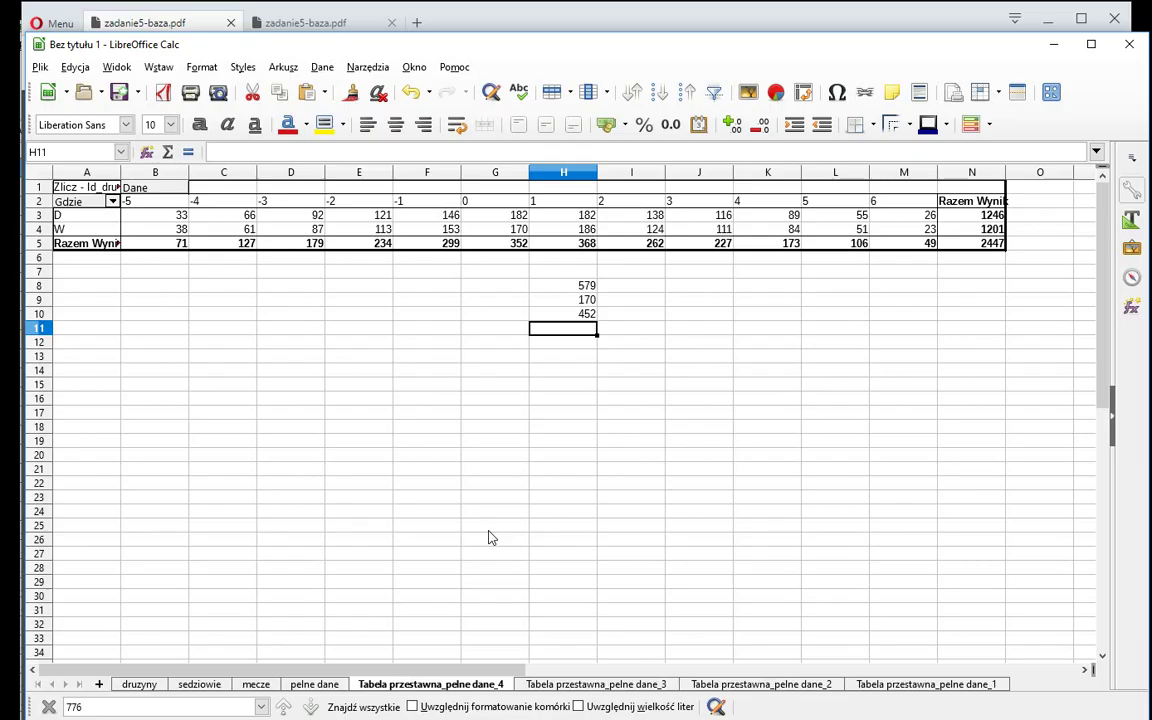
Step: Start a new pivot table from the full match data on the pelne dane sheet
click(314, 684)
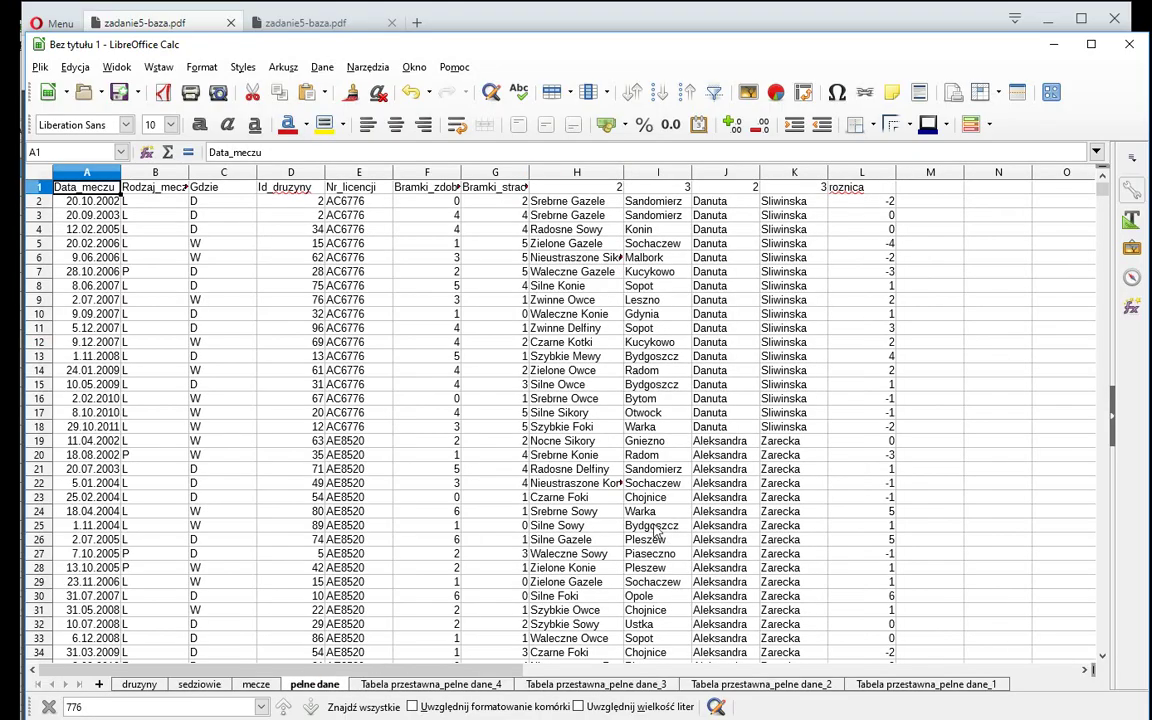
click(467, 304)
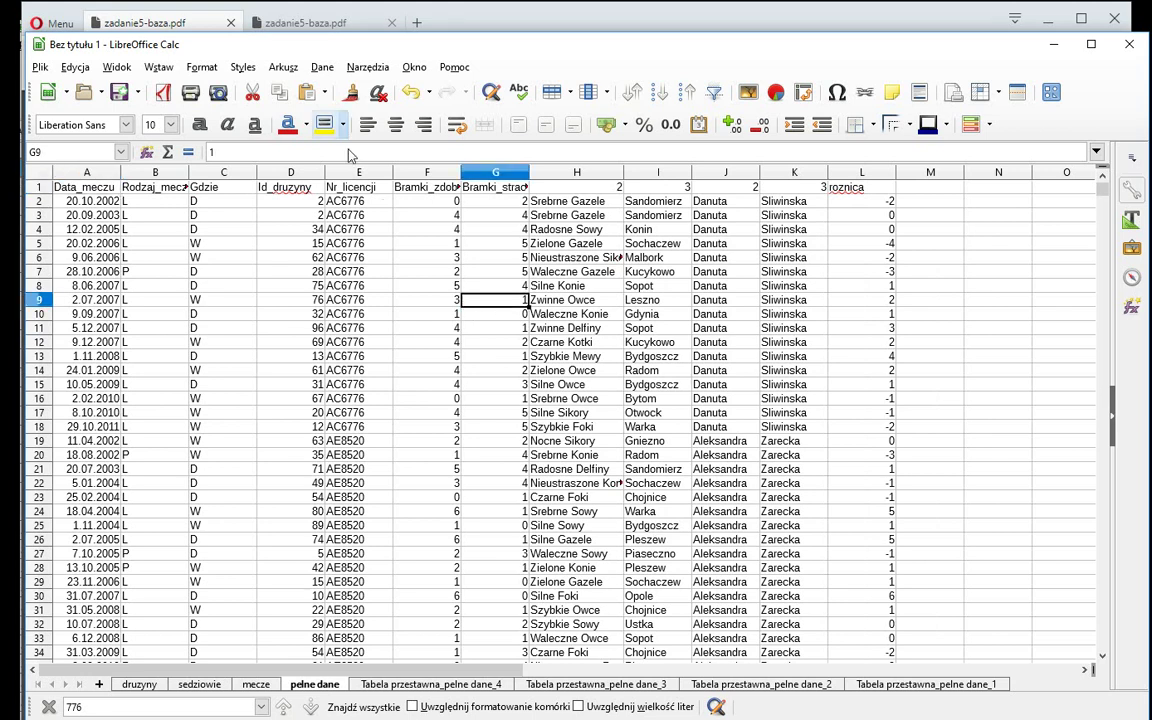
click(321, 68)
mouse_move(377, 256)
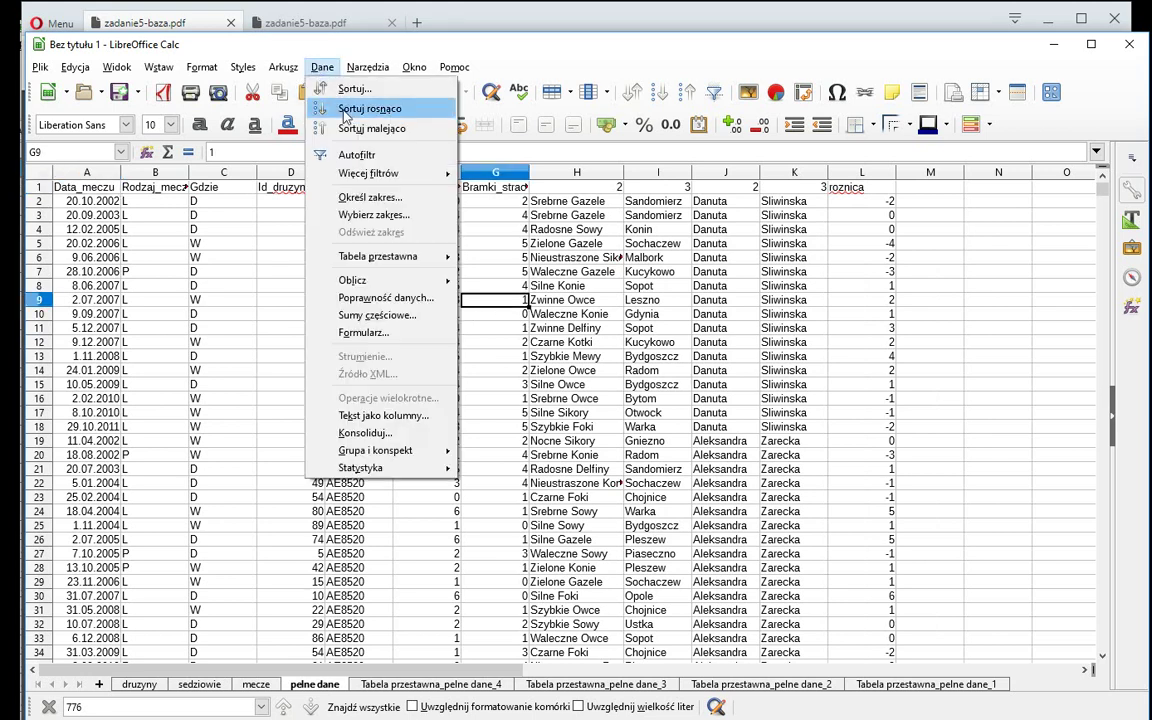
click(497, 257)
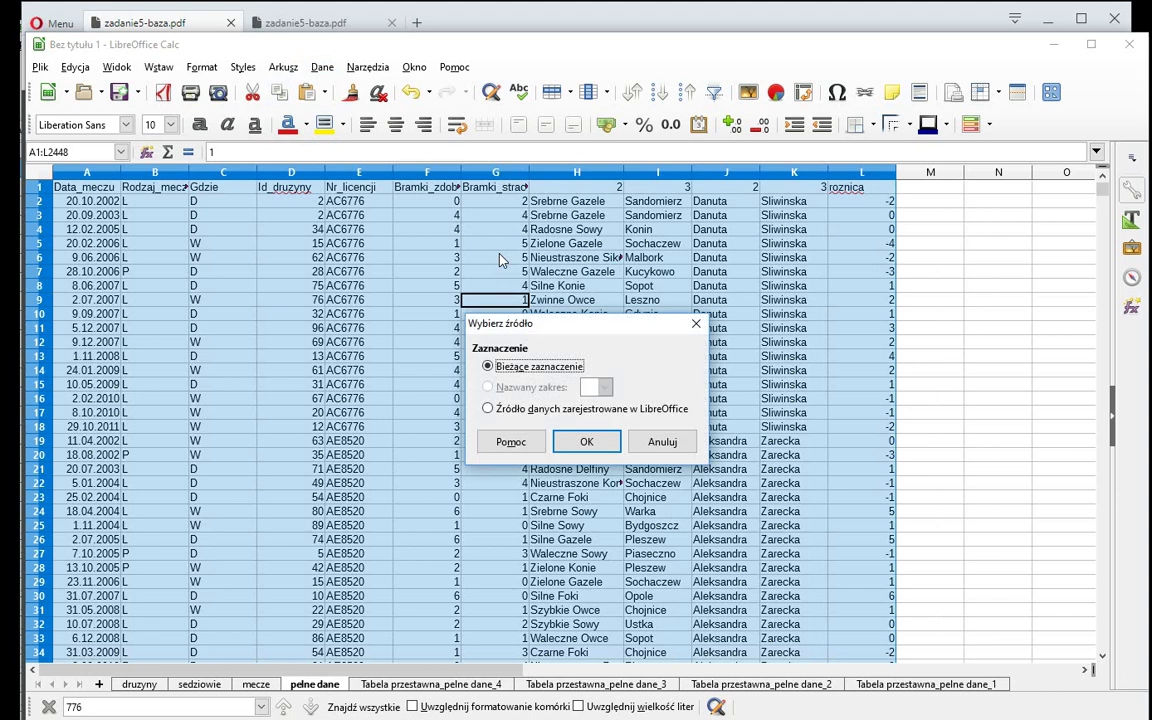
click(589, 443)
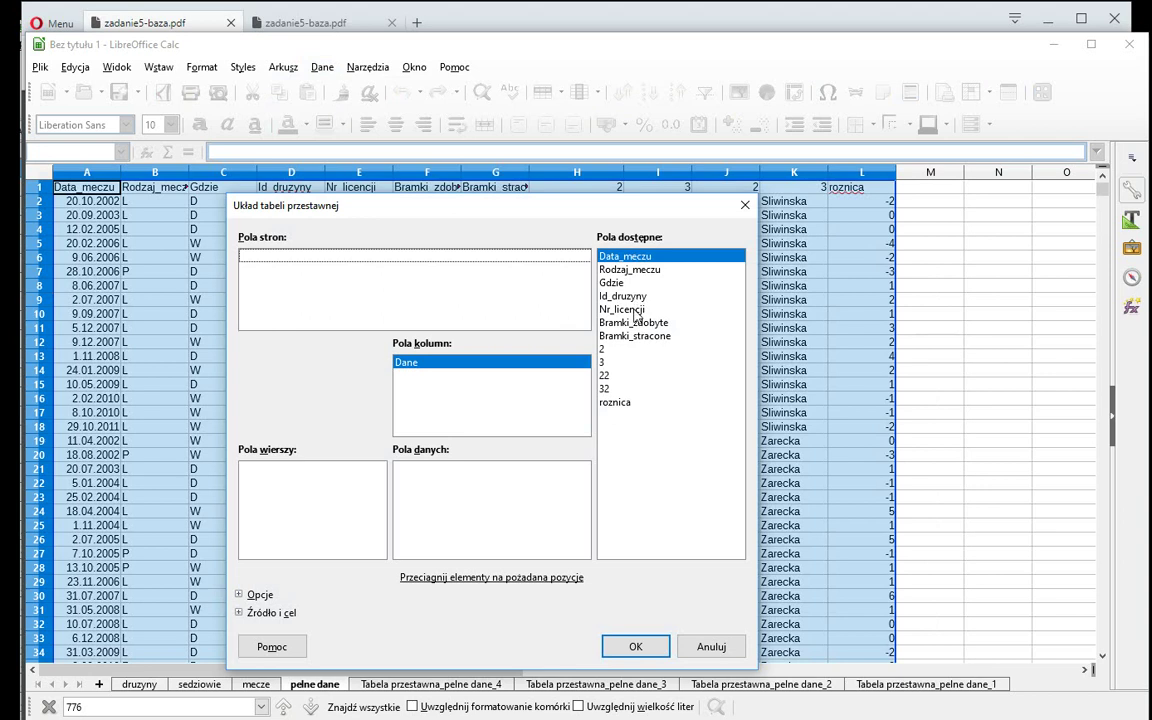
Step: Lay out the pivot with Nr_licencji as rows, a count of Data_meczu as data, and Rodzaj_meczu as columns
drag(625, 309, 290, 495)
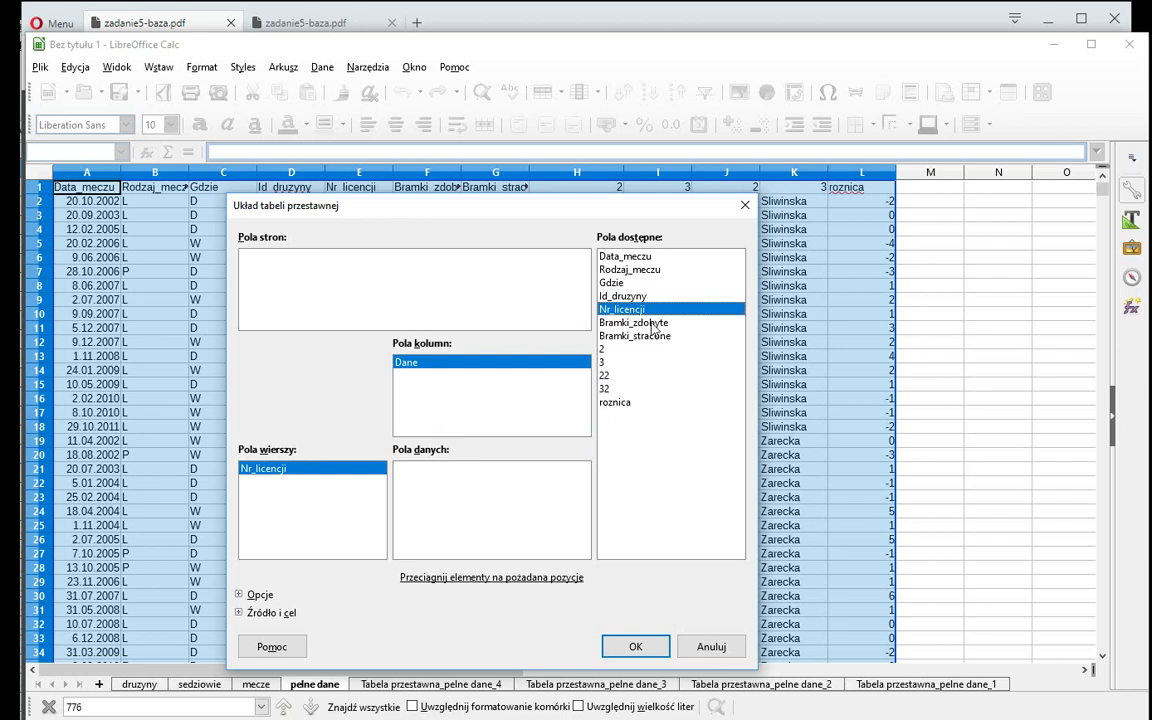
drag(625, 256, 425, 488)
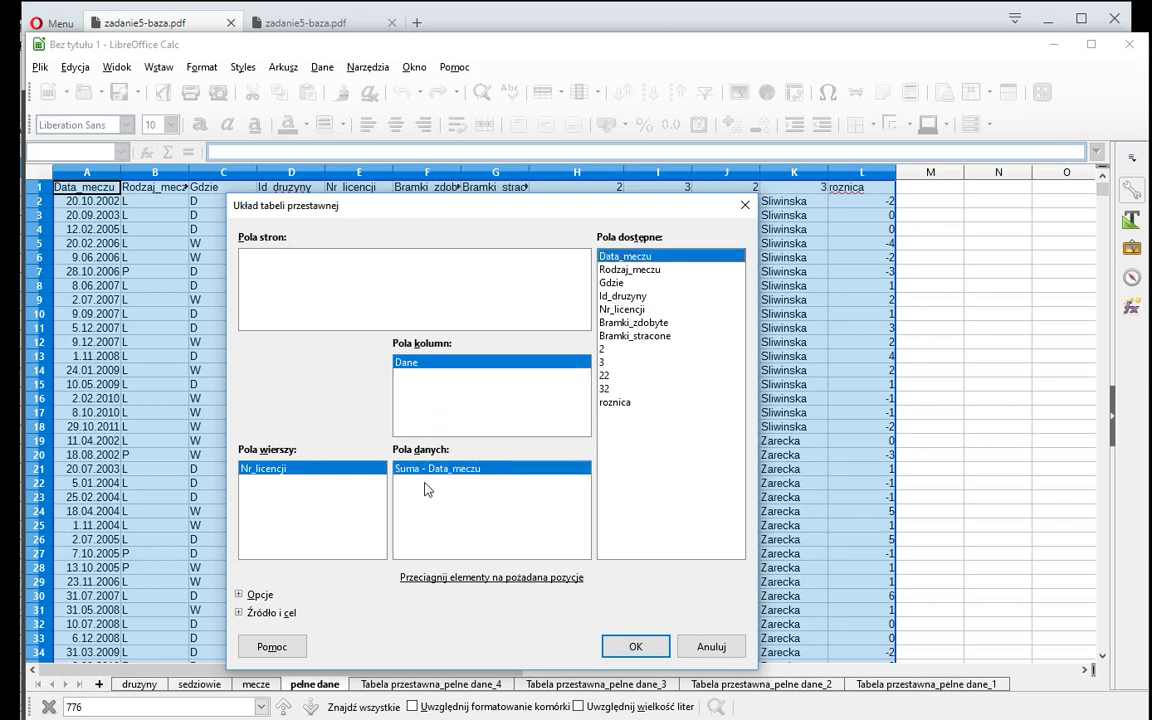
double_click(433, 478)
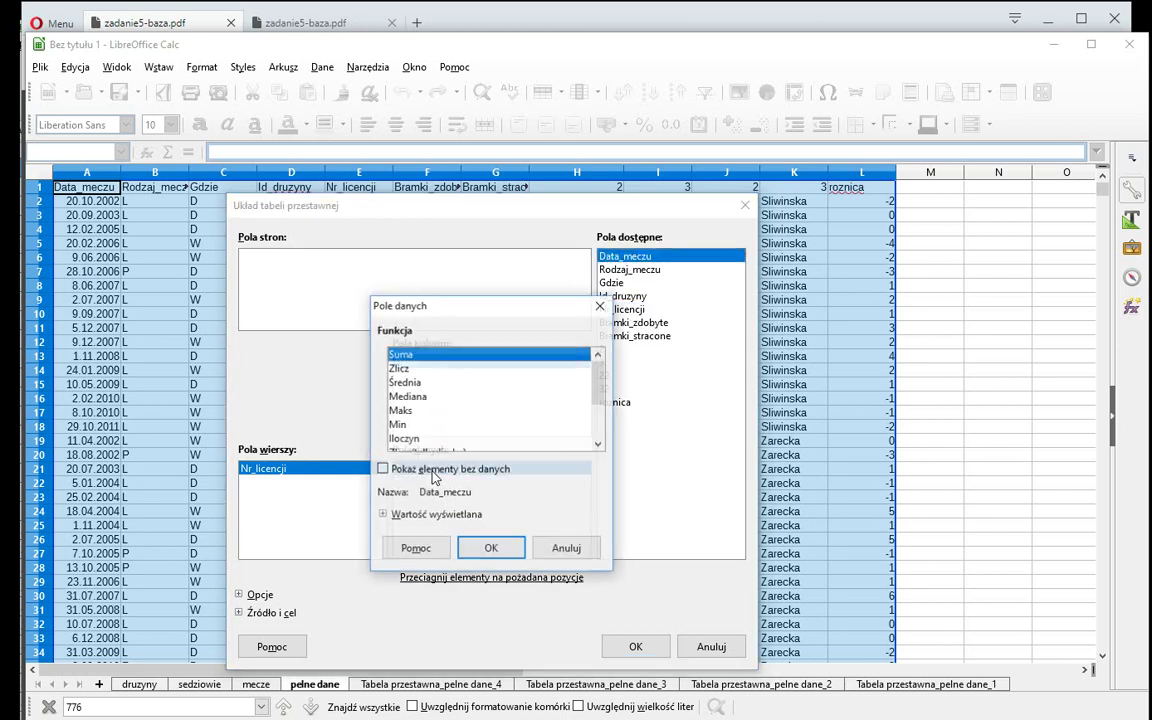
click(402, 368)
click(491, 548)
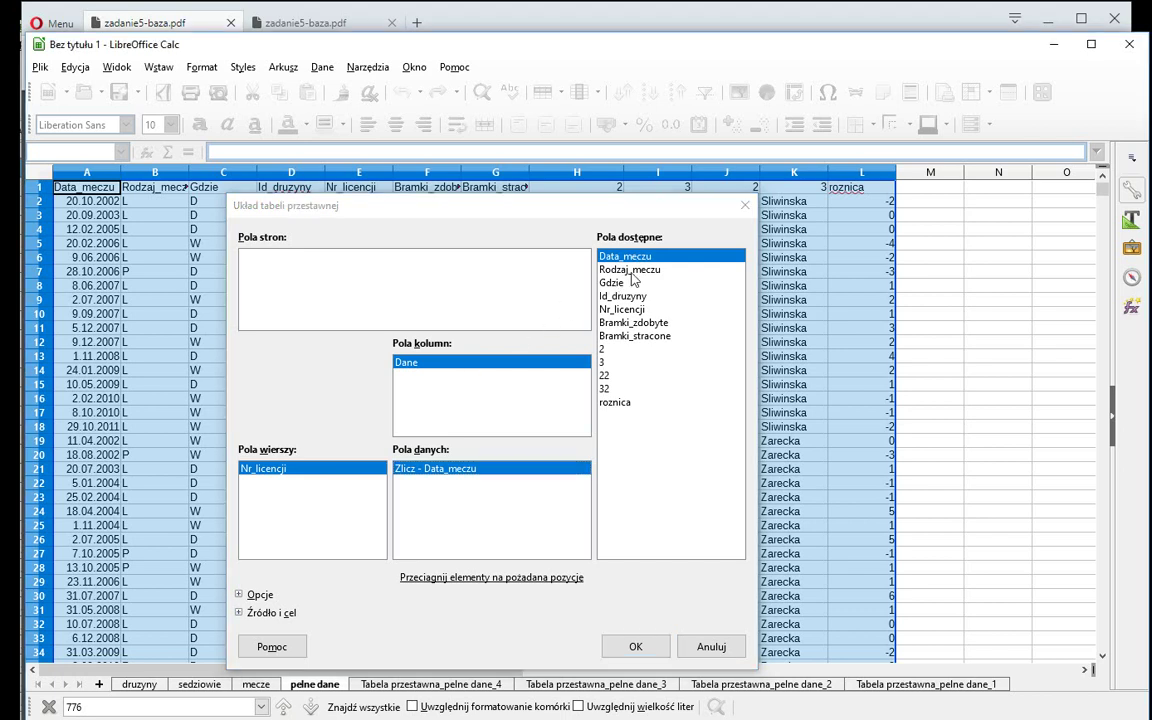
drag(631, 270, 435, 400)
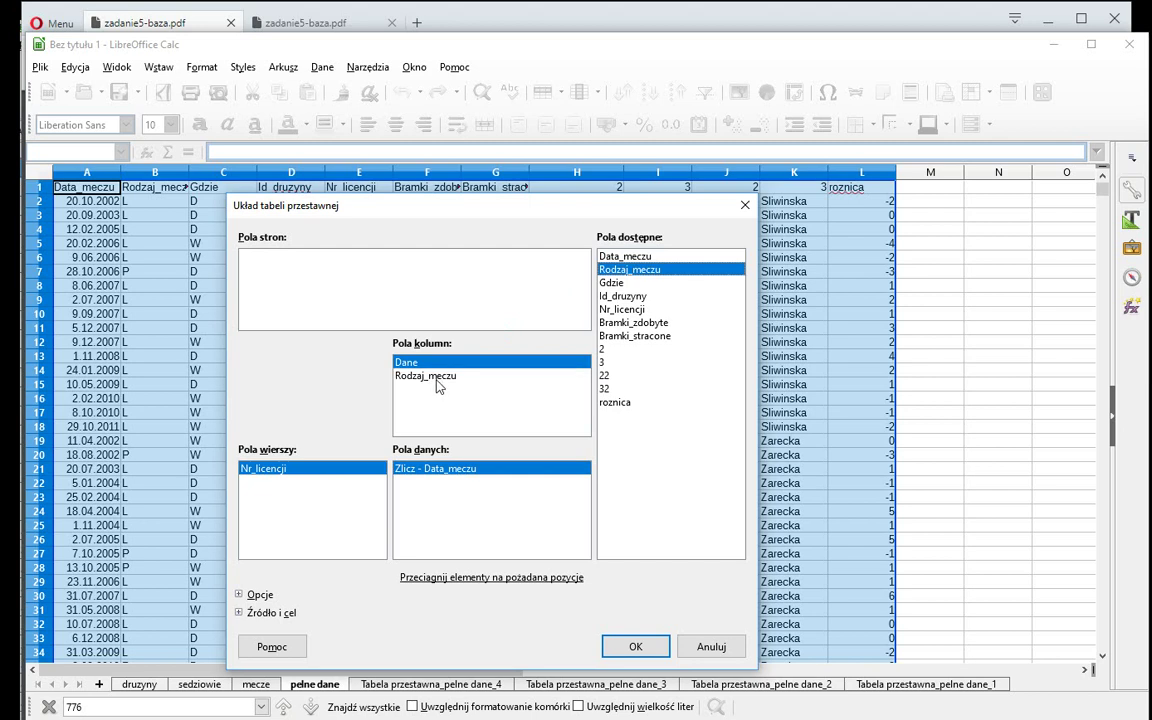
click(636, 648)
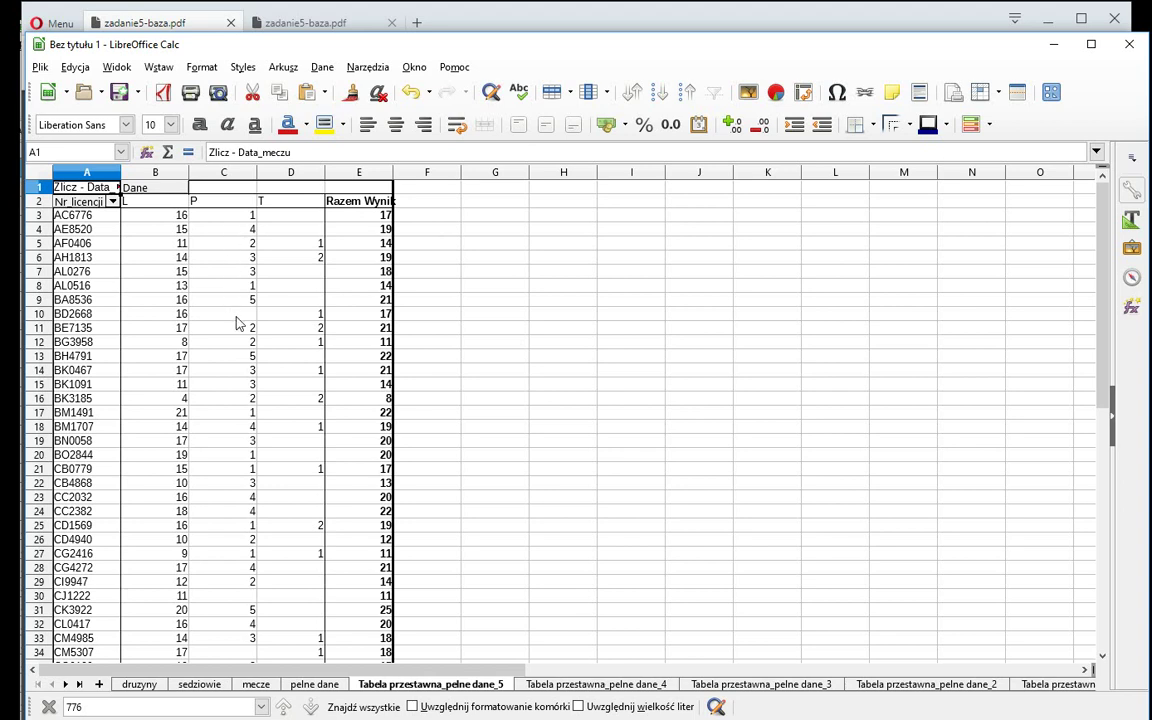
scroll(240, 322, down, 5)
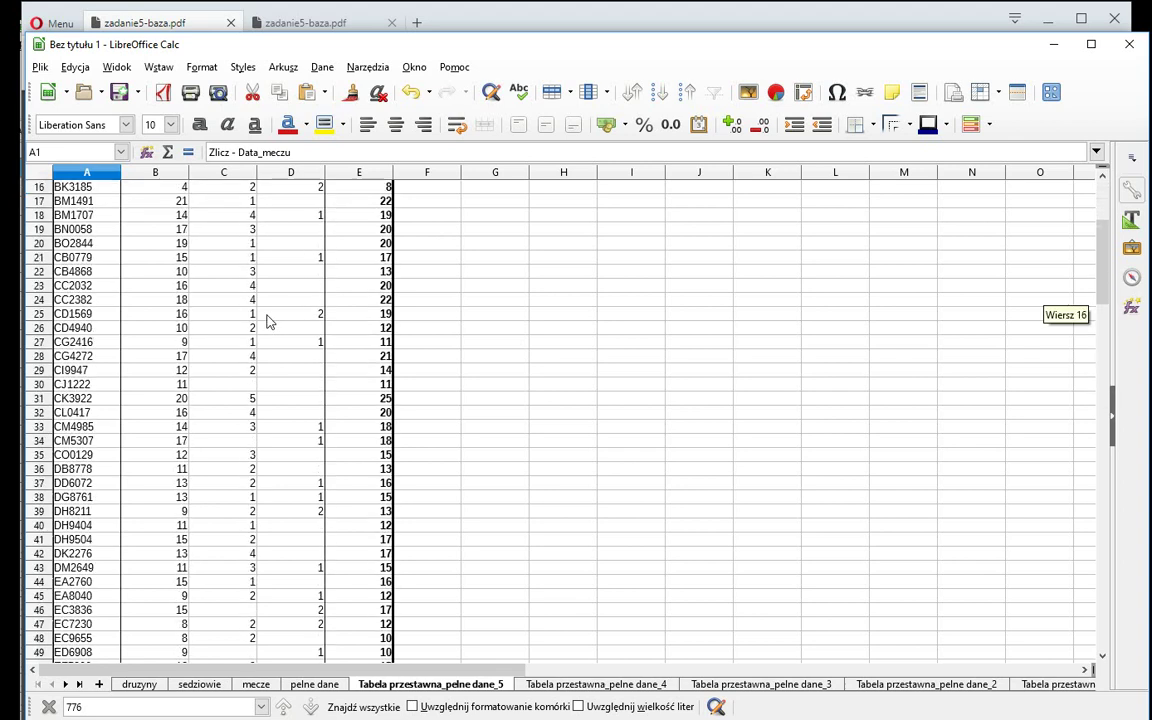
scroll(250, 322, down, 2)
scroll(268, 322, down, 6)
scroll(268, 322, down, 9)
scroll(267, 321, down, 11)
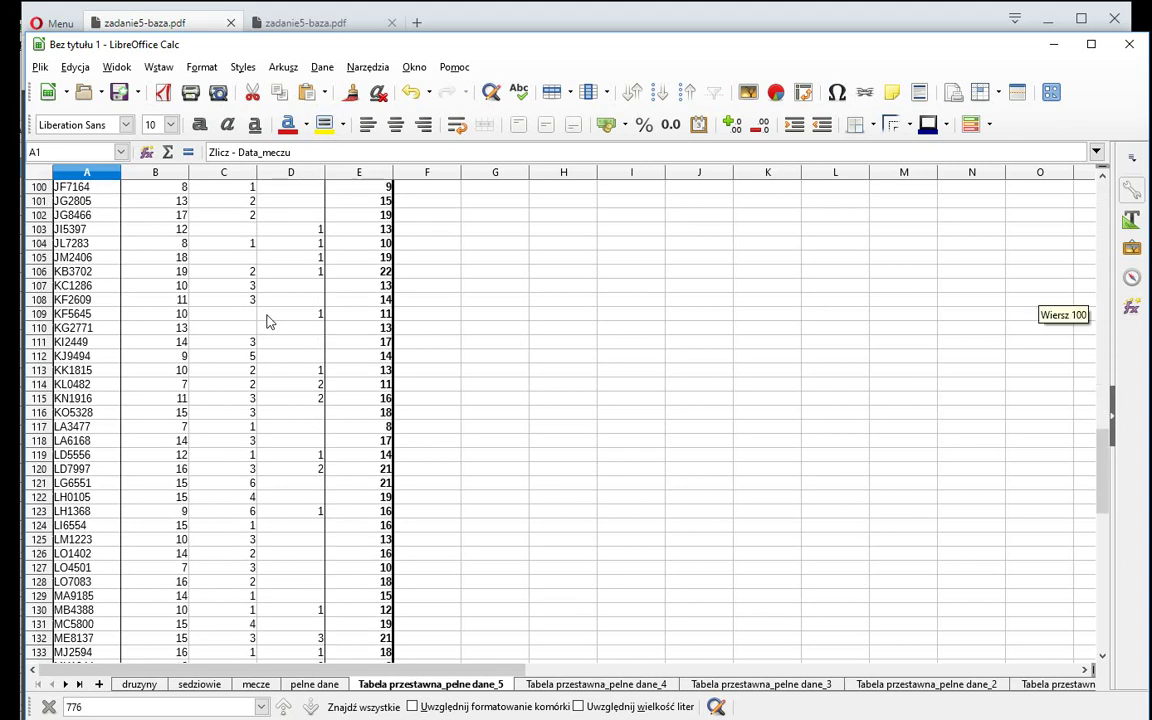
scroll(267, 324, down, 7)
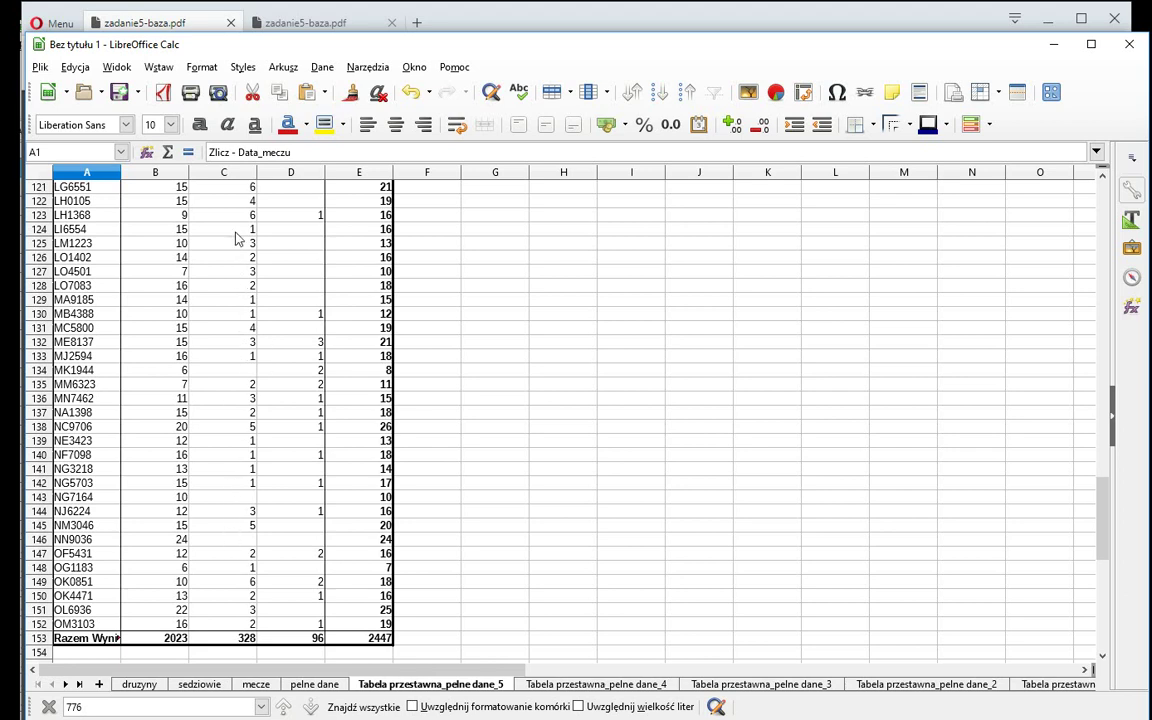
click(232, 652)
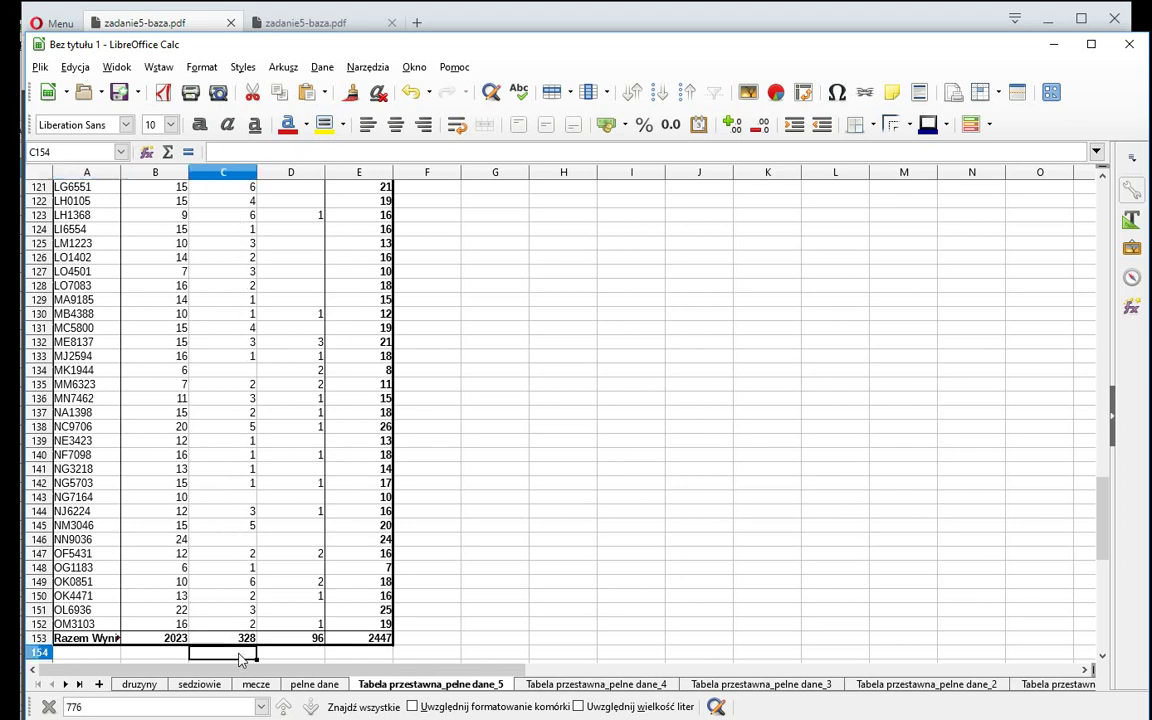
scroll(300, 545, down, 1)
Step: Enter =LICZ.PUSTE(C3:C152) in C155, giving 18, then check the answer key PDF
click(245, 627)
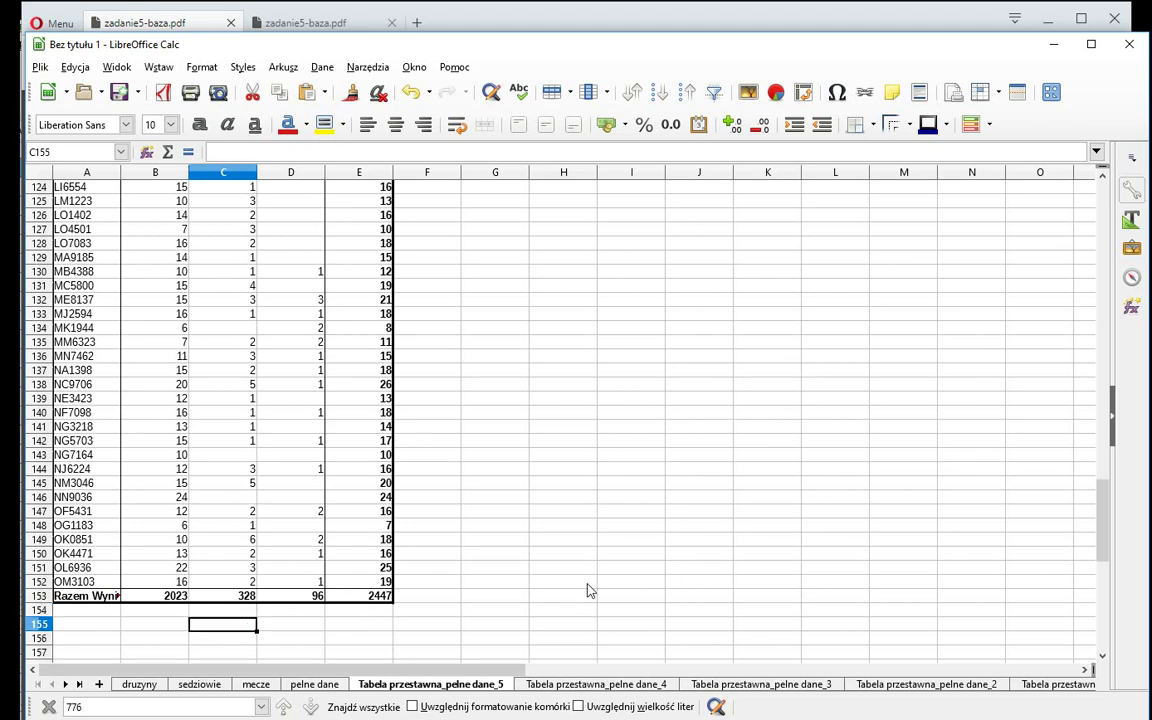
text(=)
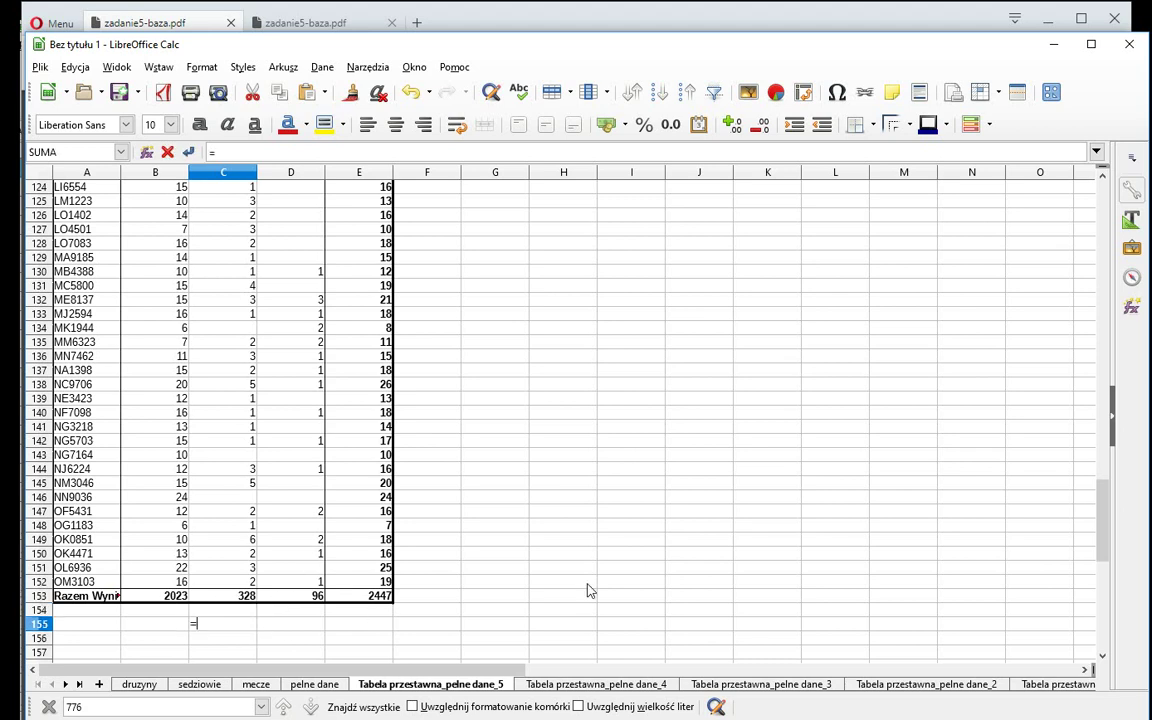
text(licz)
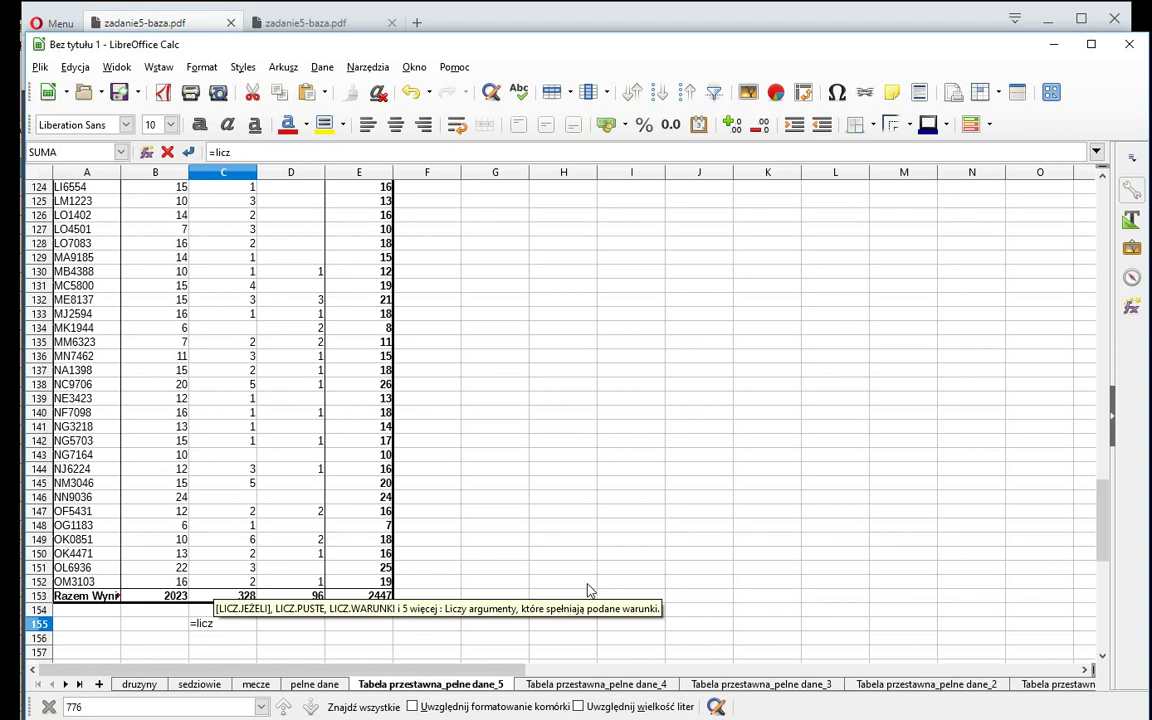
text(.pus)
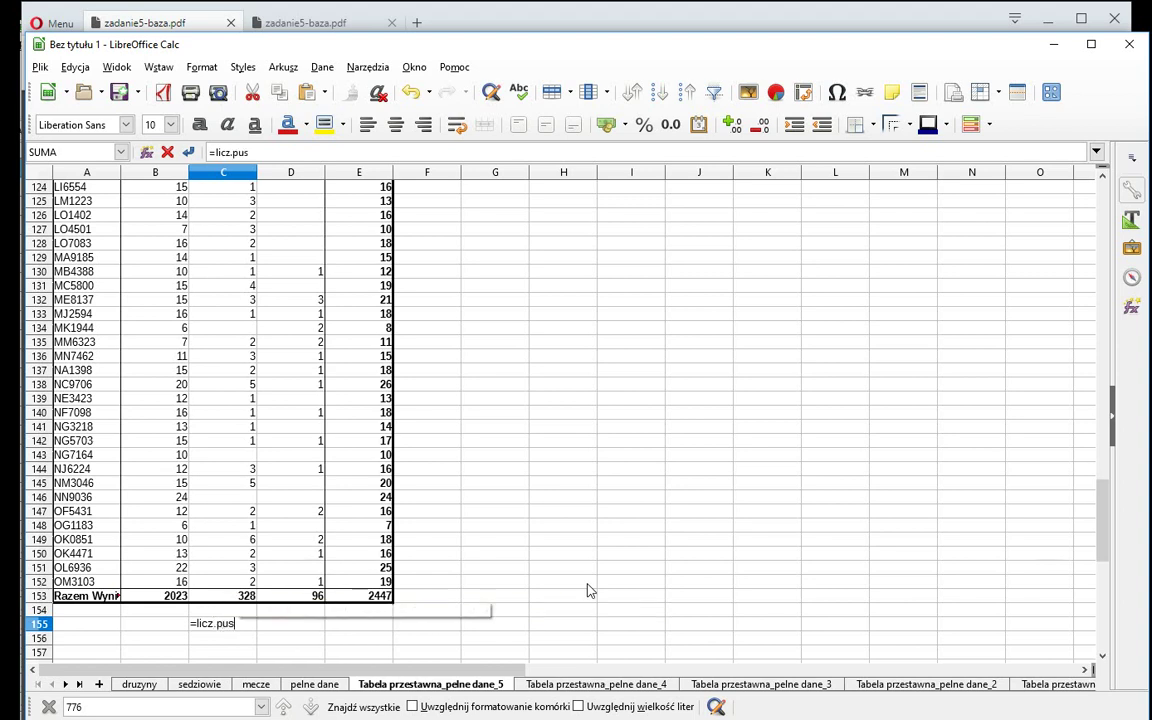
text(te)
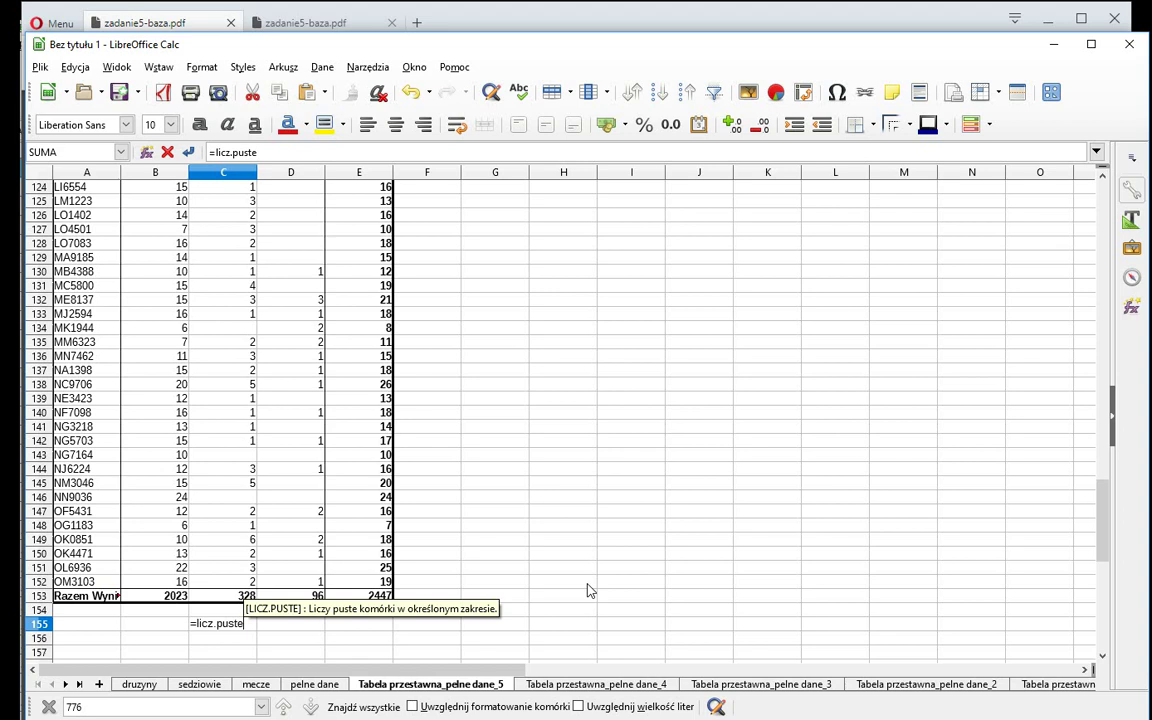
text(()
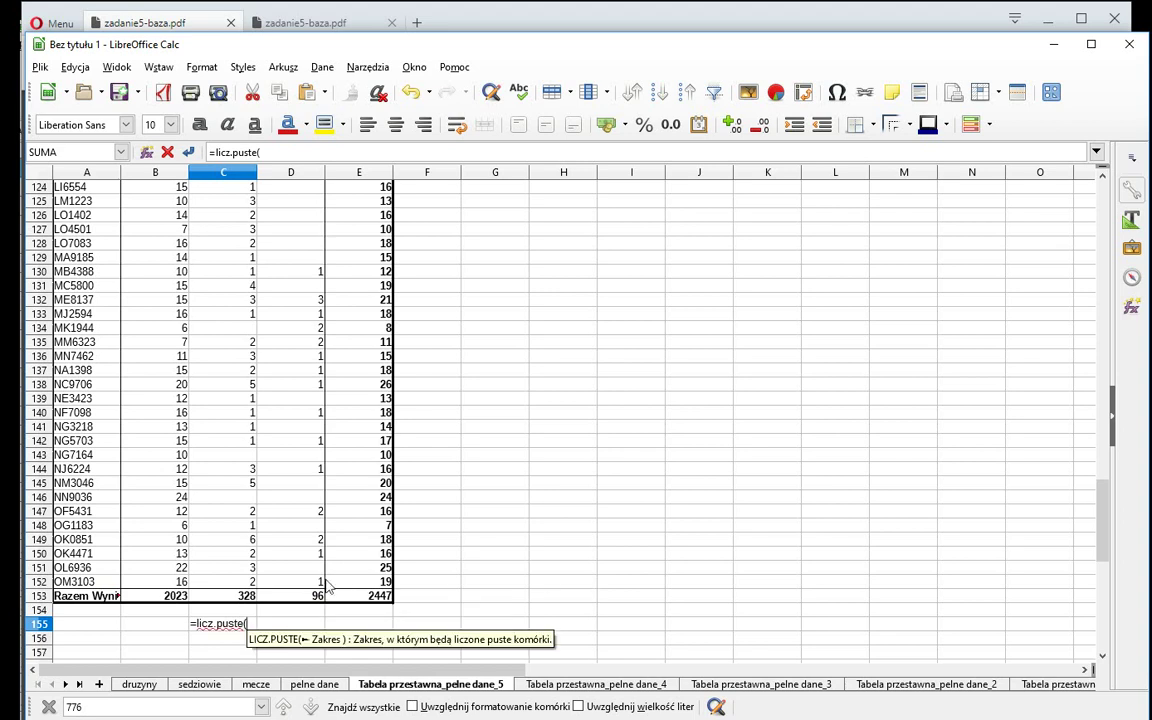
click(245, 581)
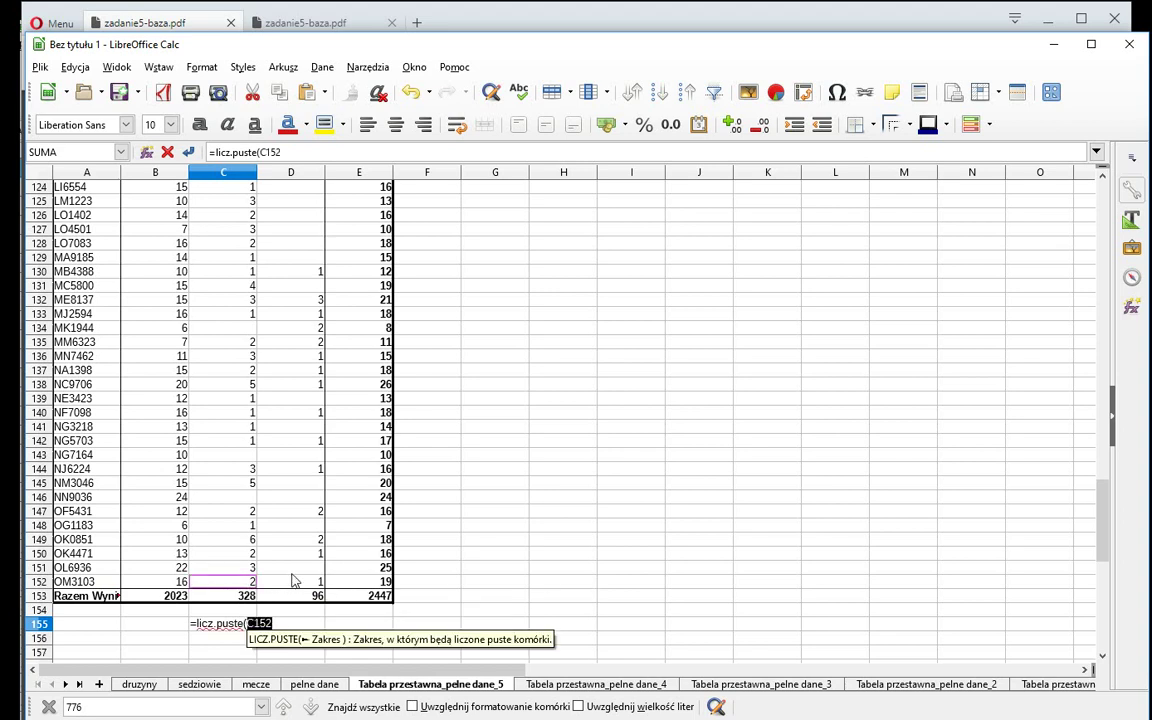
key(Up)
key(Up)
key(Up)
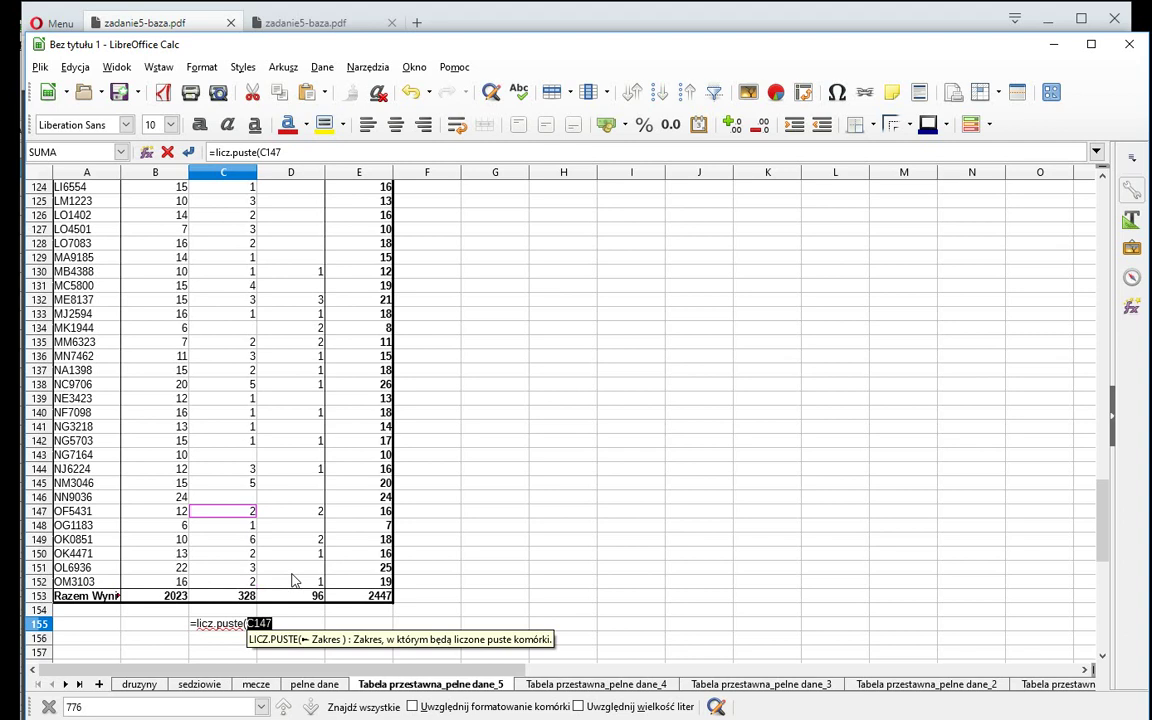
key(Down)
key(Down)
key(Down)
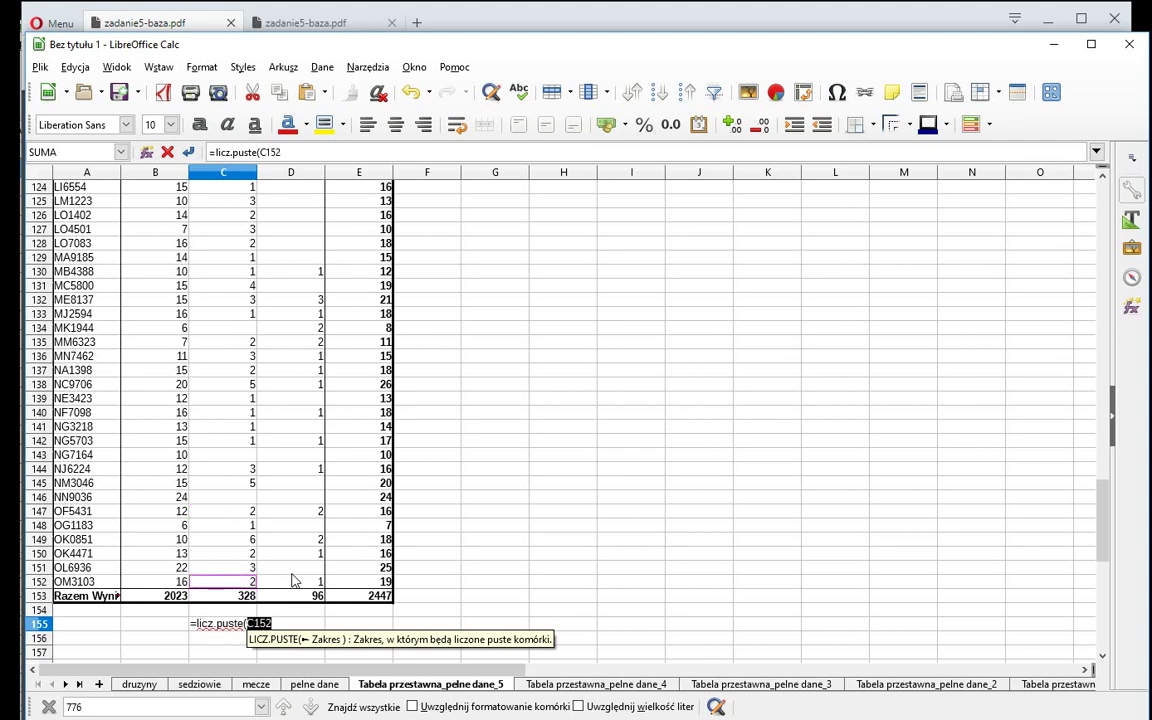
text(:)
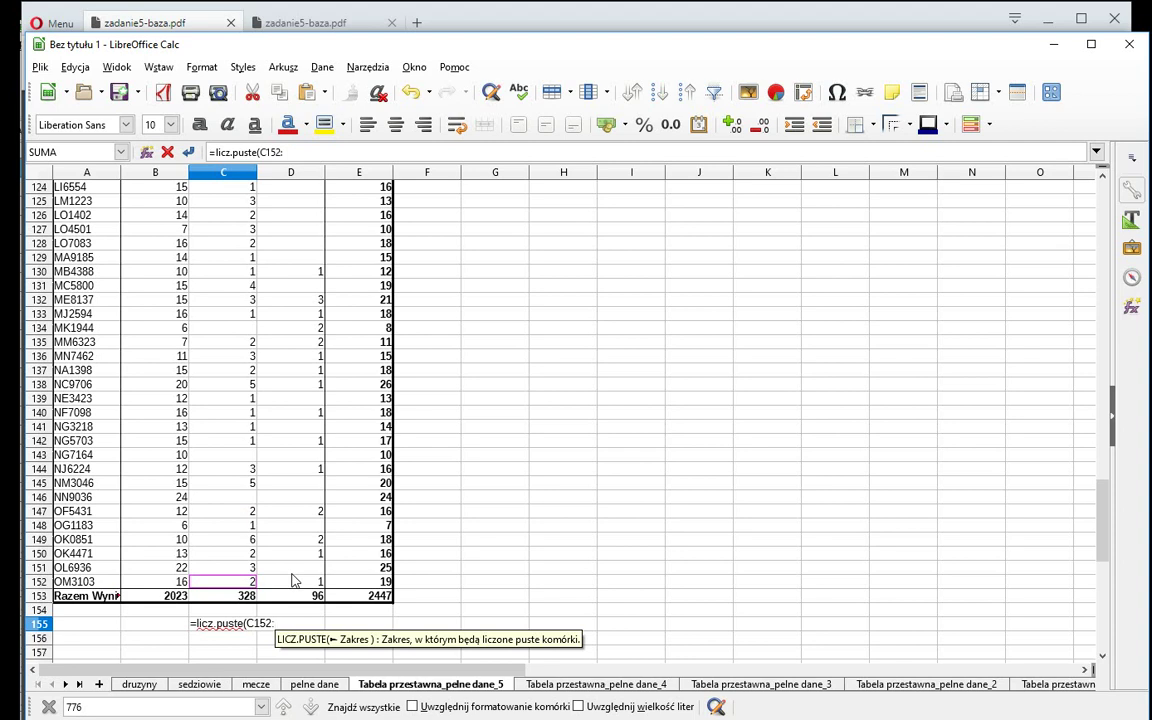
key(ctrl+Up)
key(ctrl+Up)
key(ctrl+Up)
key(ctrl+Up)
key(ctrl+Up)
key(ctrl+Up)
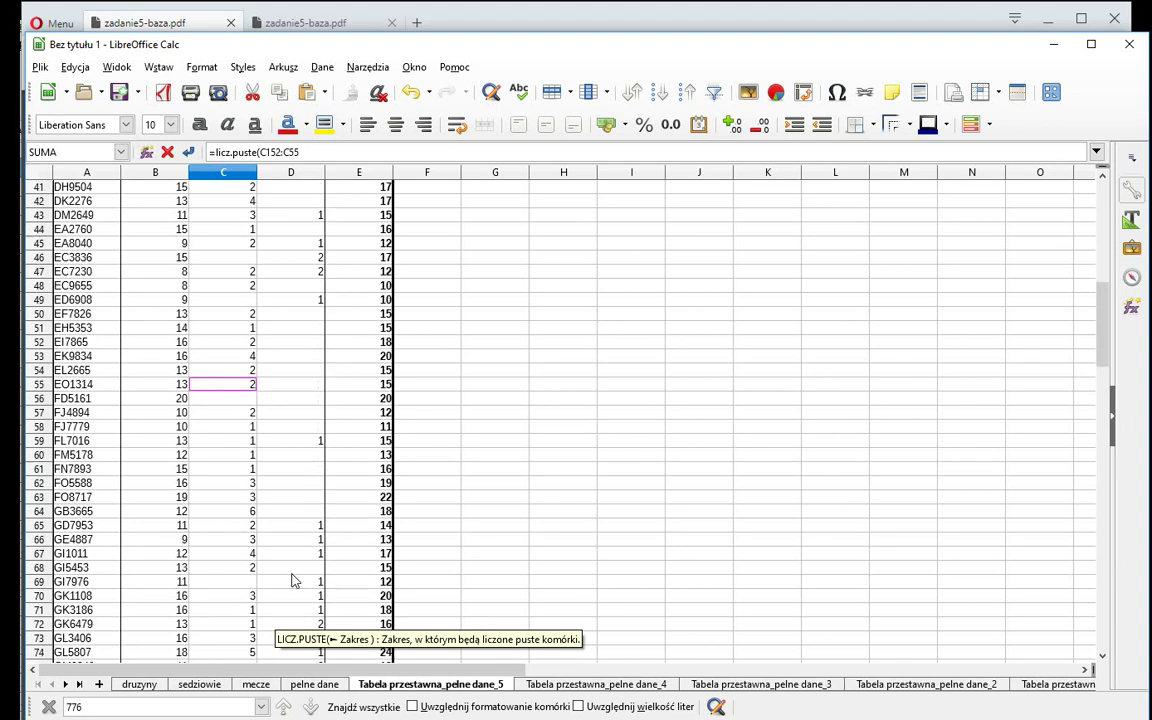
key(ctrl+Up)
key(ctrl+Up)
key(ctrl+Down)
key(ctrl+Down)
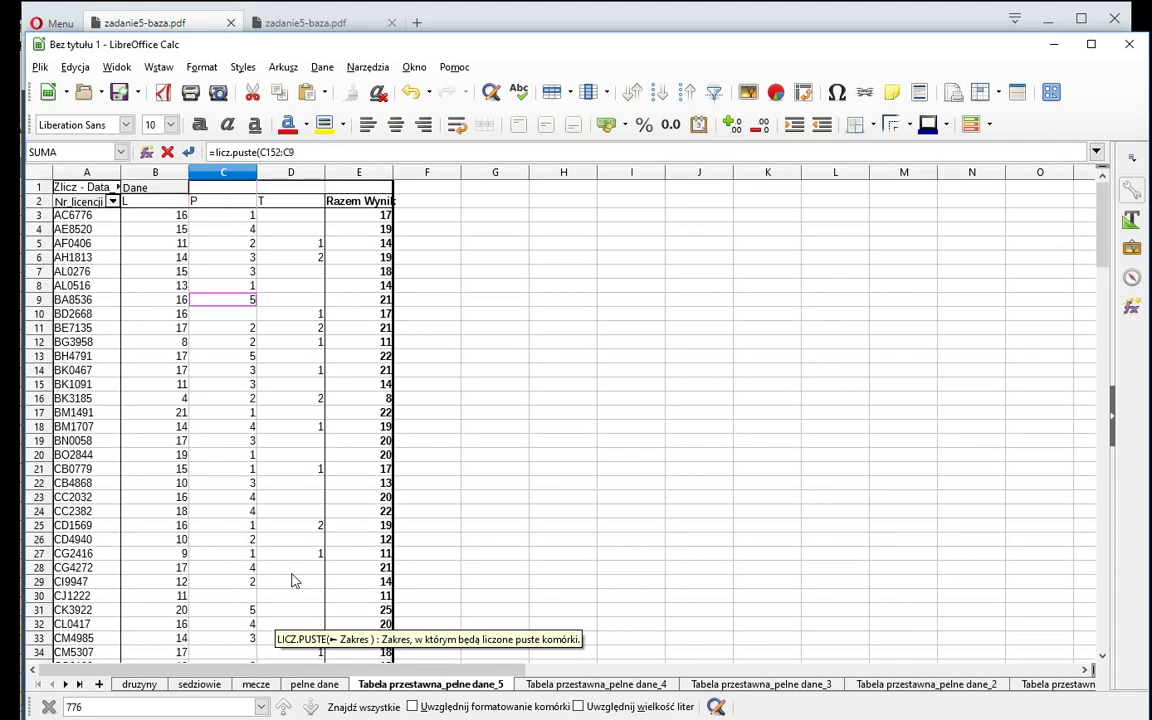
key(Up)
key(Up)
key(Up)
key(Up)
key(Up)
key(Up)
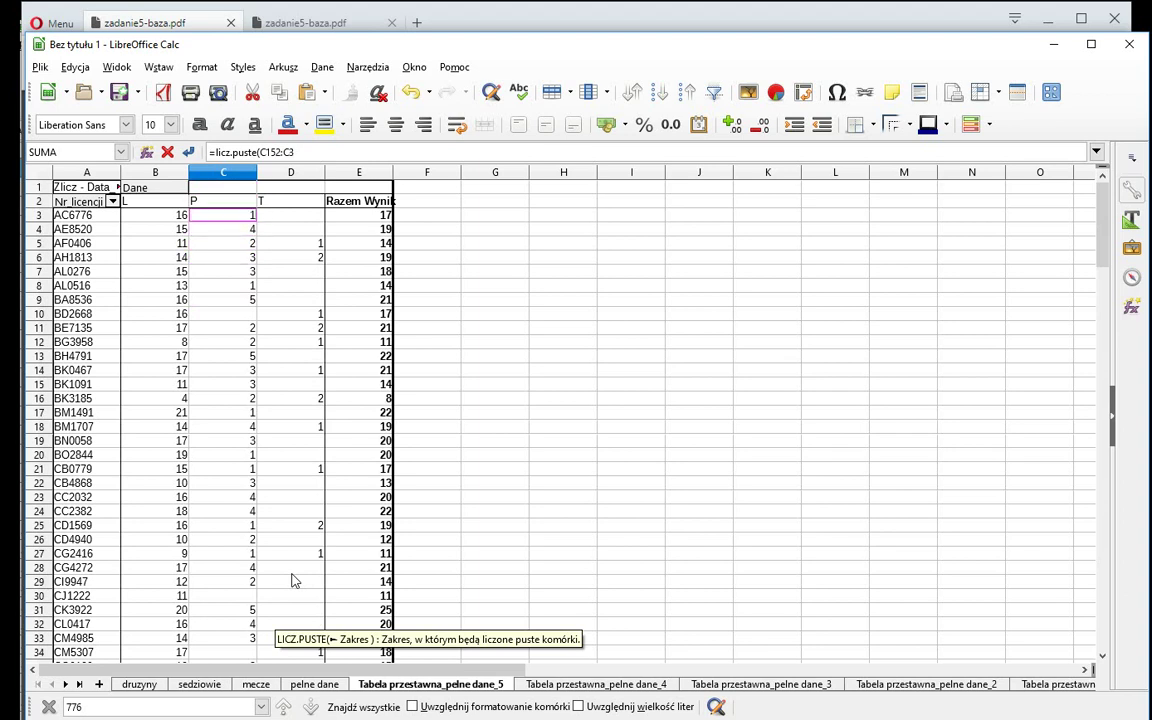
key(Return)
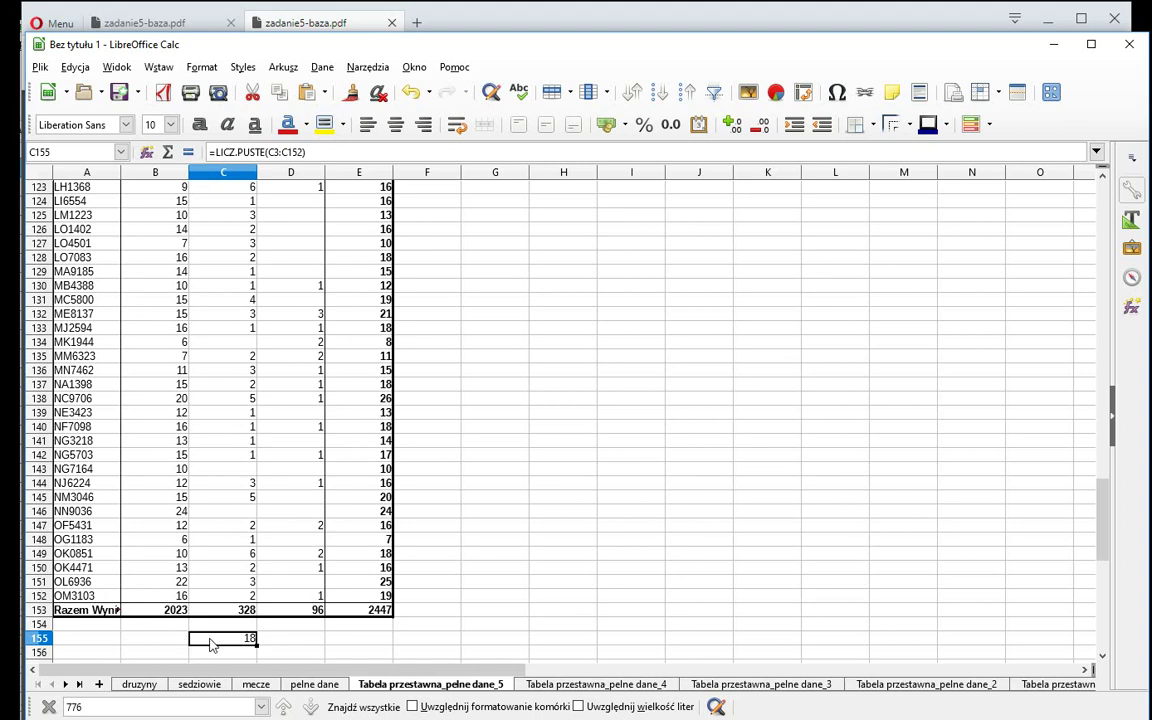
key(alt+Tab)
key(alt+Tab)
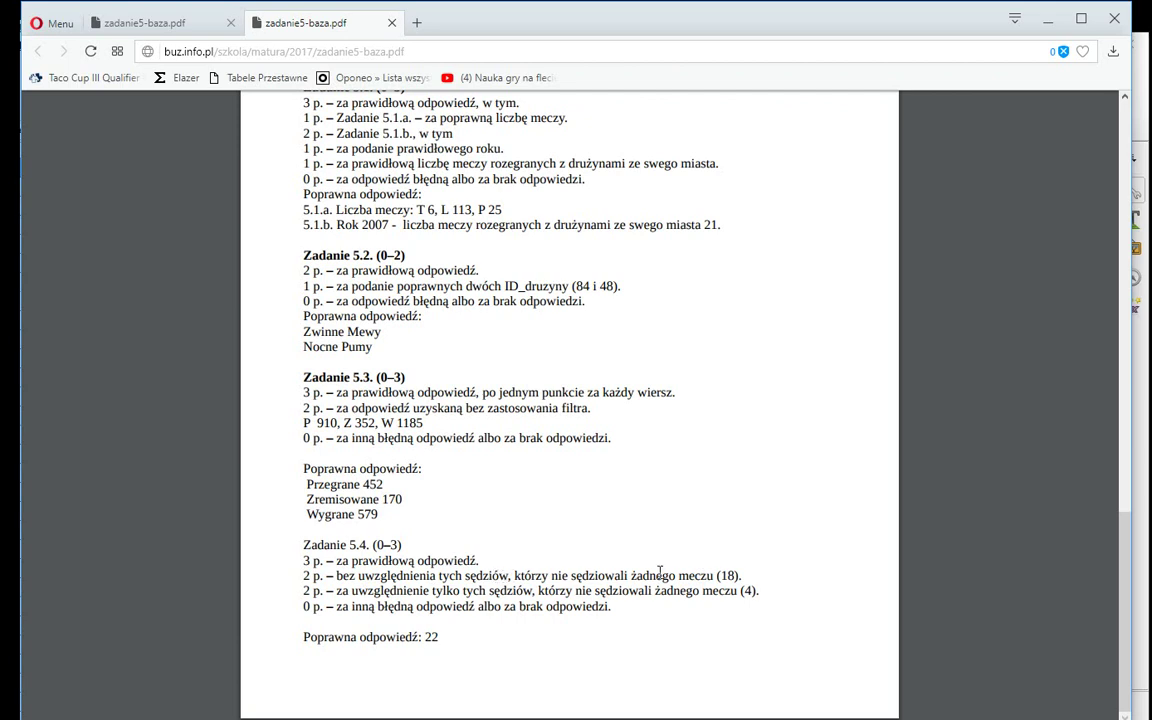
Step: Enter =ILE.LICZB(C3:C152) in C154 of the pivot sheet, giving 132 numeric cells
key(alt+Tab)
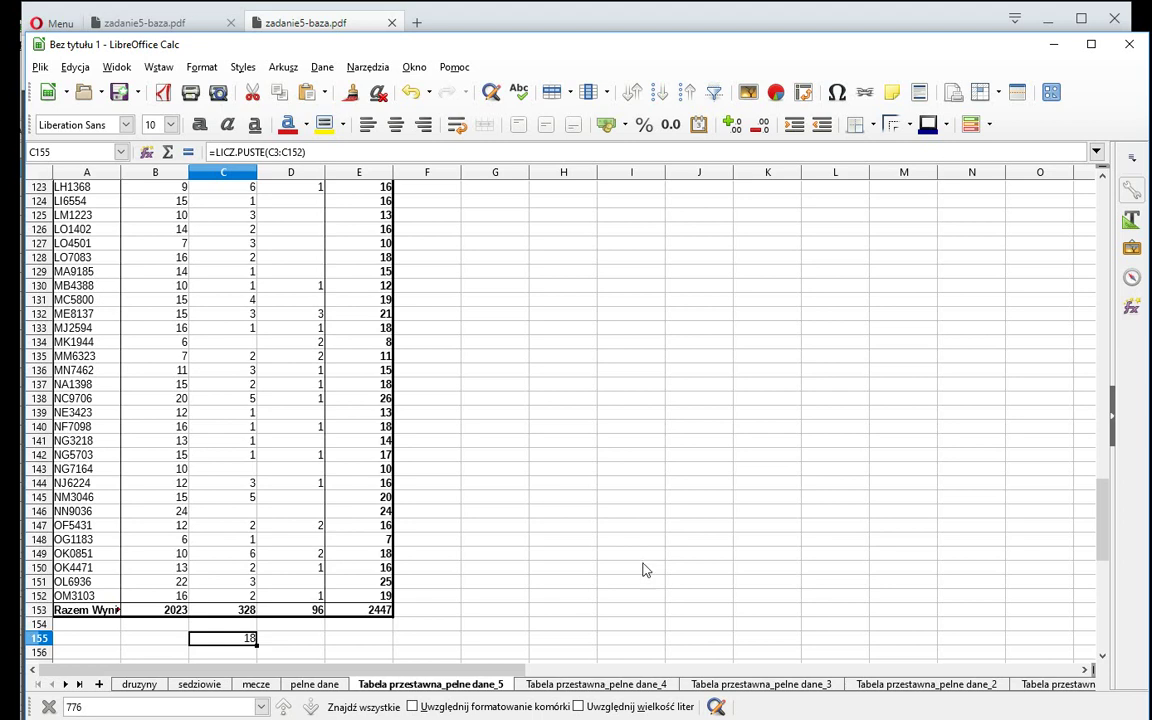
key(Up)
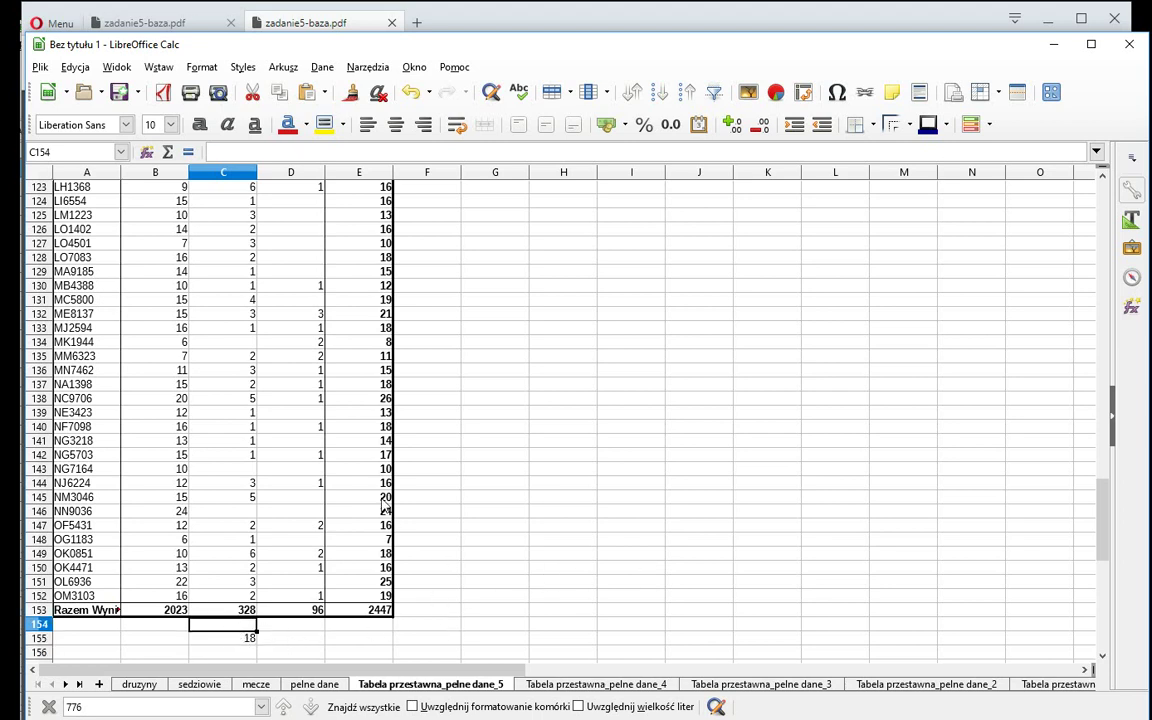
text(=li)
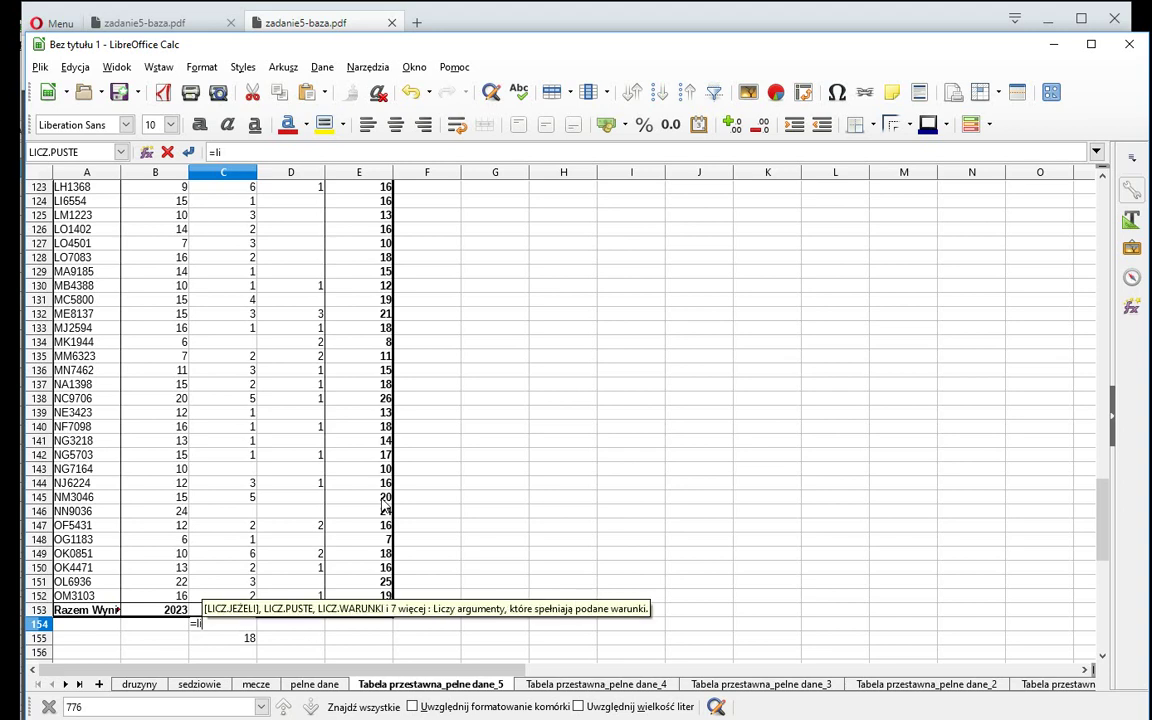
key(BackSpace)
key(BackSpace)
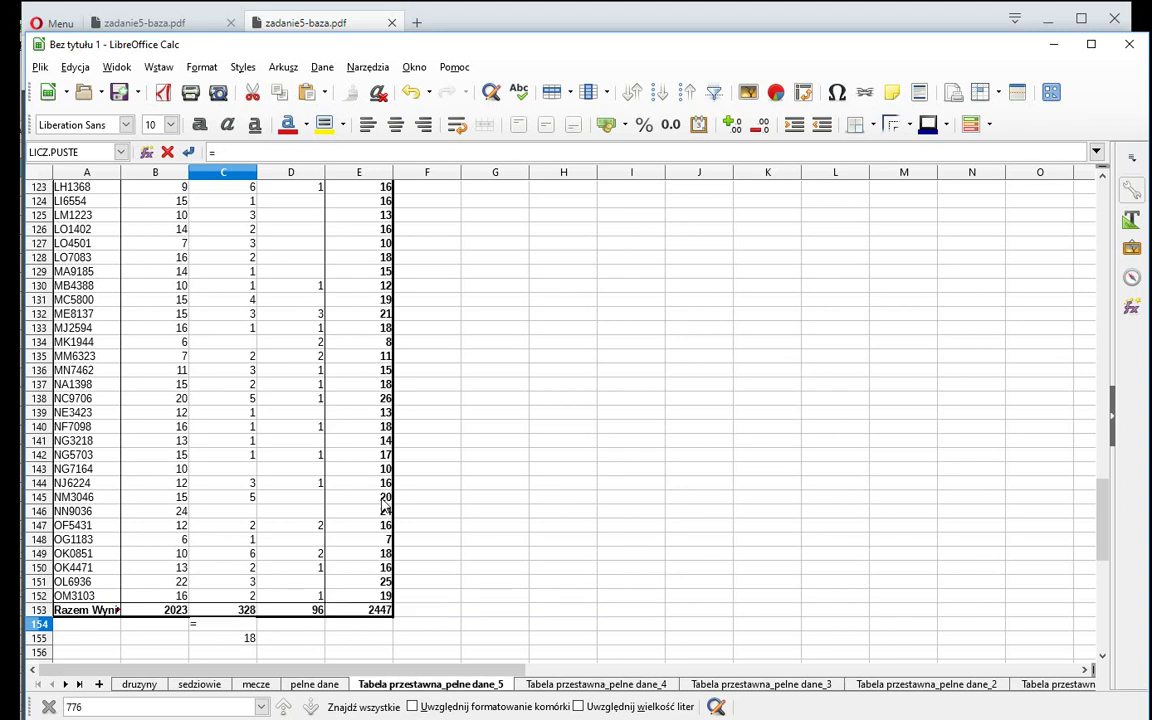
text(ile)
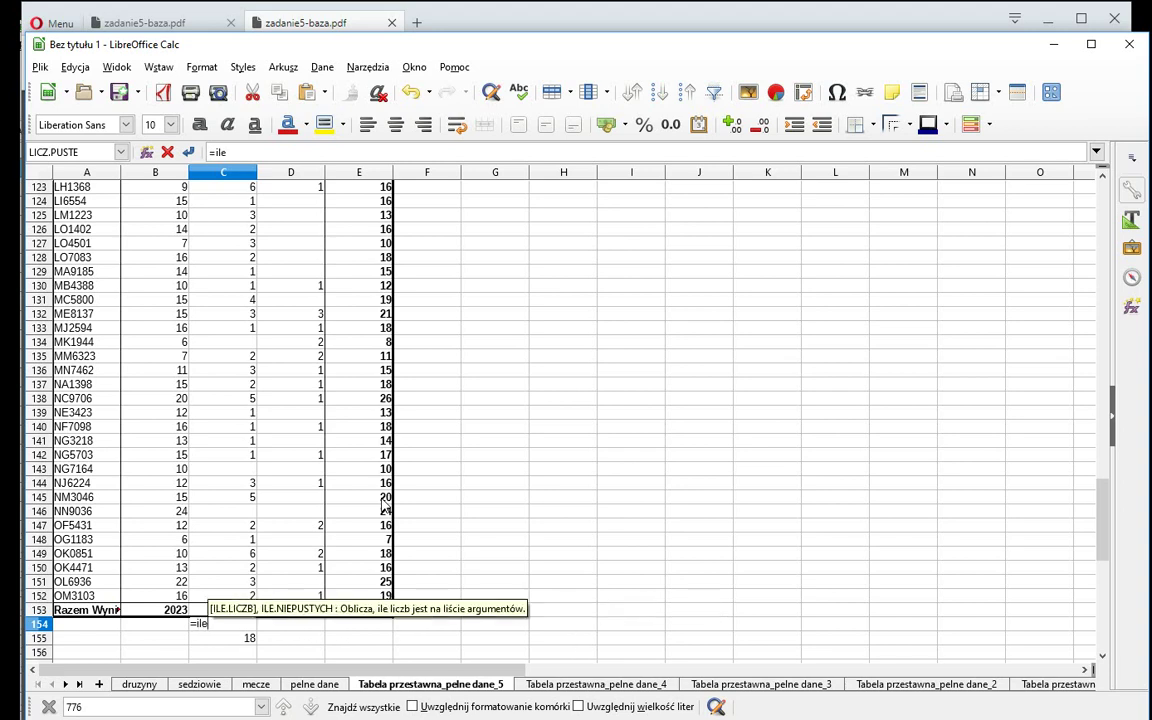
text(.liczb)
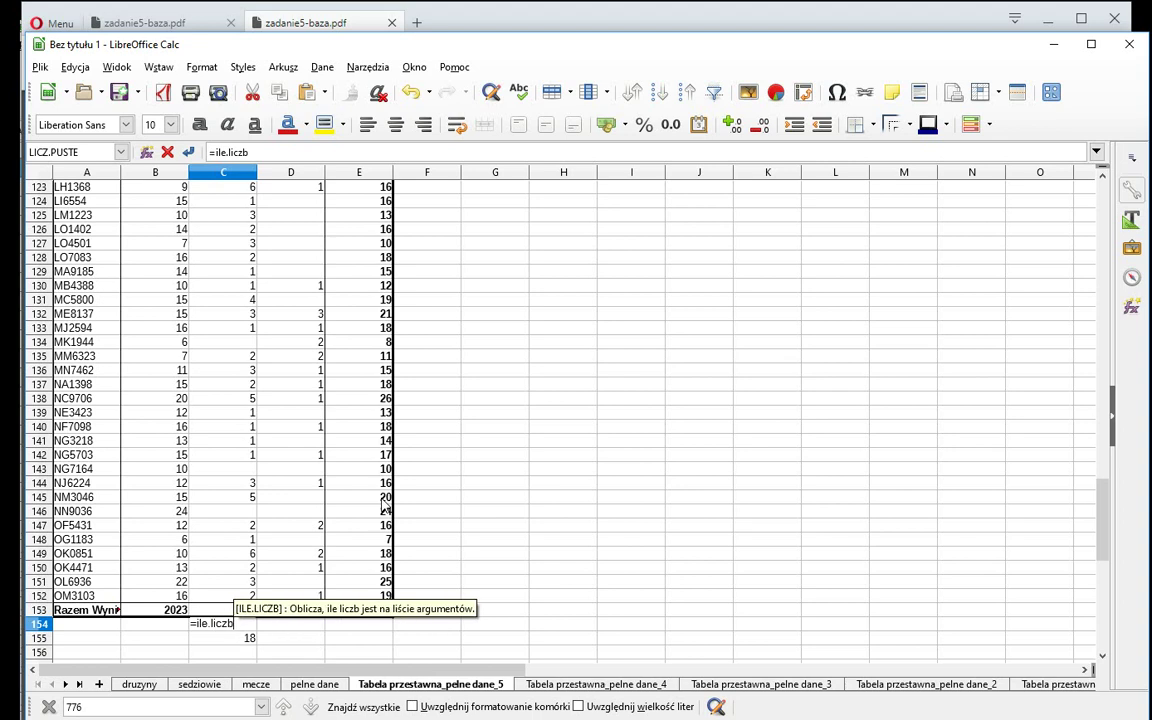
text(()
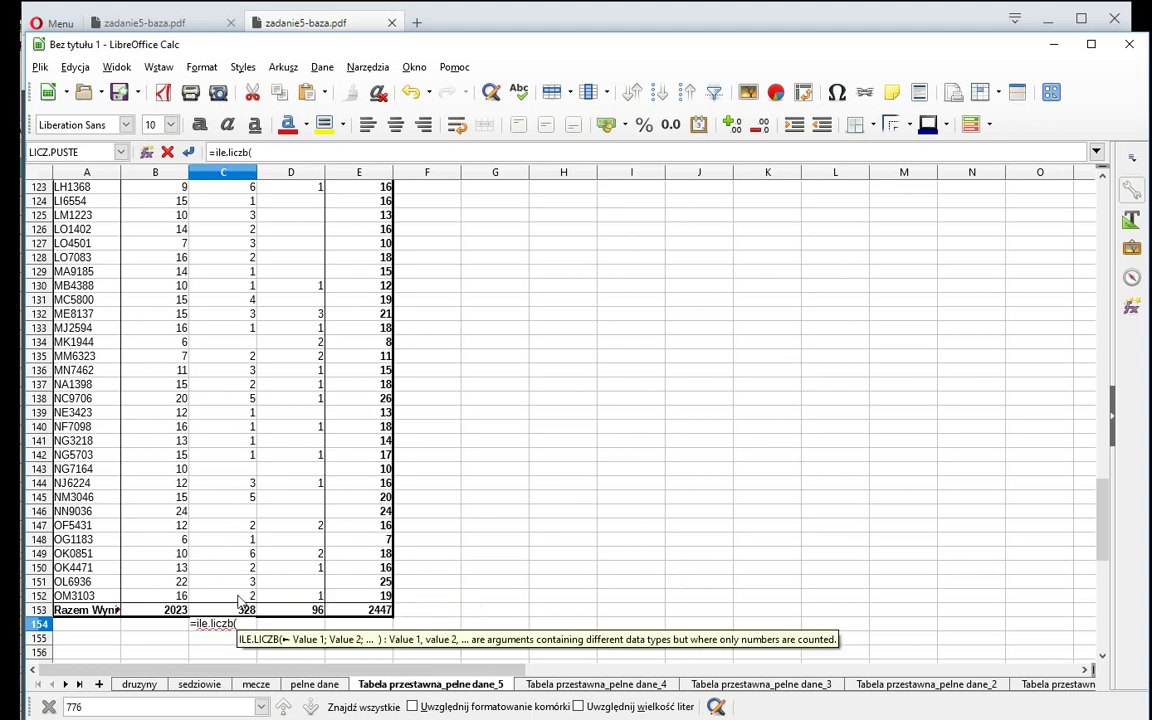
click(240, 598)
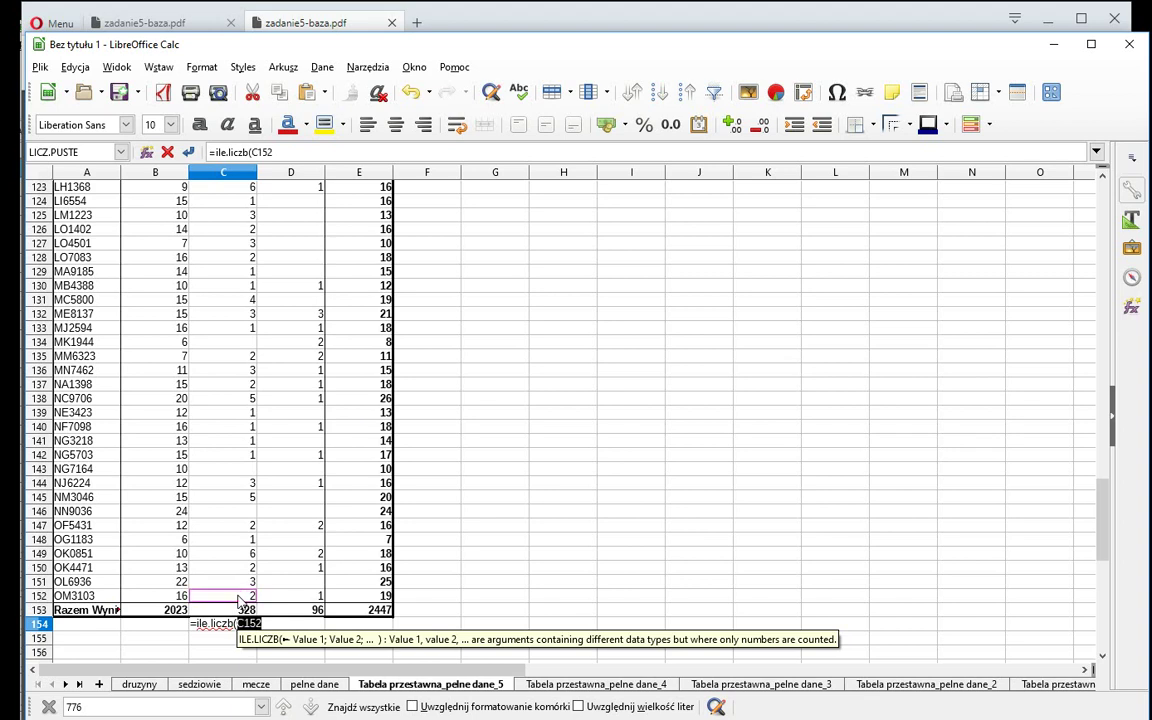
text(:)
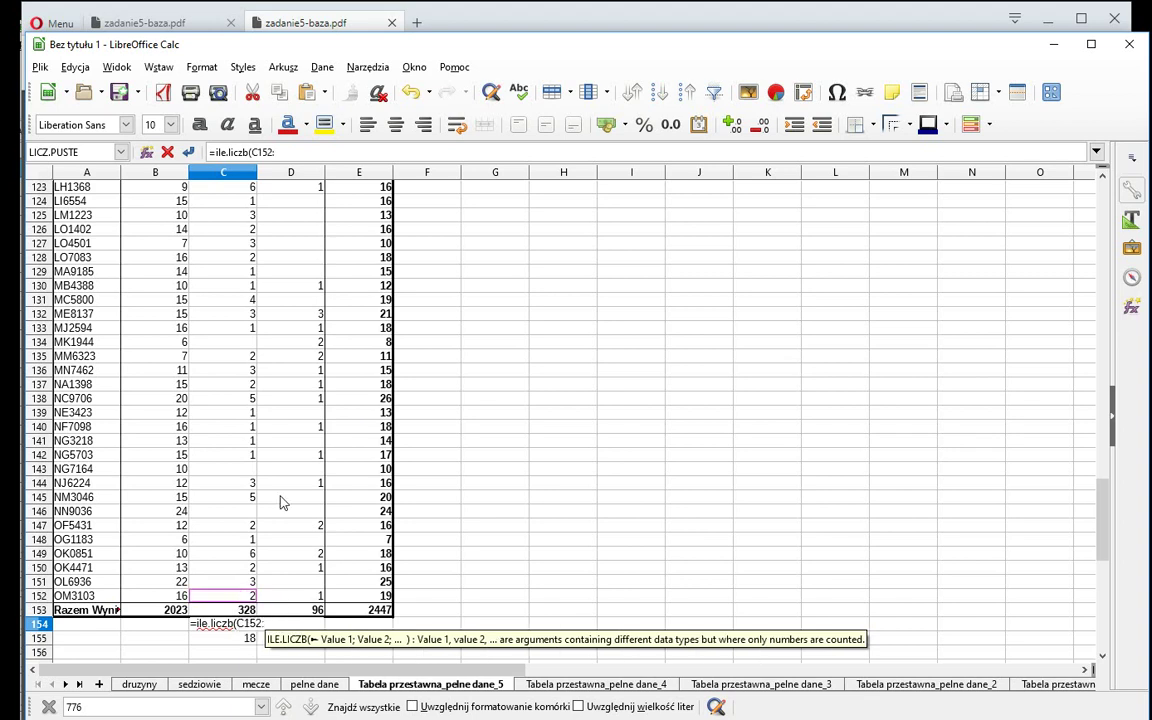
key(Up)
key(Up)
key(Up)
key(Page_Up)
key(Page_Up)
key(ctrl+Up)
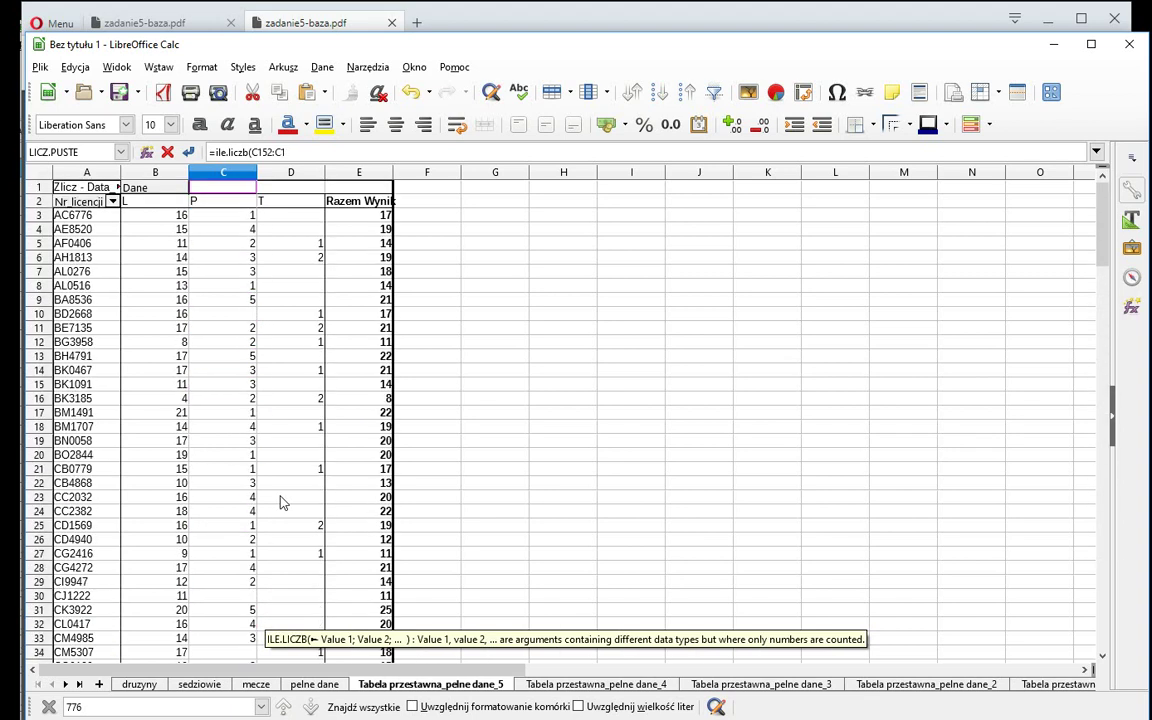
key(Down)
key(Down)
key(Return)
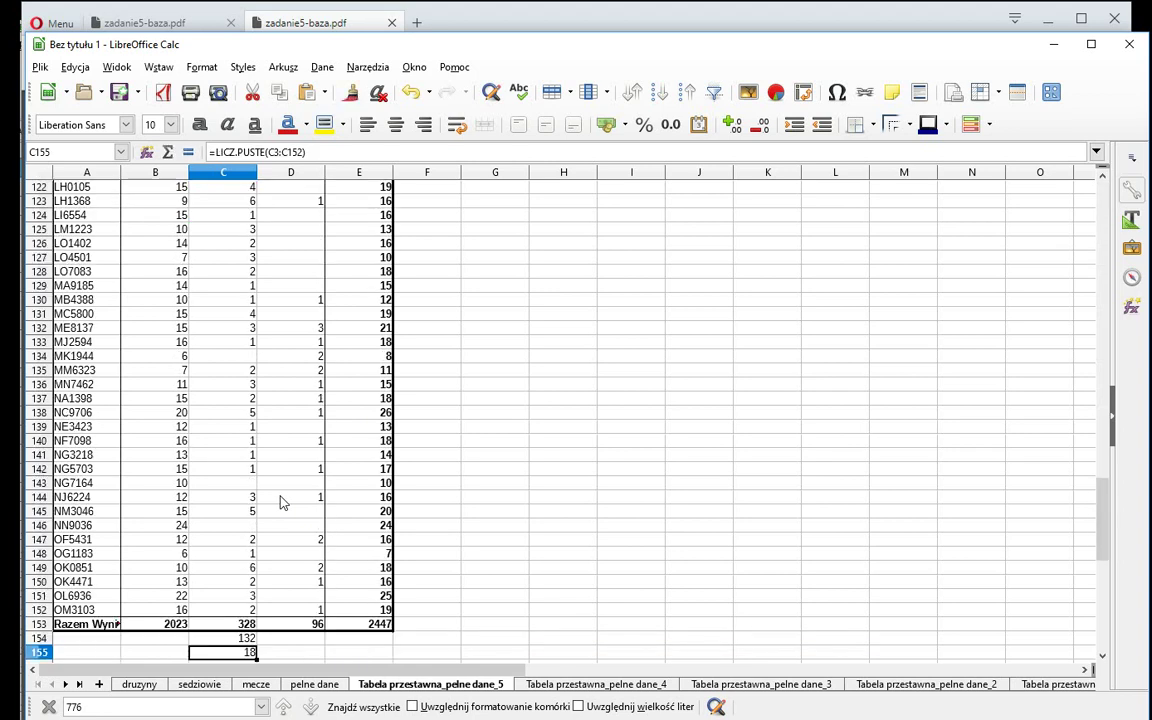
key(Up)
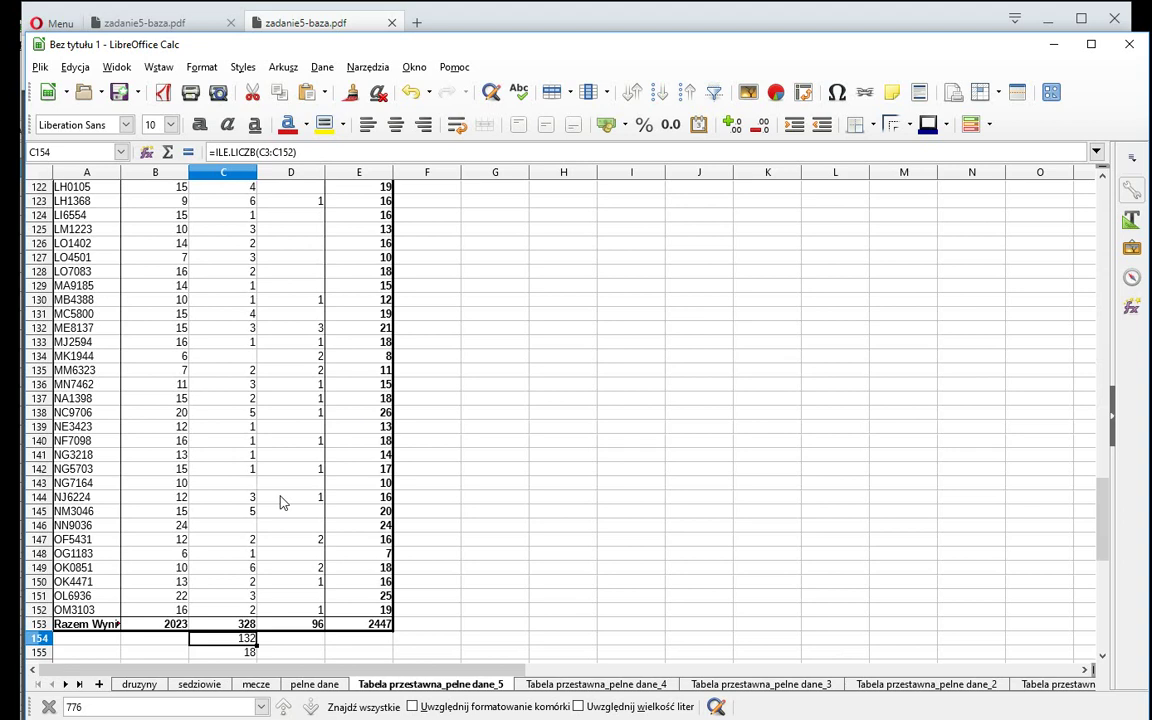
Step: In C157 on sedziowie, subtract the pivot sheet's C154 from 154, giving 22 referees
click(199, 685)
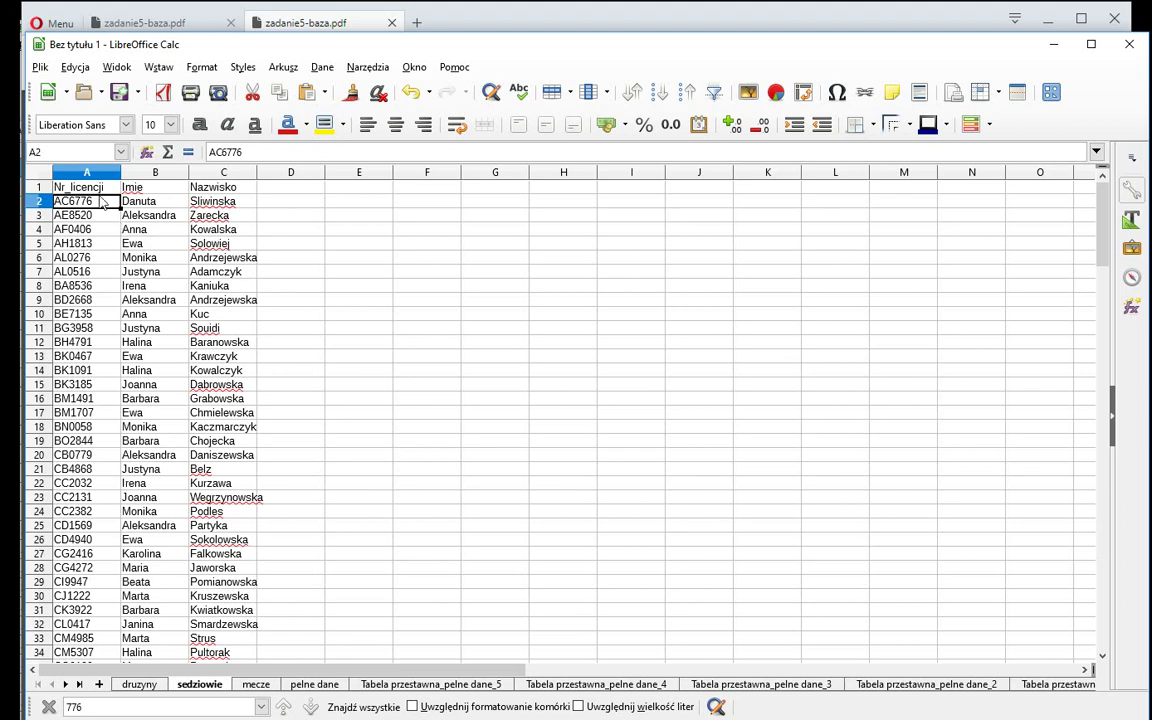
drag(1101, 230, 1098, 533)
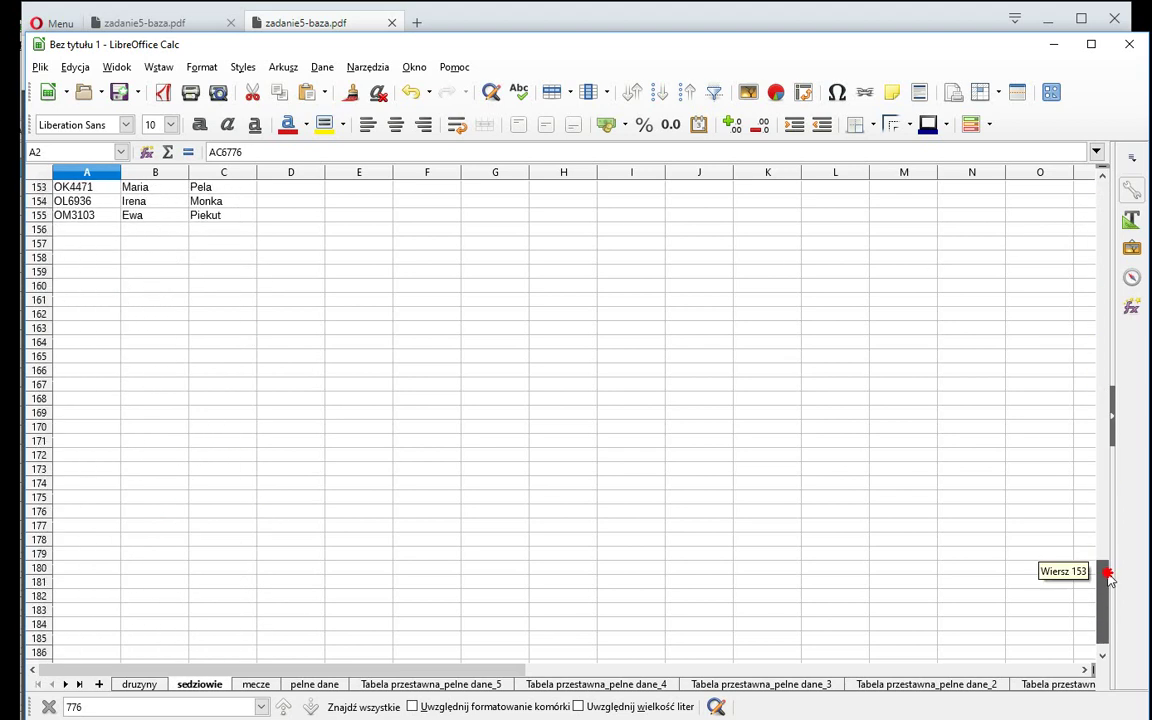
click(240, 498)
text(=1)
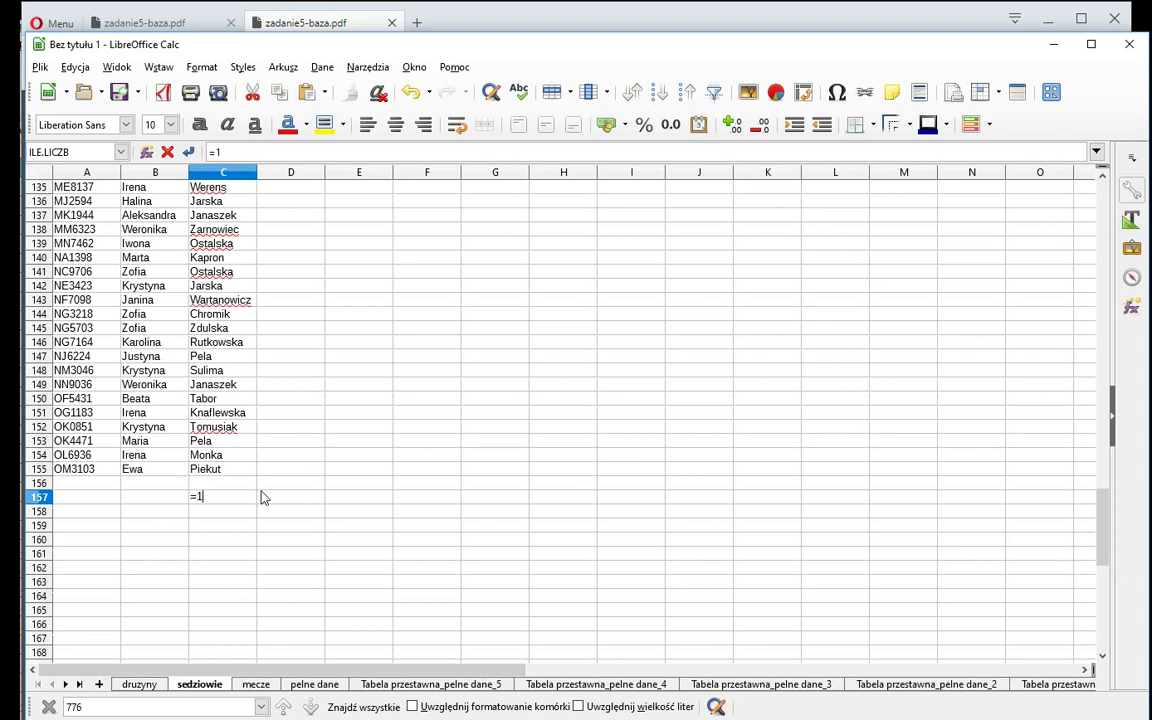
text(5)
text(4)
text(-)
click(378, 684)
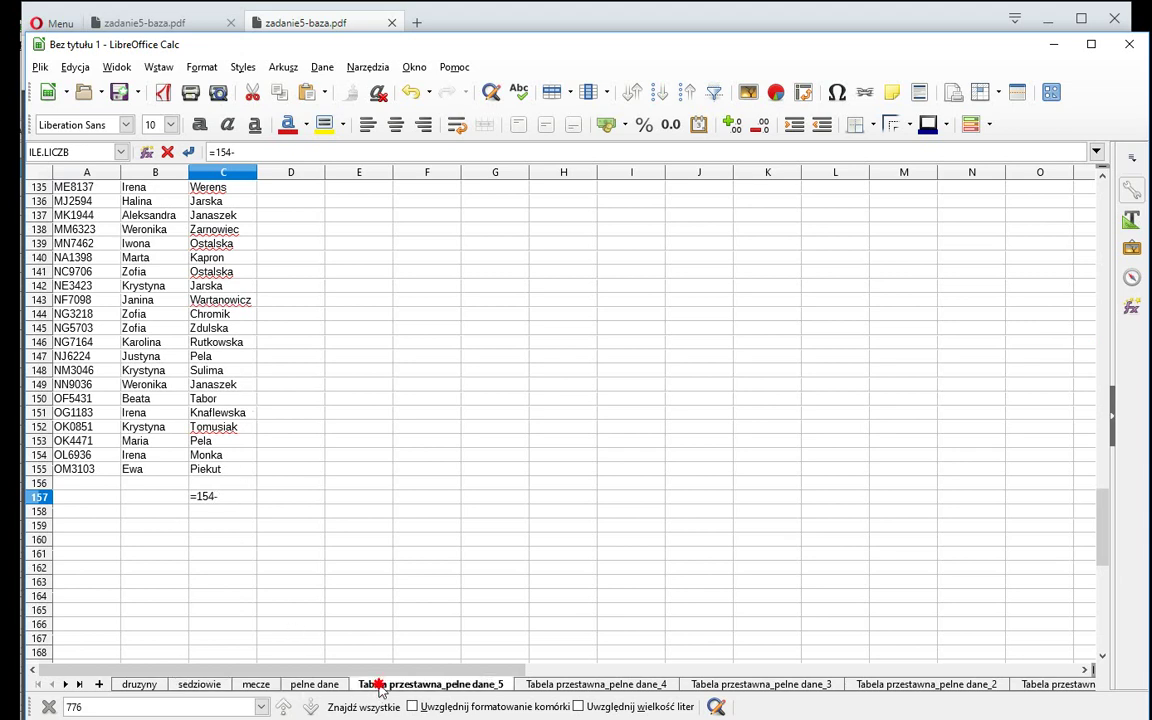
click(230, 638)
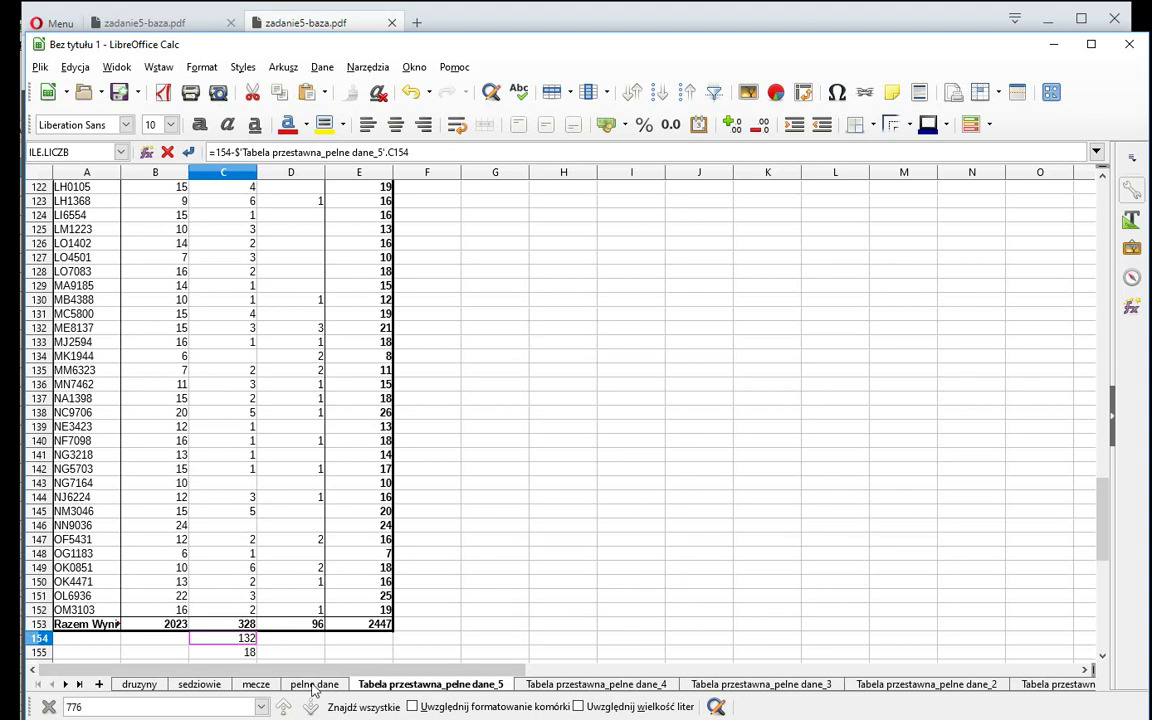
click(209, 686)
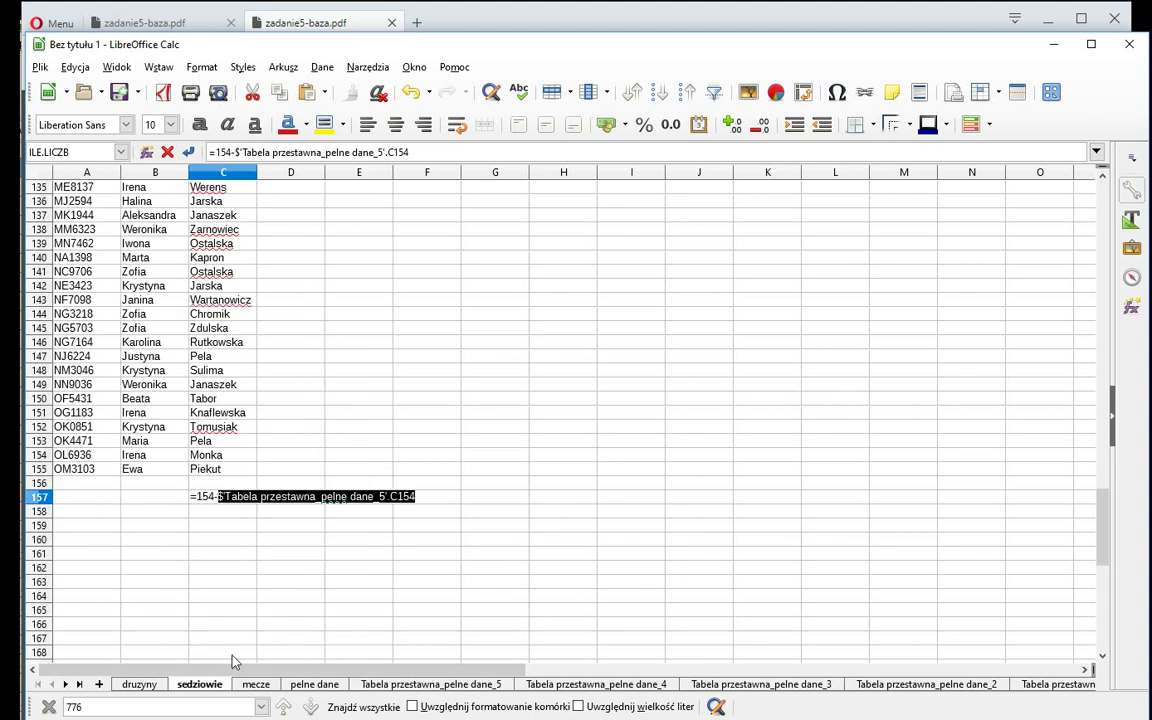
key(Return)
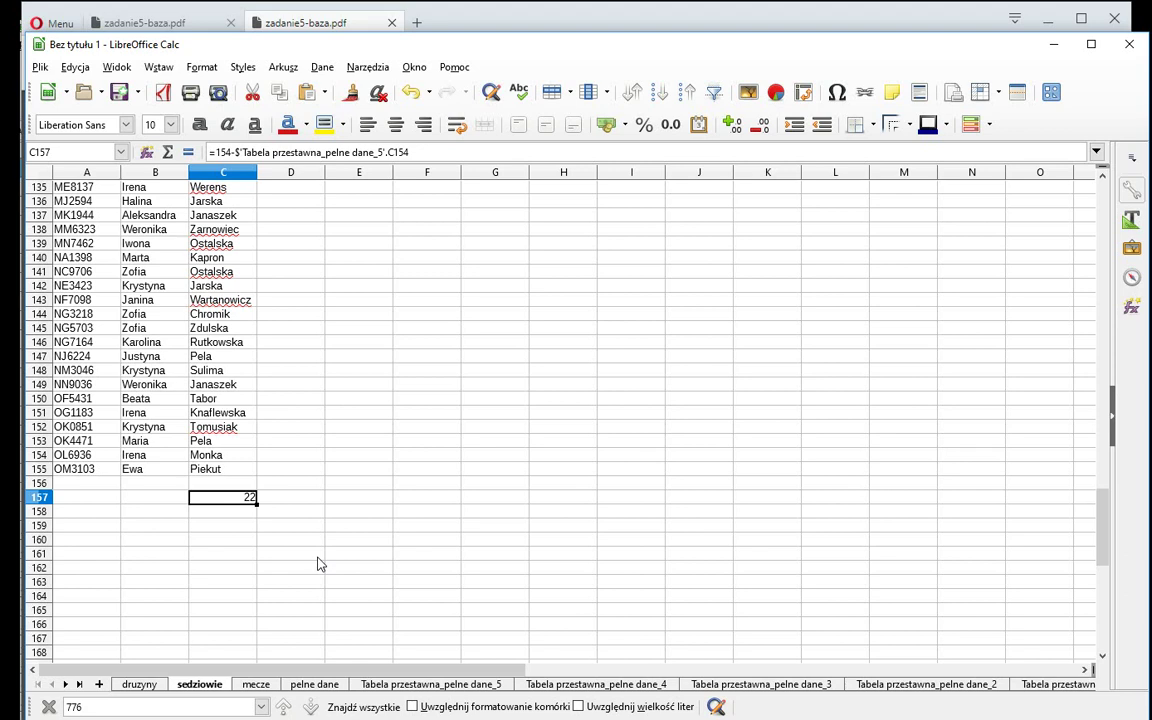
Step: Compare the result of 22 with the answer key in the browser
key(alt+Tab)
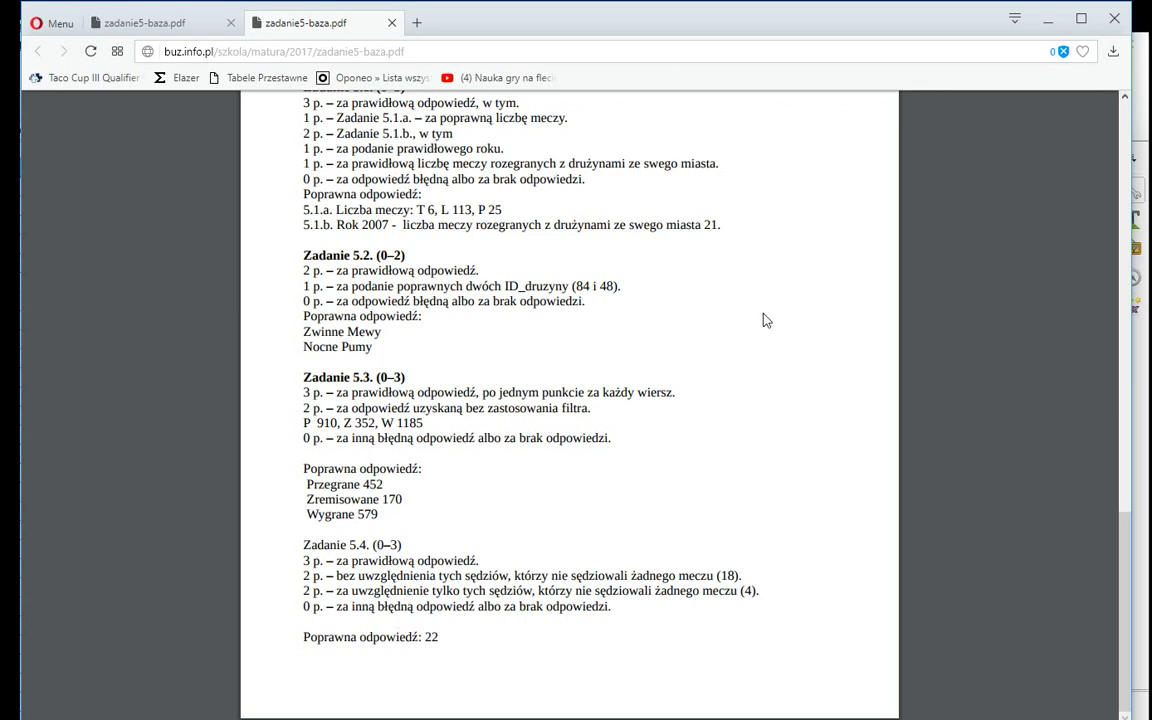
key(alt+Tab)
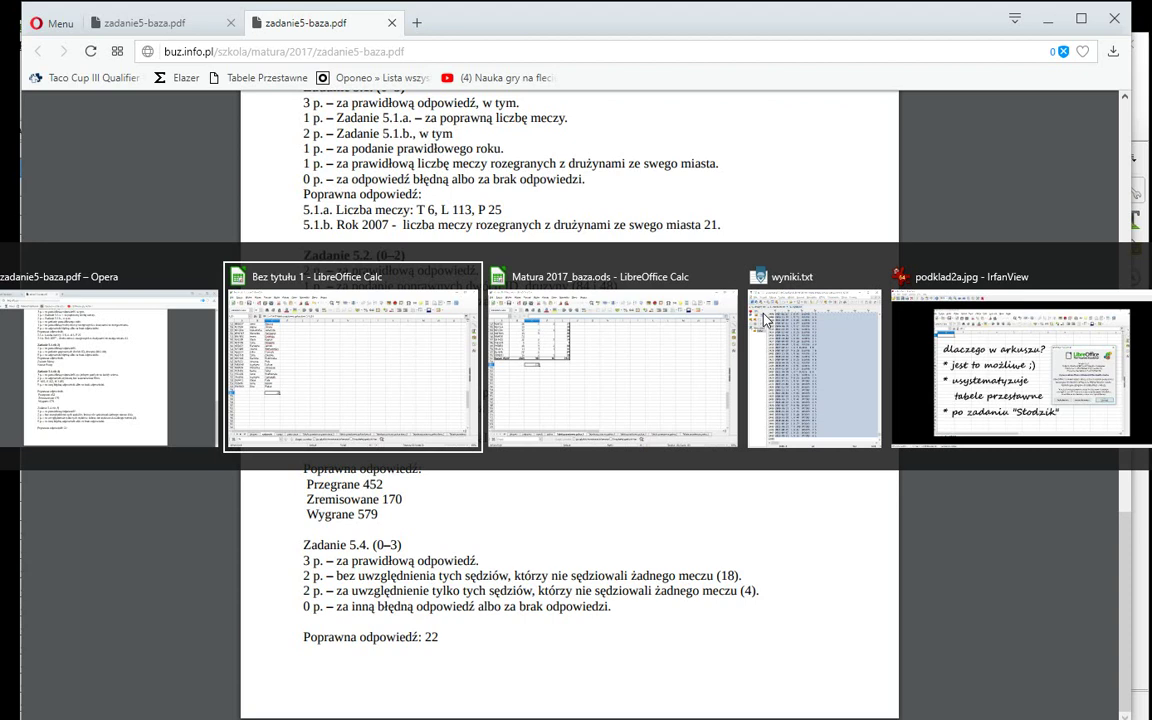
key(alt+Tab)
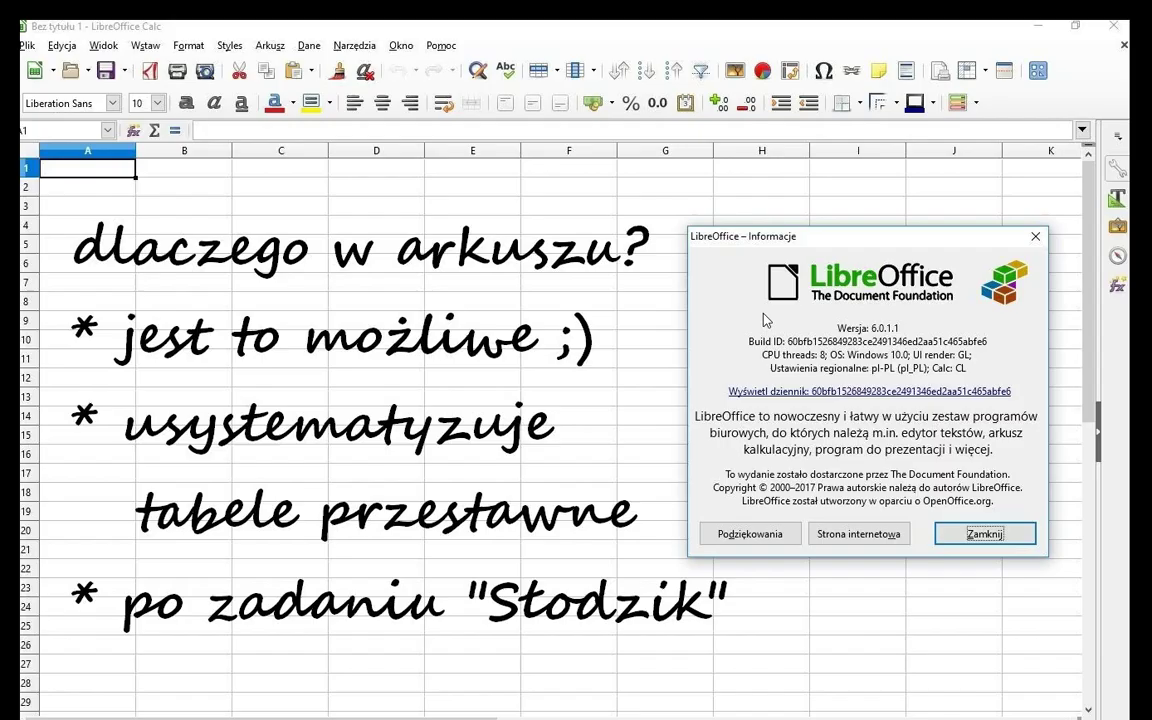